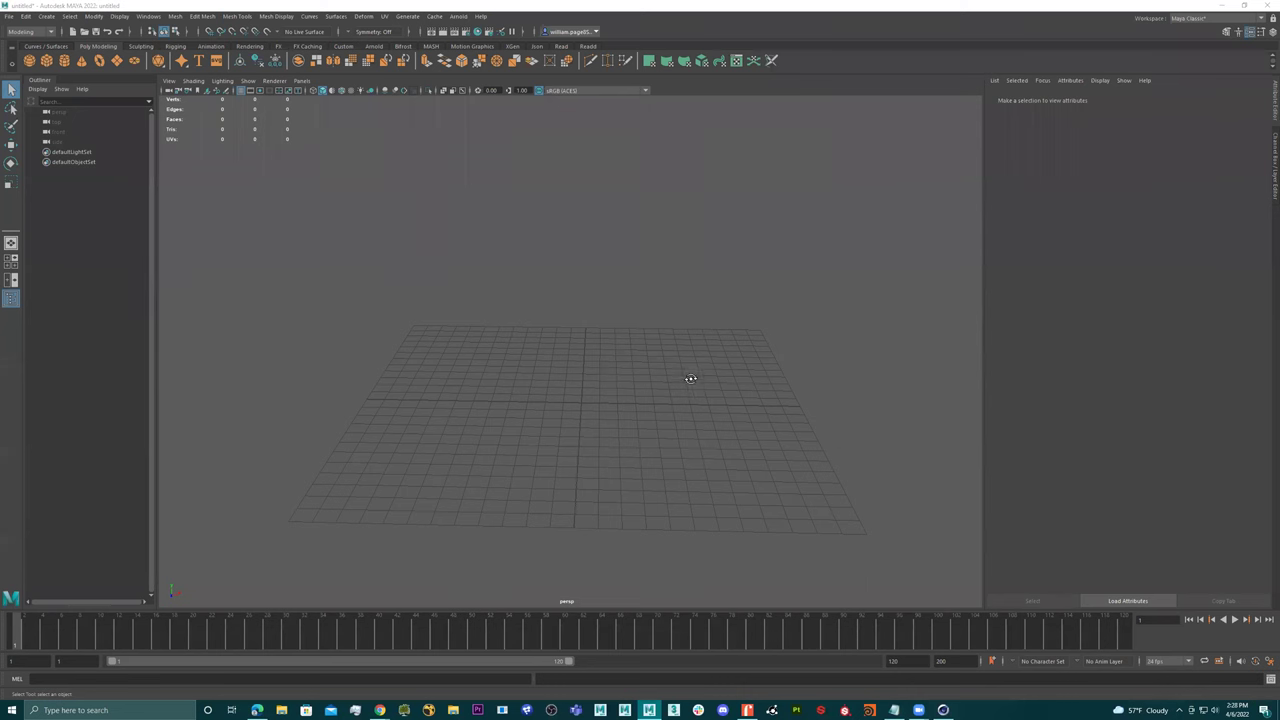
Switch to the browser and browse the VFX BACKPLATE PARKING LOT image results and related parking garage photos for a suitable backplate.
{"action": "left_click_drag", "start_coordinate": [688, 374], "coordinate": [698, 399], "text": "alt"}
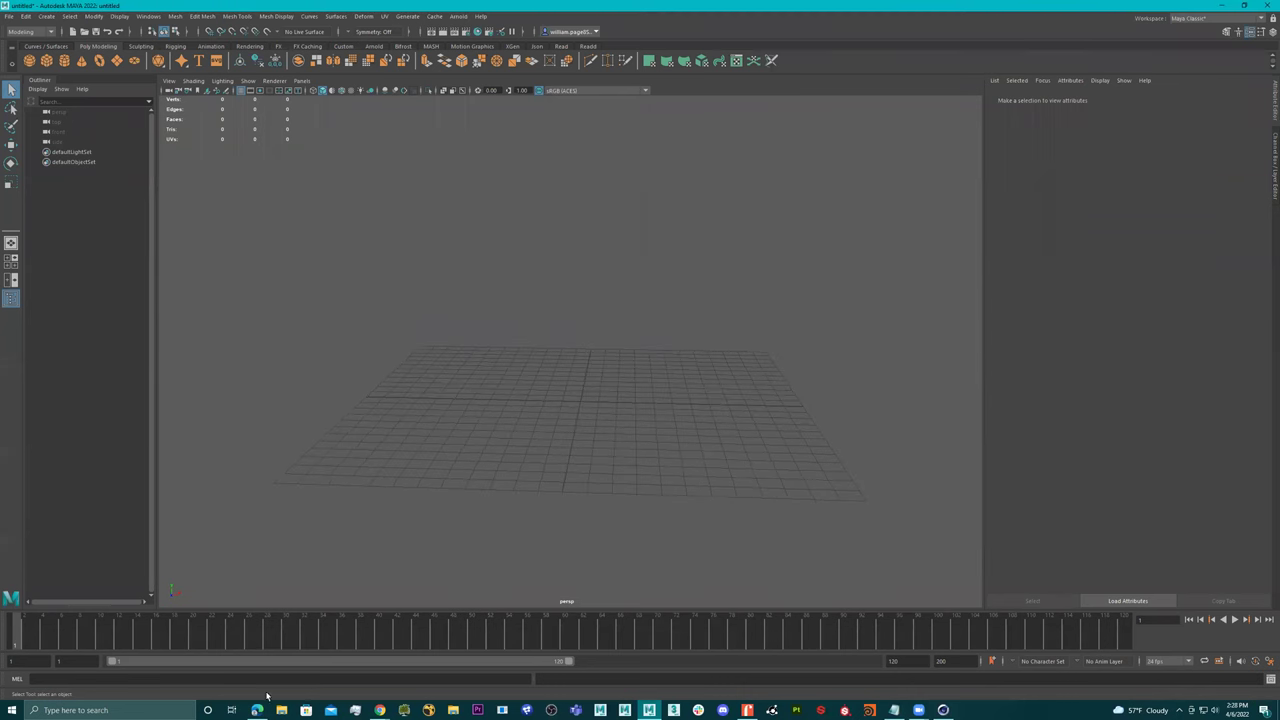
{"action": "mouse_move", "coordinate": [258, 708]}
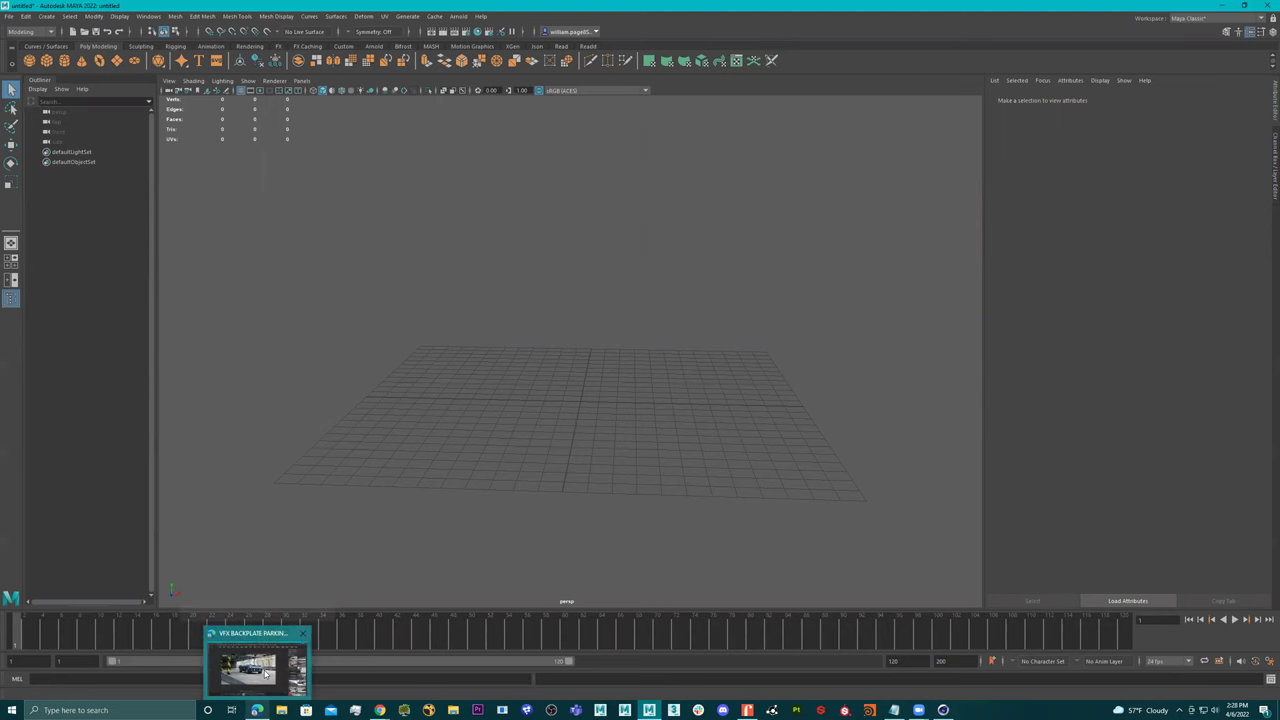
{"action": "left_click", "coordinate": [265, 676]}
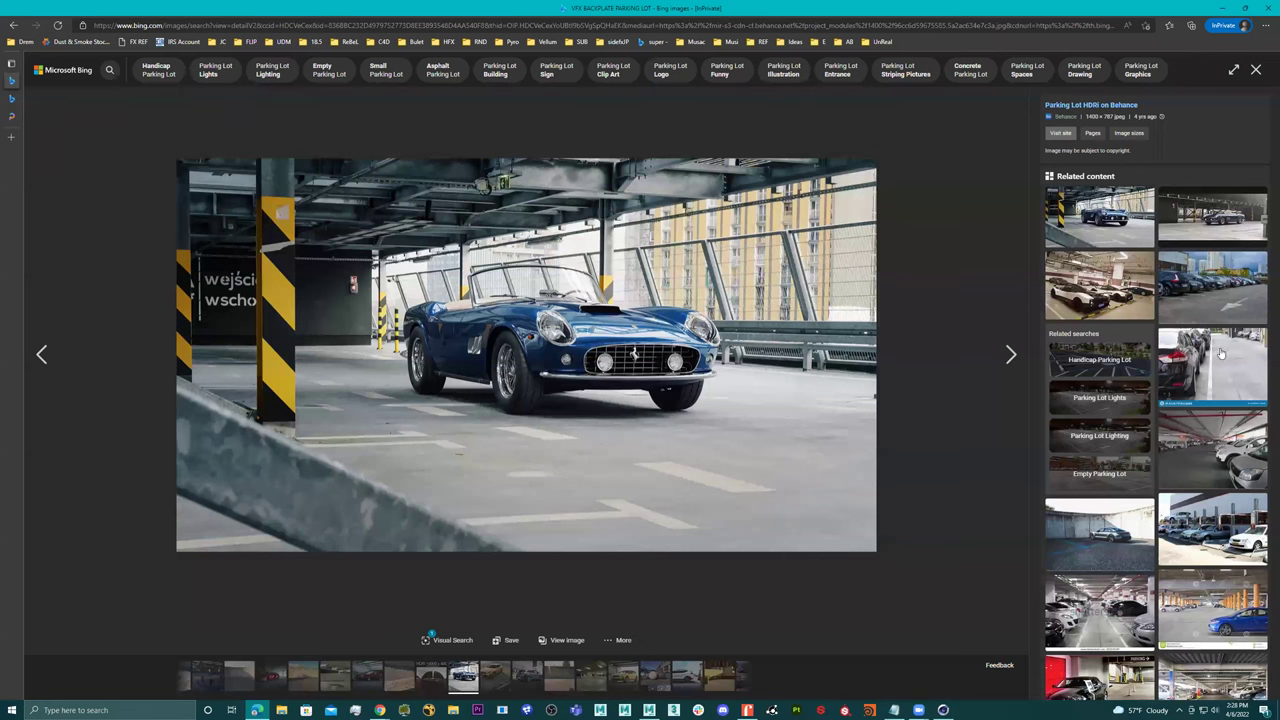
{"action": "scroll", "coordinate": [1190, 450], "scroll_direction": "down", "scroll_amount": 3}
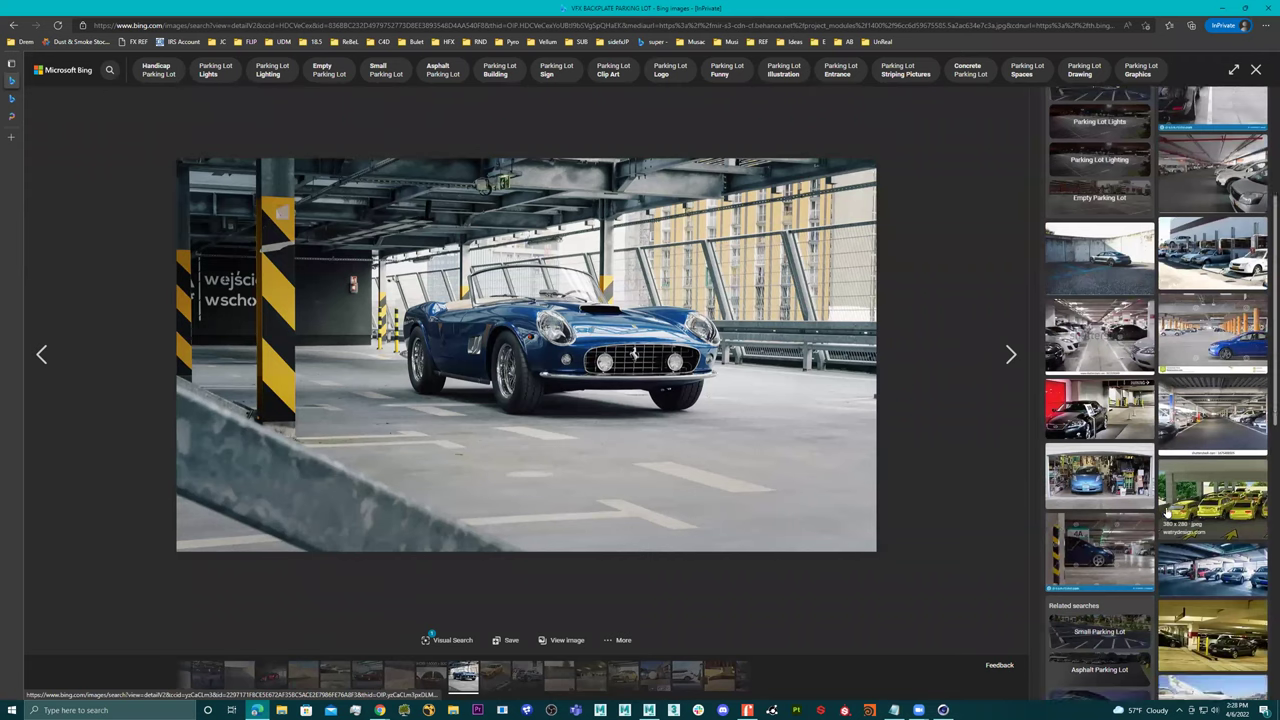
{"action": "left_click", "coordinate": [1256, 69]}
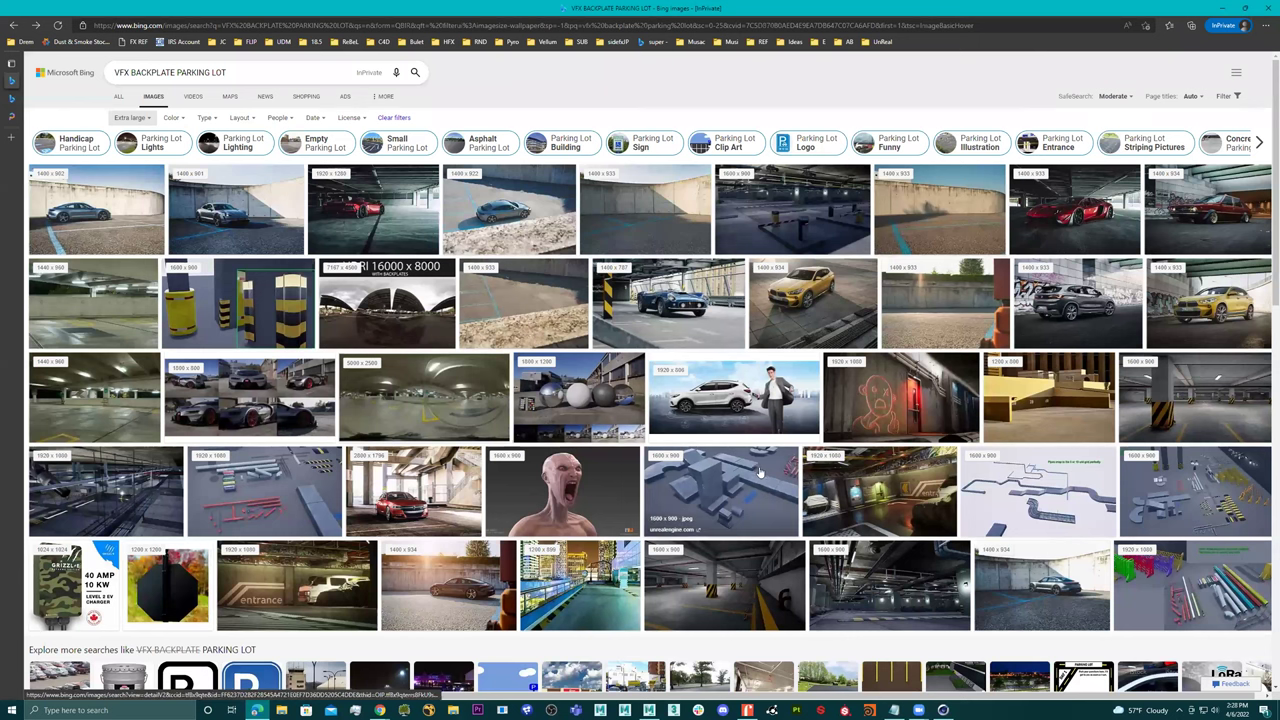
{"action": "left_click", "coordinate": [733, 583]}
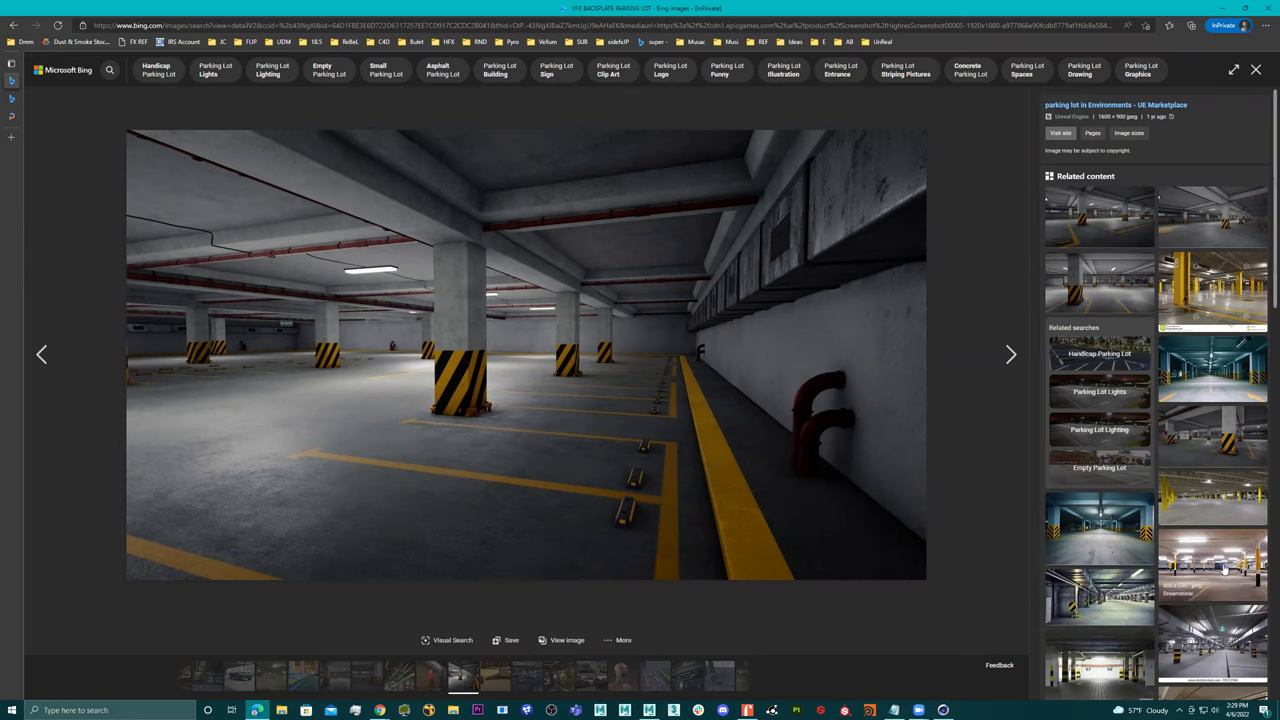
{"action": "left_click", "coordinate": [1106, 604]}
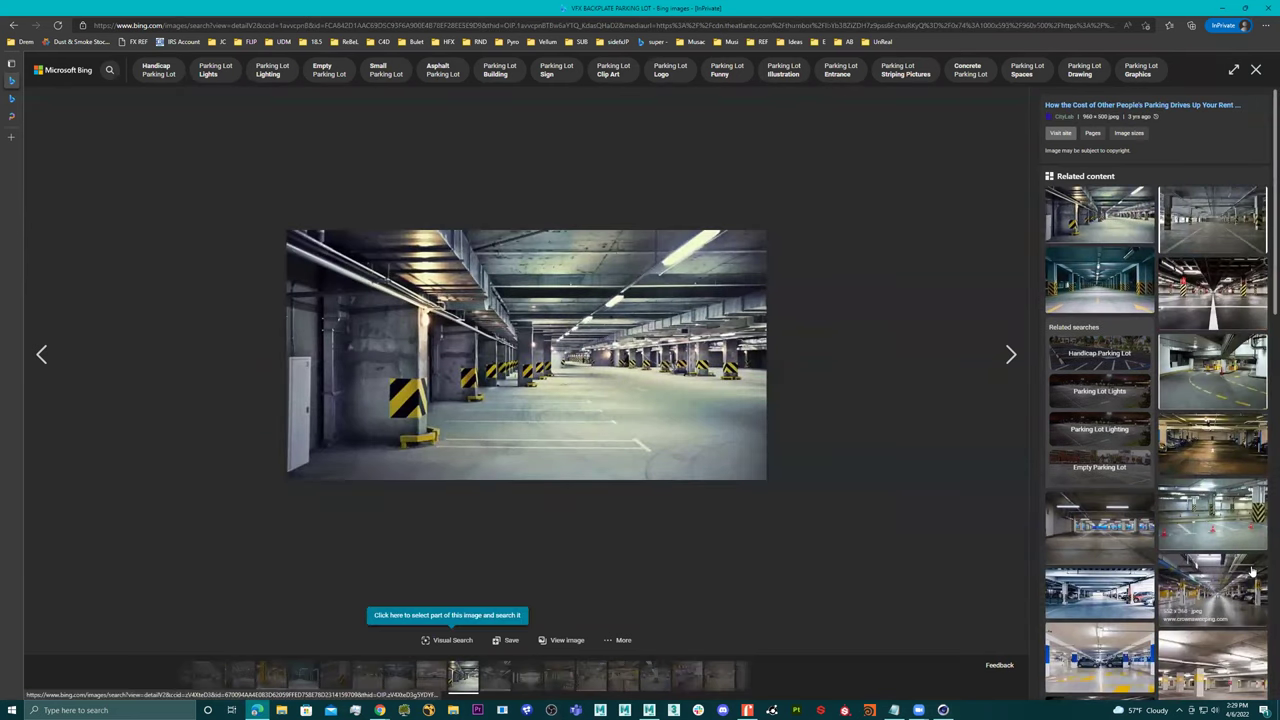
{"action": "scroll", "coordinate": [1249, 567], "scroll_direction": "down", "scroll_amount": 2}
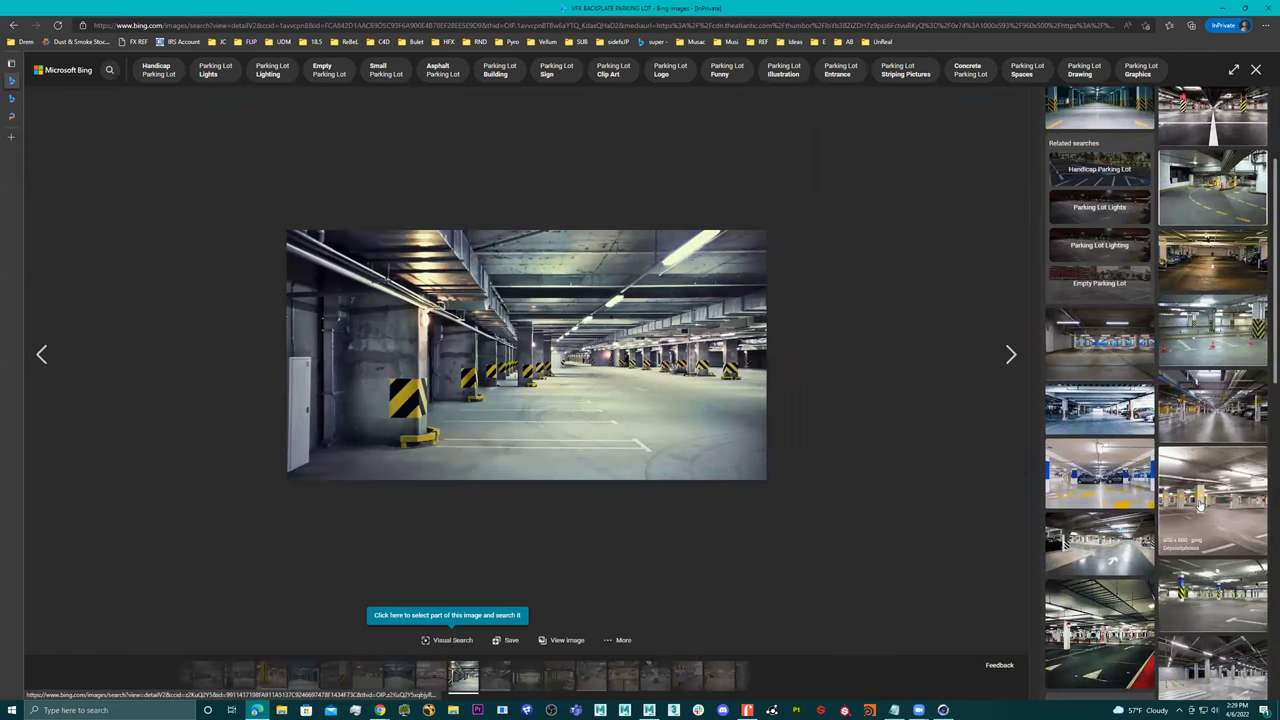
{"action": "left_click", "coordinate": [1210, 525]}
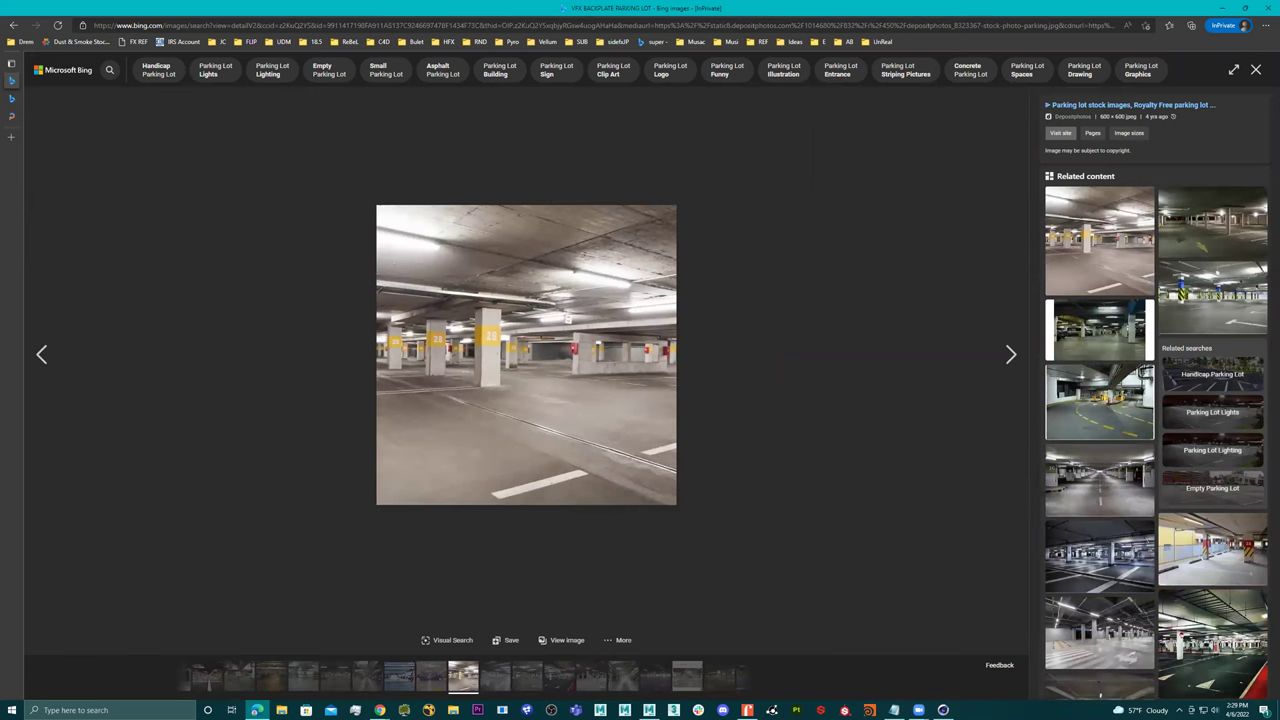
{"action": "scroll", "coordinate": [1188, 516], "scroll_direction": "down", "scroll_amount": 4}
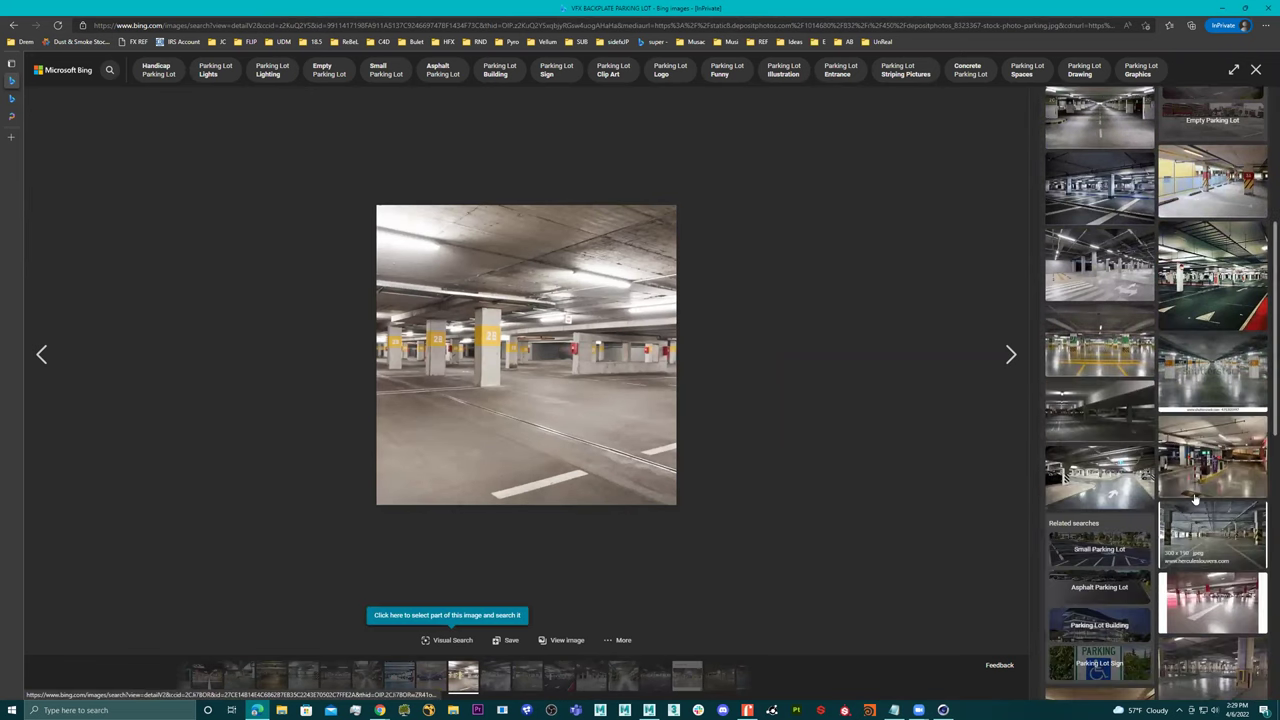
{"action": "left_click", "coordinate": [1220, 540]}
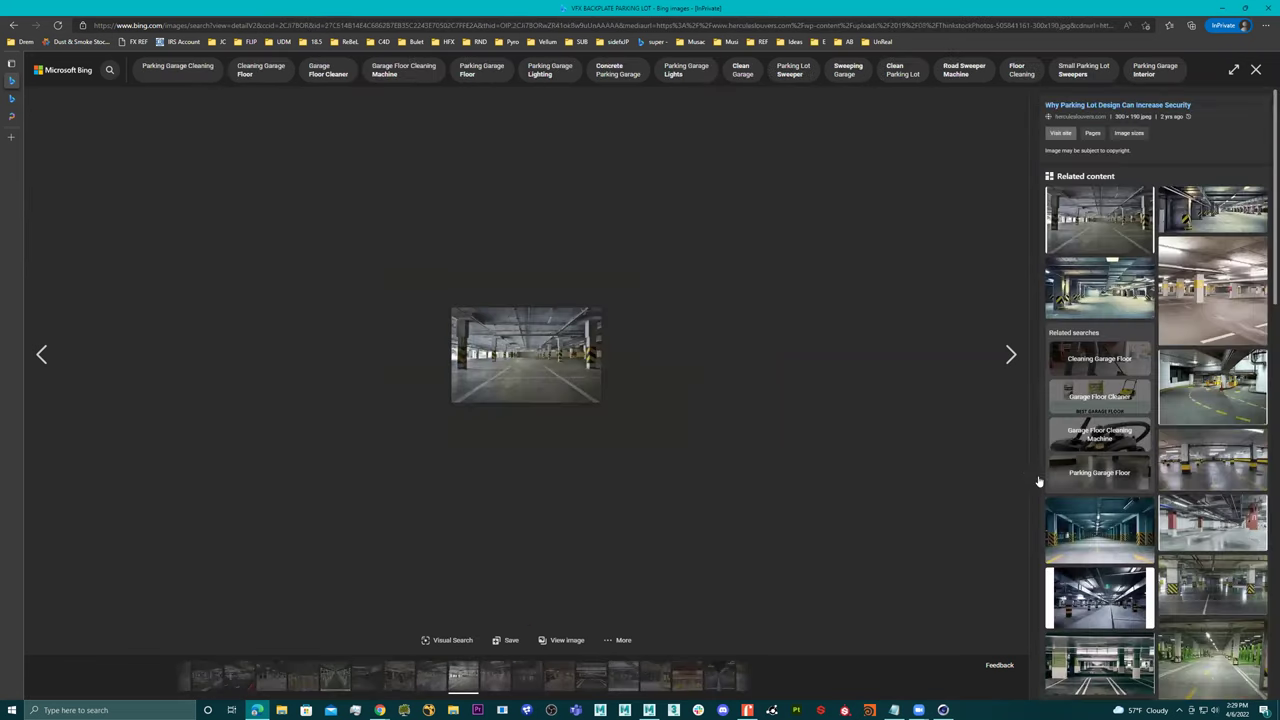
{"action": "left_click", "coordinate": [1256, 69]}
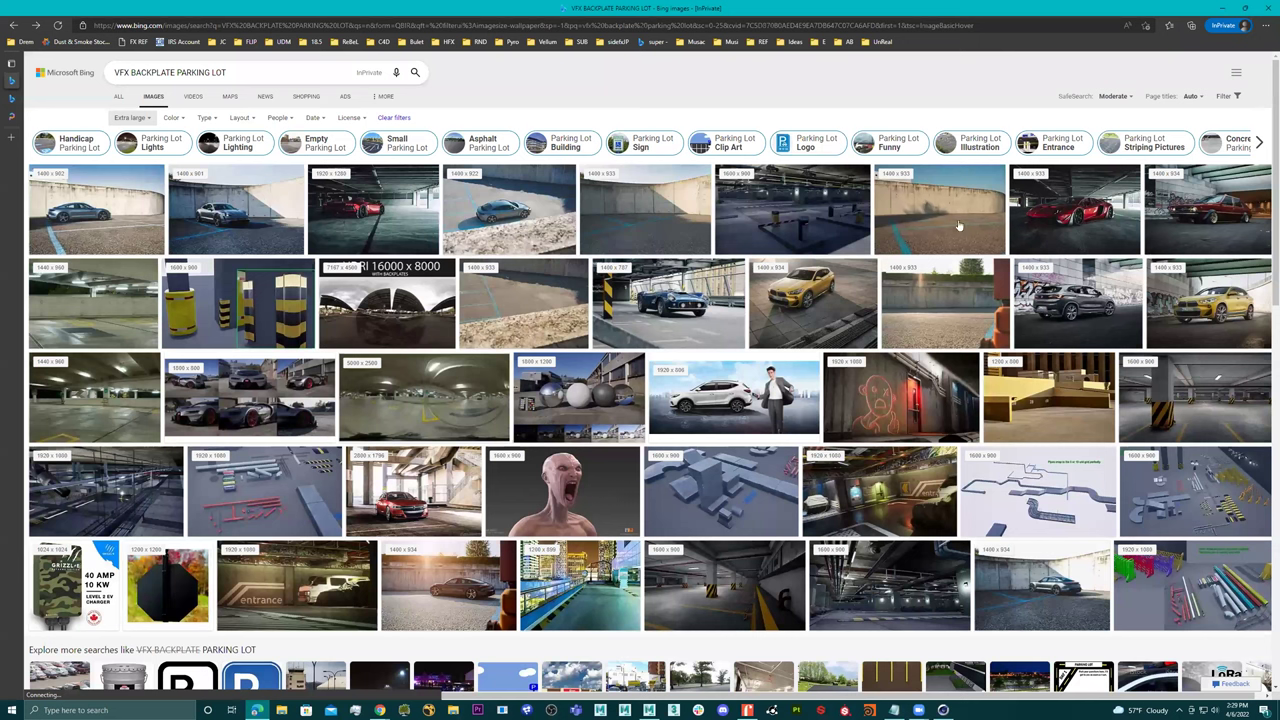
Open the 1600 x 900 parking garage image with the large striped pillar and save it to disk.
{"action": "left_click", "coordinate": [734, 582]}
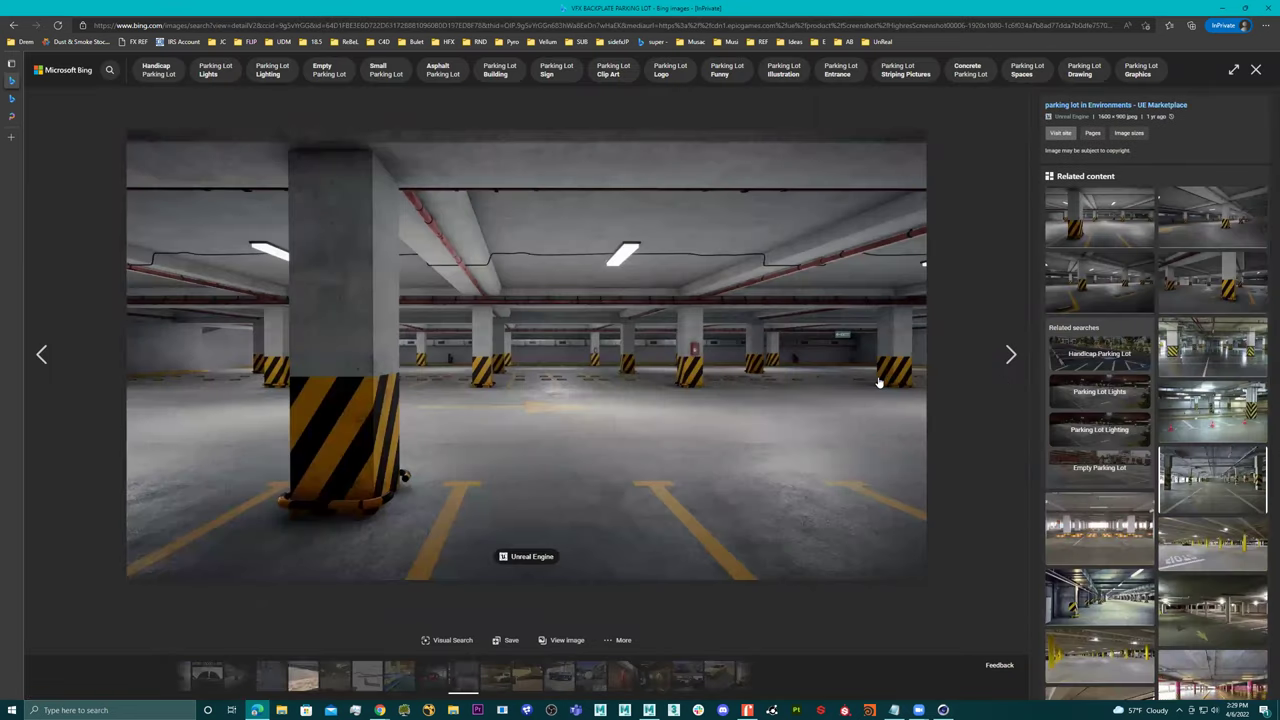
{"action": "right_click", "coordinate": [660, 395]}
{"action": "left_click", "coordinate": [721, 421]}
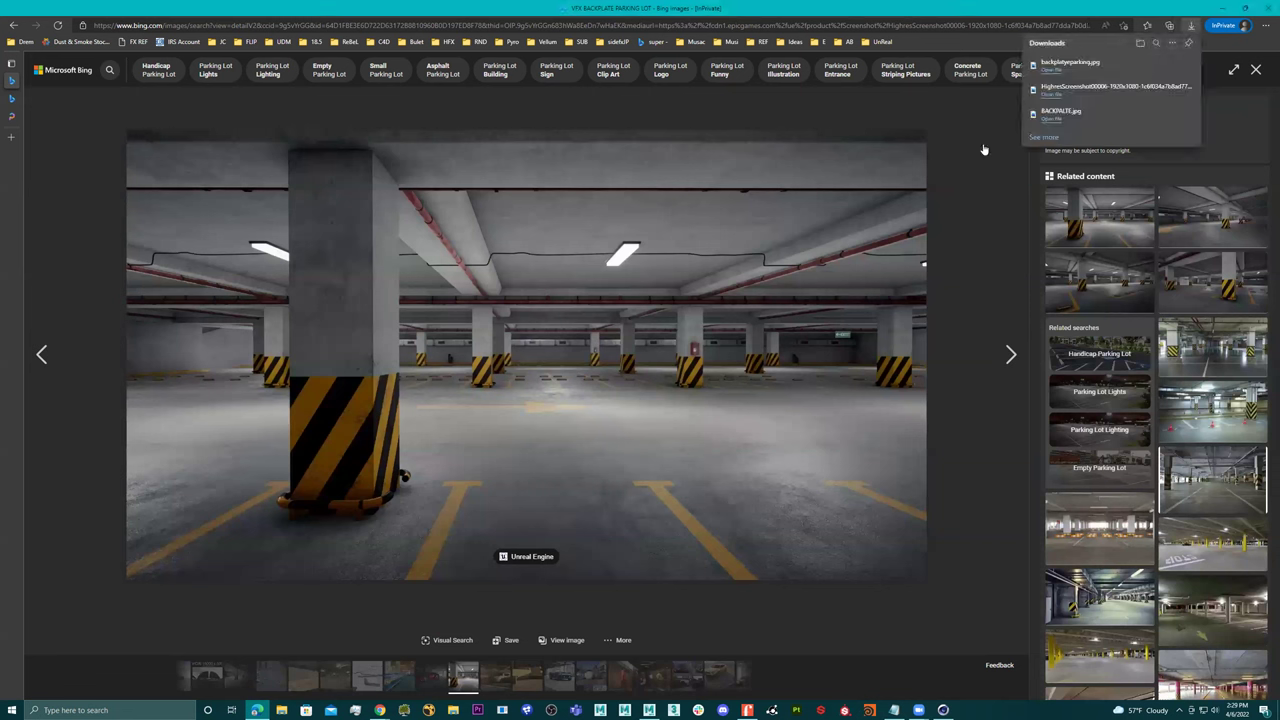
Return to Maya and create a new camera from the current perspective view.
{"action": "left_click", "coordinate": [1222, 7]}
{"action": "left_click_drag", "start_coordinate": [728, 434], "coordinate": [755, 423], "text": "alt"}
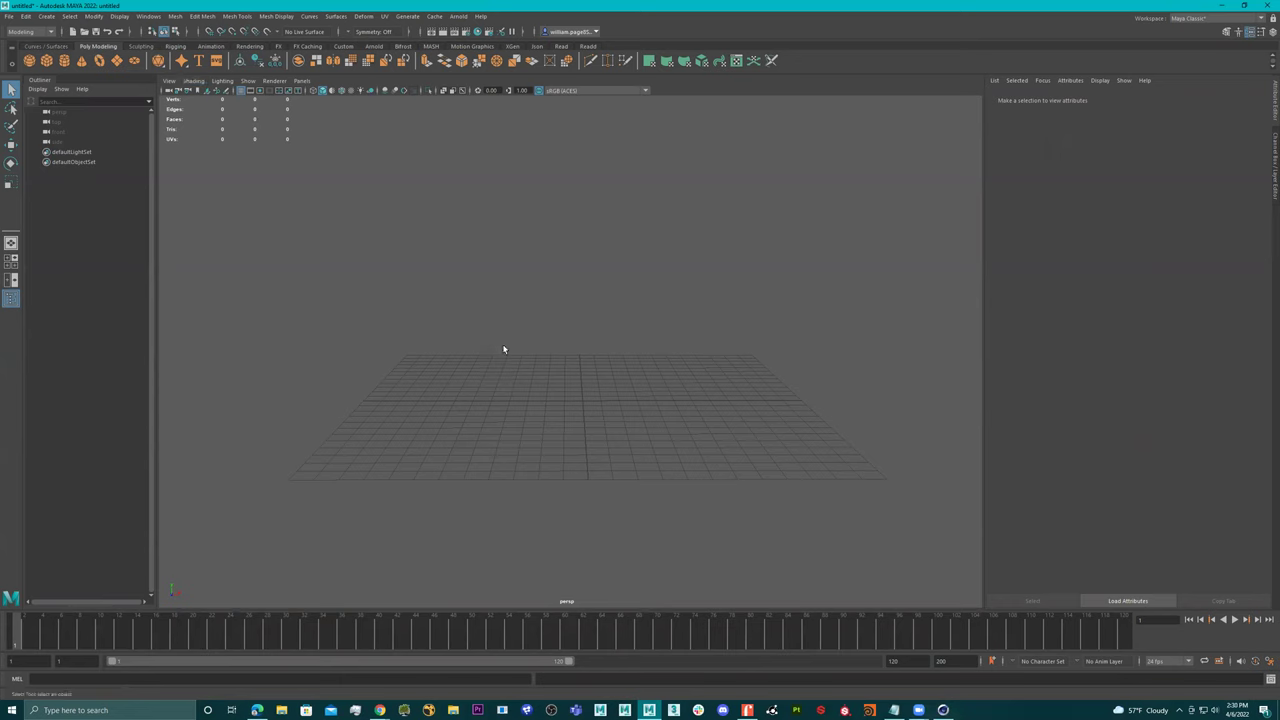
{"action": "left_click_drag", "start_coordinate": [514, 351], "coordinate": [537, 360], "text": "alt"}
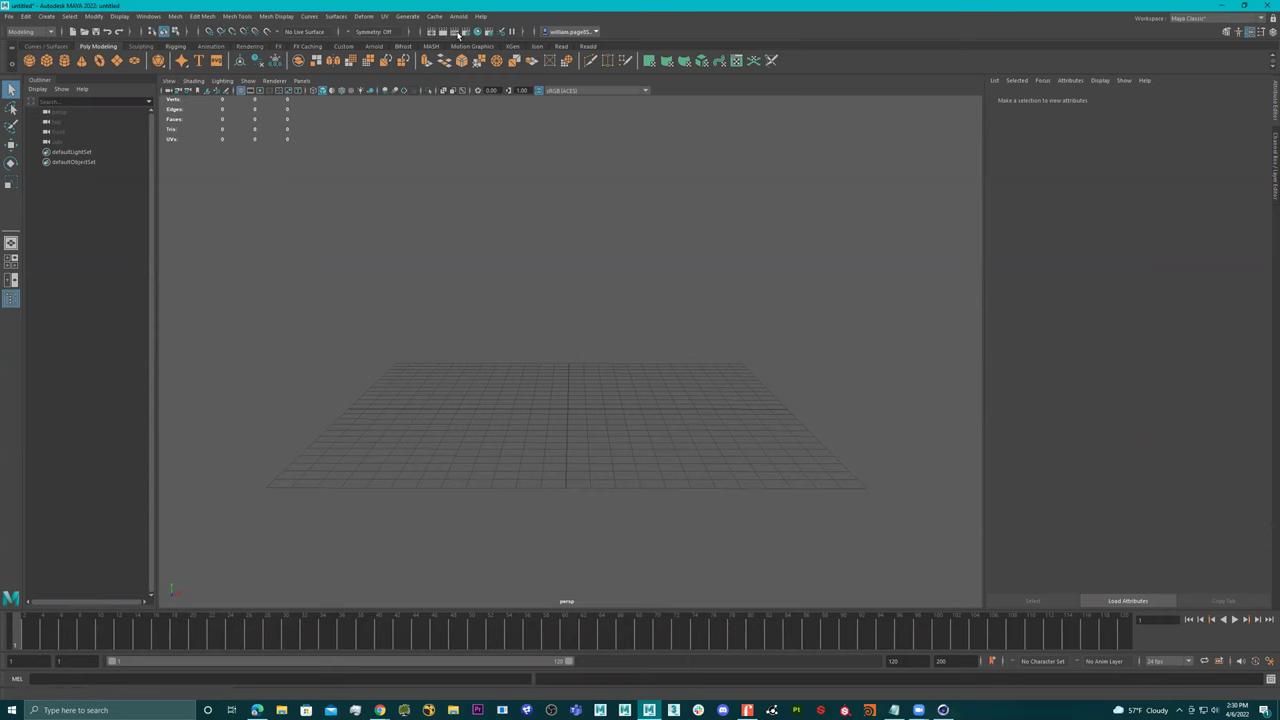
{"action": "left_click", "coordinate": [46, 16]}
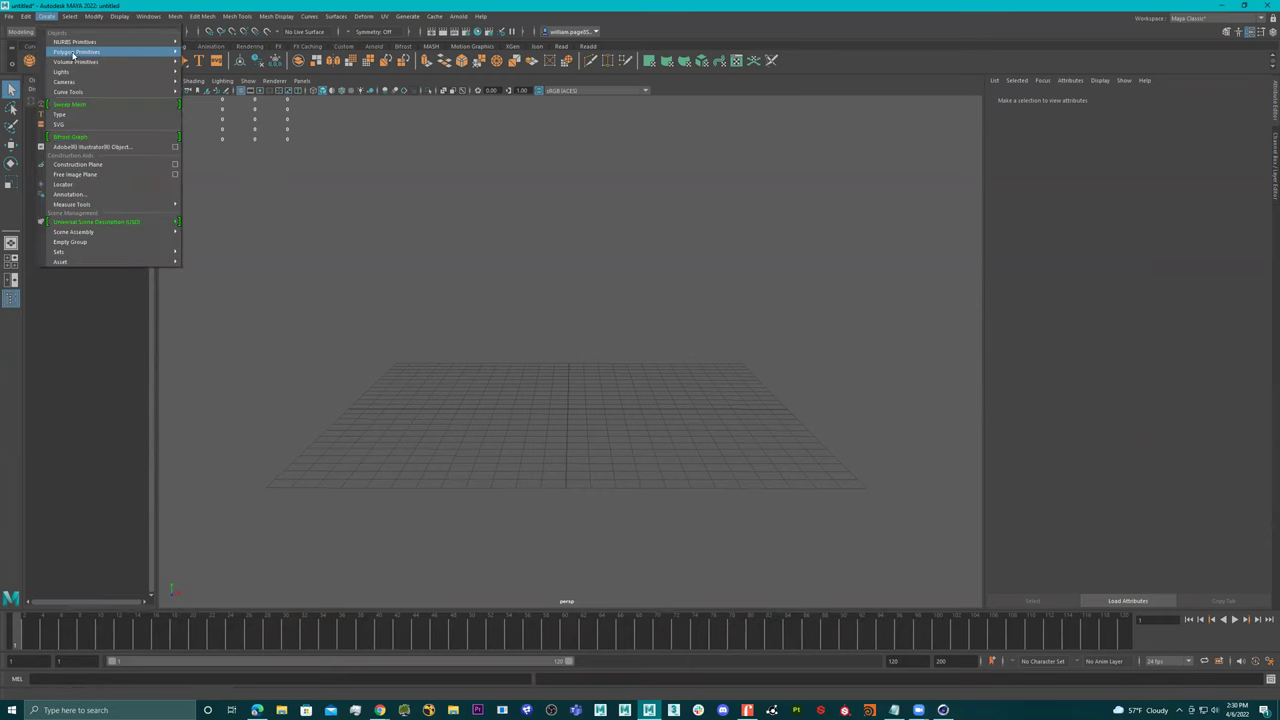
{"action": "mouse_move", "coordinate": [123, 83]}
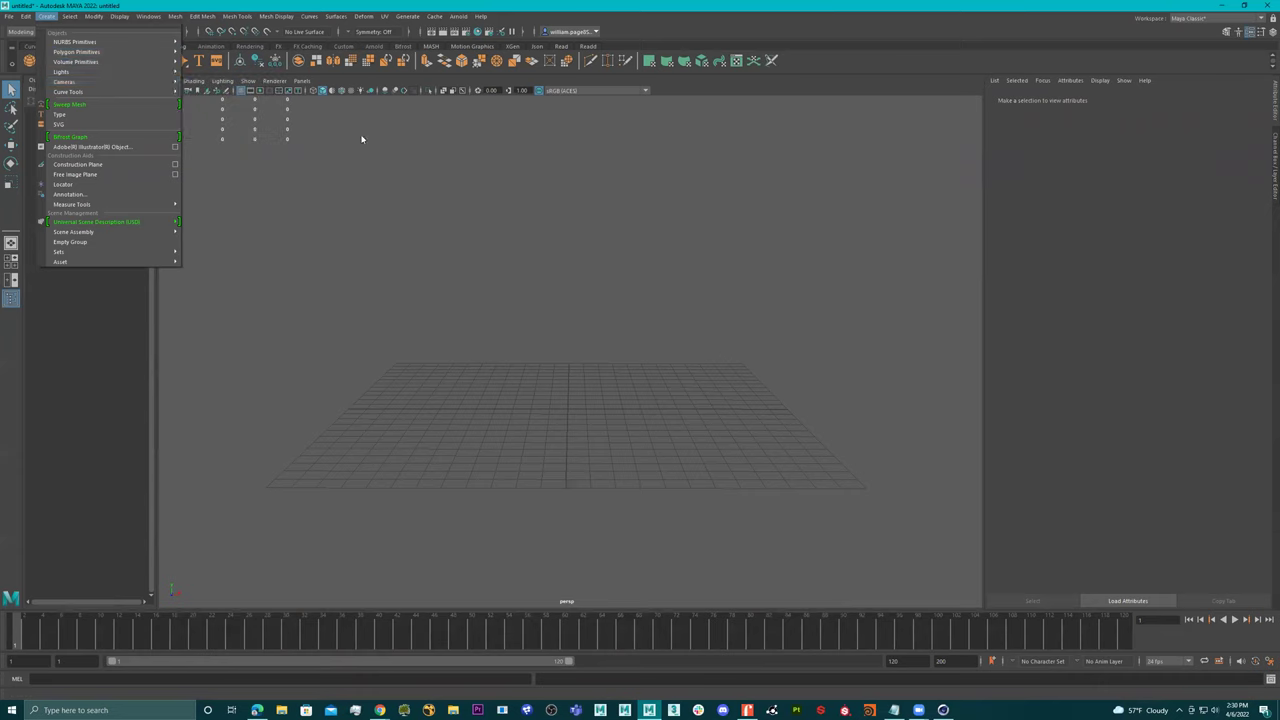
{"action": "left_click", "coordinate": [362, 139]}
{"action": "left_click", "coordinate": [169, 80]}
{"action": "left_click", "coordinate": [226, 122]}
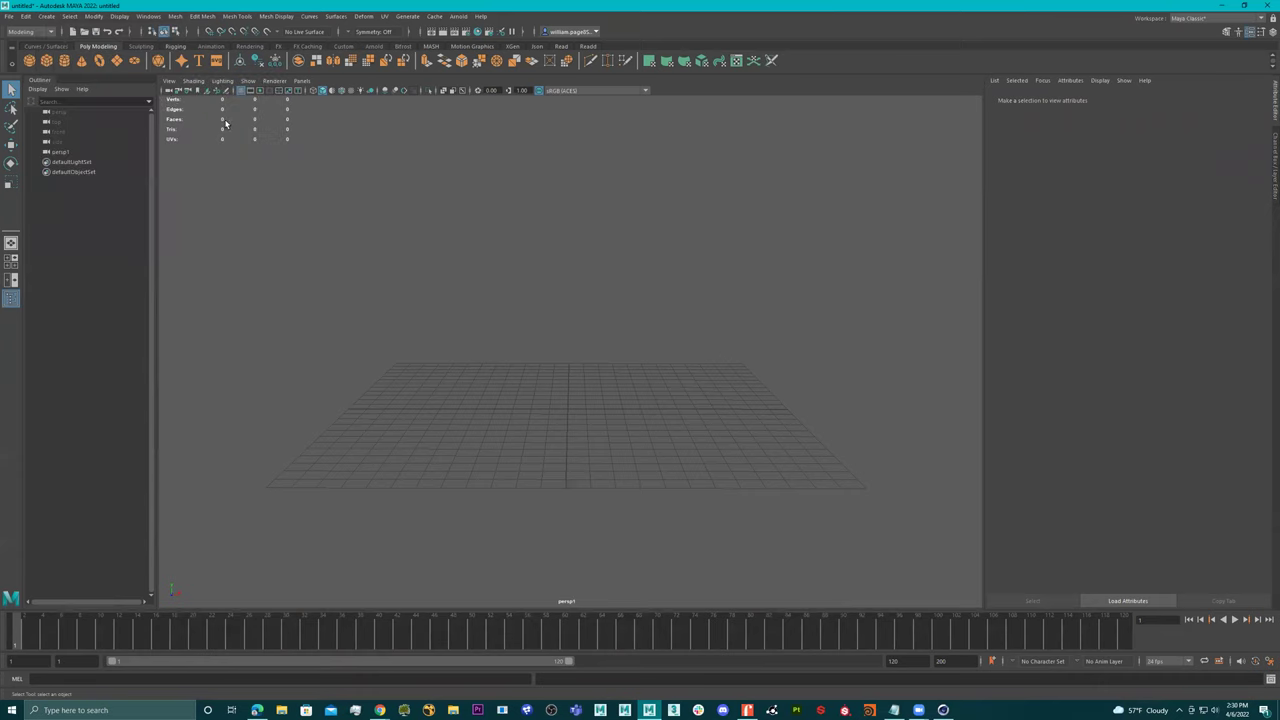
Rename the new camera SHOT_CAM and look through it in the viewport.
{"action": "double_click", "coordinate": [66, 152]}
{"action": "type", "text": "SH"}
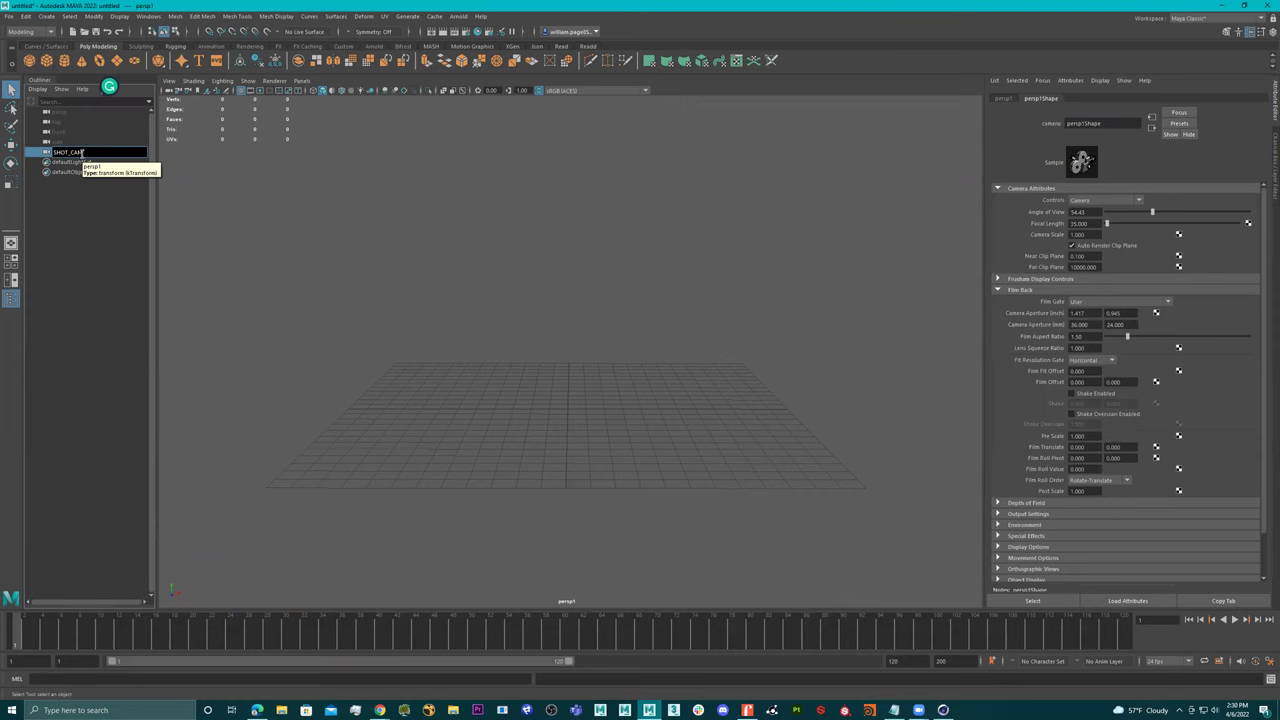
{"action": "type", "text": "OT_CAM"}
{"action": "key", "text": "Return"}
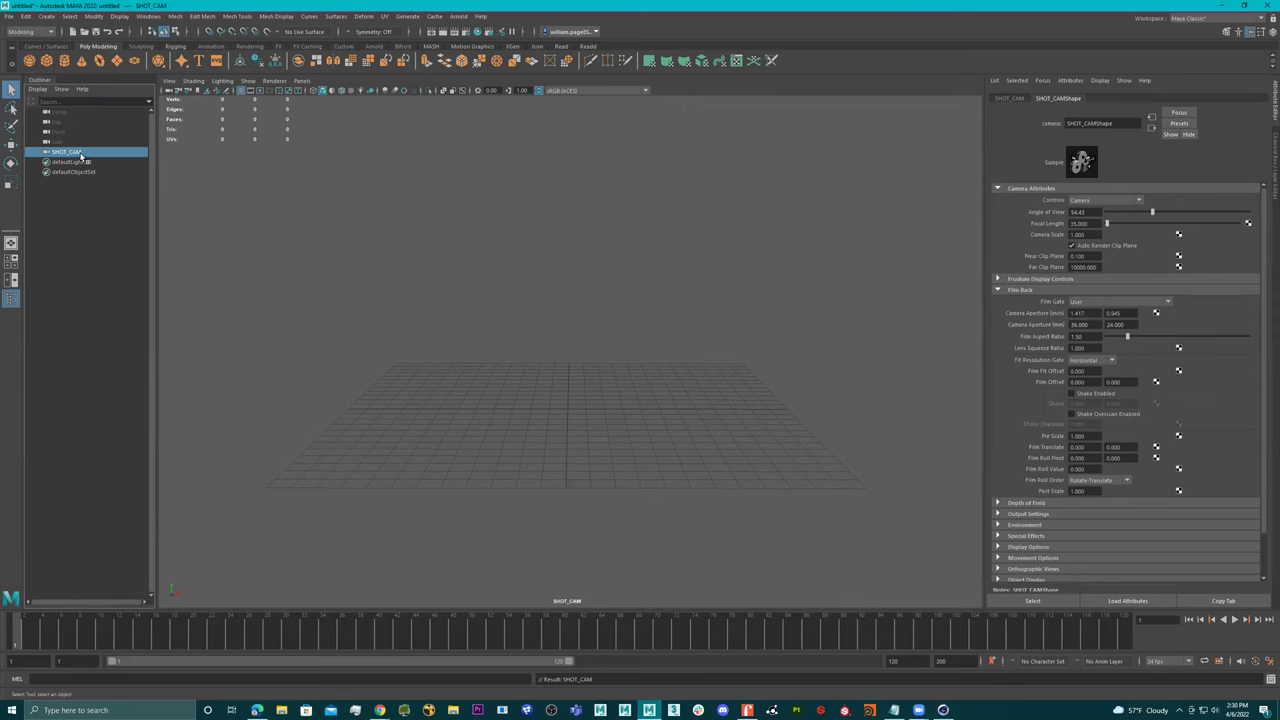
{"action": "left_click", "coordinate": [305, 82]}
{"action": "mouse_move", "coordinate": [343, 91]}
{"action": "left_click", "coordinate": [421, 91]}
Create an image plane in SHOT_CAM's Environment attributes and load the saved parking garage backplate into it.
{"action": "scroll", "coordinate": [1190, 428], "scroll_direction": "down", "scroll_amount": 2}
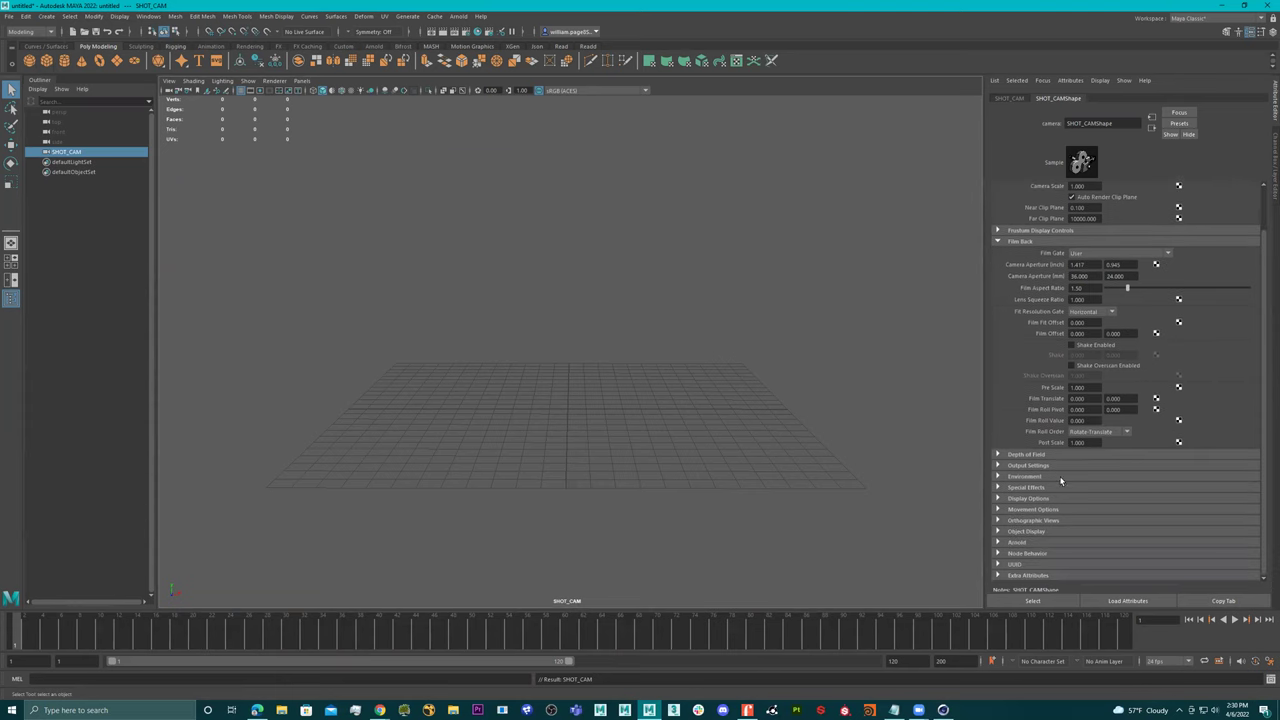
{"action": "left_click", "coordinate": [1049, 478]}
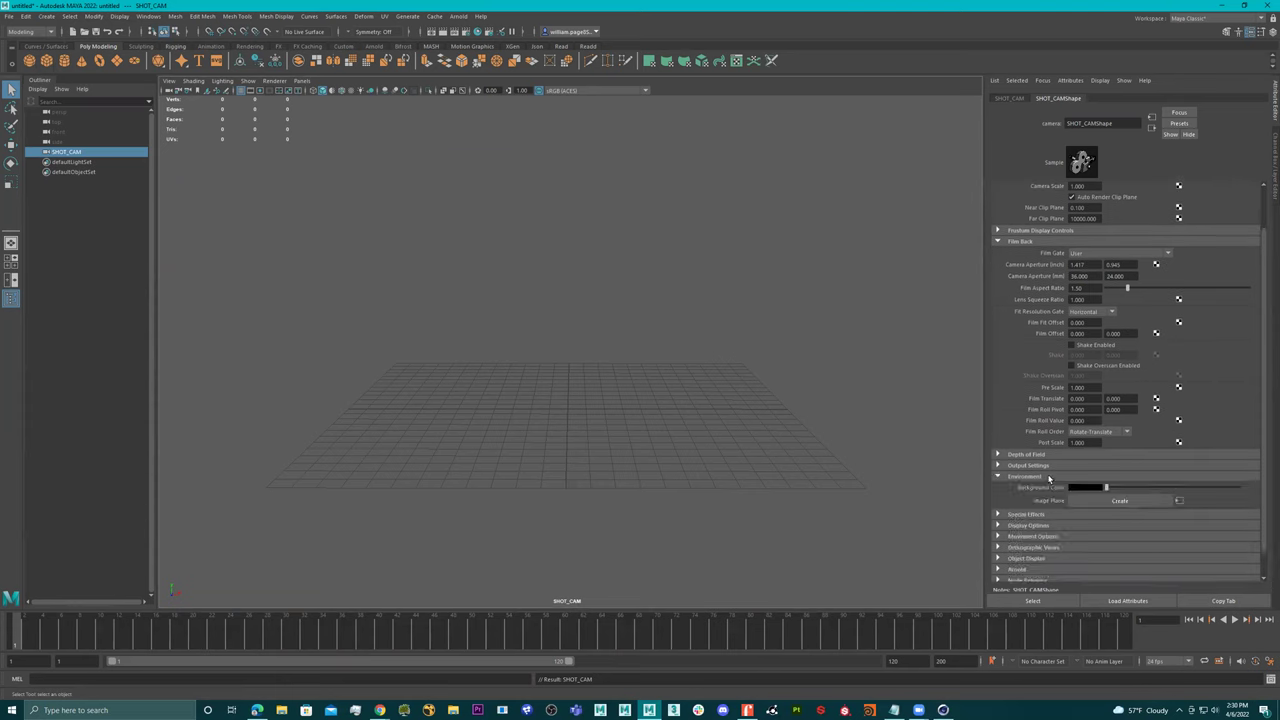
{"action": "left_click", "coordinate": [1129, 503]}
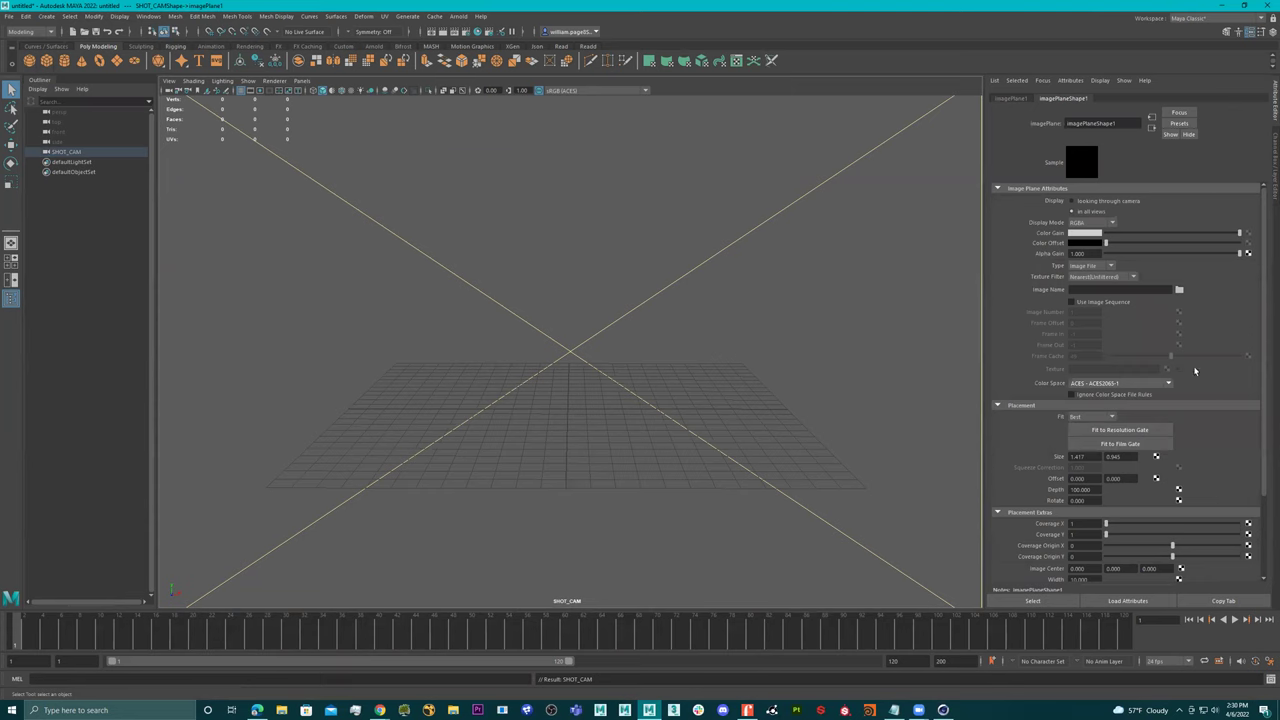
{"action": "left_click", "coordinate": [1179, 290]}
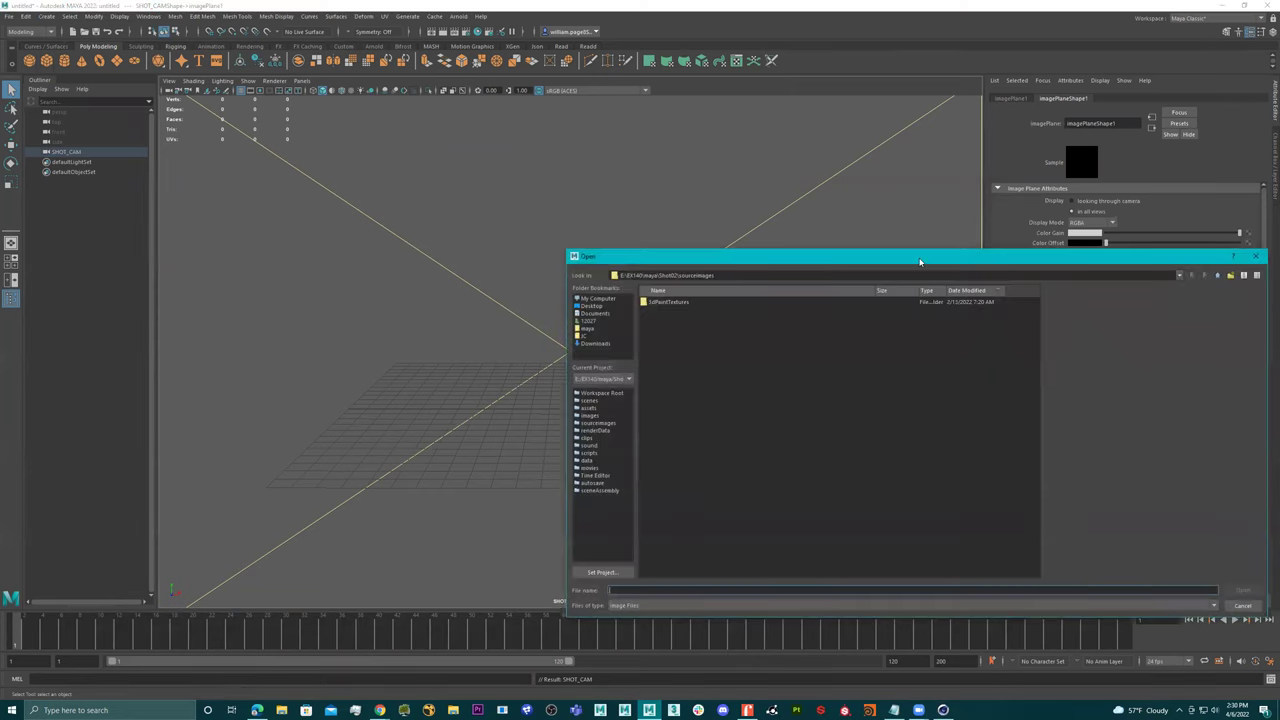
{"action": "left_click_drag", "start_coordinate": [920, 262], "coordinate": [1279, 262]}
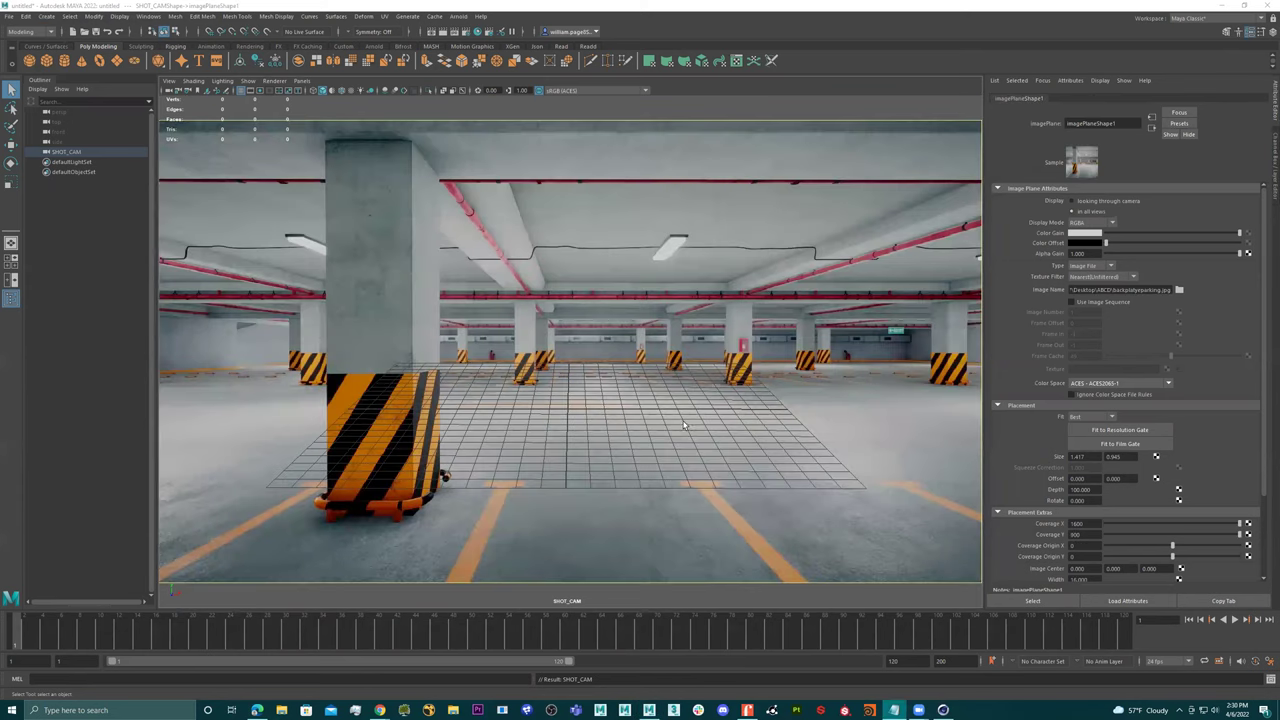
Adjust SHOT_CAM so the grid lies flat on the floor between the two central yellow parking lines.
{"action": "left_click_drag", "start_coordinate": [717, 458], "coordinate": [547, 495], "text": "alt"}
{"action": "middle_click_drag", "start_coordinate": [622, 508], "coordinate": [609, 533], "text": "alt"}
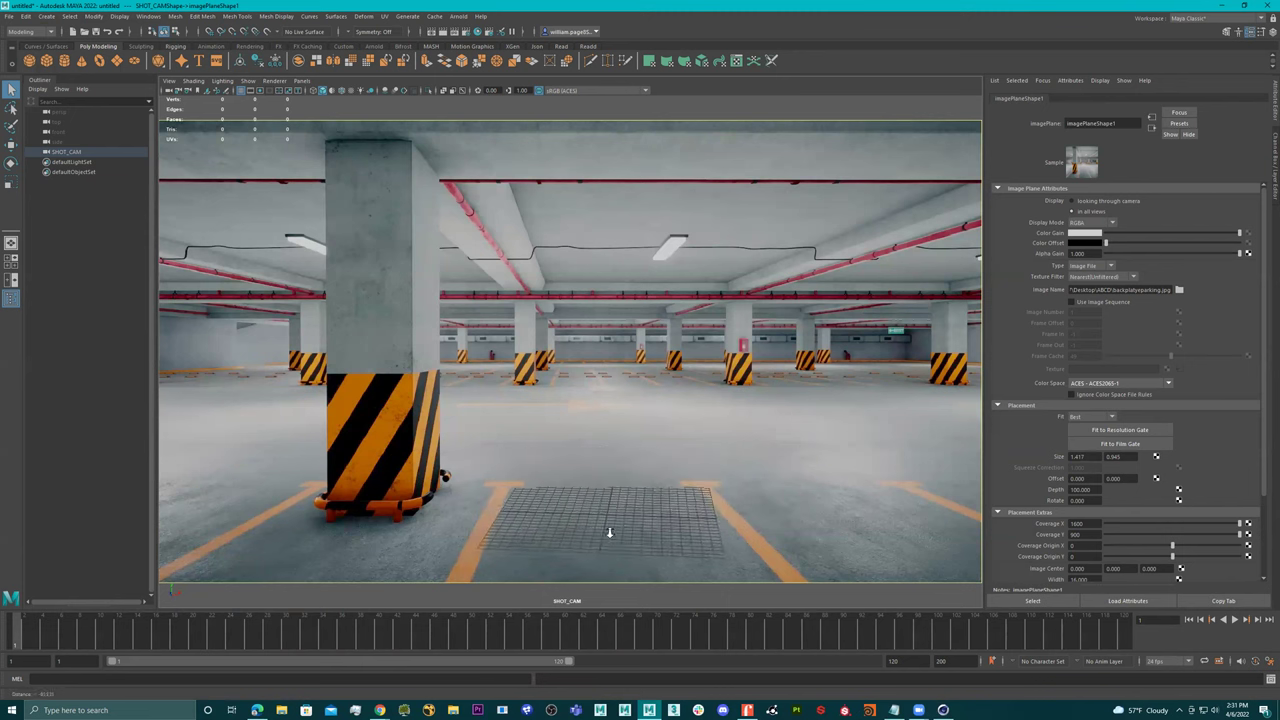
{"action": "left_click_drag", "start_coordinate": [609, 533], "coordinate": [641, 524], "text": "alt"}
{"action": "mouse_move", "coordinate": [642, 528]}
{"action": "right_mouse_down", "text": "alt"}
{"action": "mouse_move", "coordinate": [611, 526]}
{"action": "mouse_move", "coordinate": [657, 529]}
{"action": "right_mouse_up", "text": "alt"}
{"action": "middle_click_drag", "start_coordinate": [657, 529], "coordinate": [656, 530], "text": "alt"}
{"action": "right_click_drag", "start_coordinate": [656, 530], "coordinate": [667, 530], "text": "alt"}
{"action": "middle_click_drag", "start_coordinate": [667, 530], "coordinate": [660, 532], "text": "alt"}
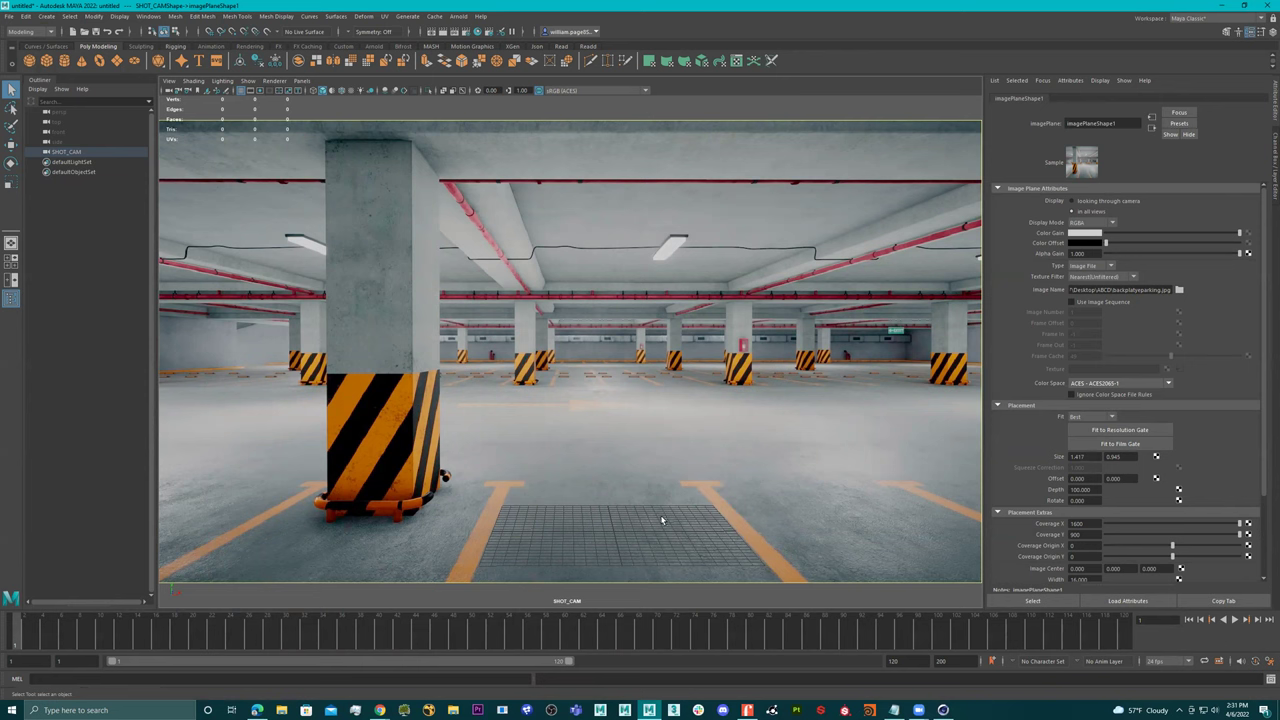
Refine SHOT_CAM's angle and distance so the grid's side edge and centre line follow the backplate's two central parking lines.
{"action": "left_click_drag", "start_coordinate": [678, 546], "coordinate": [678, 542], "text": "alt"}
{"action": "right_click_drag", "start_coordinate": [679, 543], "coordinate": [721, 528], "text": "alt"}
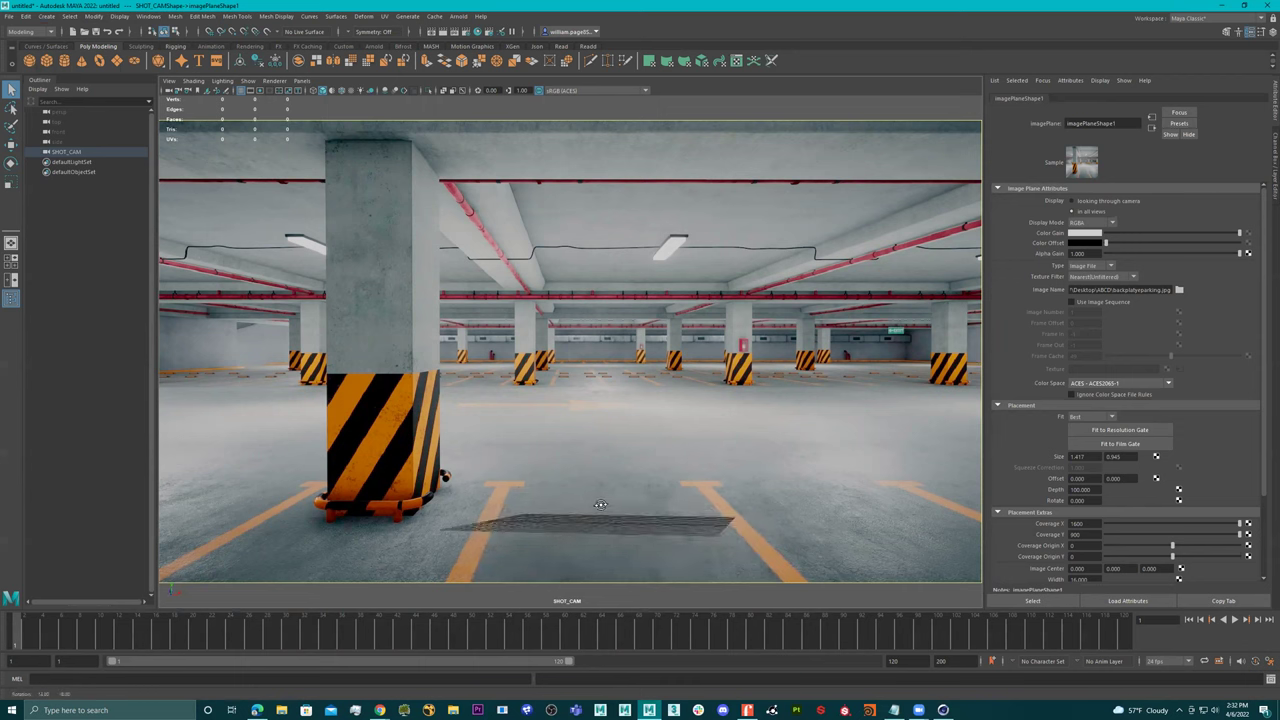
{"action": "left_click_drag", "start_coordinate": [615, 519], "coordinate": [648, 504]}
{"action": "left_click_drag", "start_coordinate": [738, 512], "coordinate": [676, 484]}
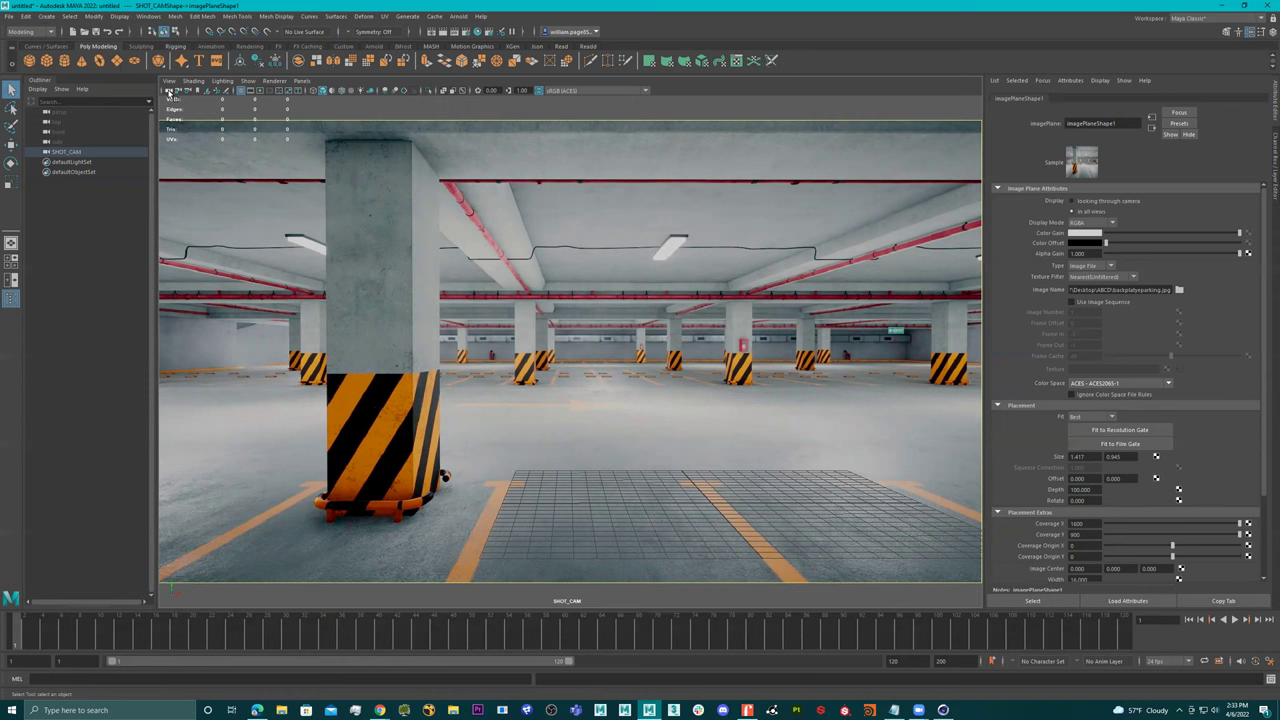
Select SHOT_CAM and switch the viewport to the persp camera to inspect the camera, image plane and grid from outside.
{"action": "left_click", "coordinate": [170, 91]}
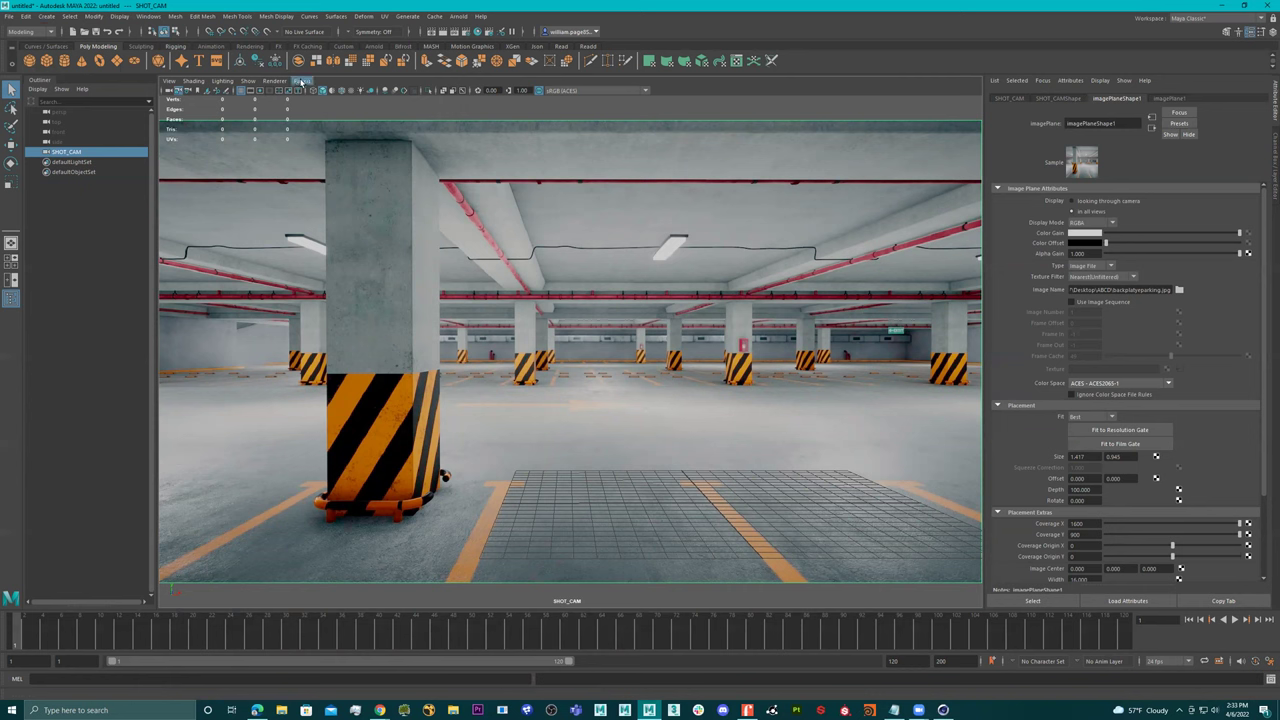
{"action": "left_click", "coordinate": [300, 81]}
{"action": "mouse_move", "coordinate": [374, 92]}
{"action": "left_click", "coordinate": [413, 101]}
{"action": "left_click_drag", "start_coordinate": [589, 329], "coordinate": [535, 372], "text": "alt"}
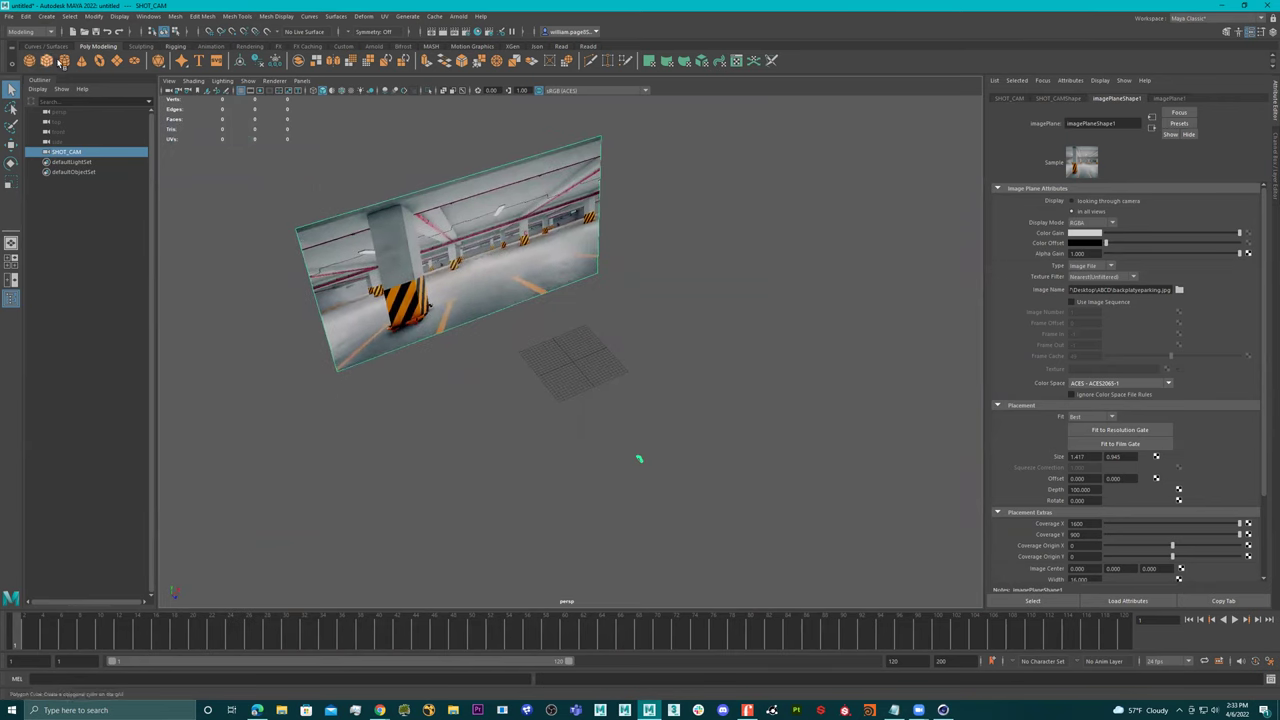
Create a polygon cylinder at the centre of the grid and scale it up.
{"action": "left_click", "coordinate": [64, 61]}
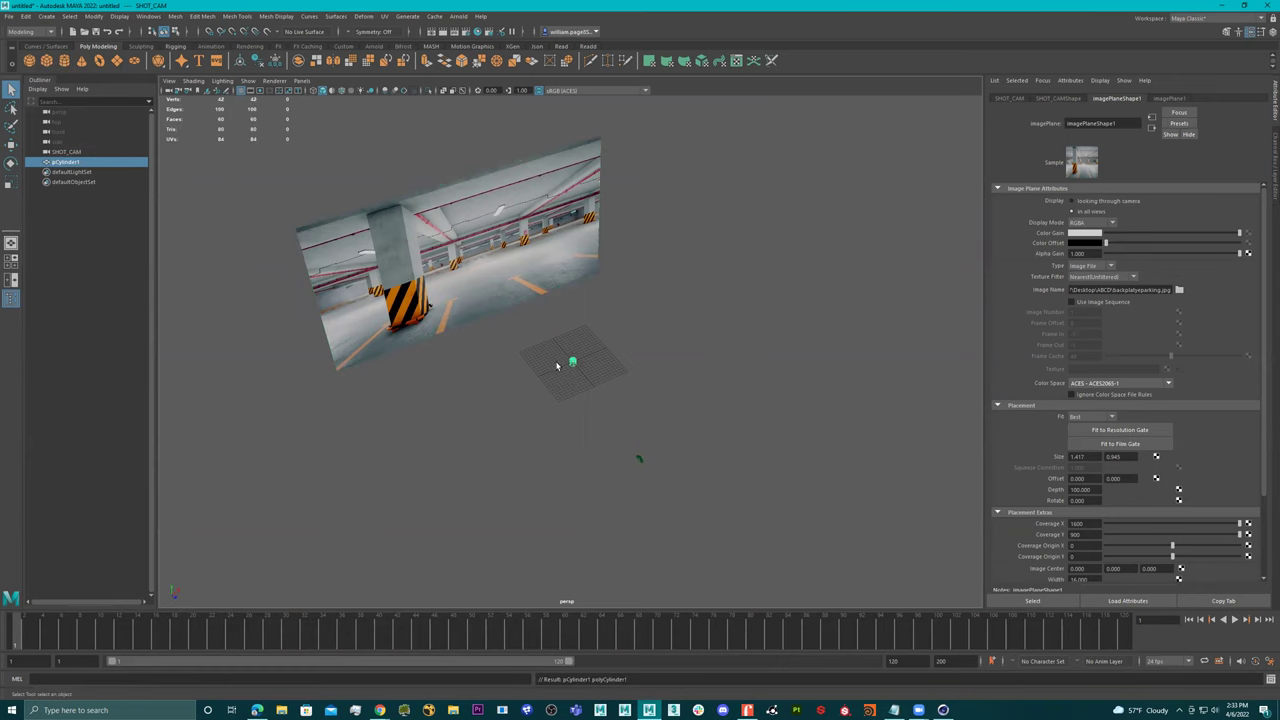
{"action": "key", "text": "r"}
{"action": "left_click_drag", "start_coordinate": [573, 369], "coordinate": [575, 329]}
Look through SHOT_CAM and move the cylinder along X to sit between the two central parking lines.
{"action": "key", "text": "w"}
{"action": "left_click", "coordinate": [300, 80]}
{"action": "mouse_move", "coordinate": [375, 91]}
{"action": "left_click", "coordinate": [427, 92]}
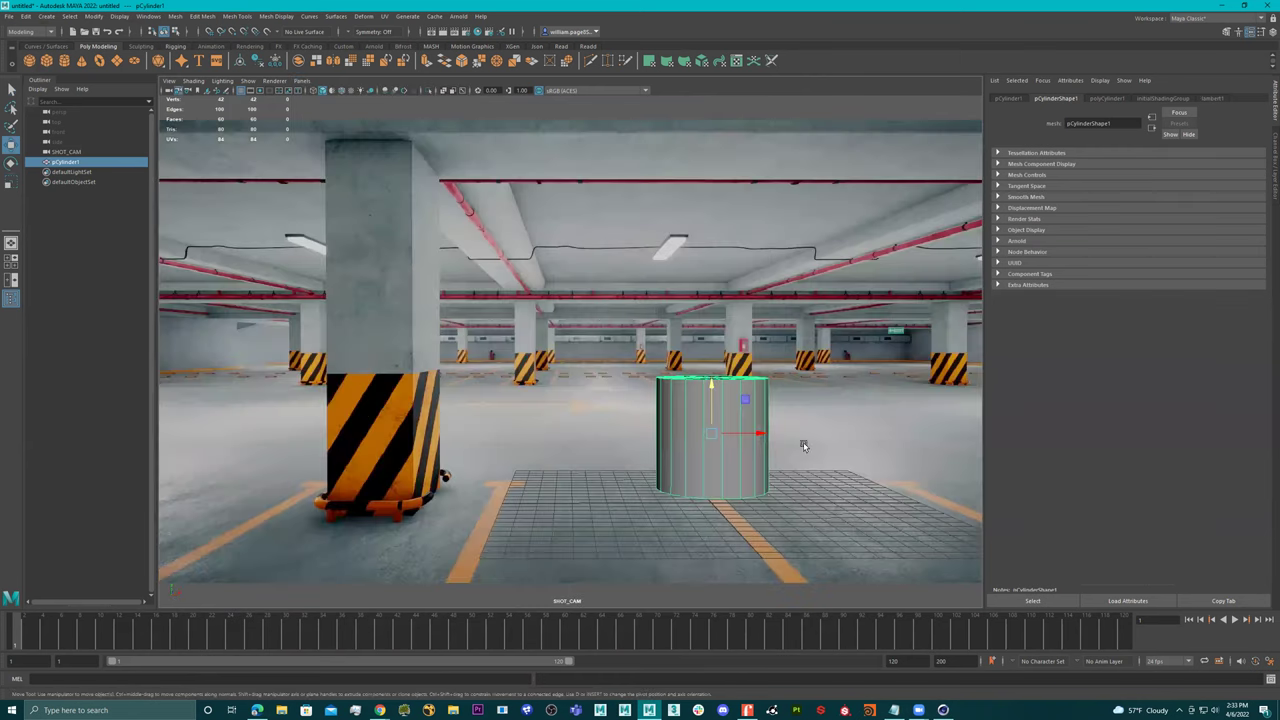
{"action": "left_click_drag", "start_coordinate": [765, 438], "coordinate": [646, 448]}
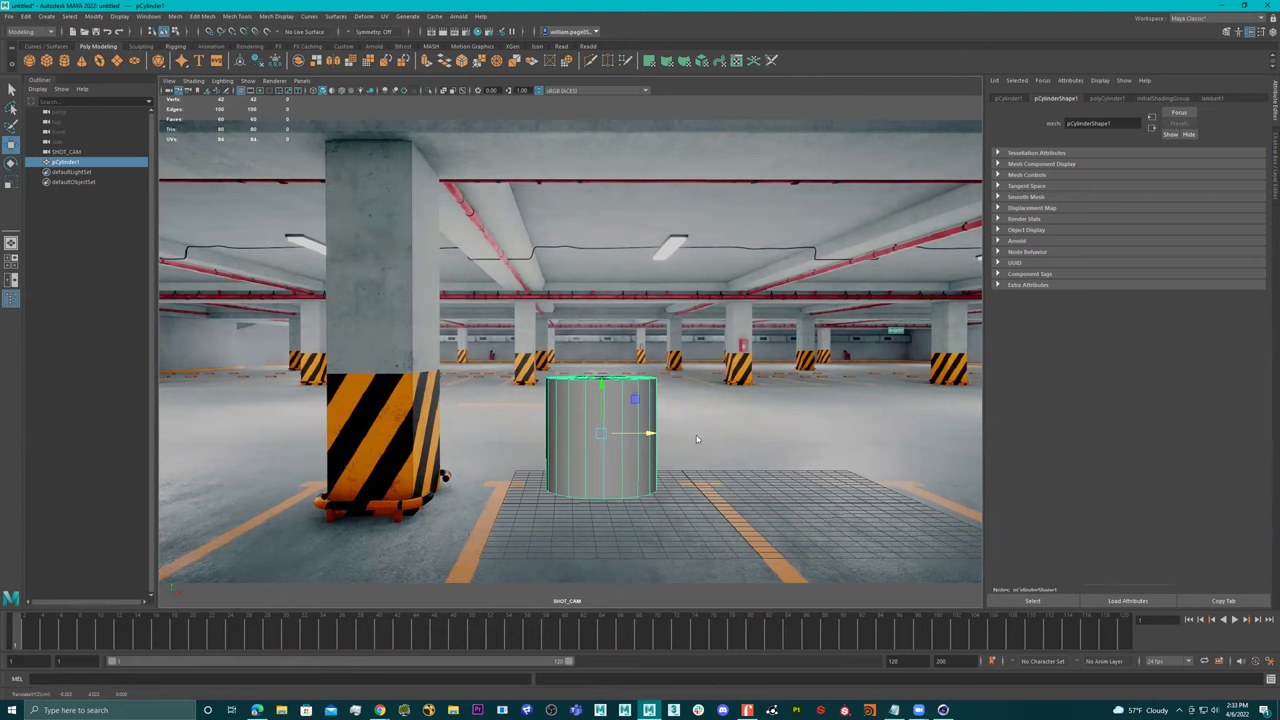
In the persp view, create a polygon plane on the grid and scale it up as a ground surface under the cylinder.
{"action": "key", "text": "space"}
{"action": "key", "text": "space"}
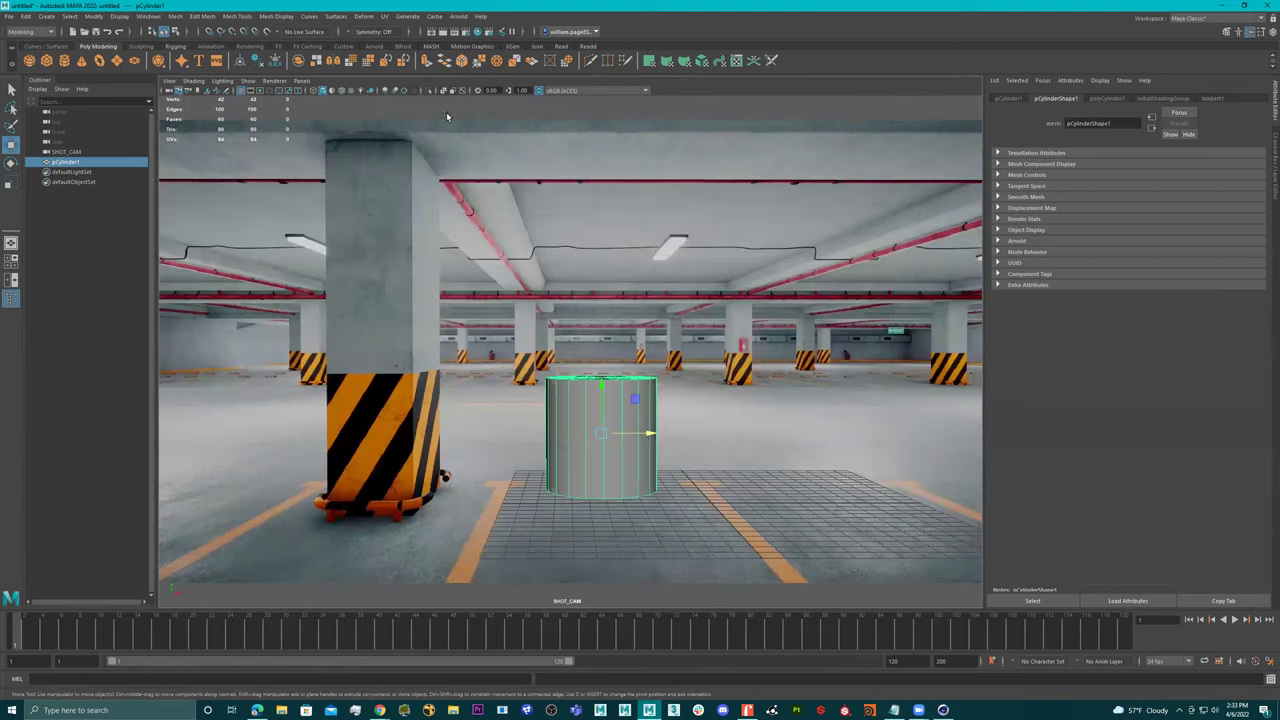
{"action": "left_click", "coordinate": [303, 80]}
{"action": "mouse_move", "coordinate": [340, 91]}
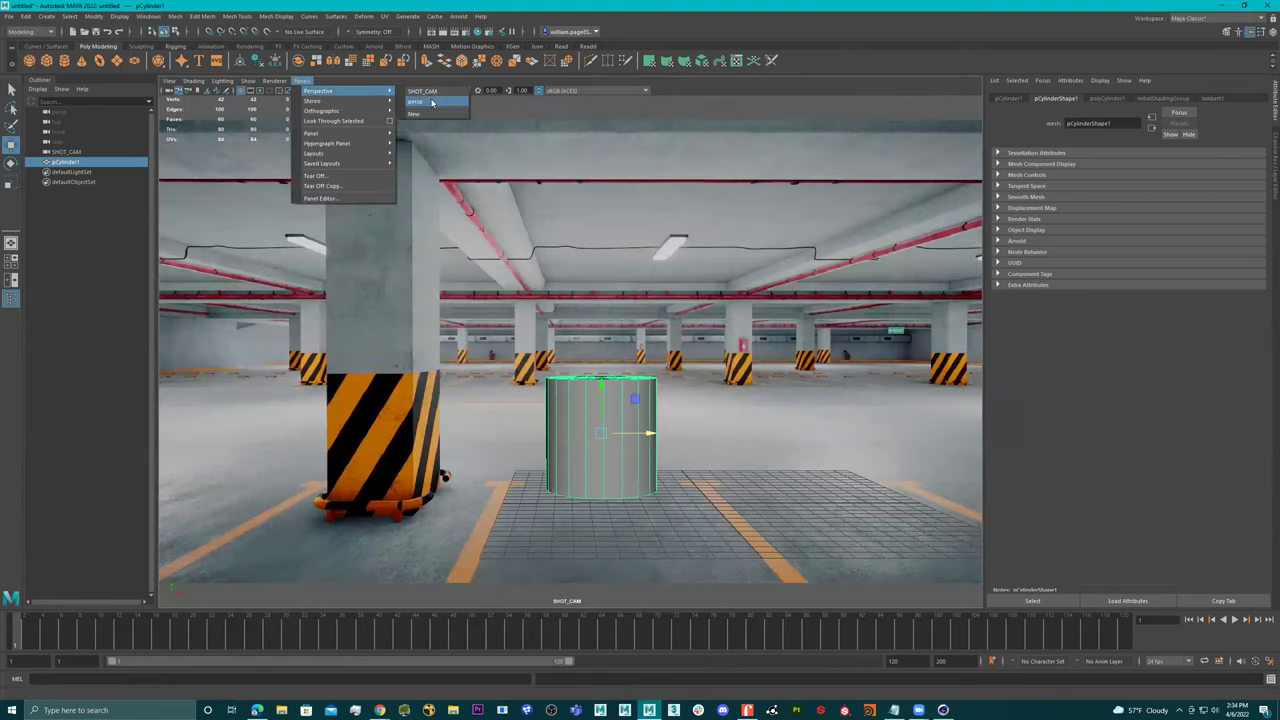
{"action": "left_click", "coordinate": [432, 102]}
{"action": "left_click_drag", "start_coordinate": [715, 330], "coordinate": [795, 425], "text": "alt"}
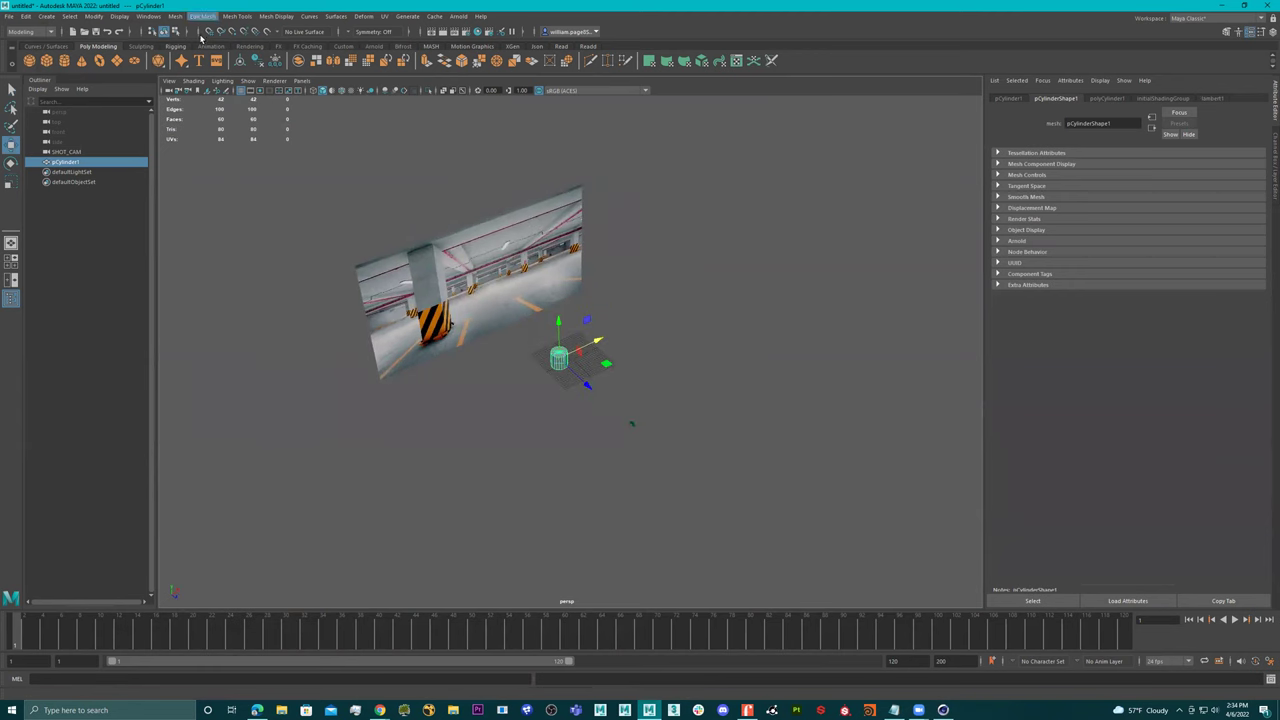
{"action": "left_click", "coordinate": [117, 60]}
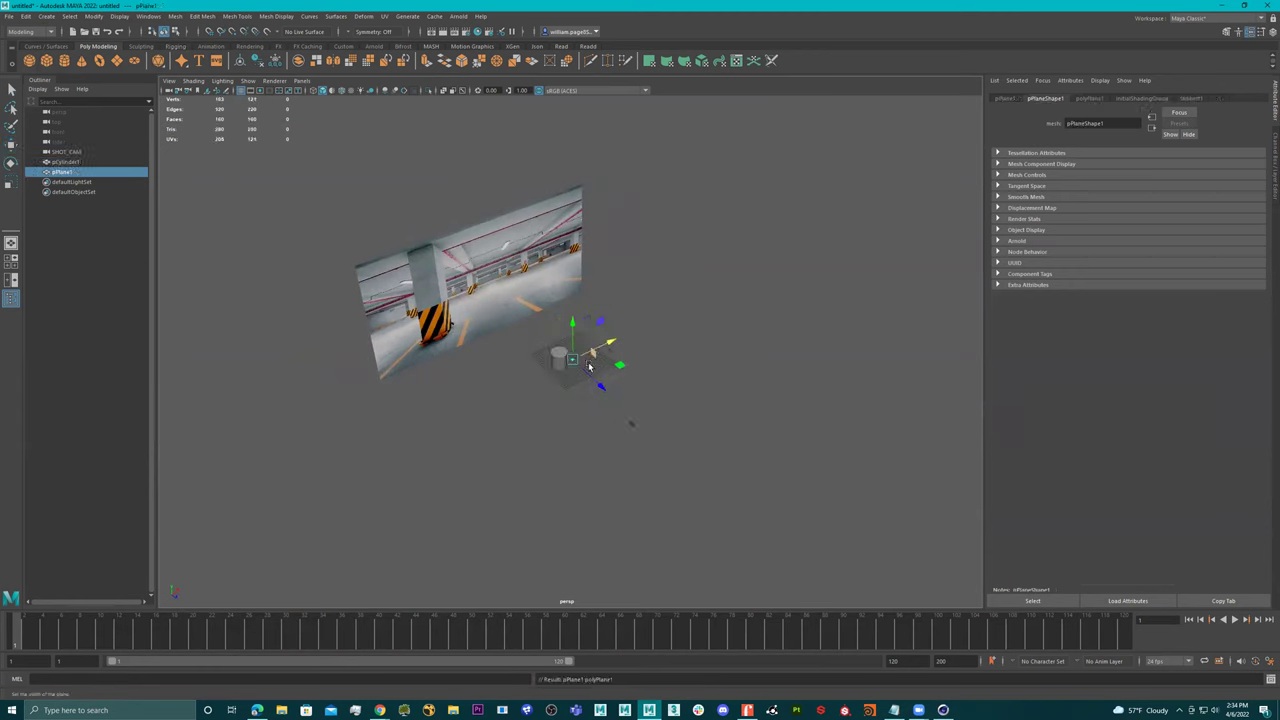
{"action": "key", "text": "t"}
{"action": "left_click_drag", "start_coordinate": [614, 366], "coordinate": [540, 310], "text": "alt"}
{"action": "key", "text": "r"}
{"action": "key", "text": "w"}
Look through SHOT_CAM and move the plane along X so it is centred beneath the cylinder.
{"action": "left_click", "coordinate": [301, 80]}
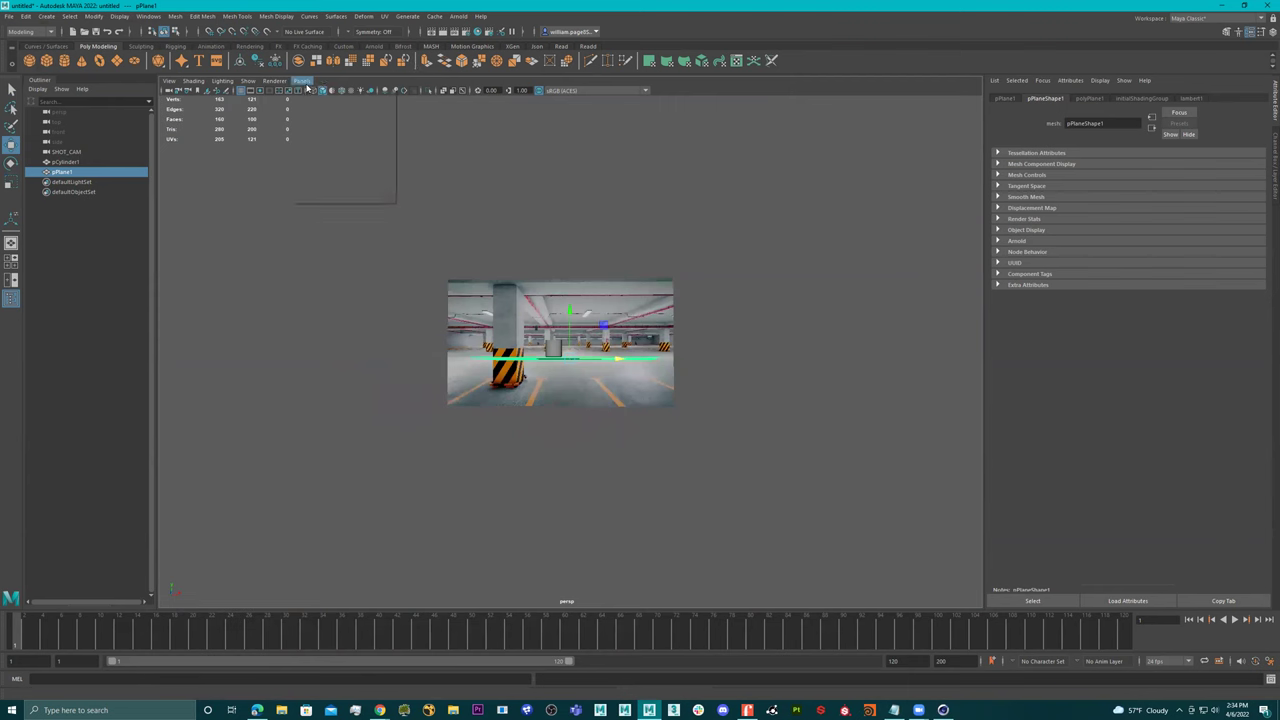
{"action": "mouse_move", "coordinate": [350, 91]}
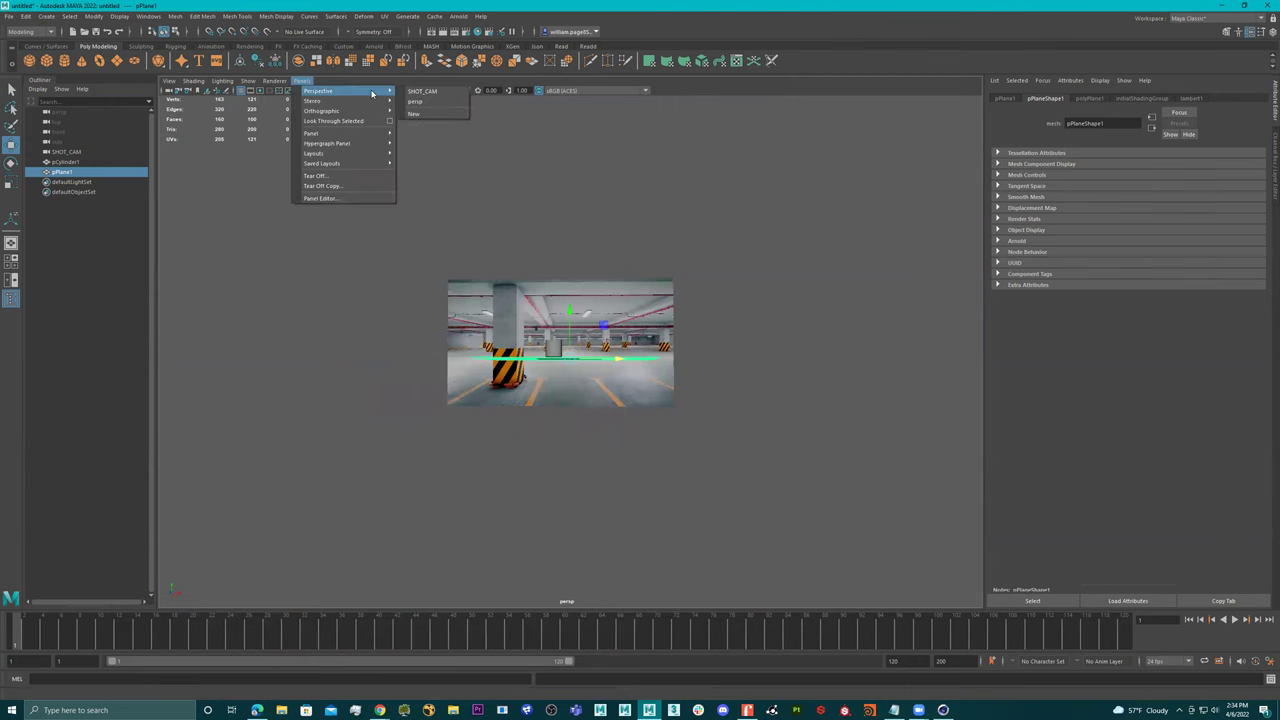
{"action": "left_click", "coordinate": [433, 91]}
{"action": "left_click_drag", "start_coordinate": [756, 504], "coordinate": [655, 495]}
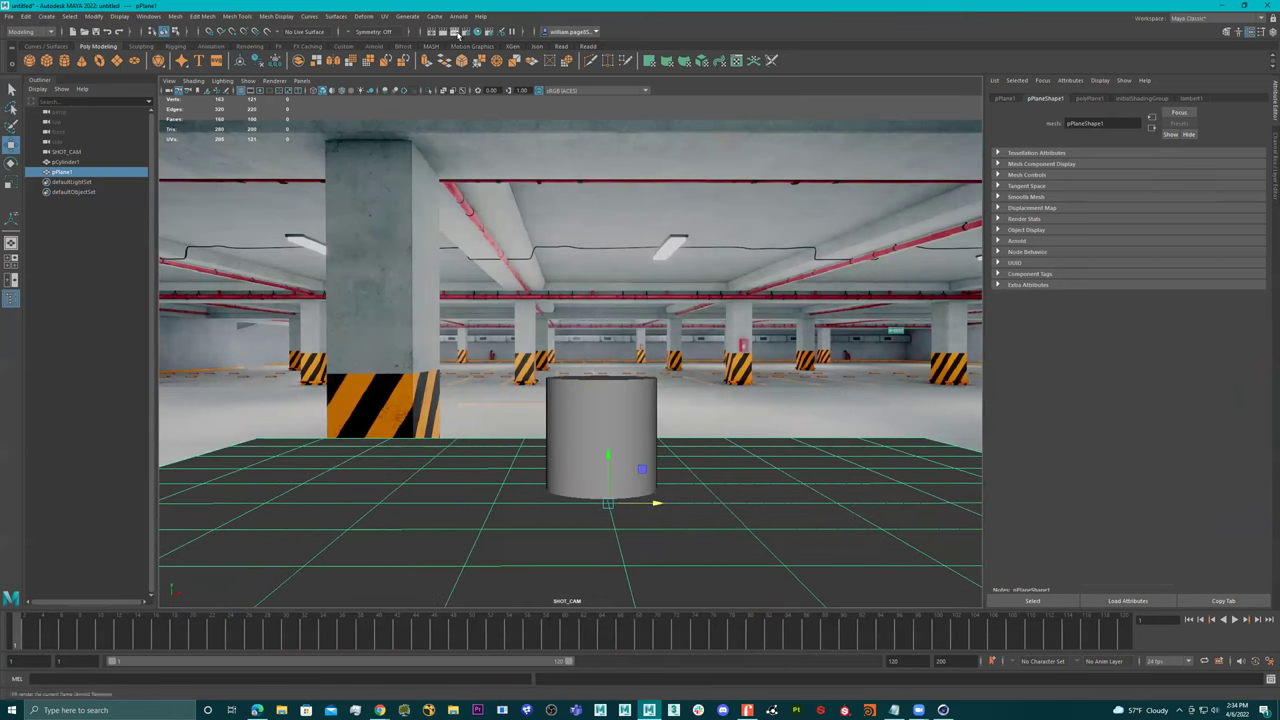
Render the SHOT_CAM view in Arnold RenderView to check the cylinder and plane, and close the render.
{"action": "left_click", "coordinate": [459, 17]}
{"action": "left_click", "coordinate": [481, 36]}
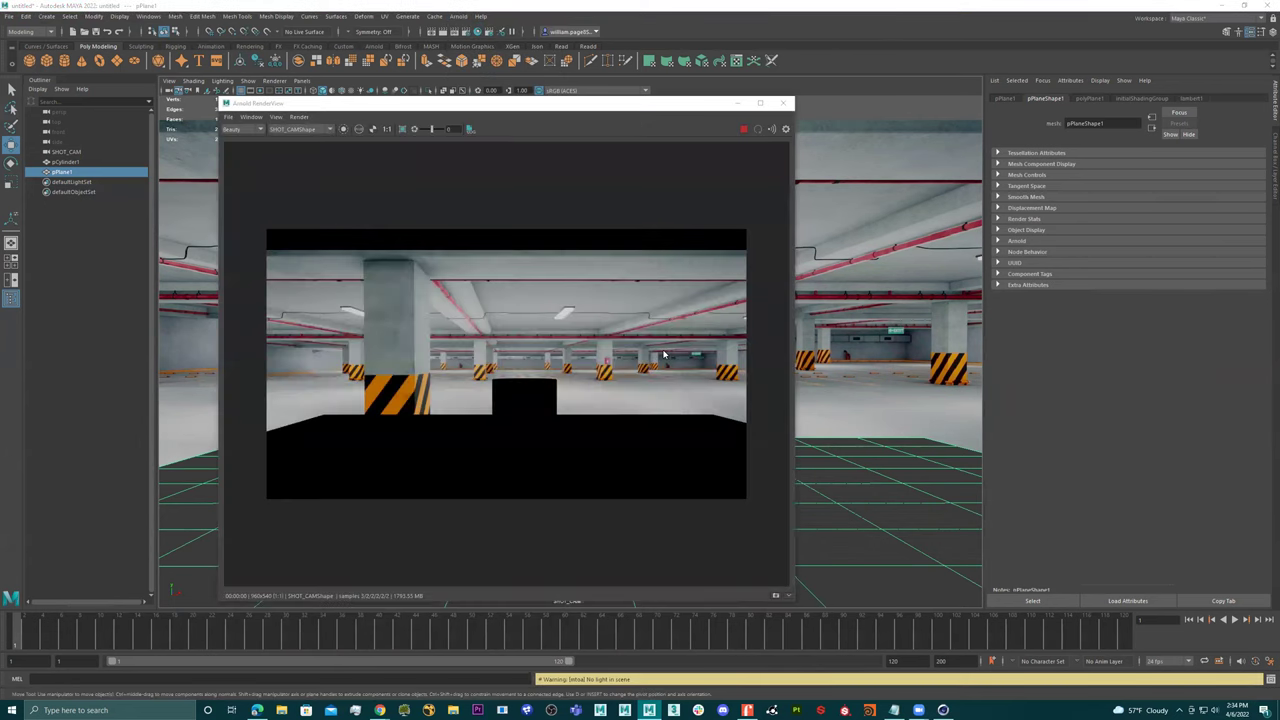
{"action": "left_click", "coordinate": [783, 103]}
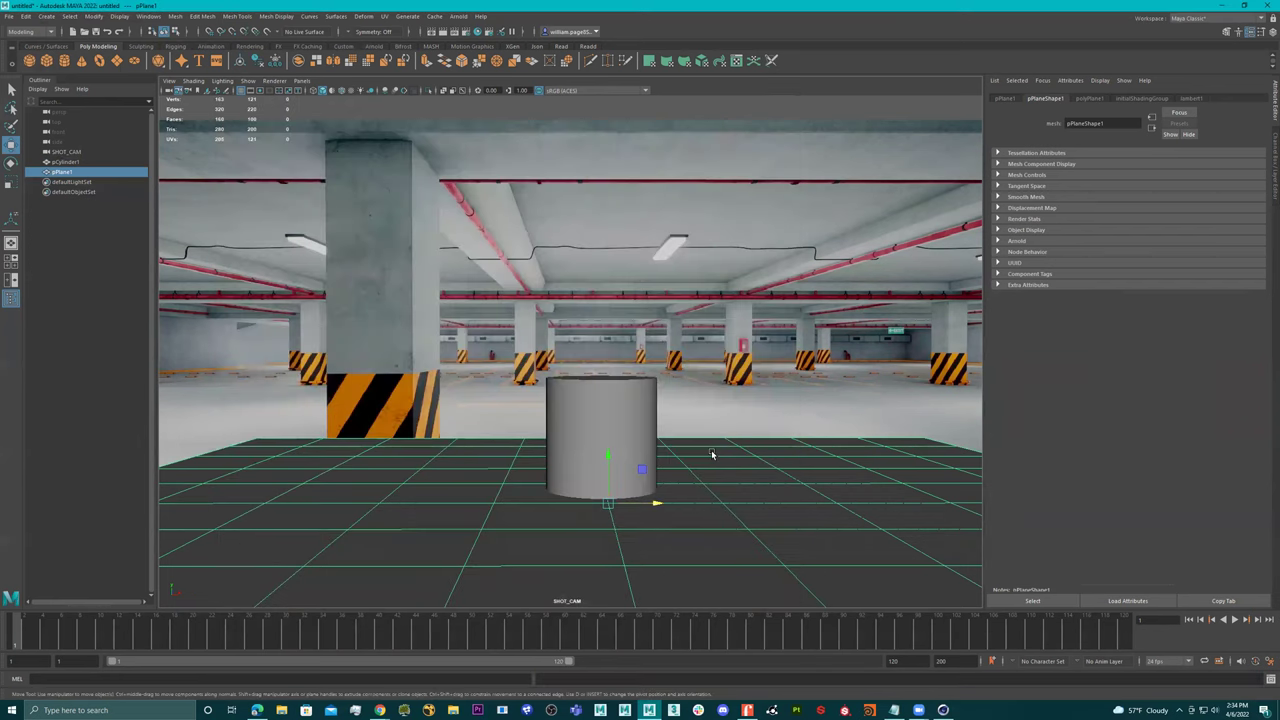
Assign a new aiStandardSurface material to the cylinder and name the material cylinder.
{"action": "right_click", "coordinate": [711, 434]}
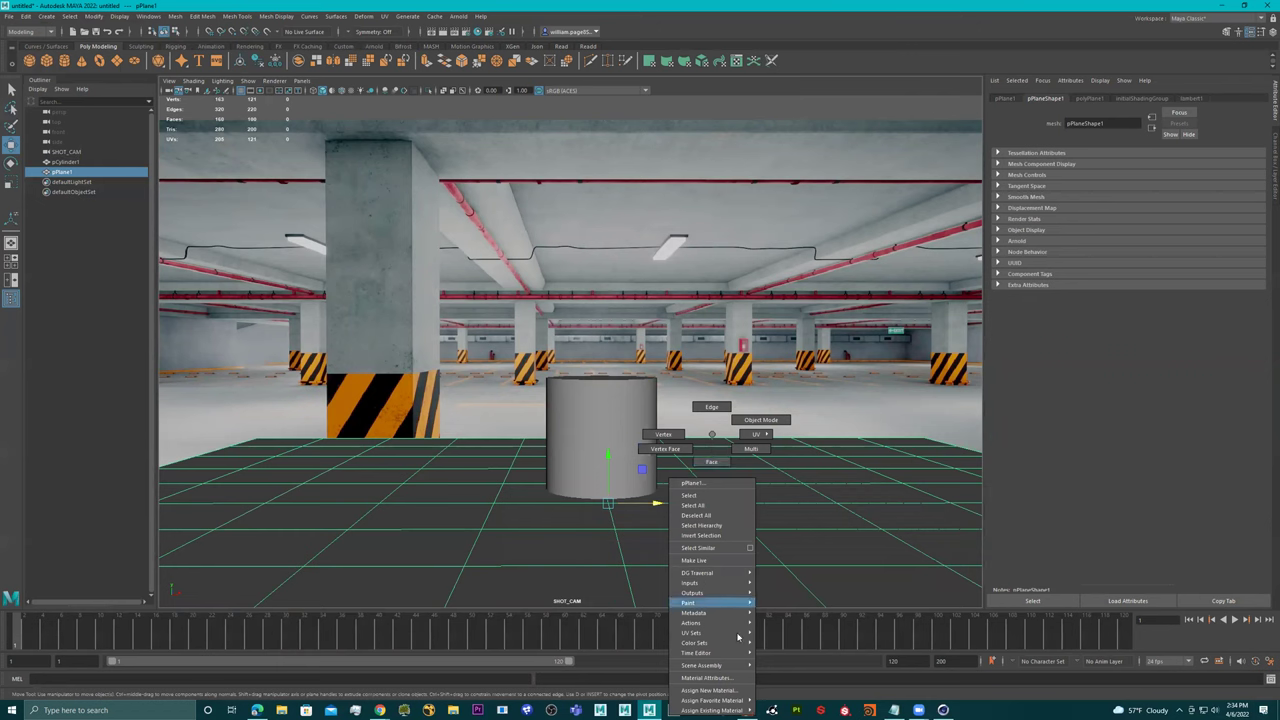
{"action": "left_click", "coordinate": [630, 410]}
{"action": "right_click", "coordinate": [628, 408]}
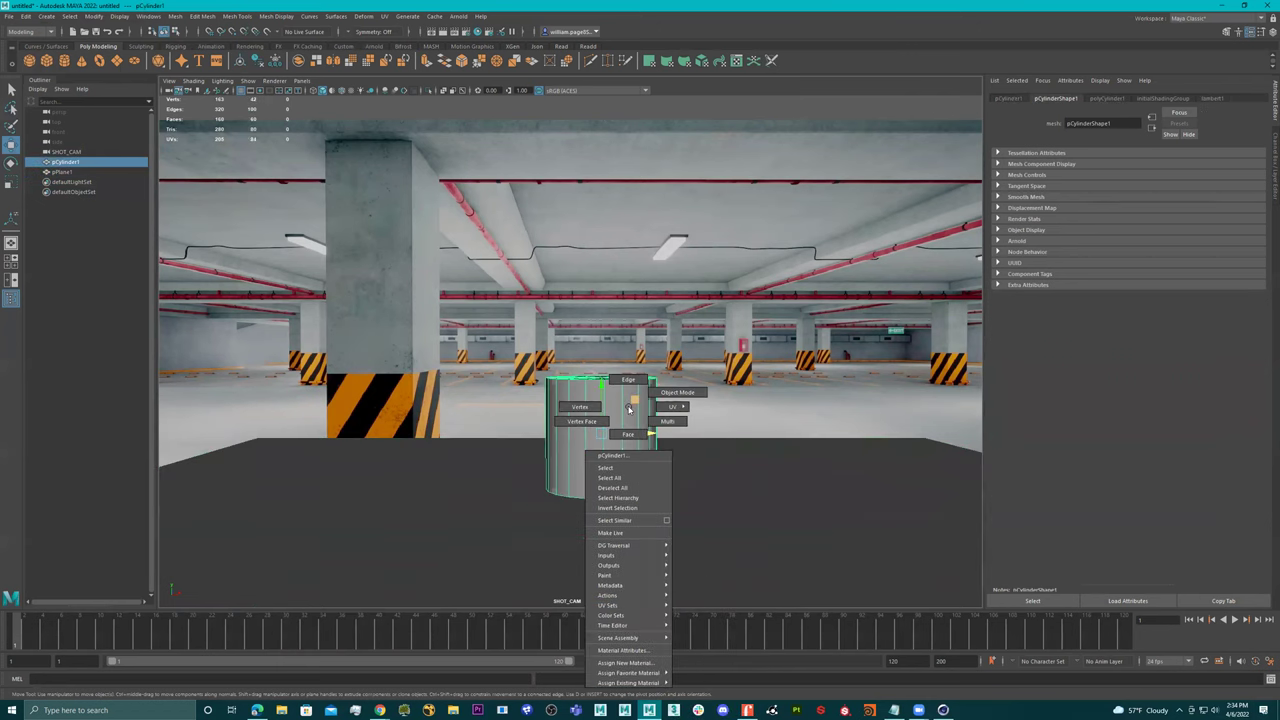
{"action": "left_click", "coordinate": [665, 662]}
{"action": "left_click", "coordinate": [457, 316]}
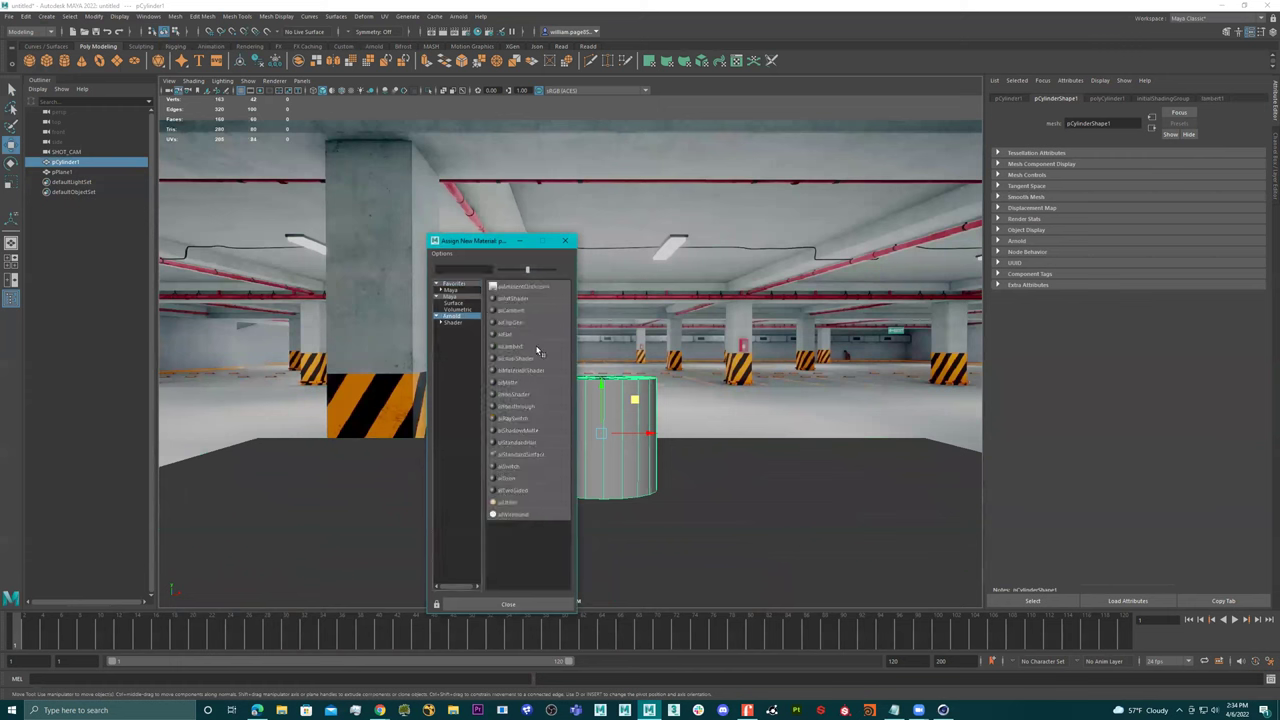
{"action": "left_click", "coordinate": [533, 455]}
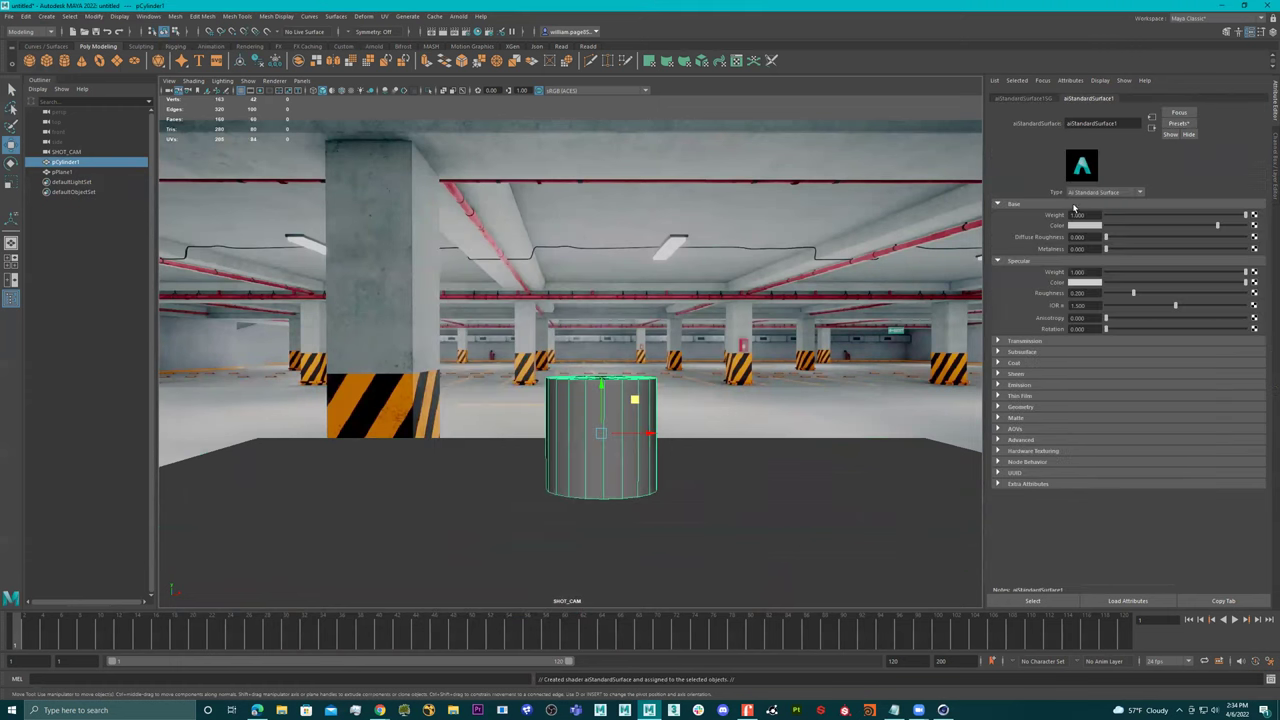
{"action": "double_click", "coordinate": [1112, 123]}
{"action": "type", "text": "cylinder"}
{"action": "key", "text": "Return"}
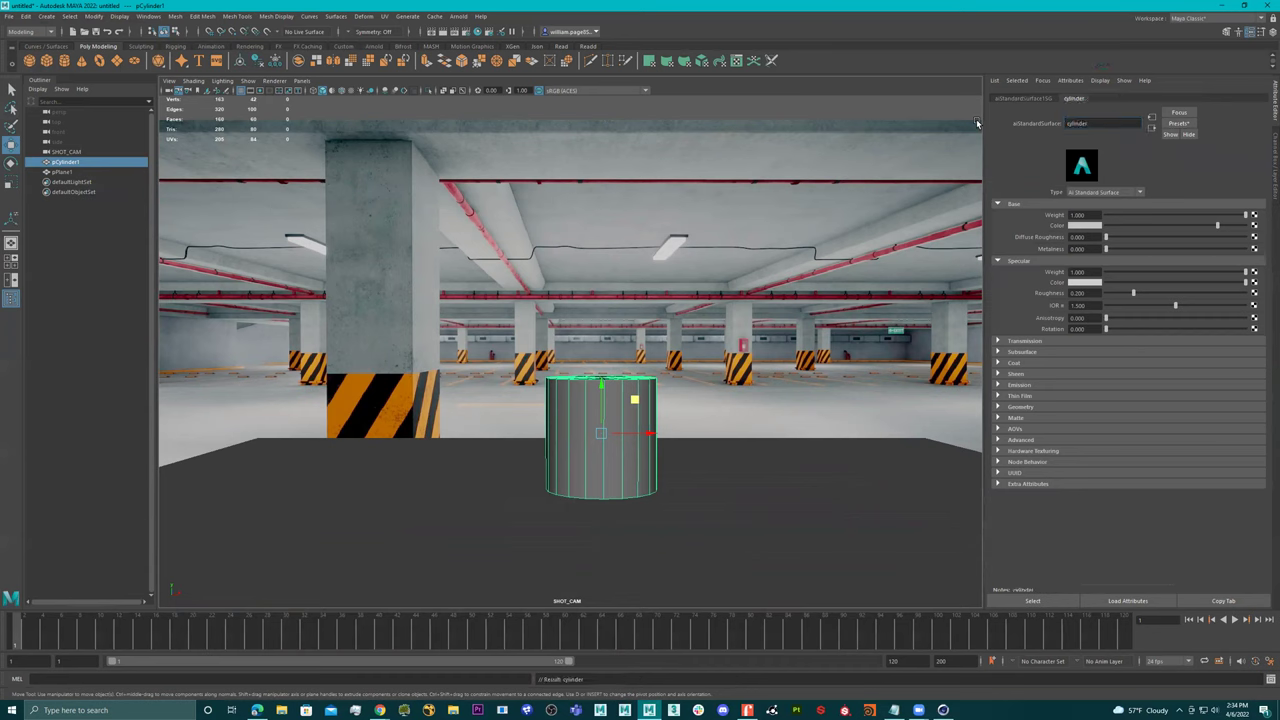
Set the cylinder material's base color to a muted green.
{"action": "left_click", "coordinate": [1090, 226]}
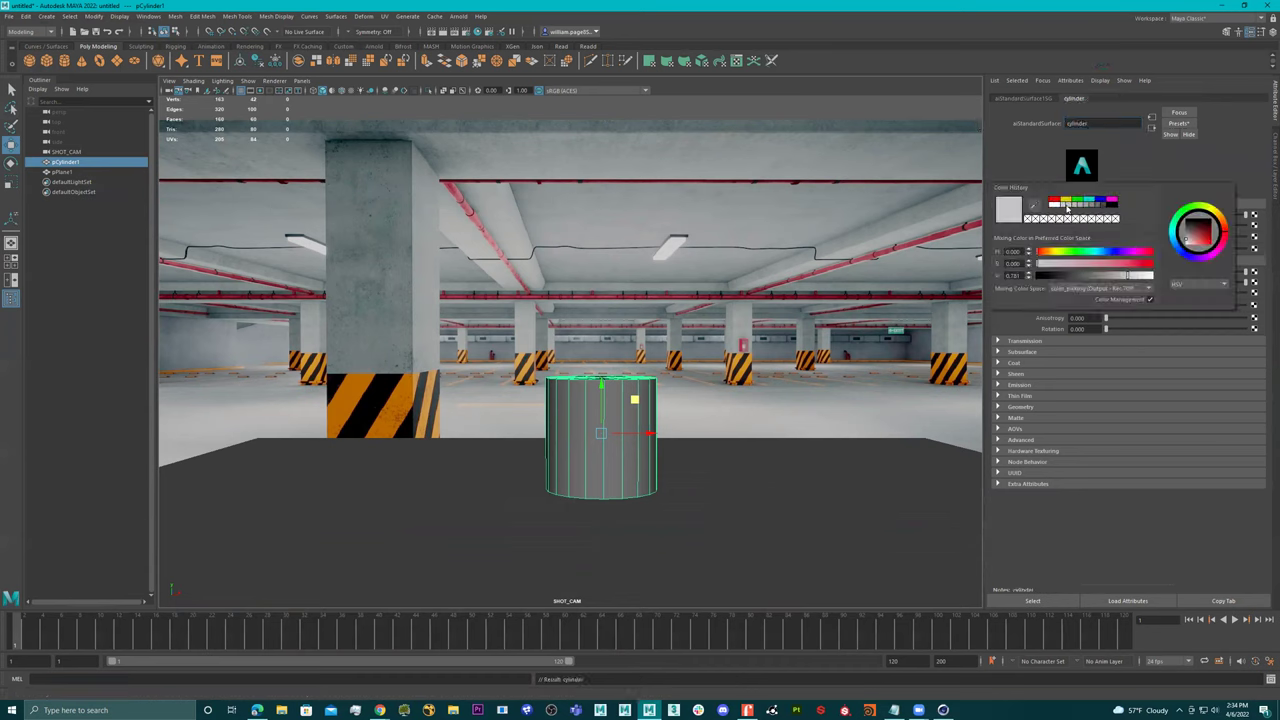
{"action": "left_click", "coordinate": [1086, 203]}
{"action": "left_click", "coordinate": [1092, 263]}
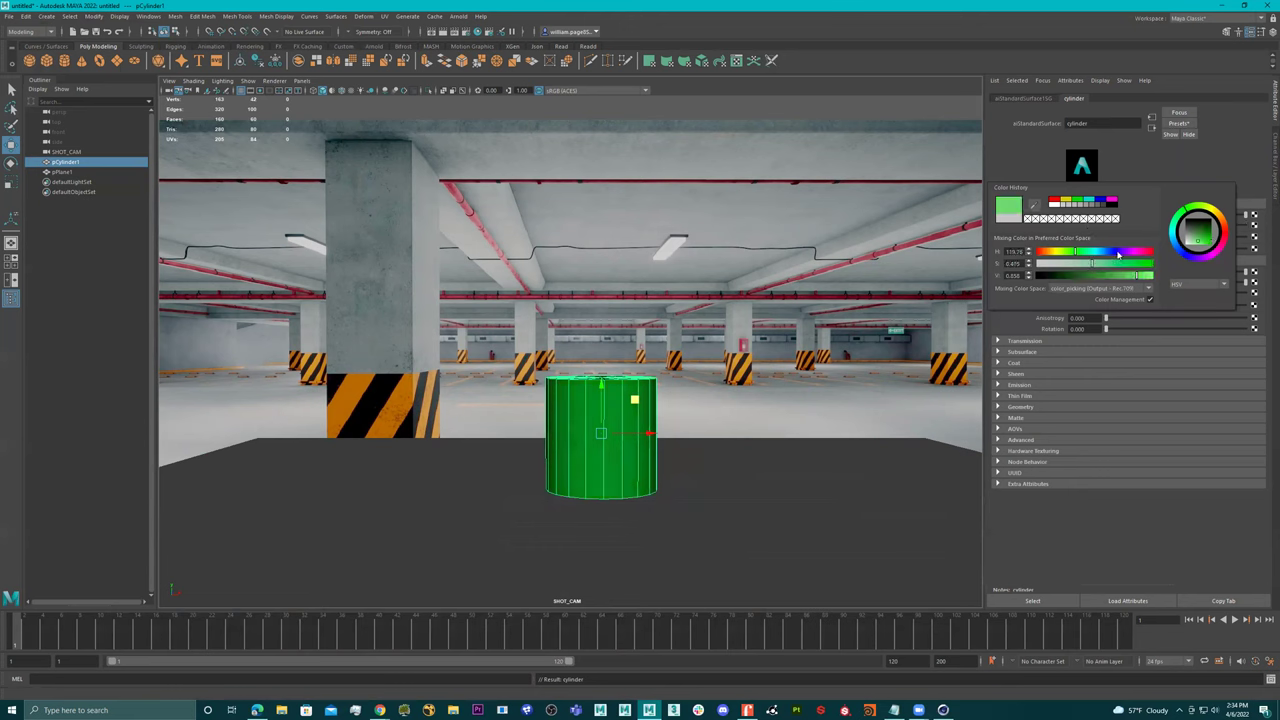
{"action": "left_click", "coordinate": [1088, 276]}
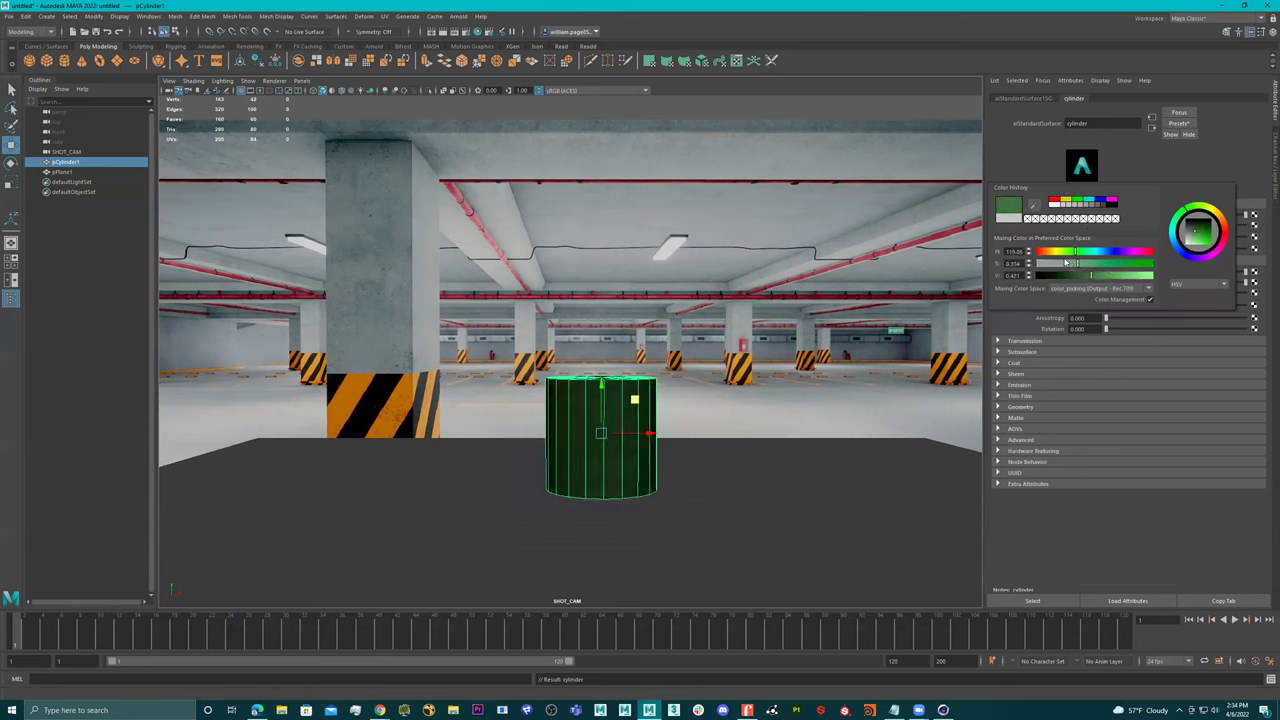
{"action": "left_click_drag", "start_coordinate": [1073, 253], "coordinate": [1115, 276]}
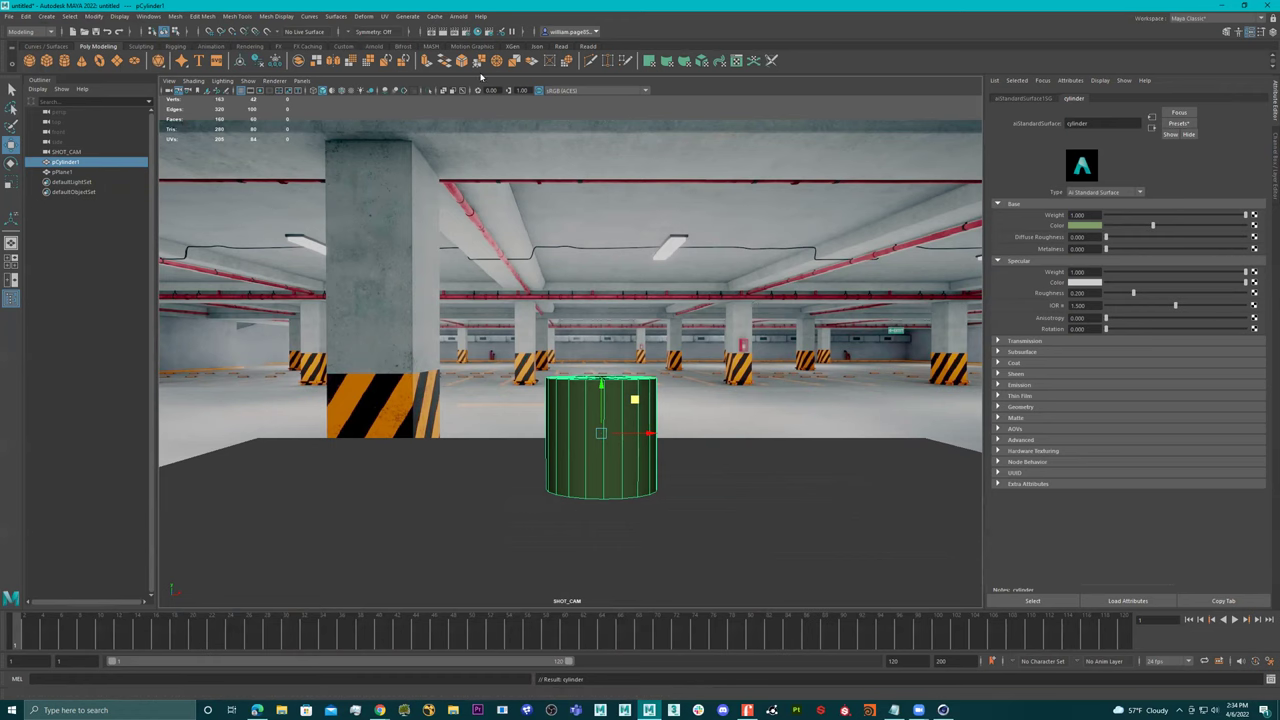
In the persp view, create an Arnold area light and scale it up to span the ground plane.
{"action": "left_click", "coordinate": [301, 80]}
{"action": "mouse_move", "coordinate": [385, 95]}
{"action": "left_click", "coordinate": [435, 101]}
{"action": "left_click_drag", "start_coordinate": [560, 296], "coordinate": [653, 335], "text": "alt"}
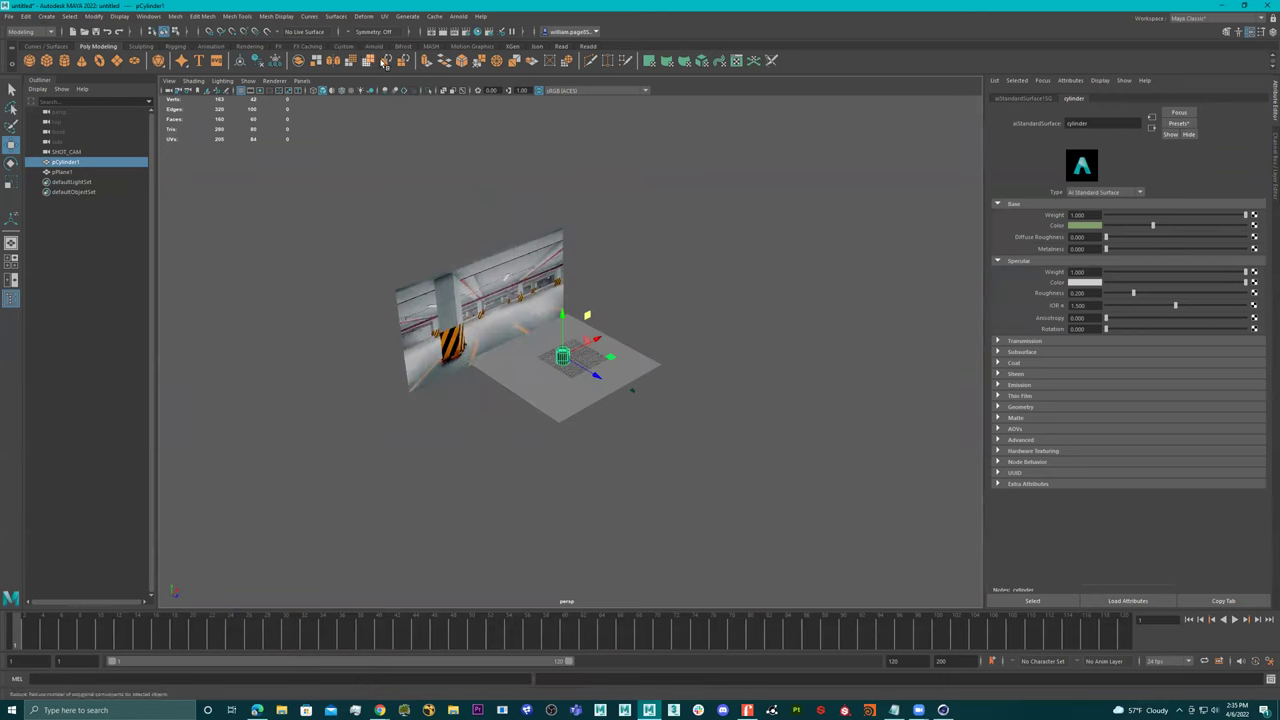
{"action": "left_click", "coordinate": [458, 16]}
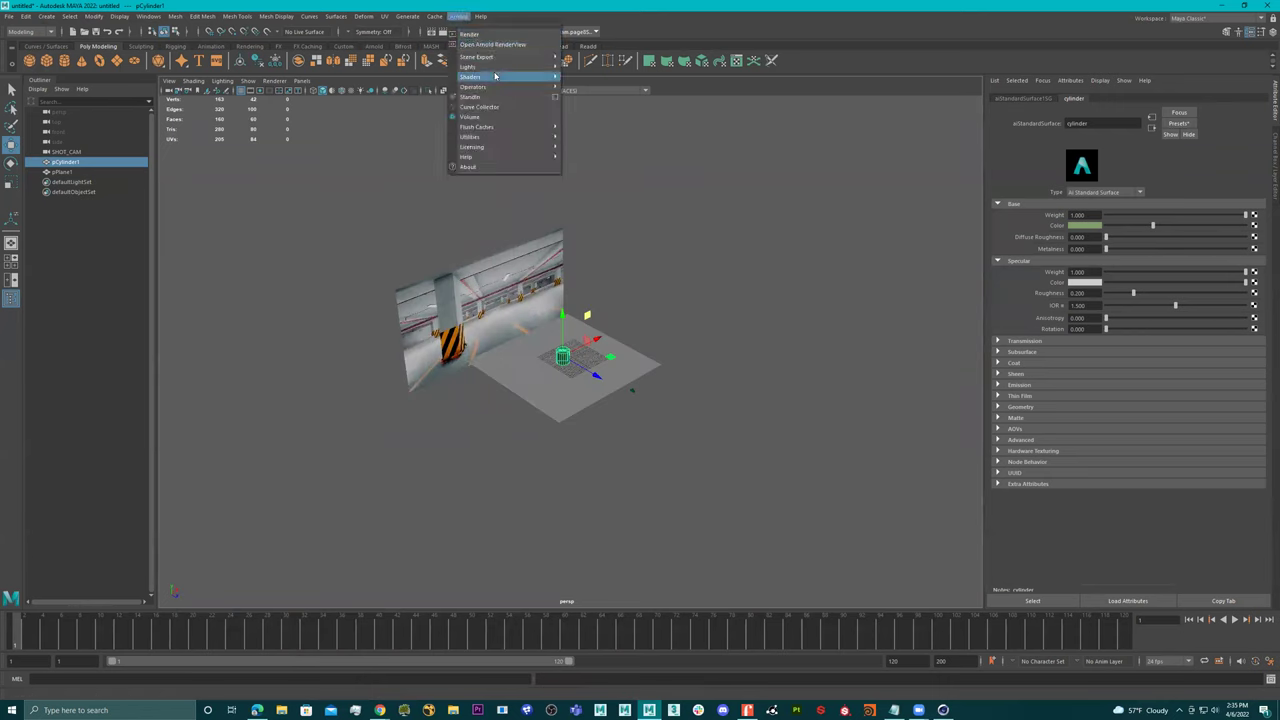
{"action": "mouse_move", "coordinate": [500, 70]}
{"action": "left_click", "coordinate": [620, 69]}
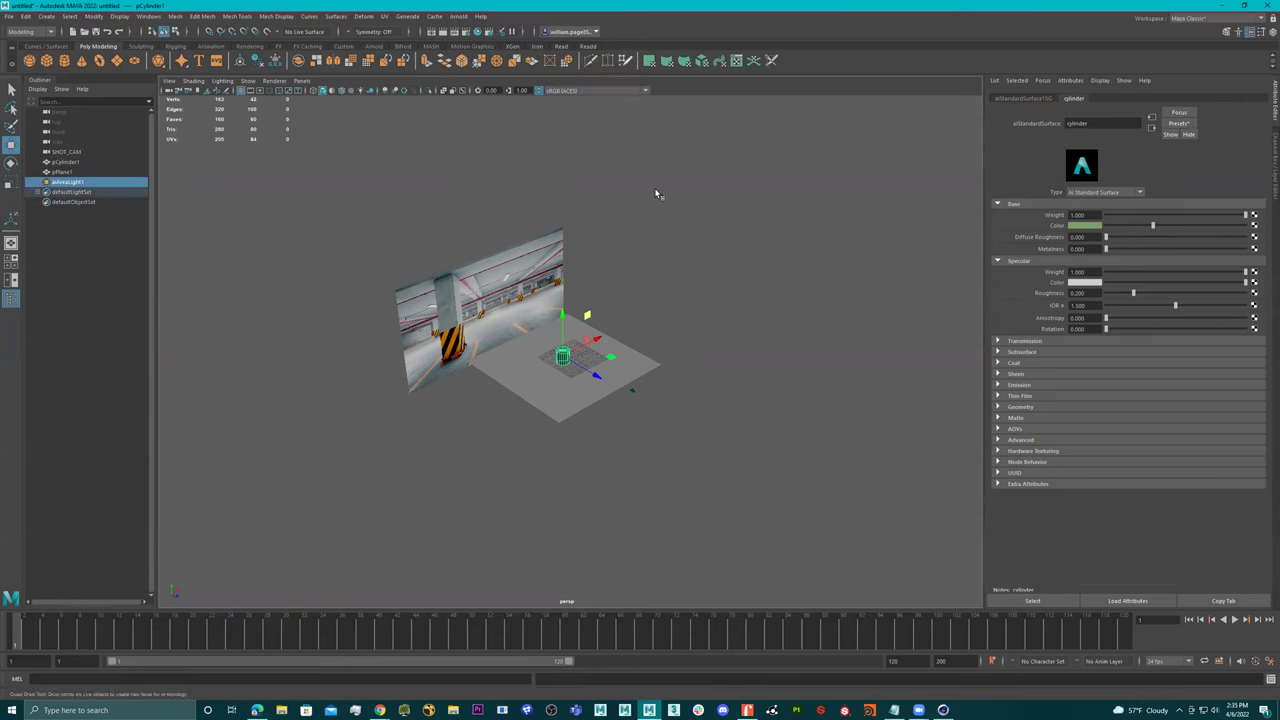
{"action": "key", "text": "r"}
{"action": "mouse_move", "coordinate": [585, 358]}
{"action": "left_mouse_down"}
{"action": "mouse_move", "coordinate": [680, 371]}
{"action": "mouse_move", "coordinate": [575, 360]}
{"action": "left_mouse_up"}
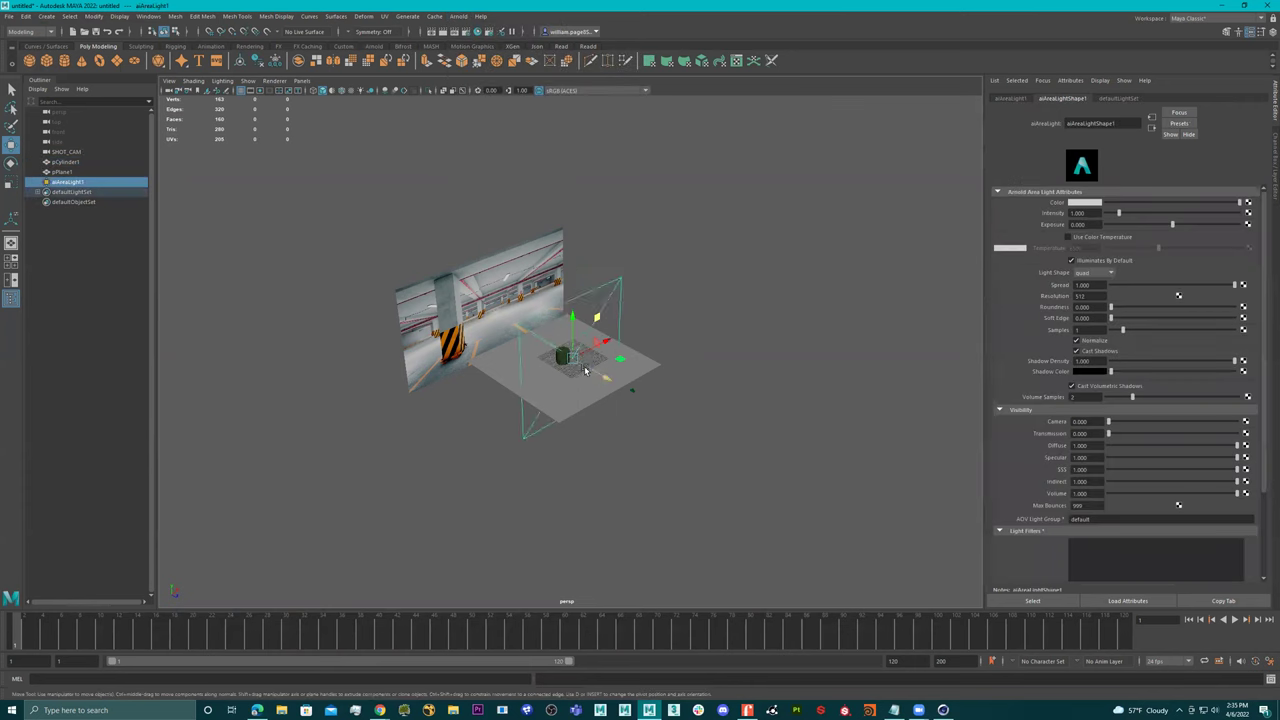
Raise the area light, pull it back behind SHOT_CAM and tilt it down towards the cylinder.
{"action": "left_click_drag", "start_coordinate": [572, 277], "coordinate": [572, 210]}
{"action": "left_click_drag", "start_coordinate": [605, 277], "coordinate": [745, 350]}
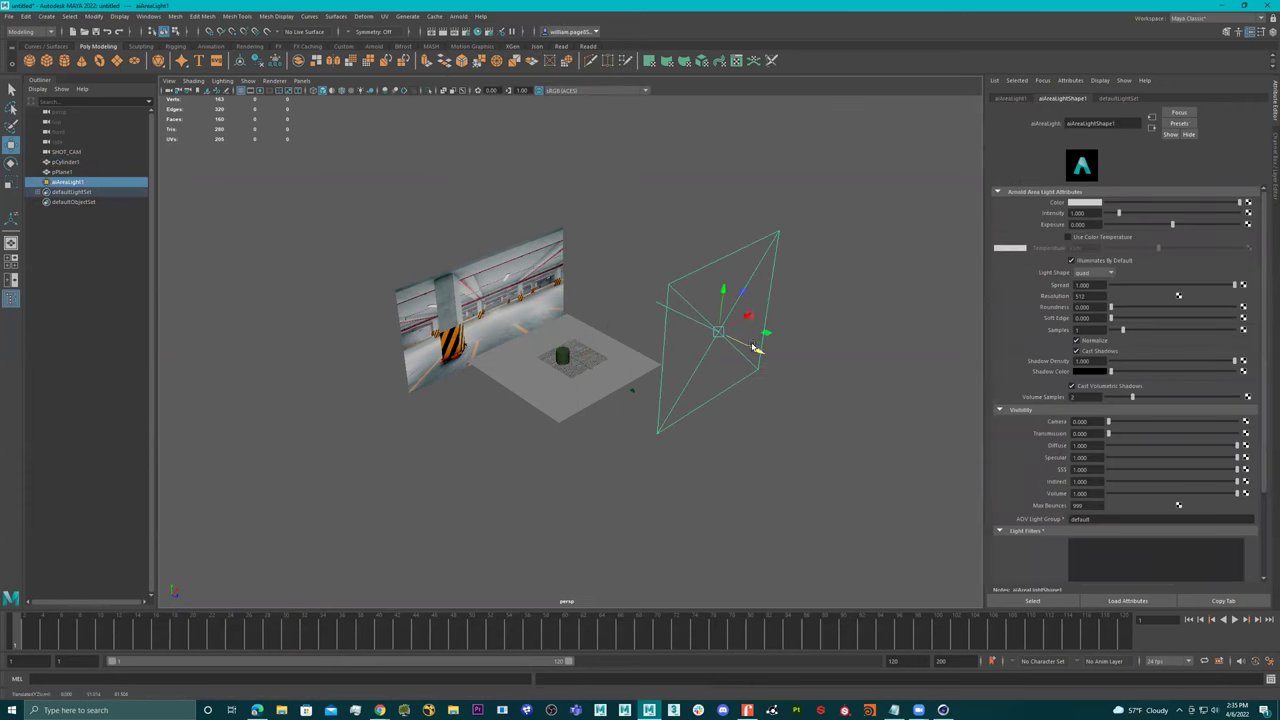
{"action": "key", "text": "e"}
{"action": "left_click_drag", "start_coordinate": [740, 296], "coordinate": [720, 289]}
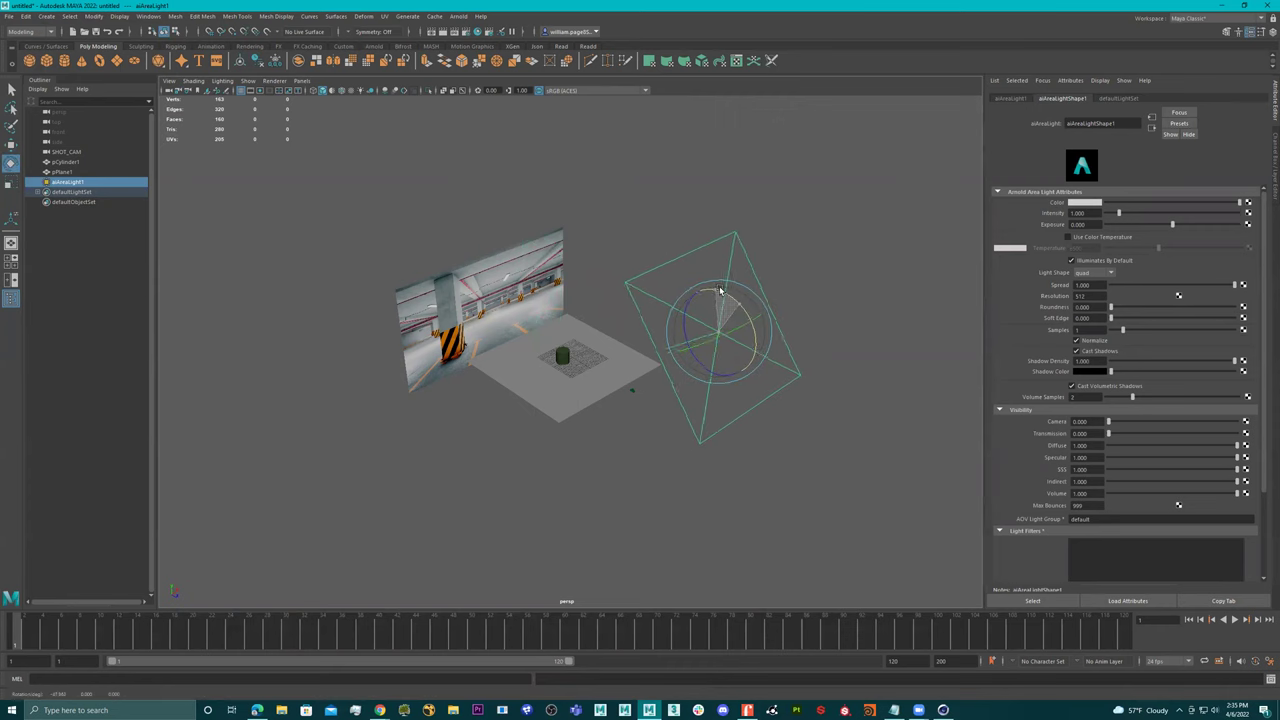
{"action": "left_click_drag", "start_coordinate": [749, 340], "coordinate": [563, 369], "text": "alt"}
{"action": "key", "text": "w"}
{"action": "key", "text": "e"}
Look through SHOT_CAM and render the lit scene in Arnold RenderView.
{"action": "left_click", "coordinate": [301, 80]}
{"action": "mouse_move", "coordinate": [350, 91]}
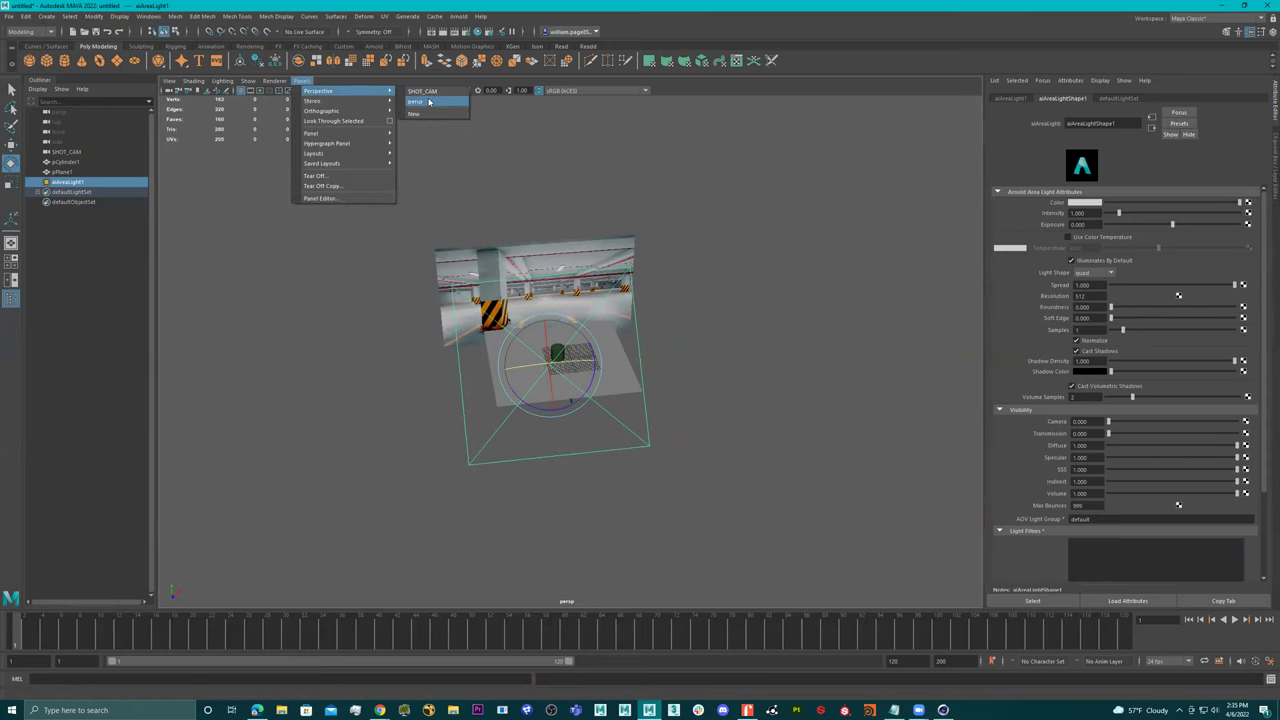
{"action": "left_click", "coordinate": [422, 91]}
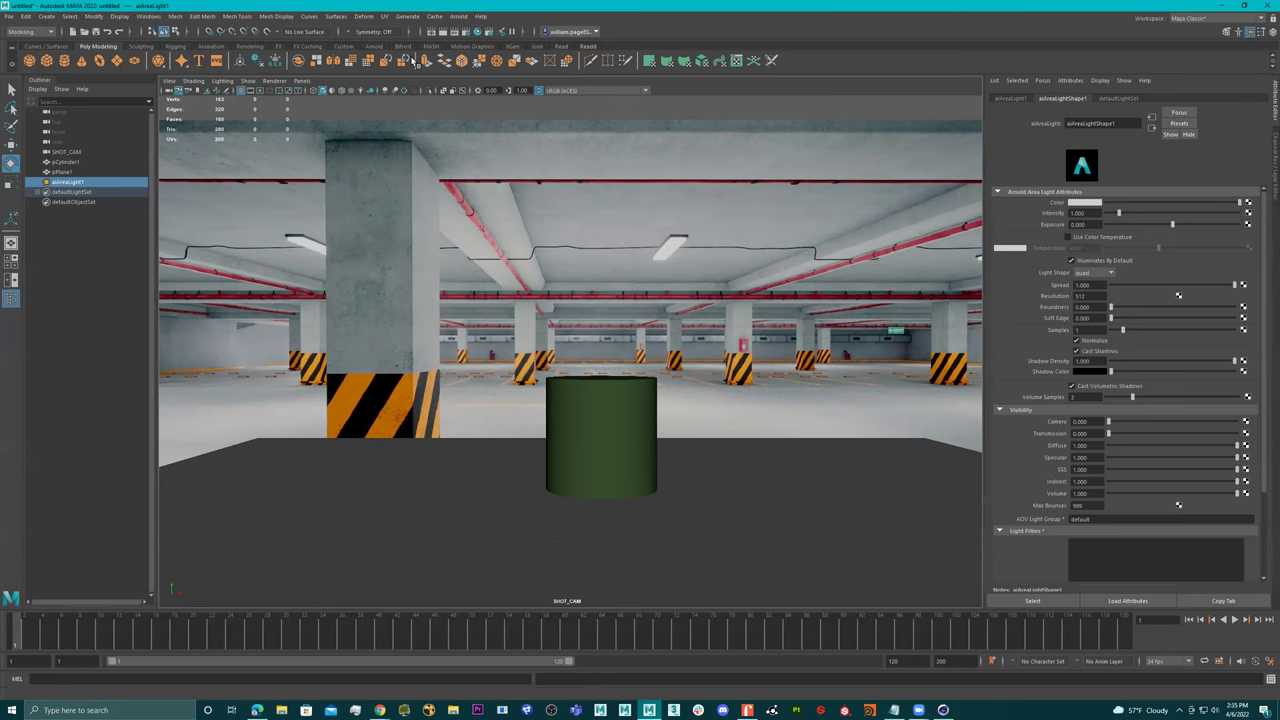
{"action": "left_click", "coordinate": [375, 46]}
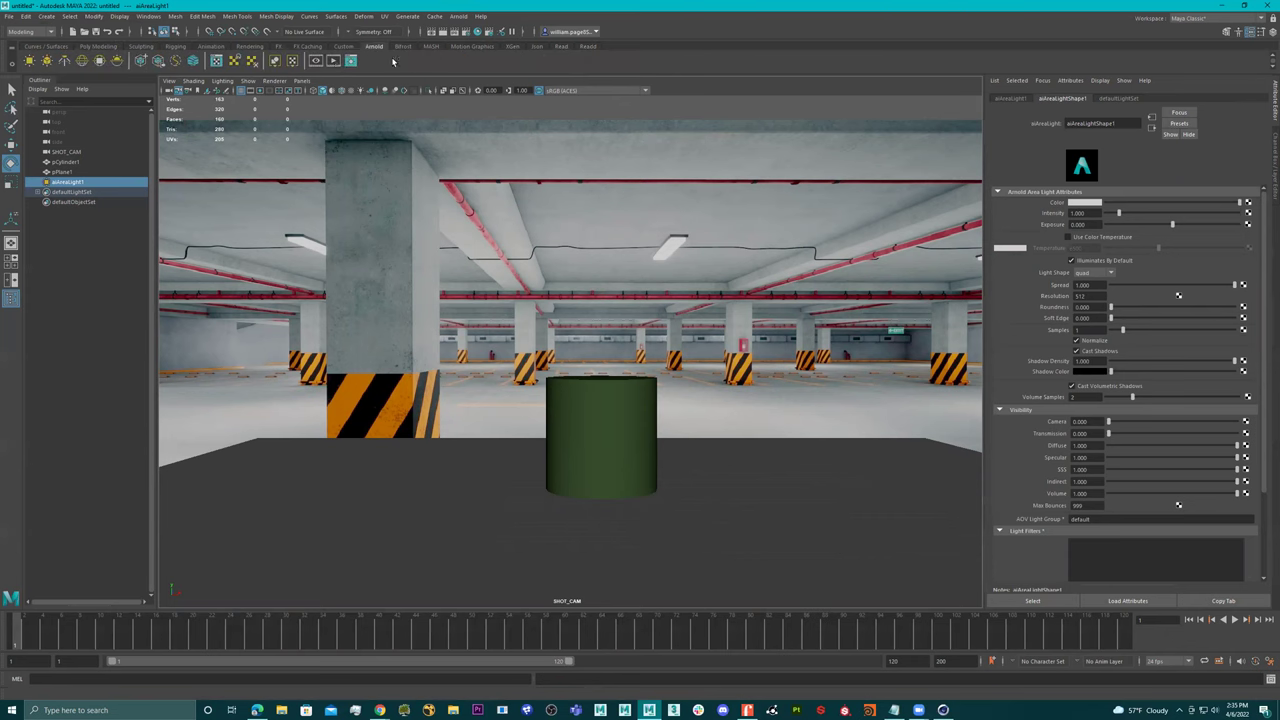
{"action": "left_click", "coordinate": [338, 62]}
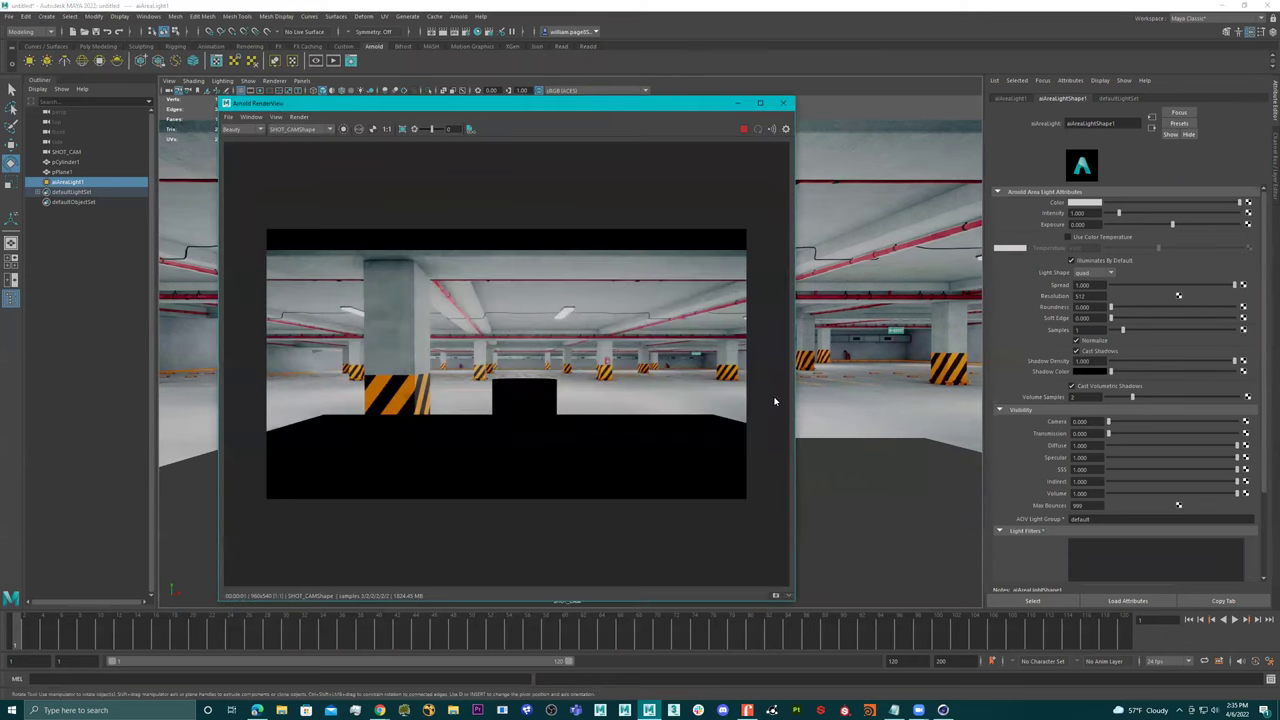
Try an exposure of 25 on the area light, set it to 15 instead, and close the render.
{"action": "left_click", "coordinate": [1090, 225]}
{"action": "key", "text": "Return"}
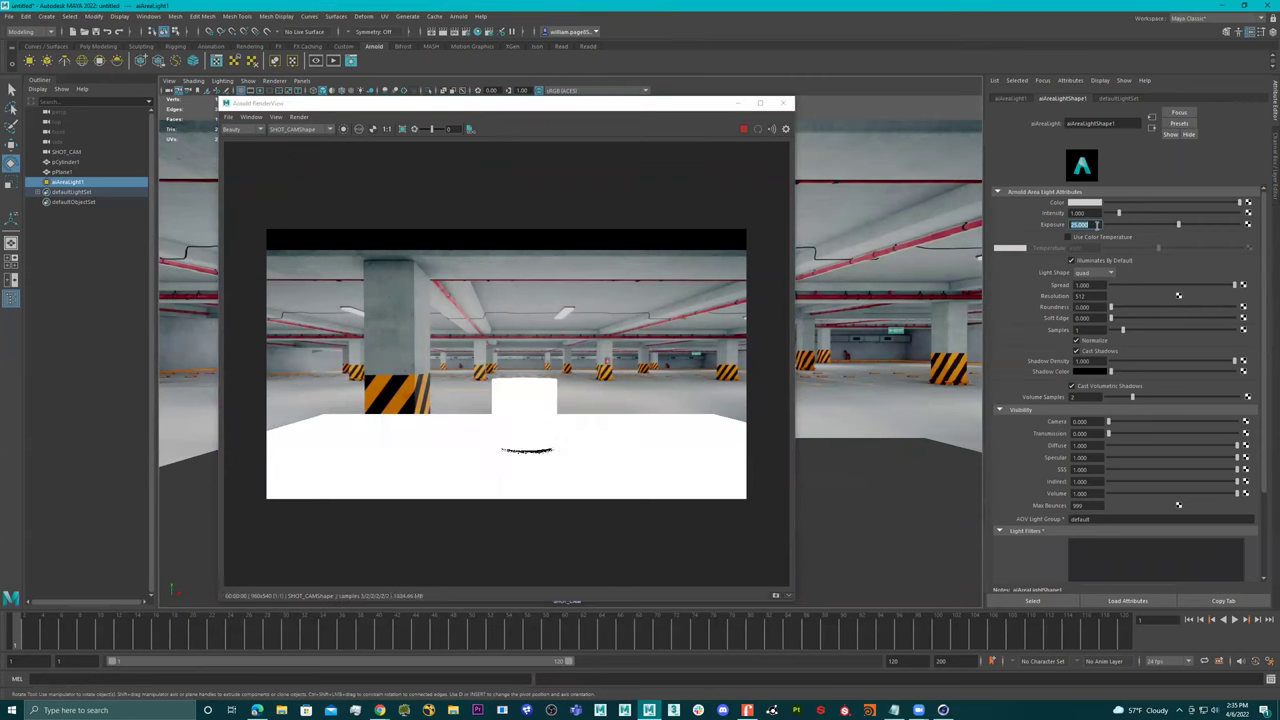
{"action": "type", "text": "15"}
{"action": "key", "text": "Return"}
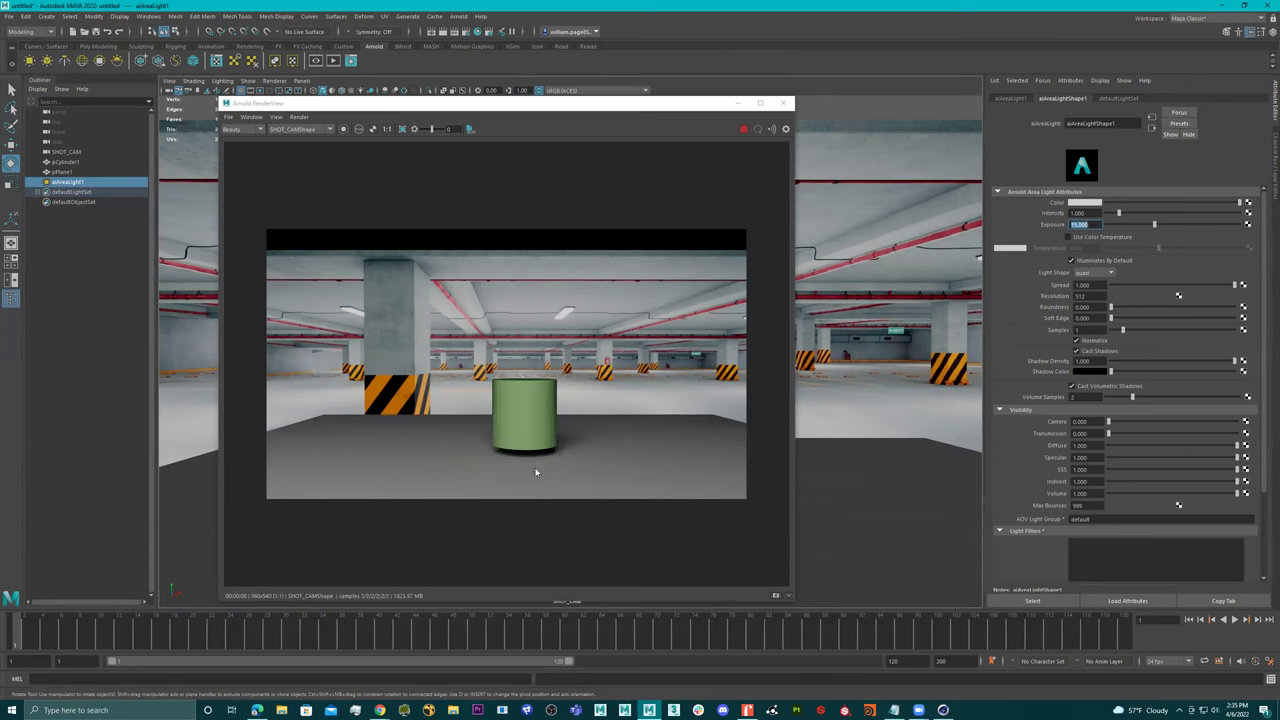
{"action": "left_click", "coordinate": [782, 103]}
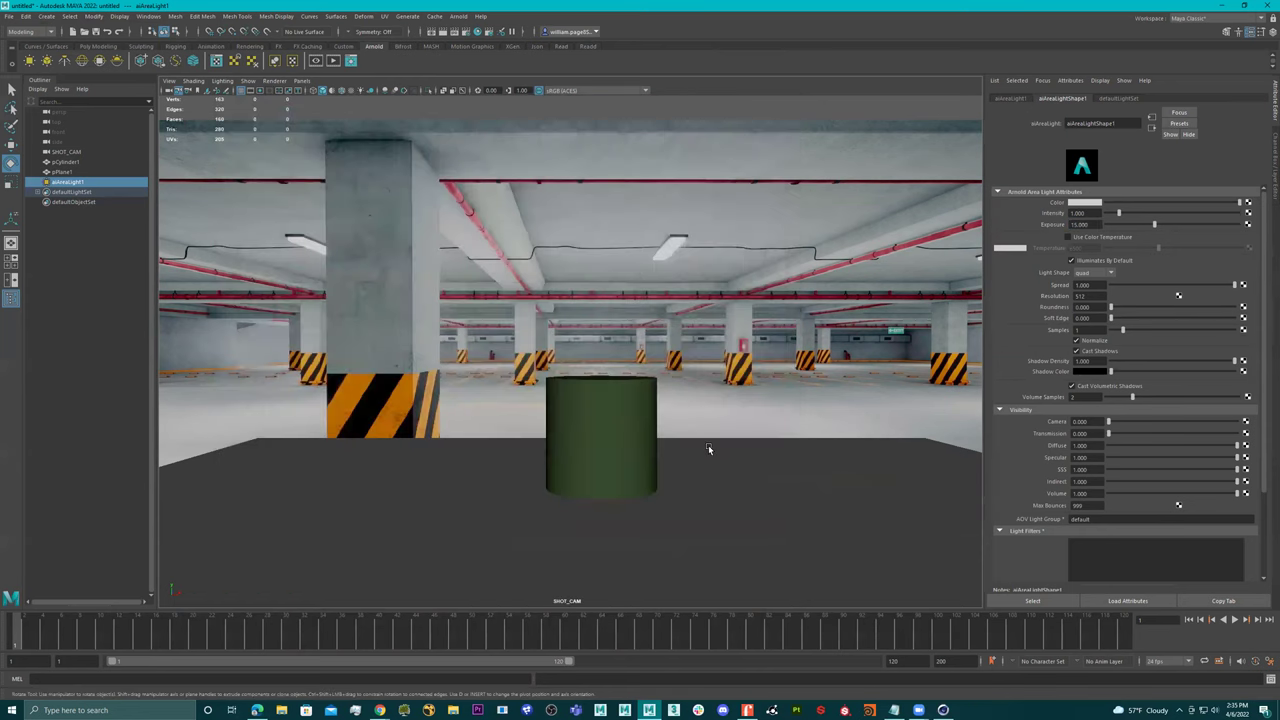
Assign a new aiShadowMatte material to the ground plane.
{"action": "left_click", "coordinate": [708, 445]}
{"action": "right_click_drag", "start_coordinate": [721, 444], "coordinate": [738, 691]}
{"action": "left_click", "coordinate": [458, 316]}
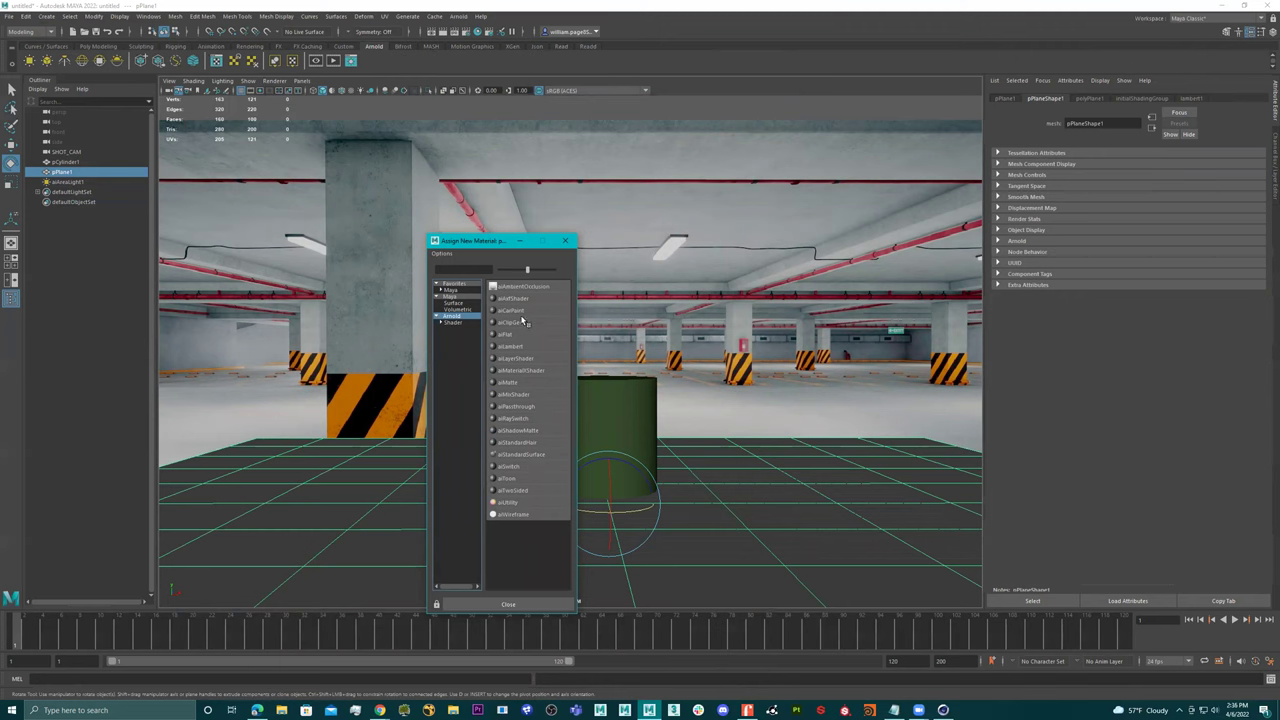
{"action": "left_click", "coordinate": [521, 431]}
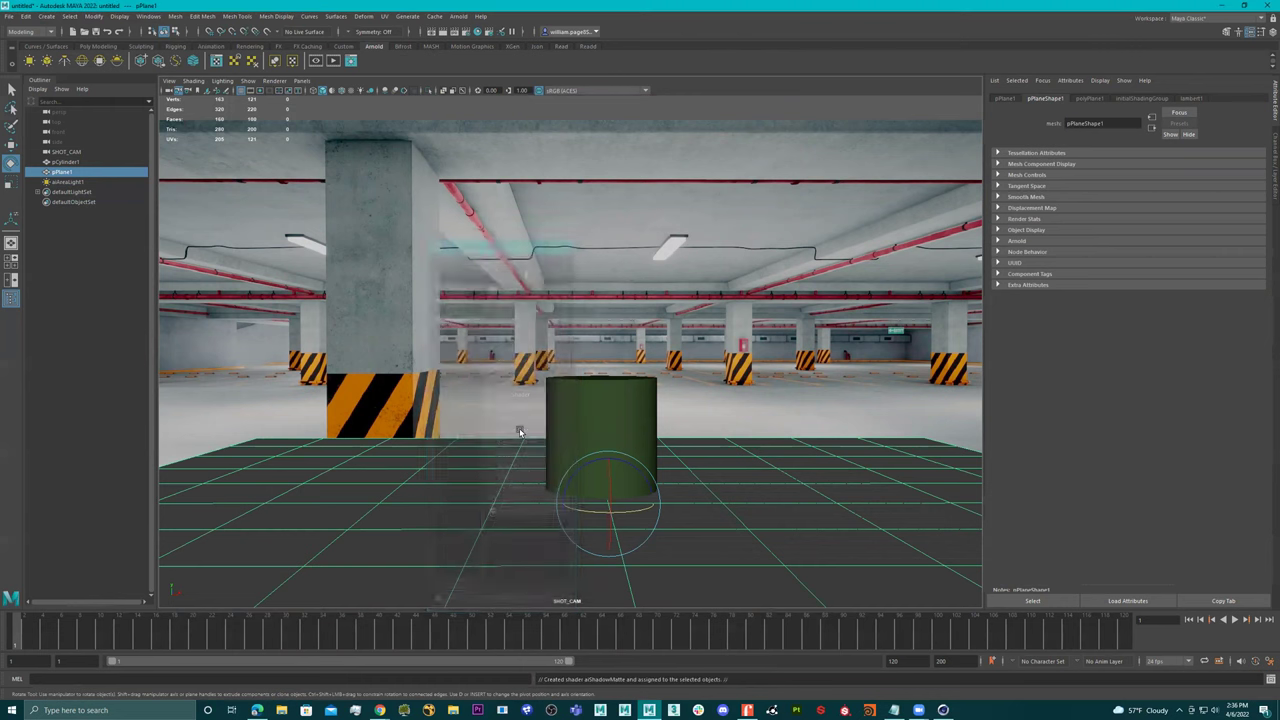
Render SHOT_CAM in Arnold RenderView again and dock the render window above the Attribute Editor.
{"action": "left_click", "coordinate": [333, 60]}
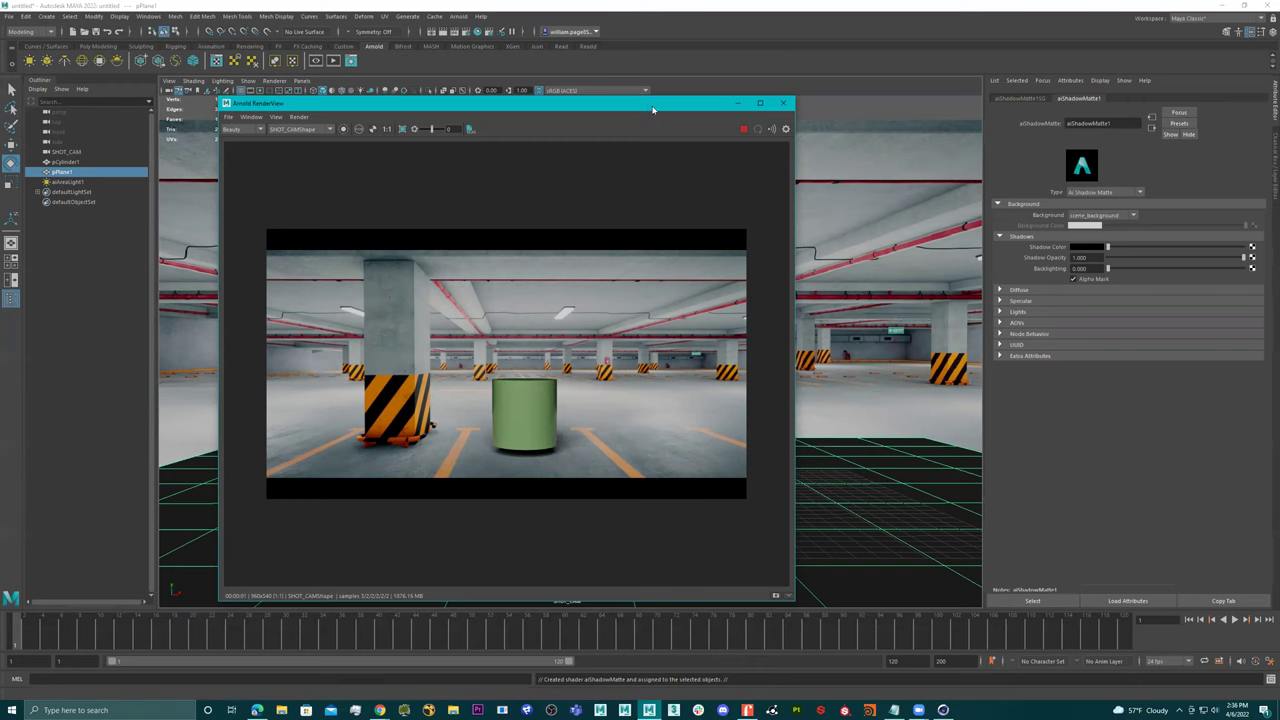
{"action": "left_click_drag", "start_coordinate": [650, 106], "coordinate": [1048, 354]}
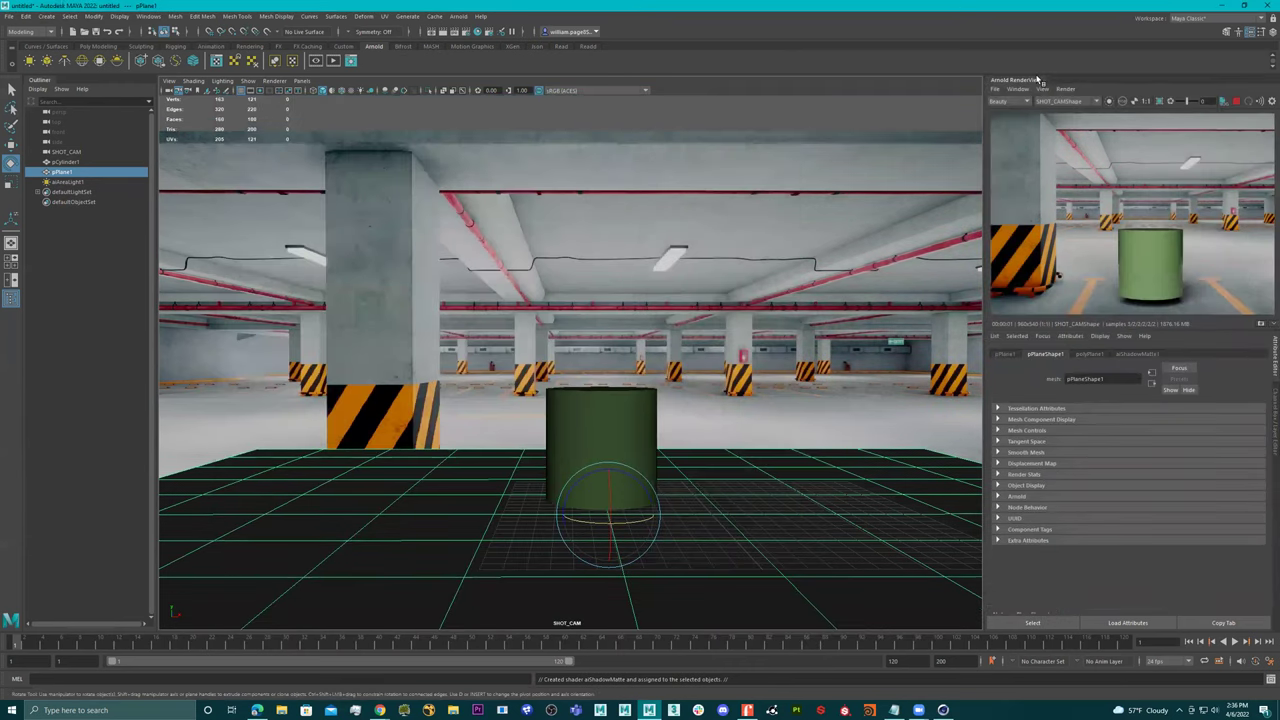
Move the cylinder toward the striped pillar to about X -9.76, Y 4.48, and frame both in the live render.
{"action": "left_click_drag", "start_coordinate": [1034, 80], "coordinate": [892, 278]}
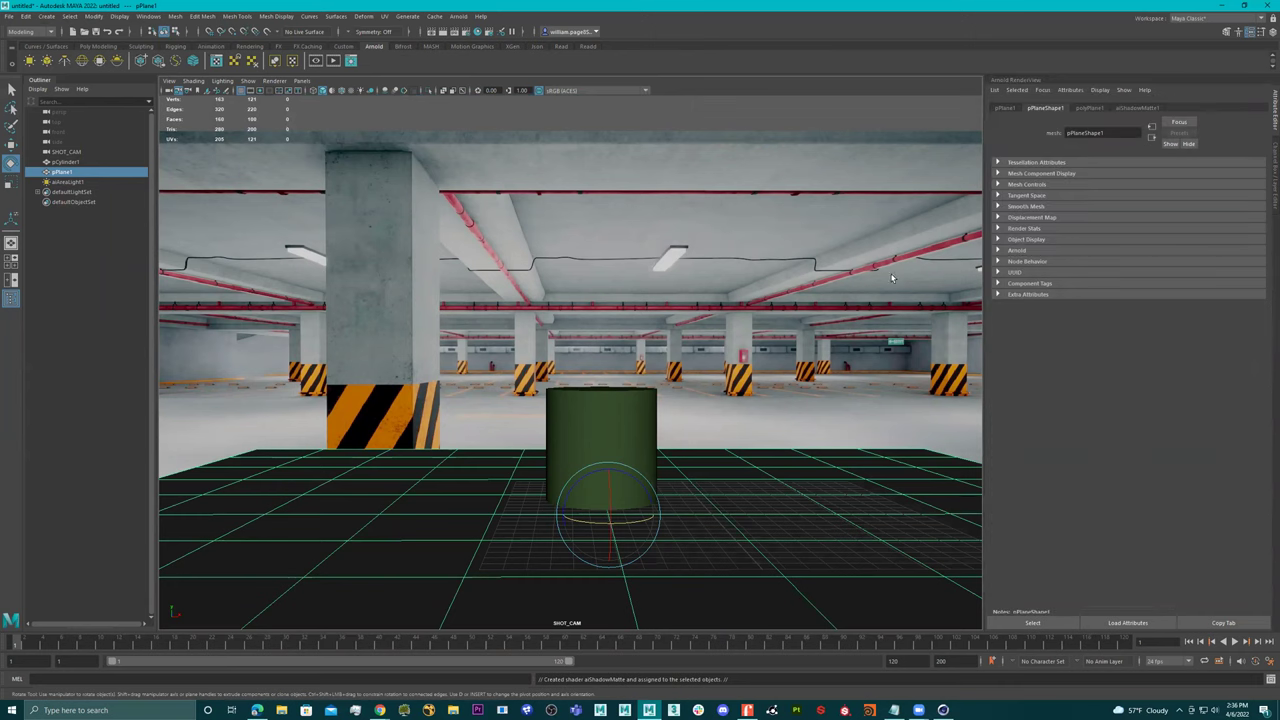
{"action": "left_click", "coordinate": [1021, 80]}
{"action": "left_click", "coordinate": [650, 472]}
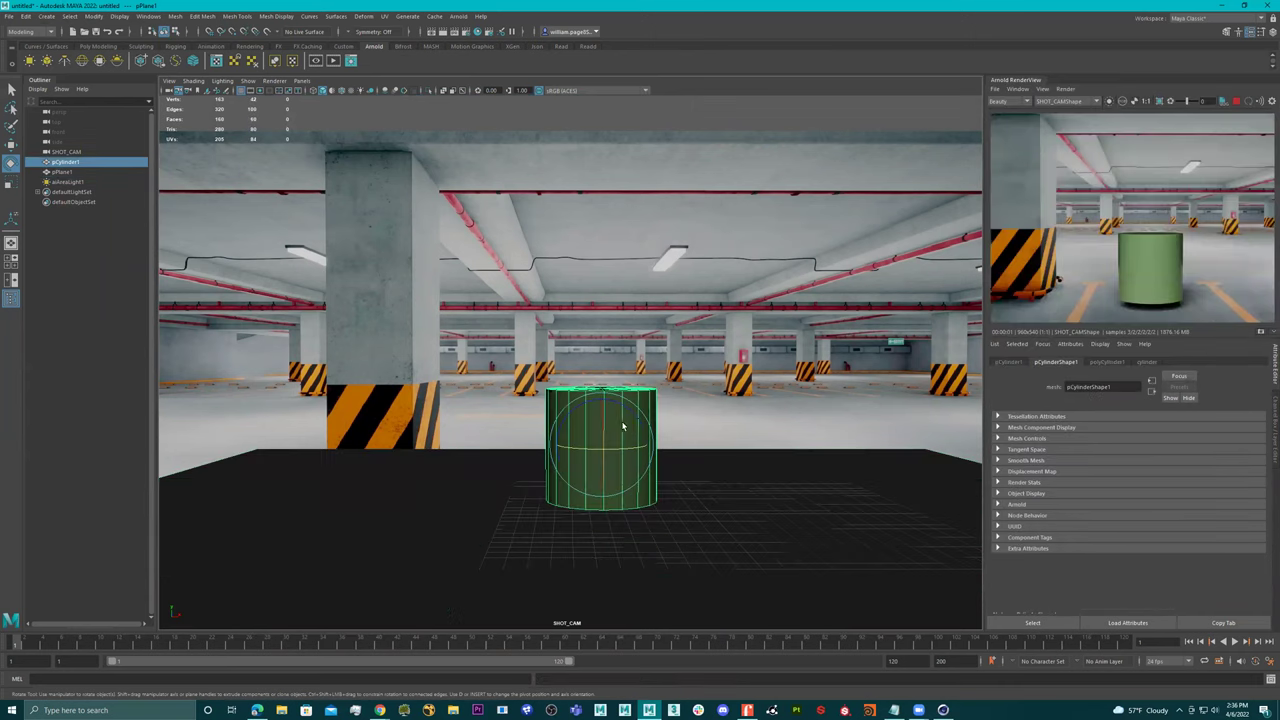
{"action": "key", "text": "r"}
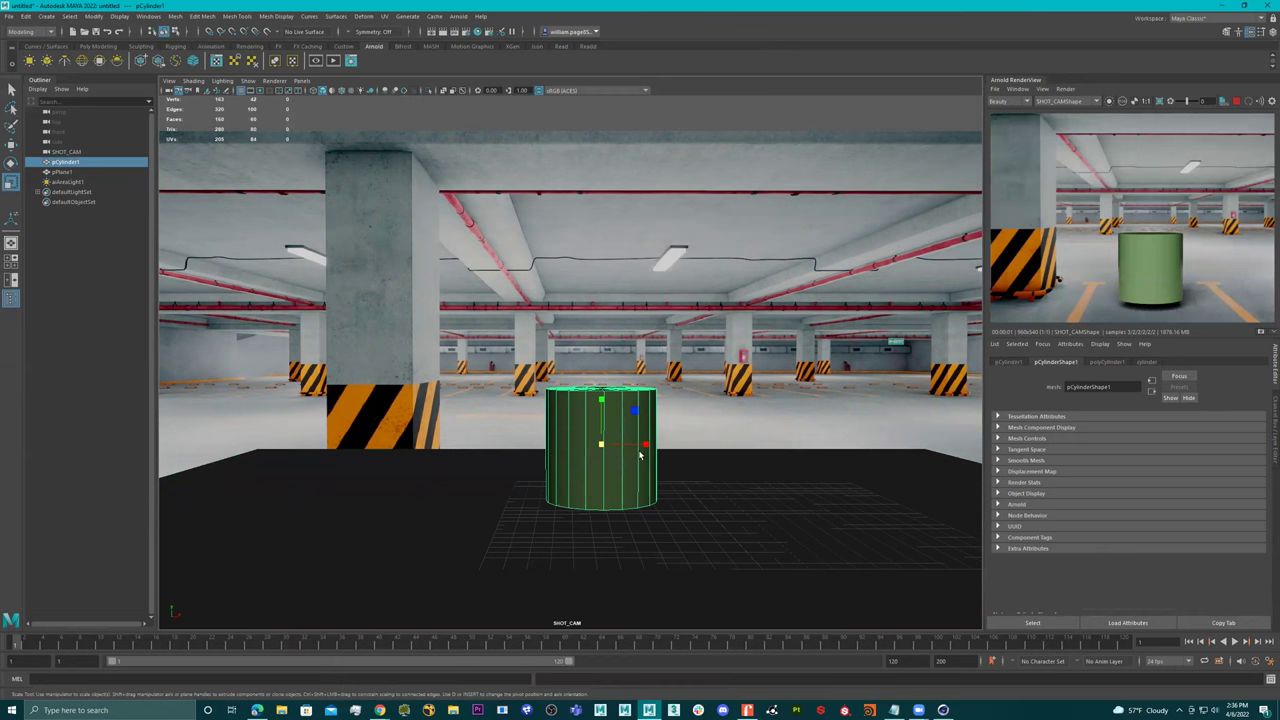
{"action": "key", "text": "w"}
{"action": "left_click_drag", "start_coordinate": [653, 445], "coordinate": [733, 445]}
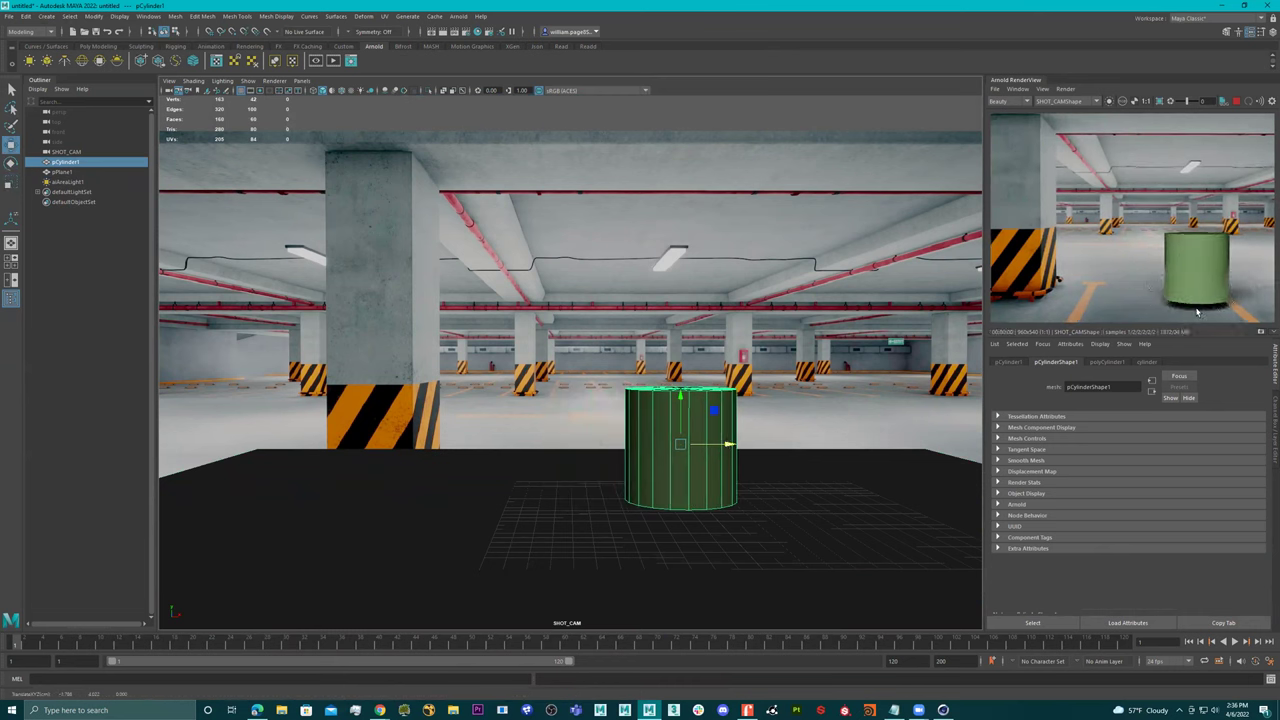
{"action": "left_click_drag", "start_coordinate": [719, 449], "coordinate": [597, 450]}
{"action": "mouse_move", "coordinate": [538, 395]}
{"action": "left_mouse_down"}
{"action": "mouse_move", "coordinate": [549, 413]}
{"action": "mouse_move", "coordinate": [550, 393]}
{"action": "left_mouse_up"}
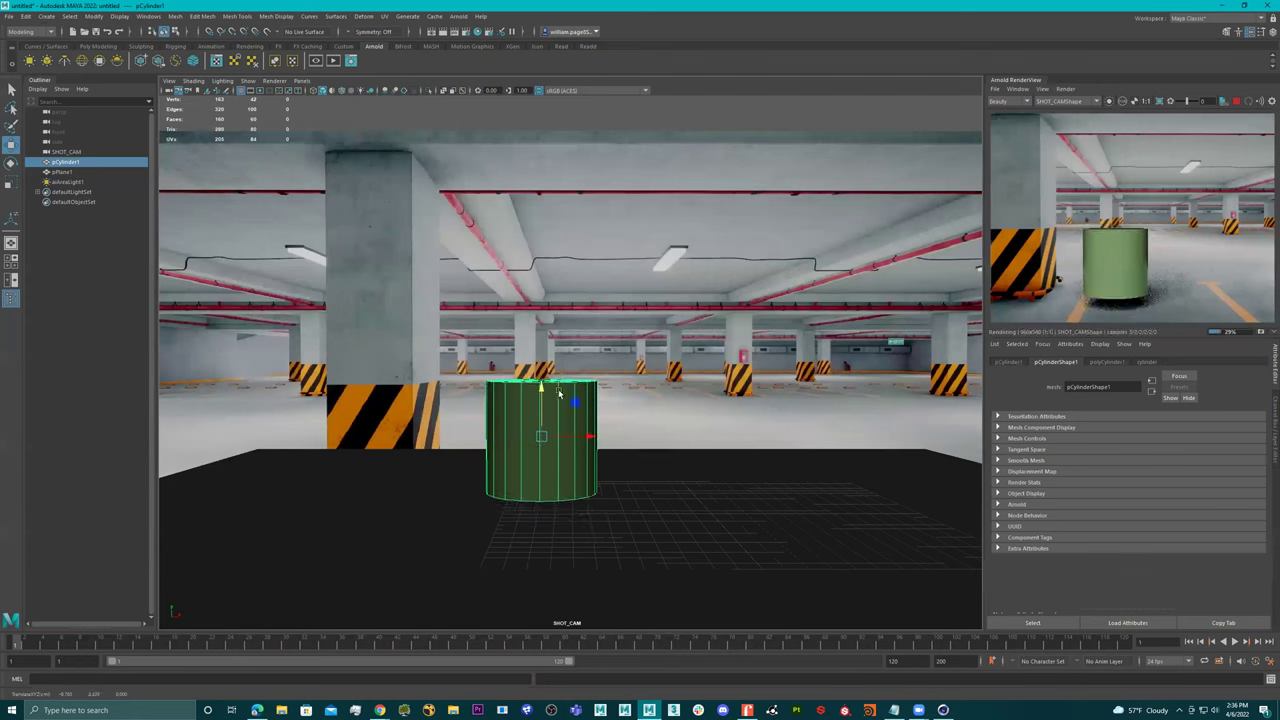
{"action": "scroll", "coordinate": [1083, 275], "scroll_direction": "down", "scroll_amount": 3}
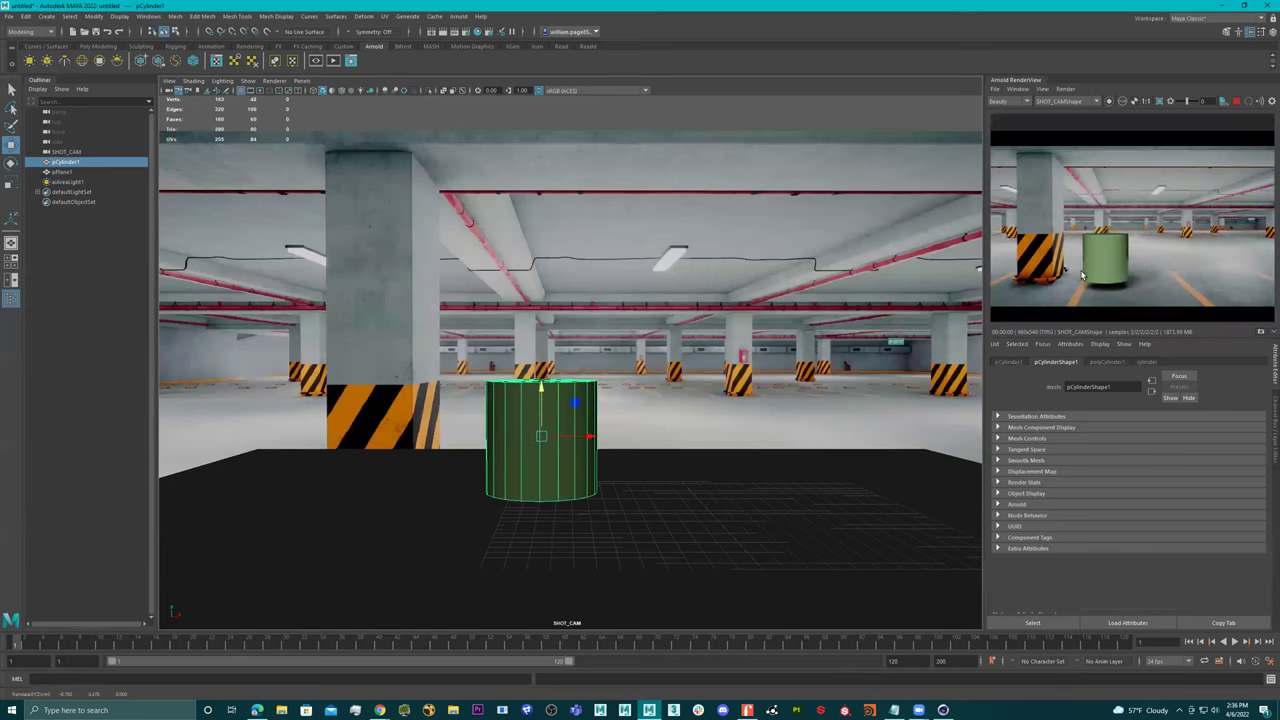
{"action": "scroll", "coordinate": [1056, 272], "scroll_direction": "up", "scroll_amount": 2}
{"action": "middle_click_drag", "start_coordinate": [1056, 272], "coordinate": [1105, 275]}
{"action": "scroll", "coordinate": [1122, 253], "scroll_direction": "down", "scroll_amount": 1}
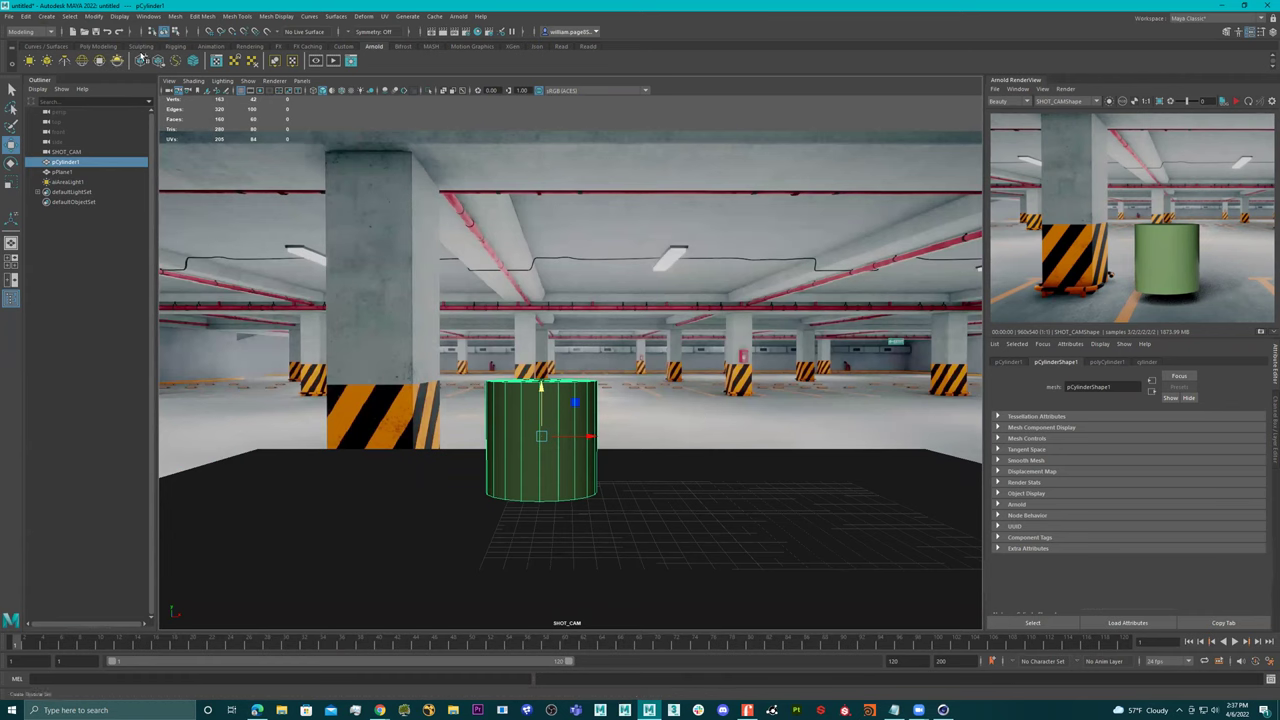
Create a polygon cube, scale it uniformly to about 5.54, and place it over the pillar's base at about X -21.5 in wireframe display.
{"action": "left_click", "coordinate": [46, 16]}
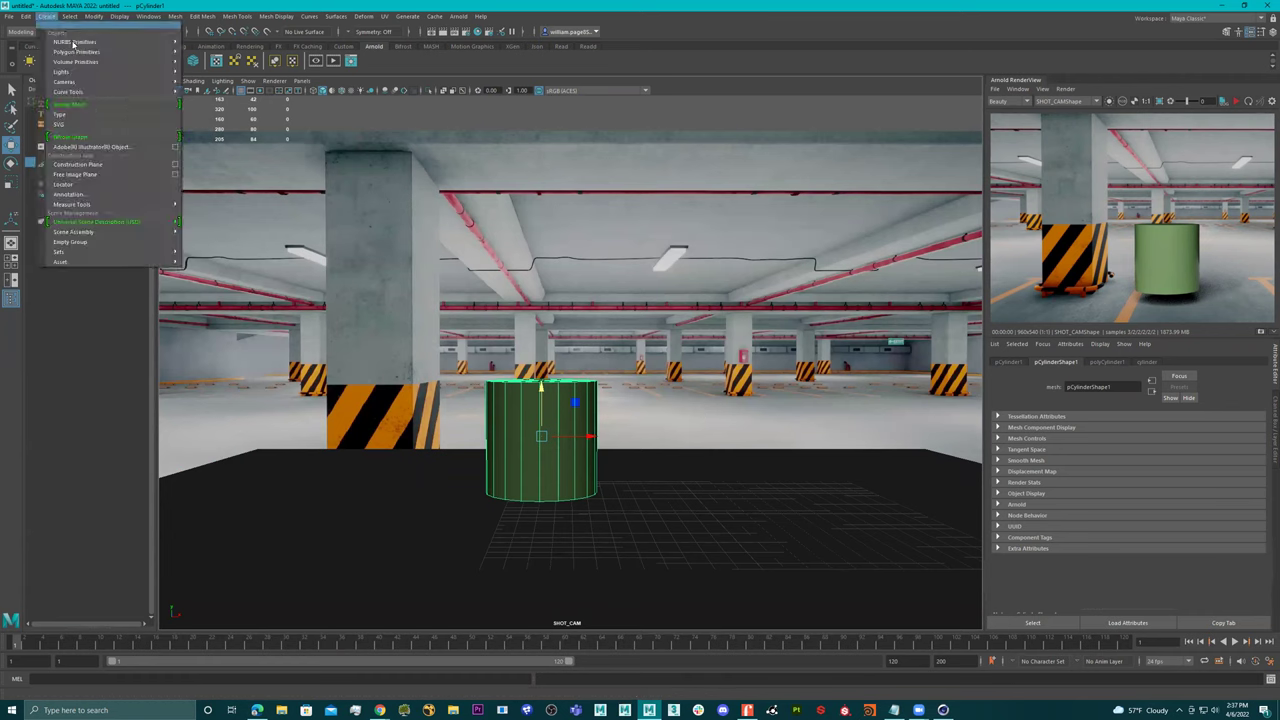
{"action": "mouse_move", "coordinate": [90, 51]}
{"action": "left_click", "coordinate": [205, 62]}
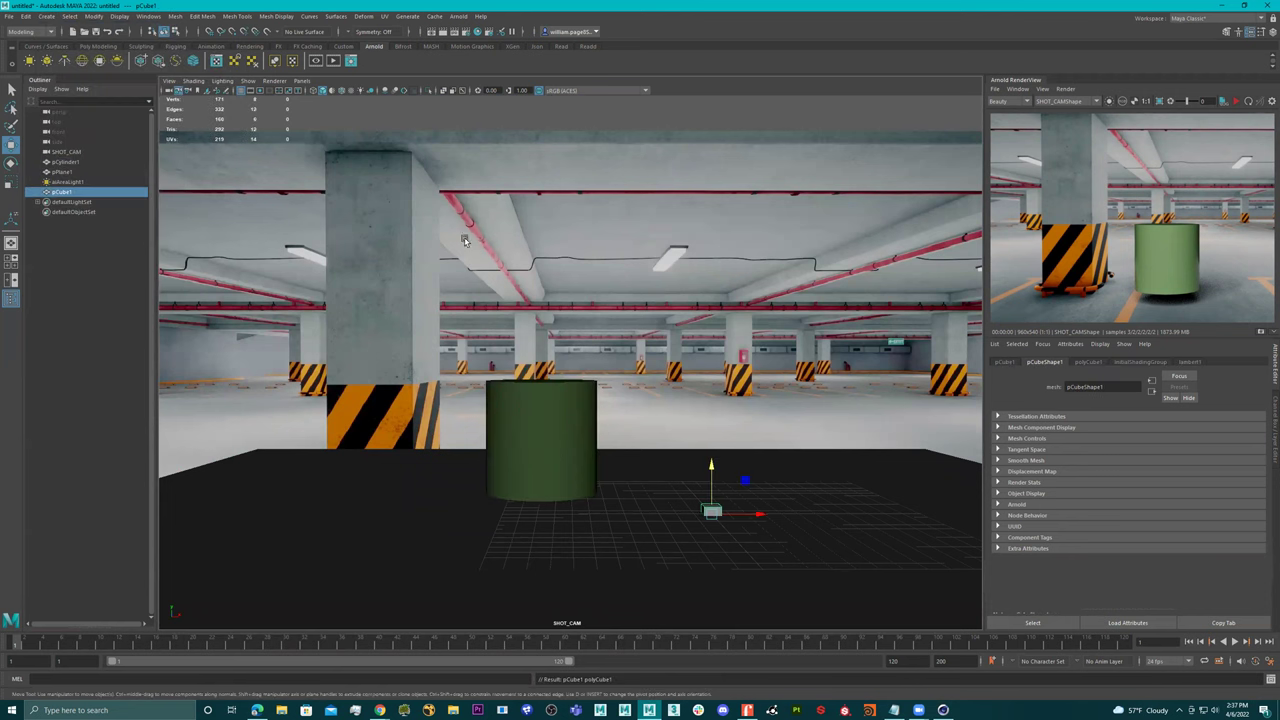
{"action": "key", "text": "r"}
{"action": "left_click_drag", "start_coordinate": [727, 519], "coordinate": [765, 514]}
{"action": "key", "text": "w"}
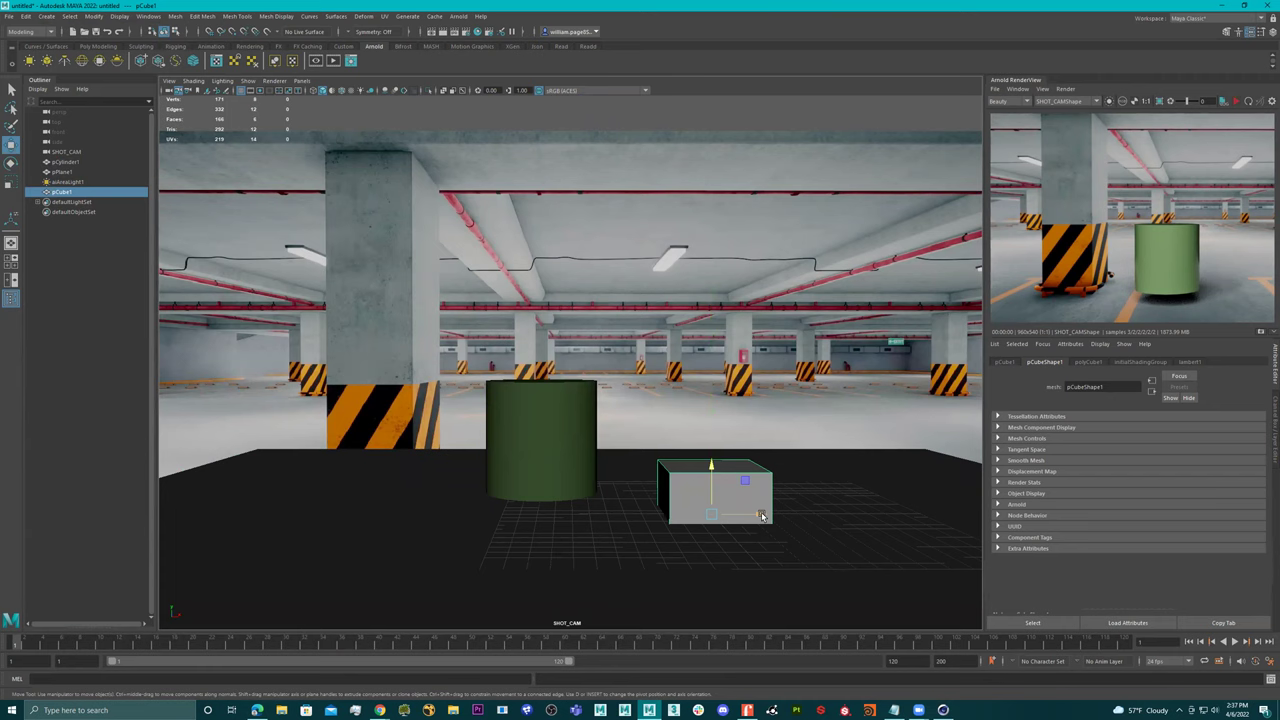
{"action": "key", "text": "4"}
{"action": "left_click_drag", "start_coordinate": [760, 516], "coordinate": [375, 476]}
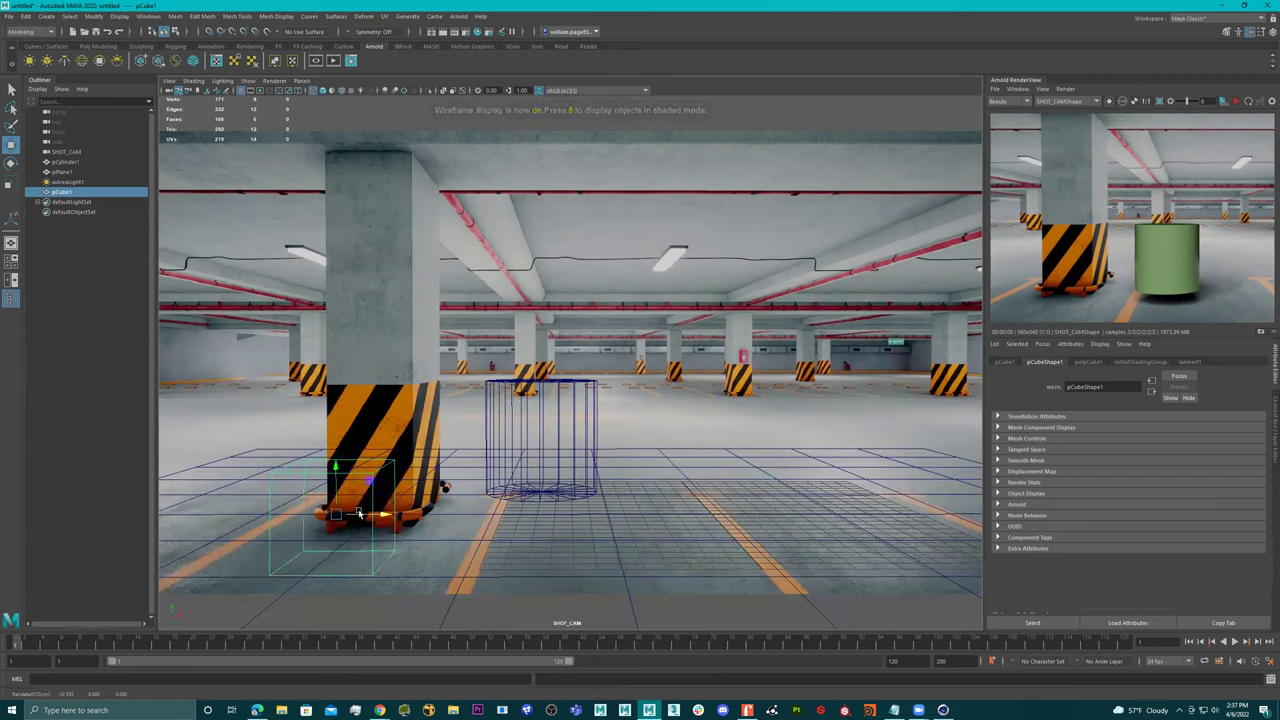
Push the cube back to about Z -12.8, scale it uniformly to about 6.81, and align it with the pillar at about X -22.2.
{"action": "left_click", "coordinate": [1006, 362]}
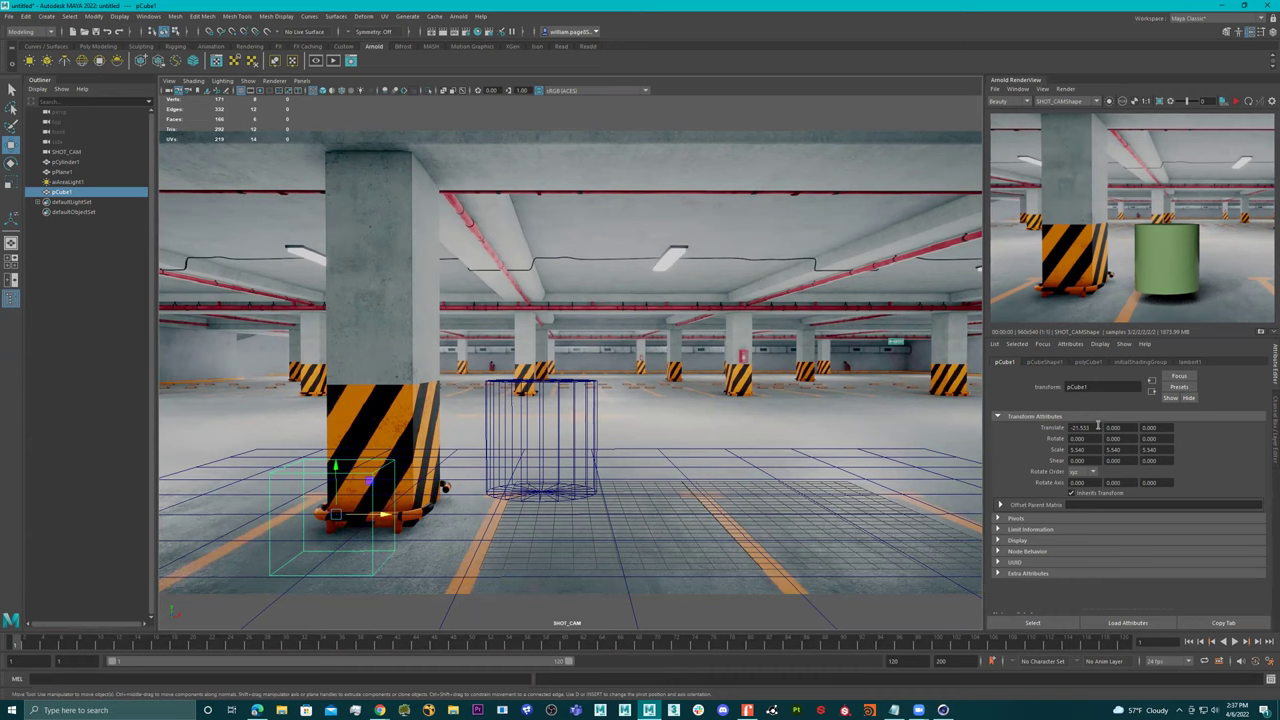
{"action": "left_click_drag", "start_coordinate": [1163, 428], "coordinate": [1098, 432], "text": "ctrl"}
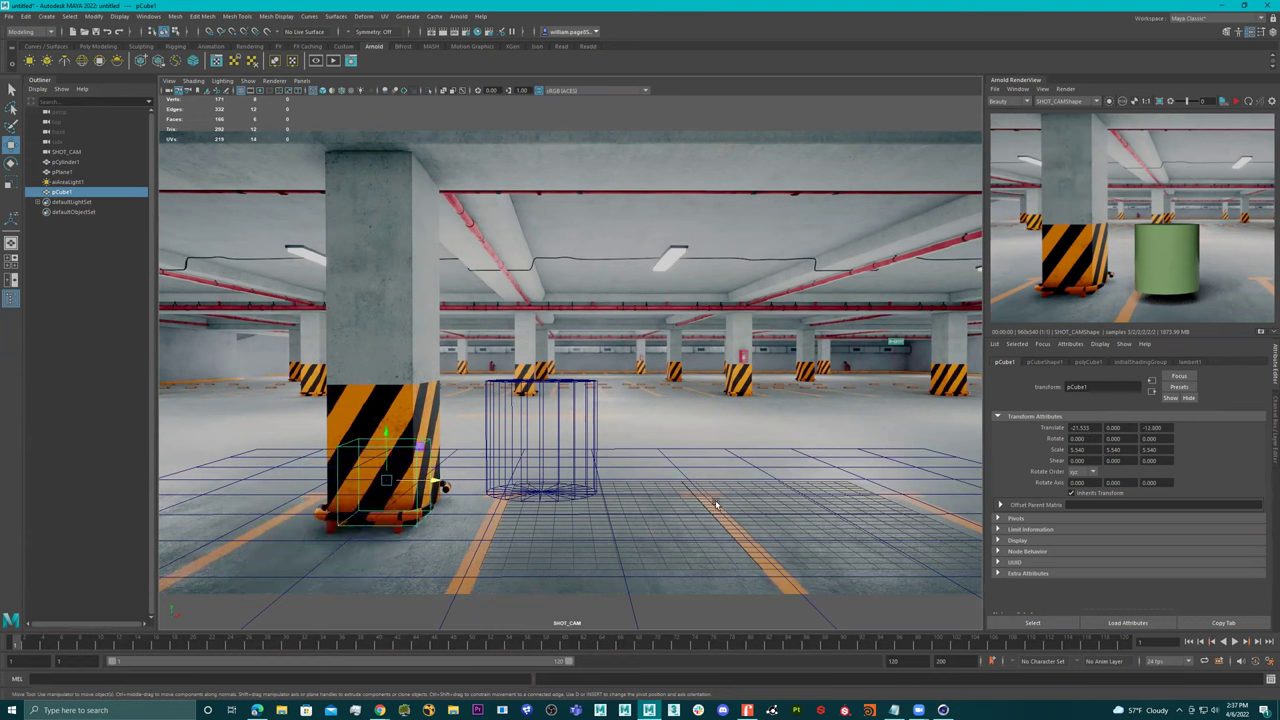
{"action": "key", "text": "e"}
{"action": "key", "text": "r"}
{"action": "left_click_drag", "start_coordinate": [387, 481], "coordinate": [420, 483]}
{"action": "key", "text": "w"}
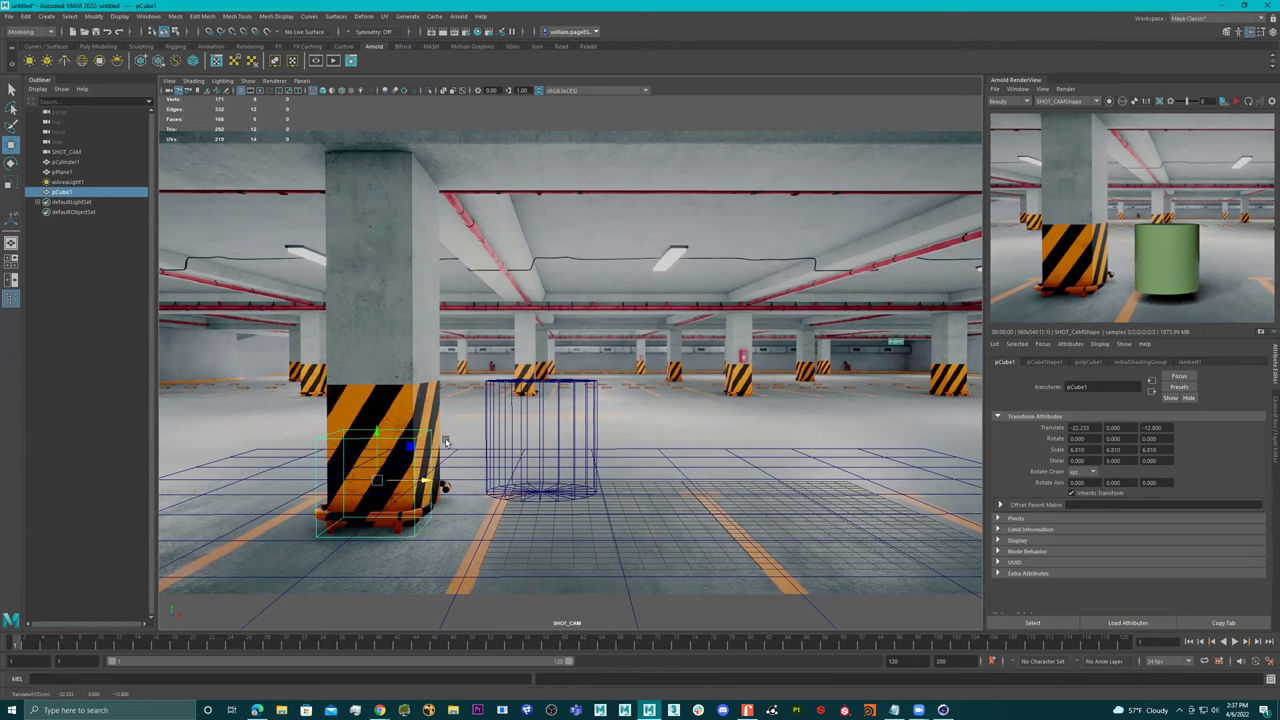
Push the cube further back in Z, scale it to about 6.67 wide and 12 high, and shift it to about X -23.2.
{"action": "mouse_move", "coordinate": [1168, 428]}
{"action": "middle_mouse_down", "text": "ctrl"}
{"action": "mouse_move", "coordinate": [1180, 428]}
{"action": "mouse_move", "coordinate": [1131, 428]}
{"action": "mouse_move", "coordinate": [1150, 428]}
{"action": "middle_mouse_up", "text": "ctrl"}
{"action": "left_click_drag", "start_coordinate": [1150, 428], "coordinate": [1146, 428], "text": "ctrl"}
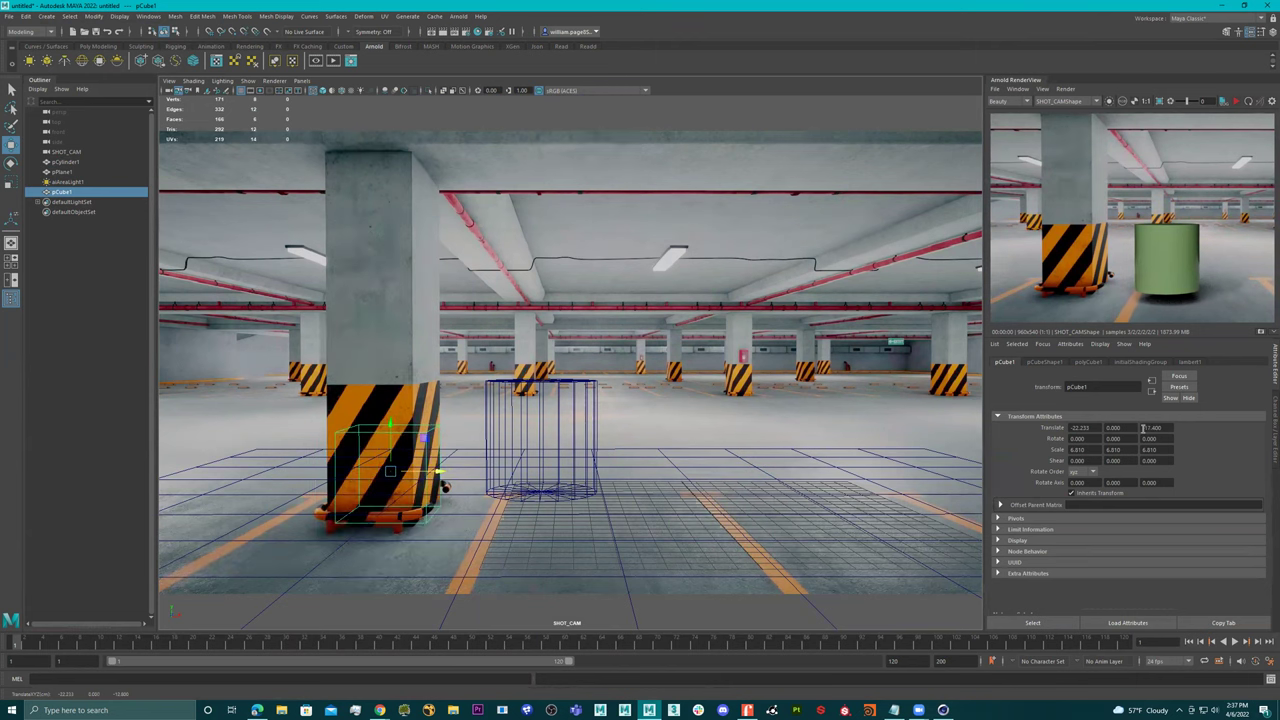
{"action": "key", "text": "e"}
{"action": "key", "text": "r"}
{"action": "left_click_drag", "start_coordinate": [391, 428], "coordinate": [391, 391]}
{"action": "mouse_move", "coordinate": [391, 472]}
{"action": "left_mouse_down"}
{"action": "mouse_move", "coordinate": [415, 477]}
{"action": "mouse_move", "coordinate": [374, 470]}
{"action": "left_mouse_up"}
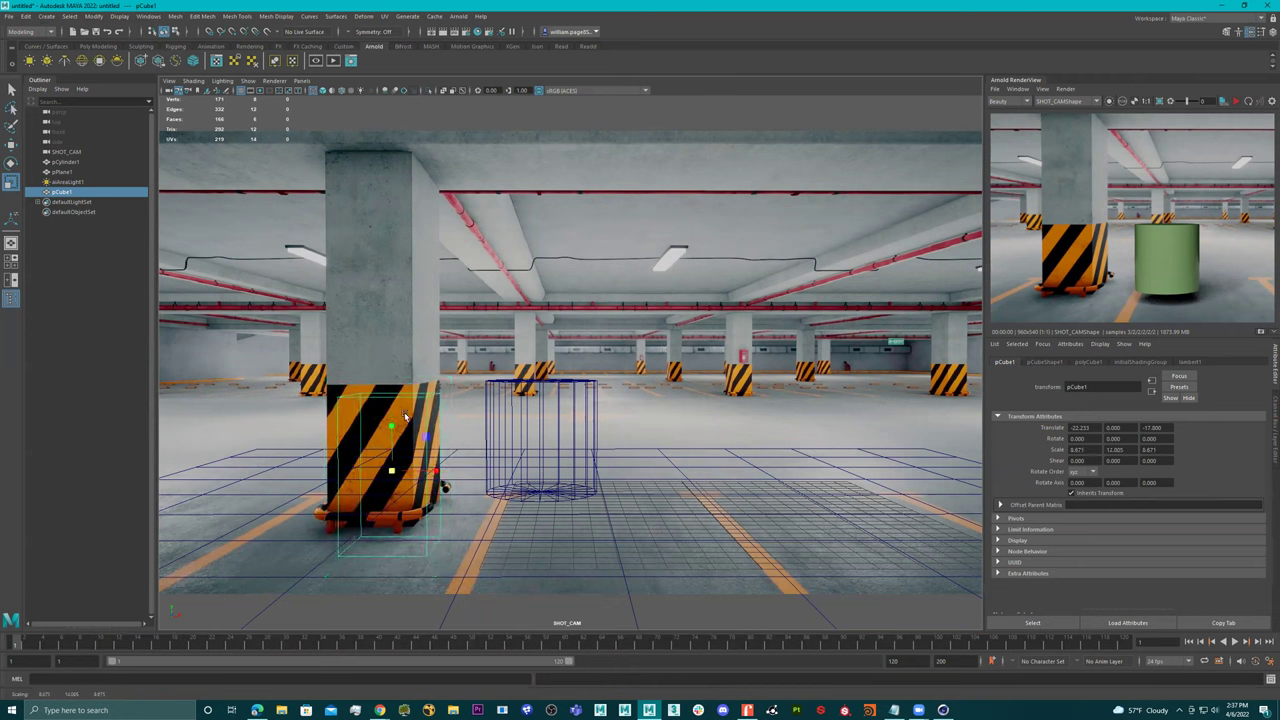
{"action": "key", "text": "e"}
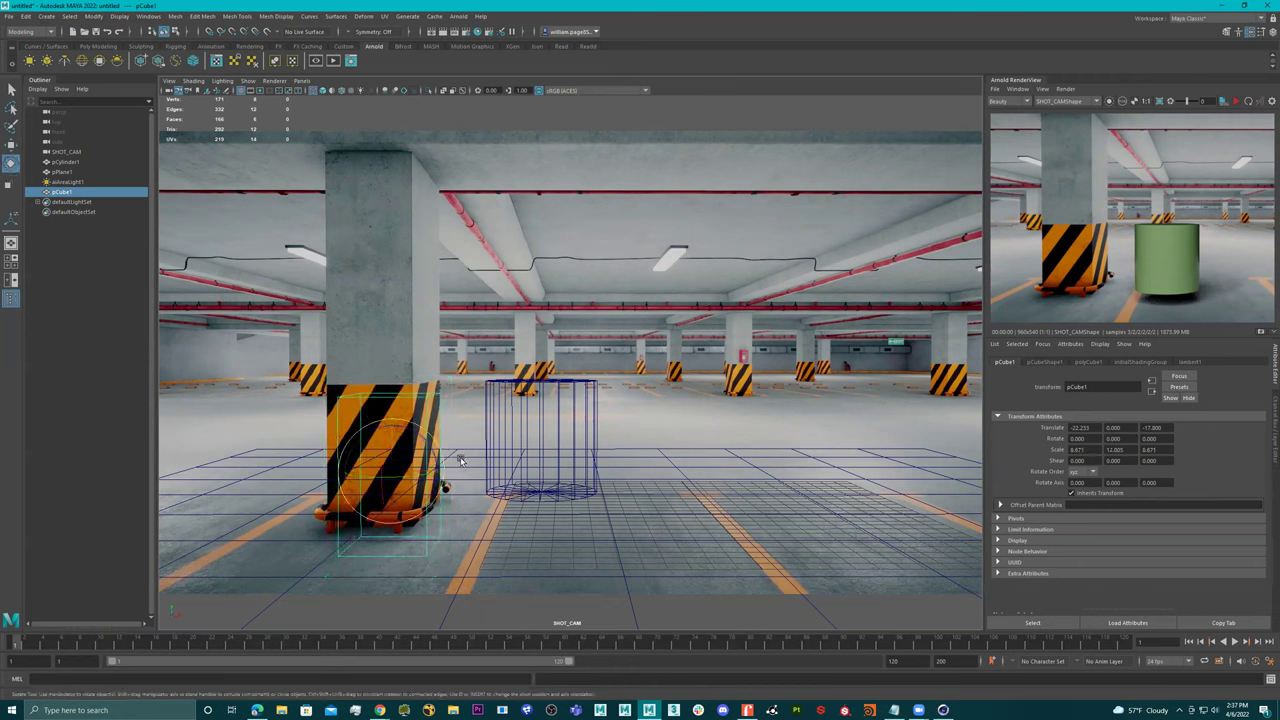
{"action": "key", "text": "w"}
{"action": "left_click_drag", "start_coordinate": [439, 470], "coordinate": [427, 470]}
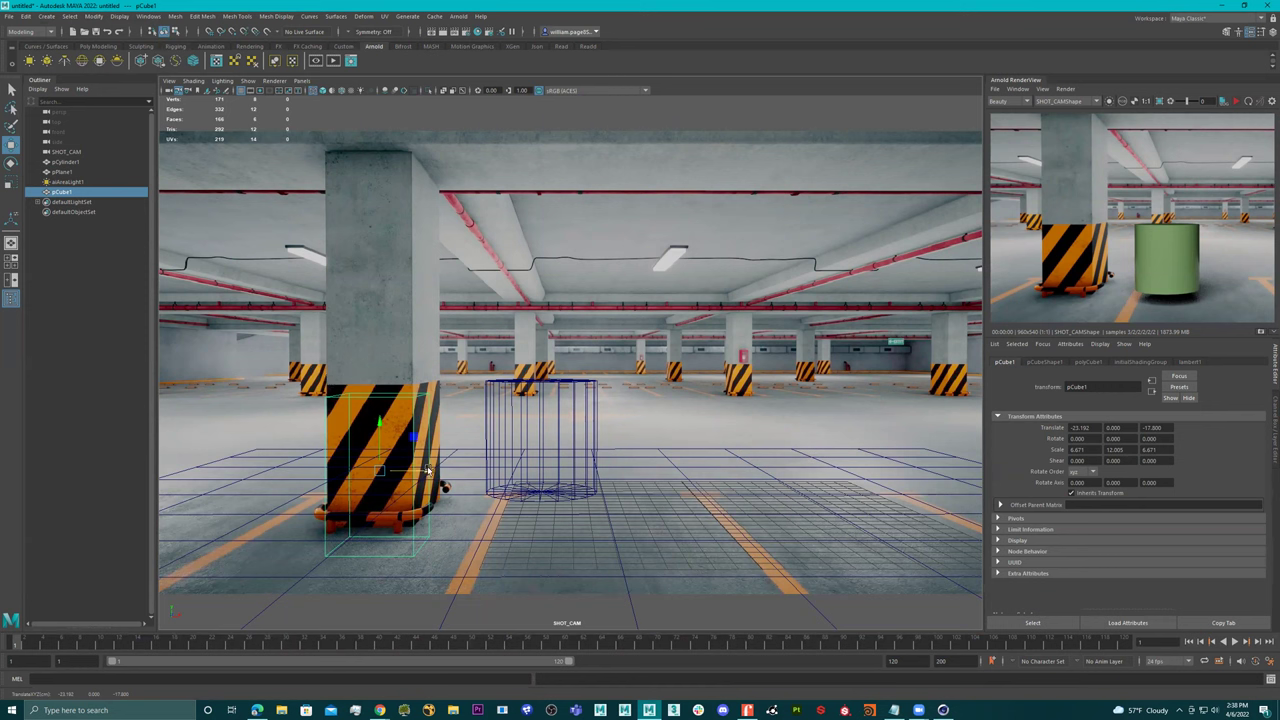
Refit the cube to the pillar at about X -24.4, Z -23.1, with a width of about 7.01 and height of about 12.6.
{"action": "middle_click_drag", "start_coordinate": [1169, 426], "coordinate": [1150, 425], "text": "ctrl"}
{"action": "left_click_drag", "start_coordinate": [1150, 427], "coordinate": [1144, 425], "text": "ctrl"}
{"action": "left_click_drag", "start_coordinate": [443, 460], "coordinate": [414, 463]}
{"action": "key", "text": "r"}
{"action": "key", "text": "e"}
{"action": "key", "text": "w"}
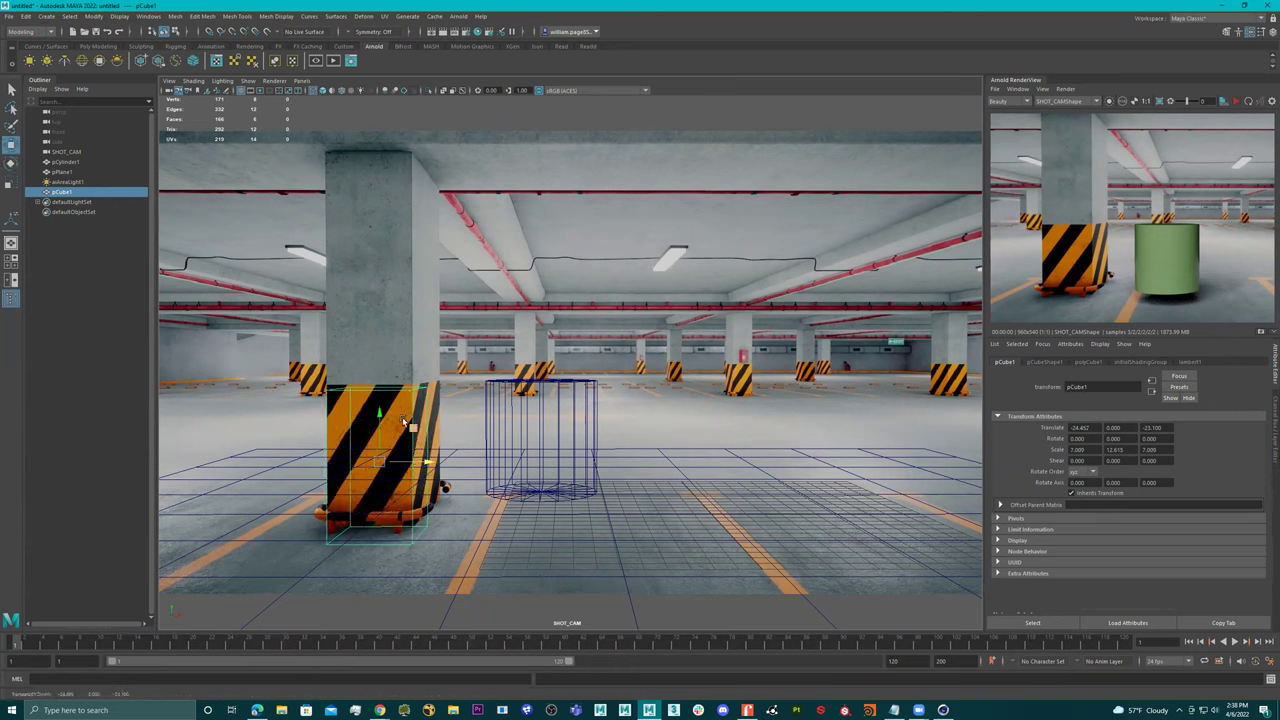
Stretch the cube vertically to a Y scale of about 33.9 and raise it to about Y 10.5 to cover the full pillar.
{"action": "key", "text": "r"}
{"action": "left_click_drag", "start_coordinate": [380, 414], "coordinate": [372, 361]}
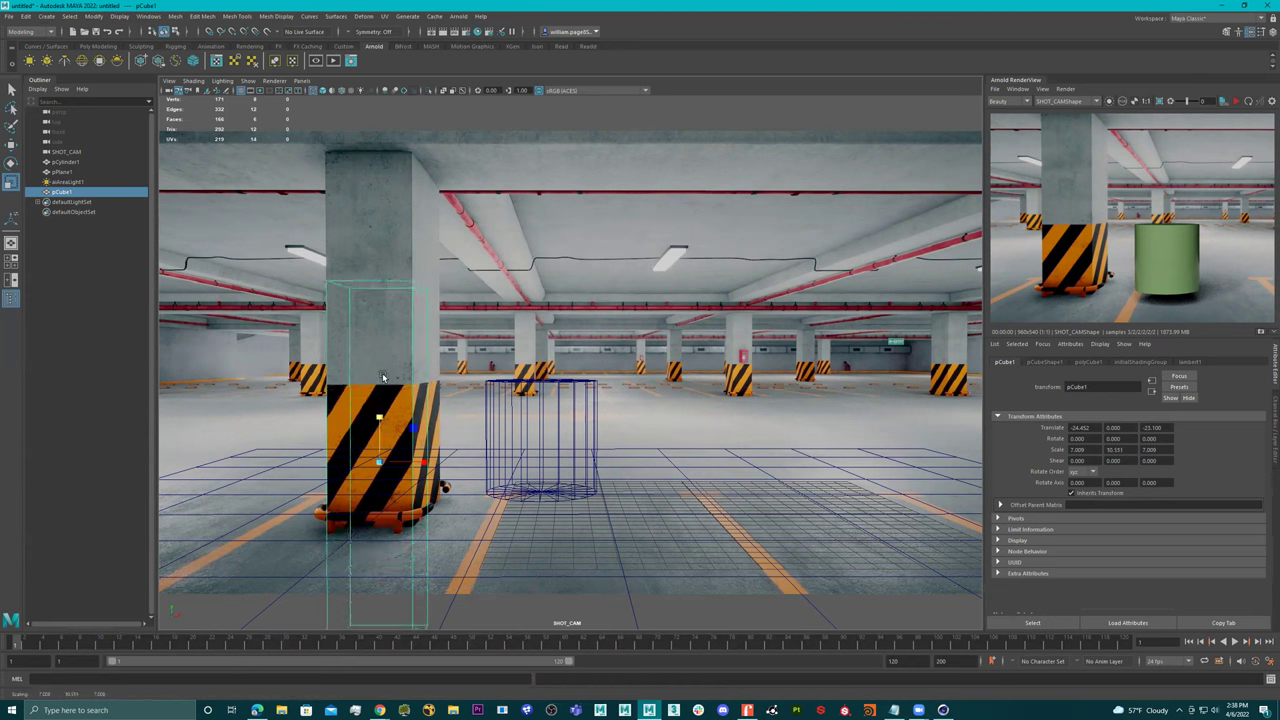
{"action": "key", "text": "w"}
{"action": "left_click_drag", "start_coordinate": [381, 417], "coordinate": [380, 297]}
{"action": "key", "text": "t"}
{"action": "key", "text": "r"}
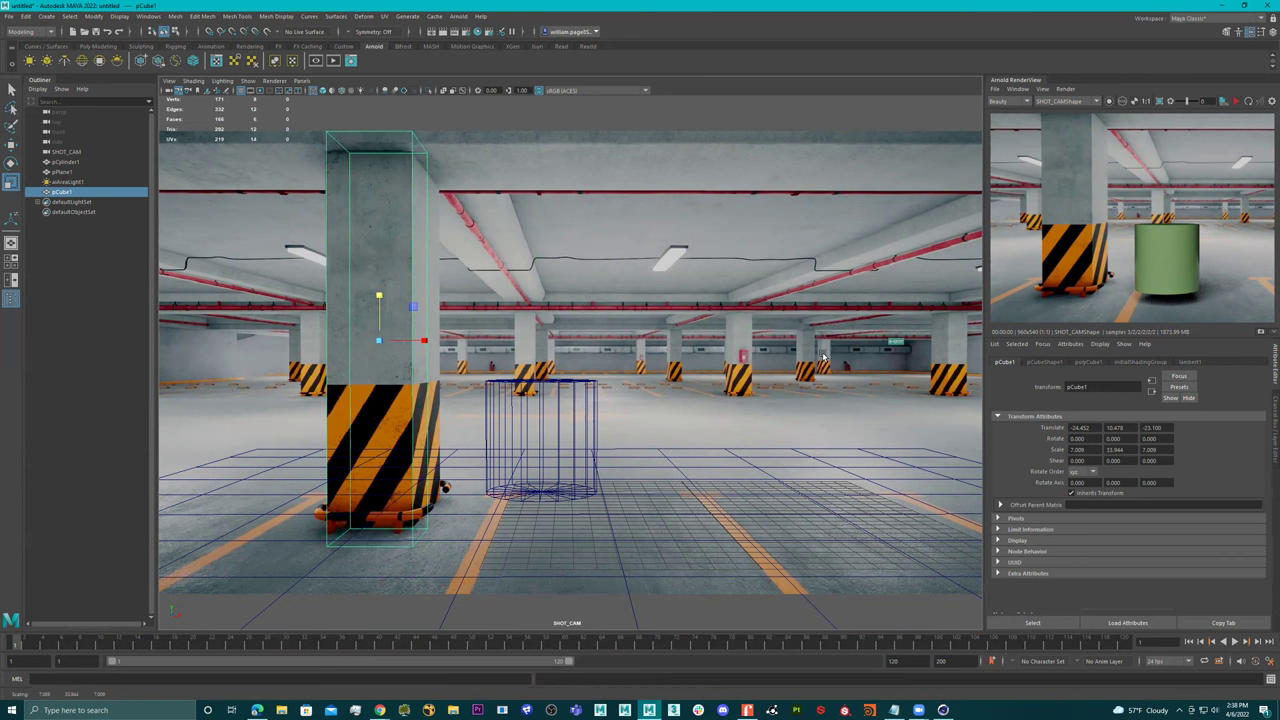
Render the scene with the pillar cube, lower the cube to about Y 9.6, and stop the render.
{"action": "left_click", "coordinate": [1236, 101]}
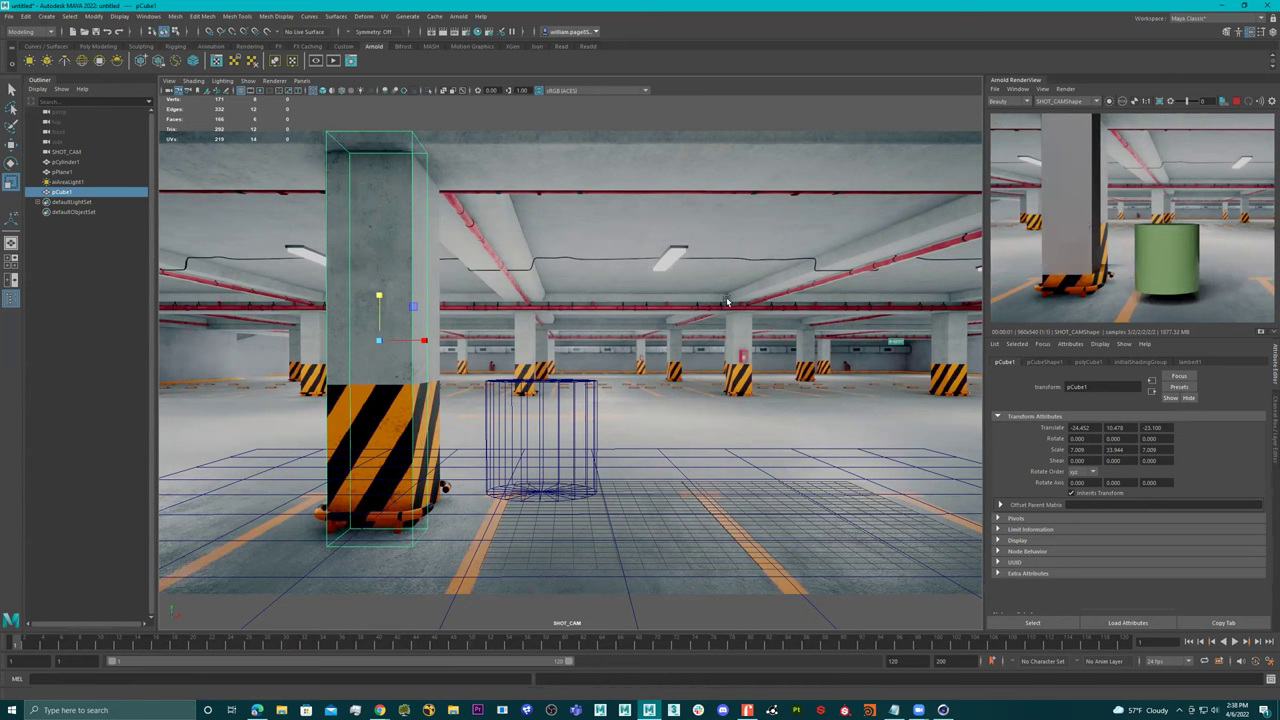
{"action": "key", "text": "e"}
{"action": "key", "text": "w"}
{"action": "left_click_drag", "start_coordinate": [379, 300], "coordinate": [378, 306]}
{"action": "left_click", "coordinate": [1236, 103]}
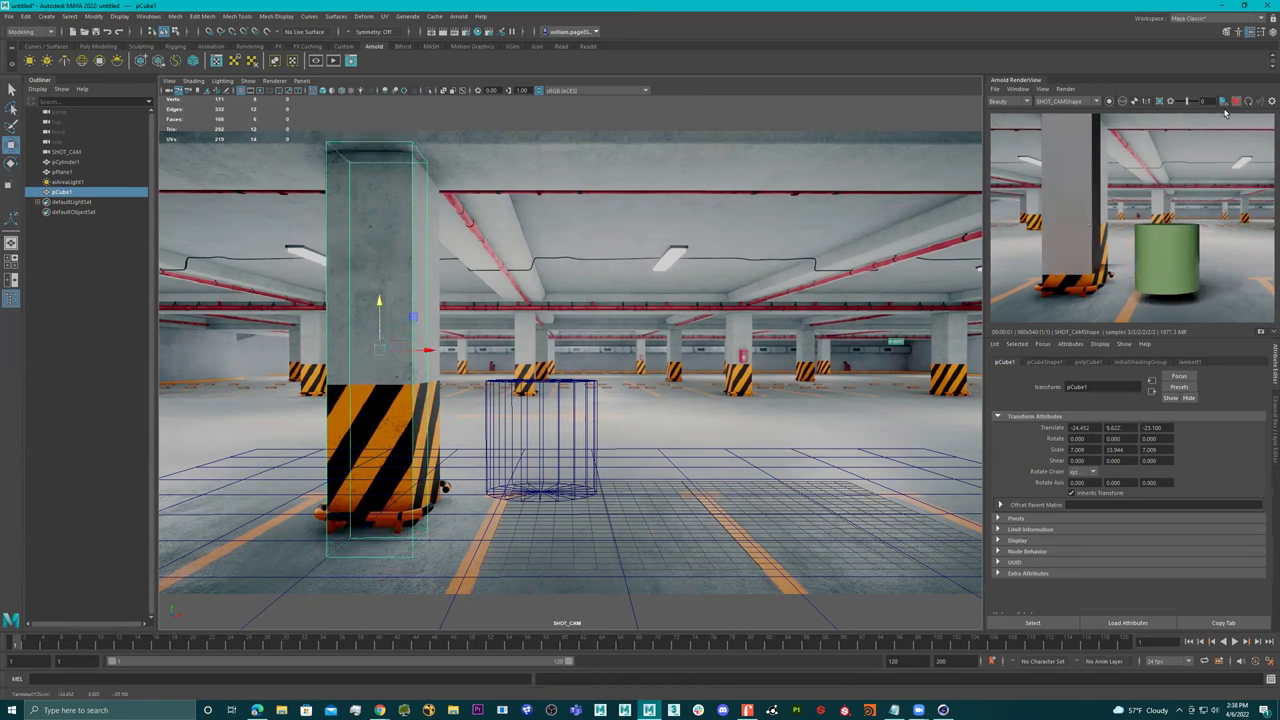
Turn on shaded display and assign the existing aiShadowMatte1 material to the pillar cube.
{"action": "left_click", "coordinate": [405, 236]}
{"action": "left_click", "coordinate": [410, 244]}
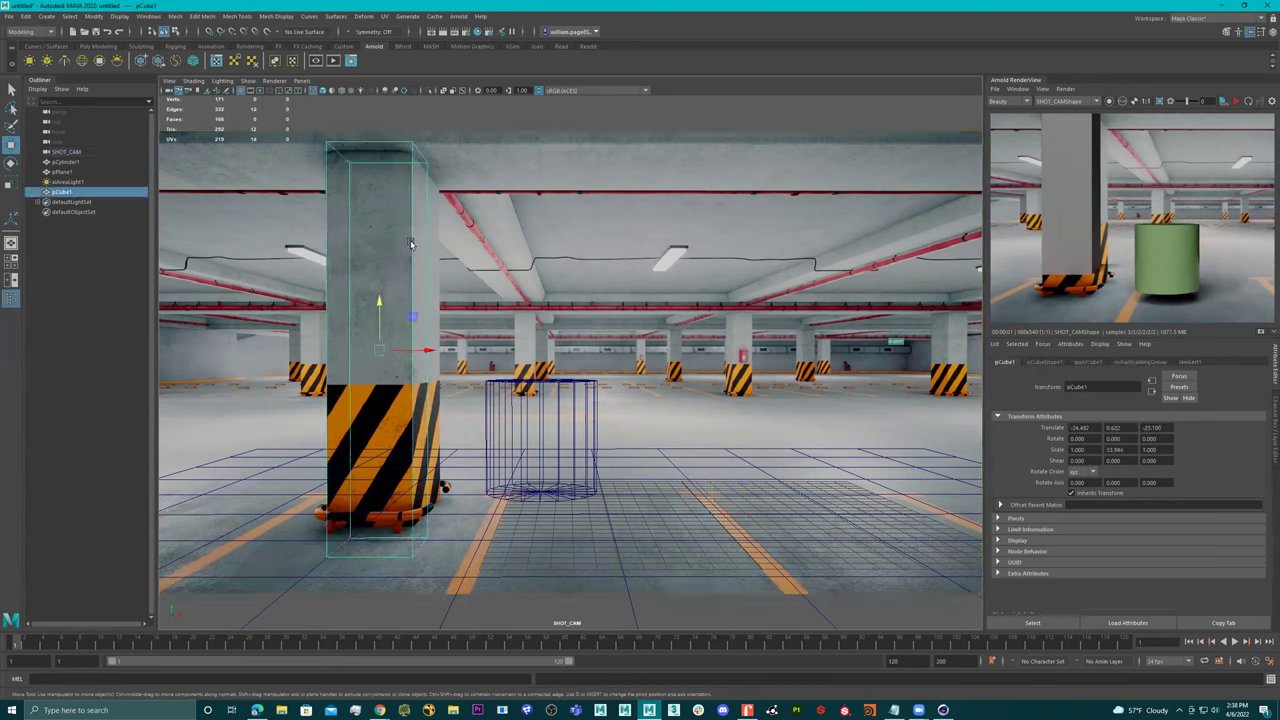
{"action": "key", "text": "5"}
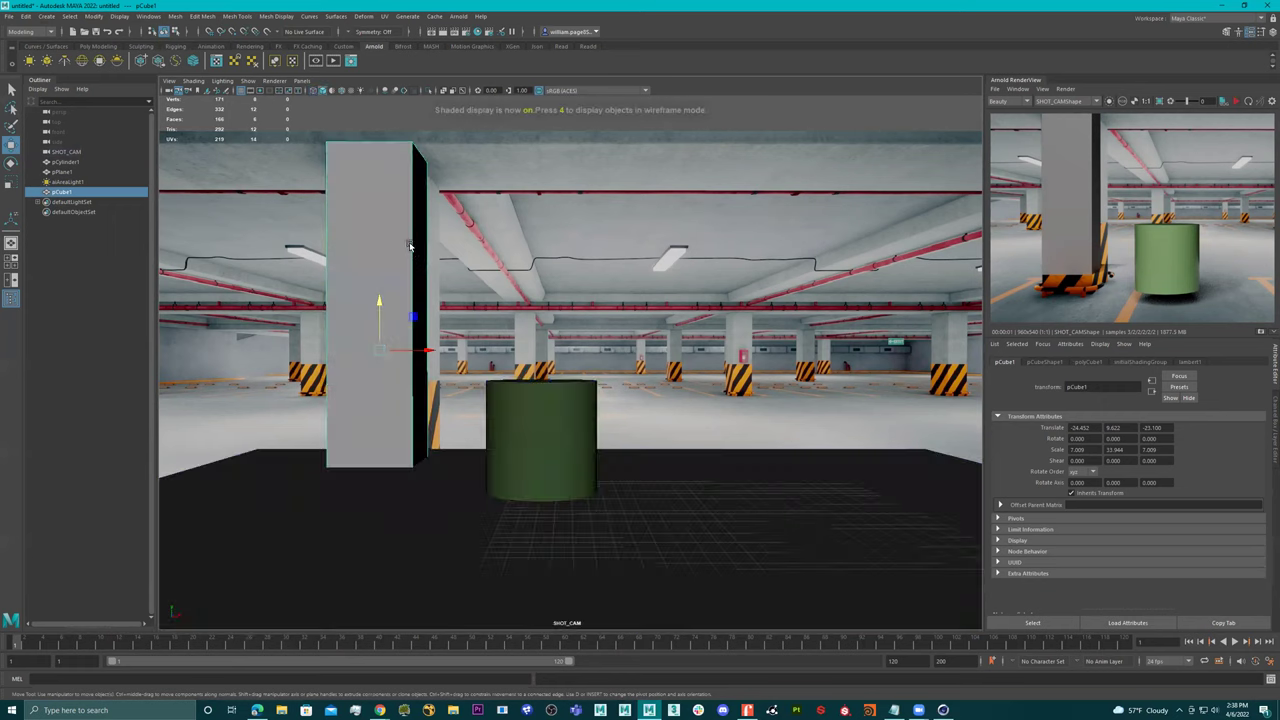
{"action": "right_click_drag", "start_coordinate": [386, 238], "coordinate": [478, 518]}
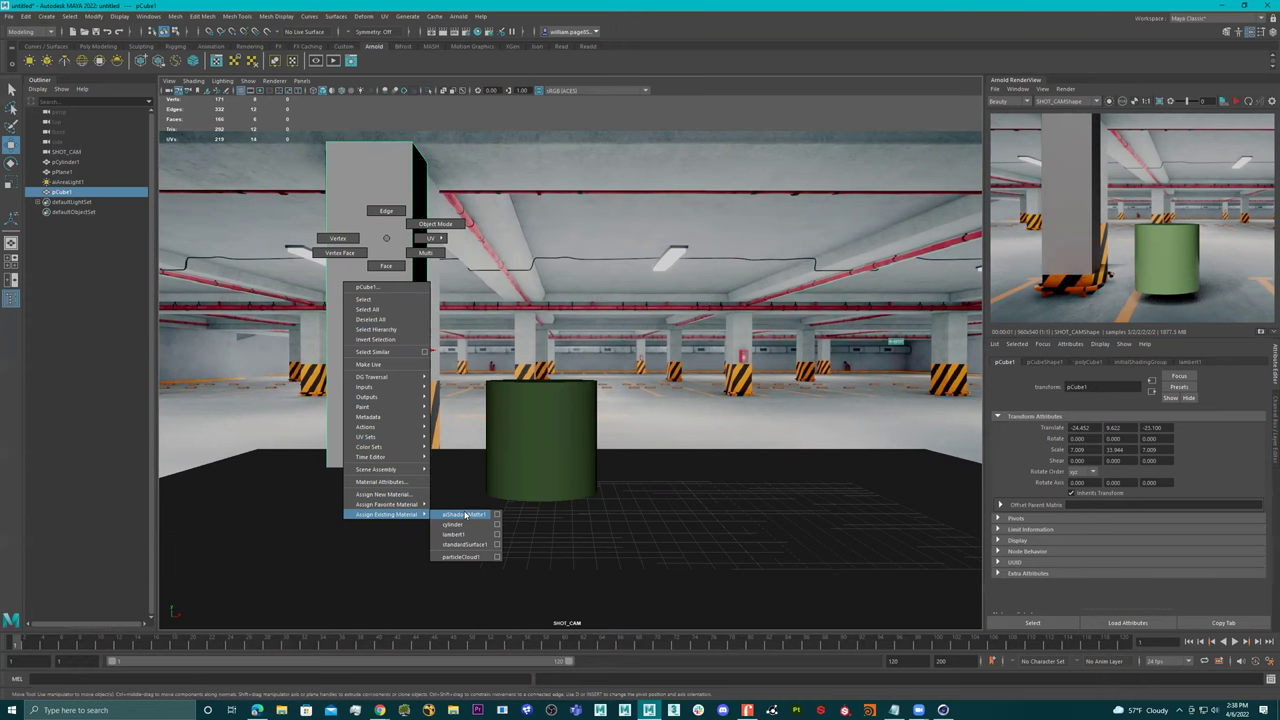
{"action": "right_click_drag", "start_coordinate": [465, 515], "coordinate": [465, 515]}
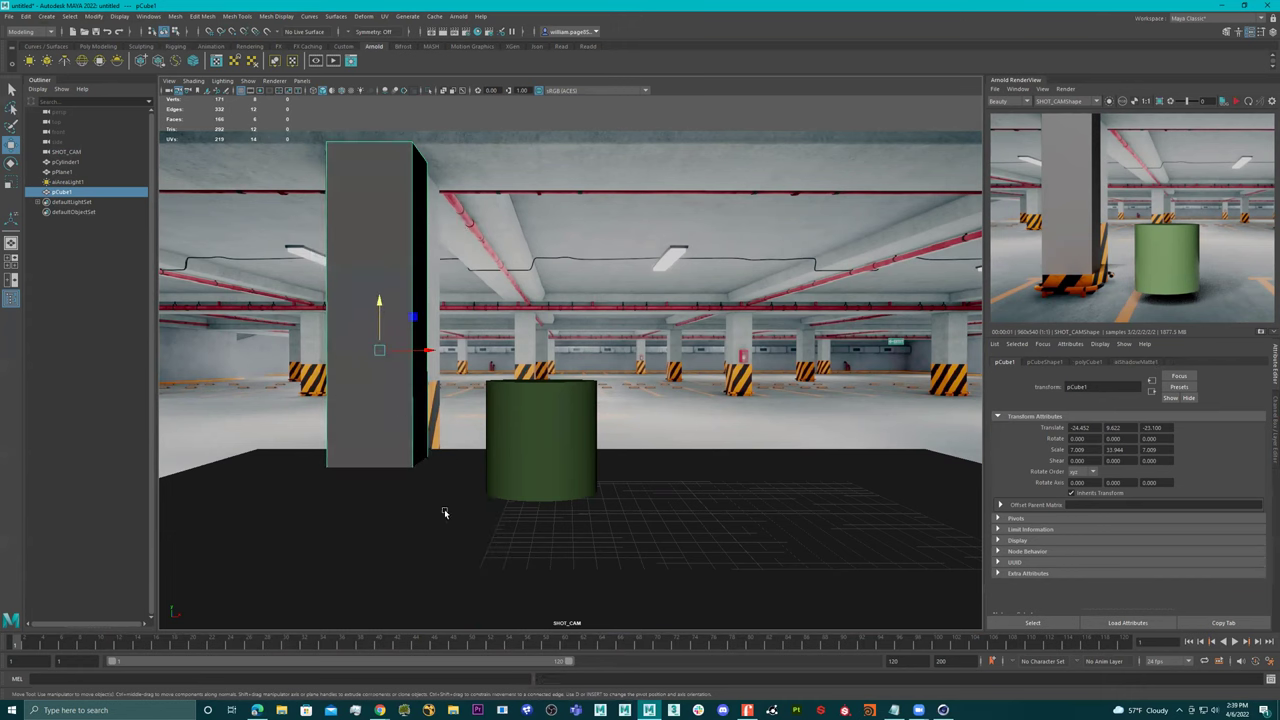
{"action": "left_click", "coordinate": [446, 511]}
{"action": "left_click", "coordinate": [403, 432]}
Restart the Arnold render and push the cylinder back to Z -25.4.
{"action": "left_click", "coordinate": [1226, 104]}
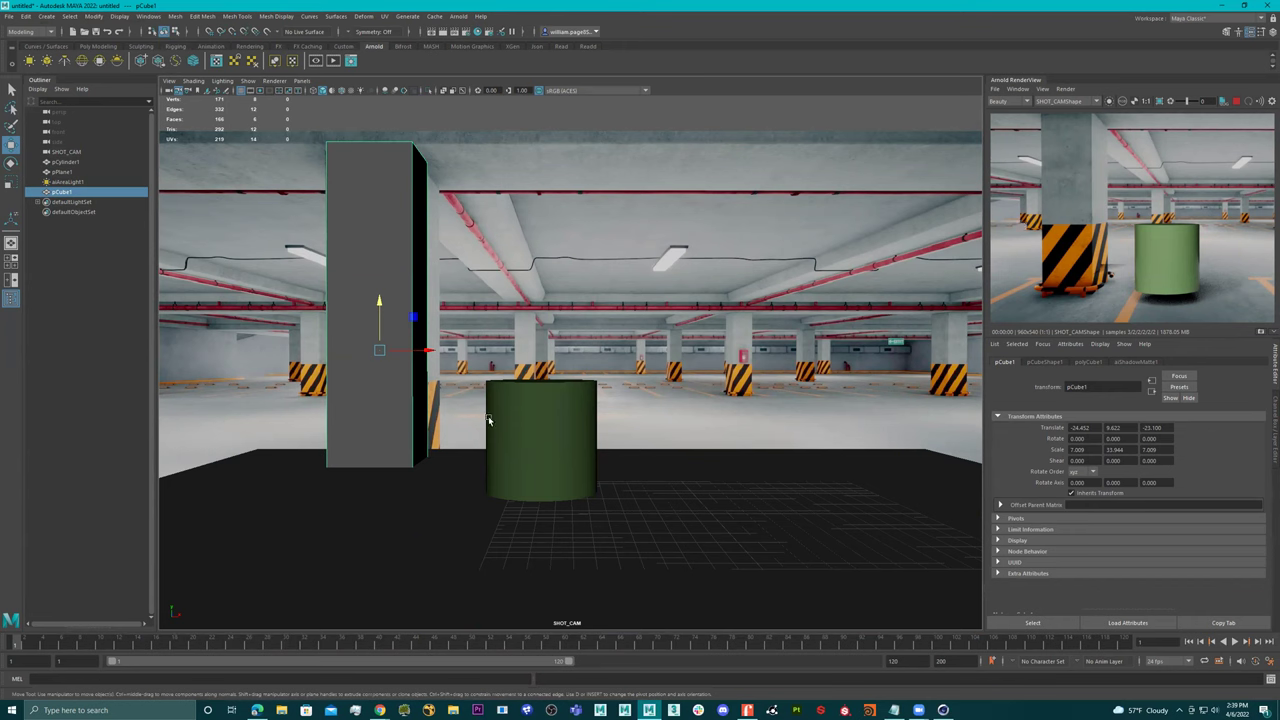
{"action": "left_click", "coordinate": [555, 414]}
{"action": "middle_click_drag", "start_coordinate": [1166, 429], "coordinate": [1058, 424], "text": "ctrl"}
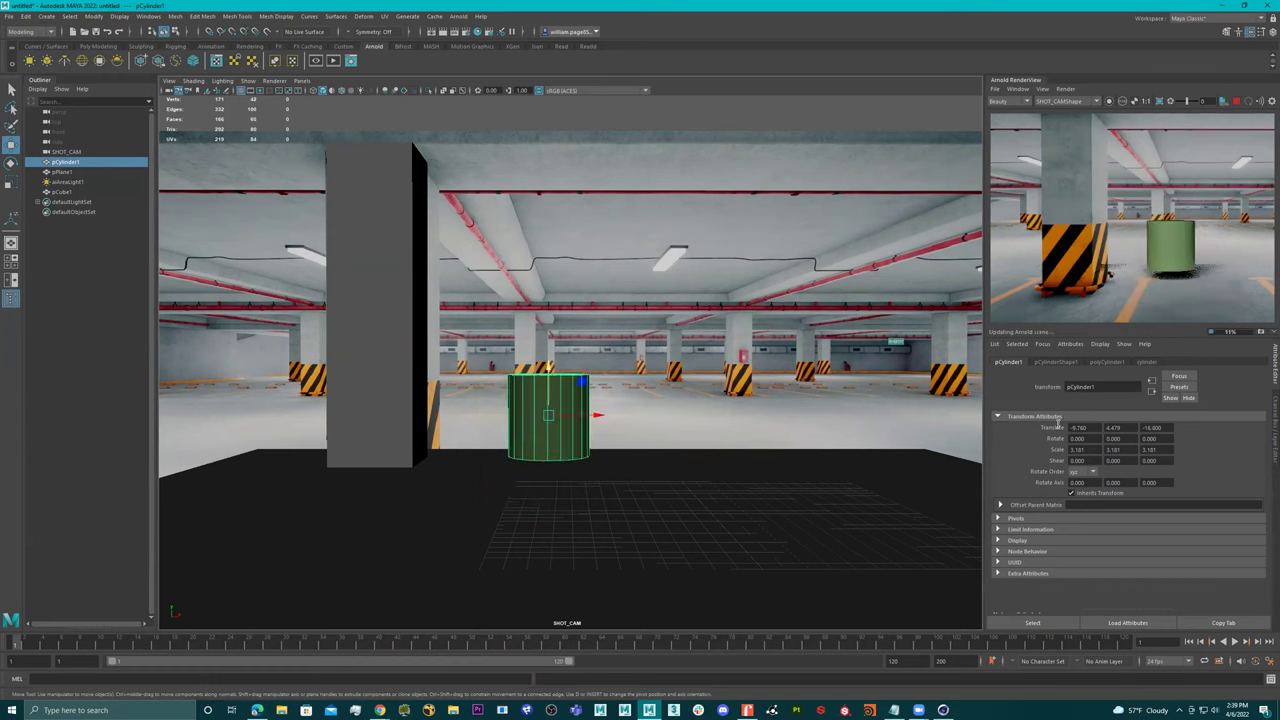
Enlarge the ground plane uniformly to a scale of about 106.9 and move it back to Z -38.1.
{"action": "left_click", "coordinate": [665, 521]}
{"action": "key", "text": "r"}
{"action": "left_click_drag", "start_coordinate": [610, 516], "coordinate": [753, 517]}
{"action": "left_click_drag", "start_coordinate": [622, 516], "coordinate": [786, 520]}
{"action": "key", "text": "w"}
{"action": "key", "text": "e"}
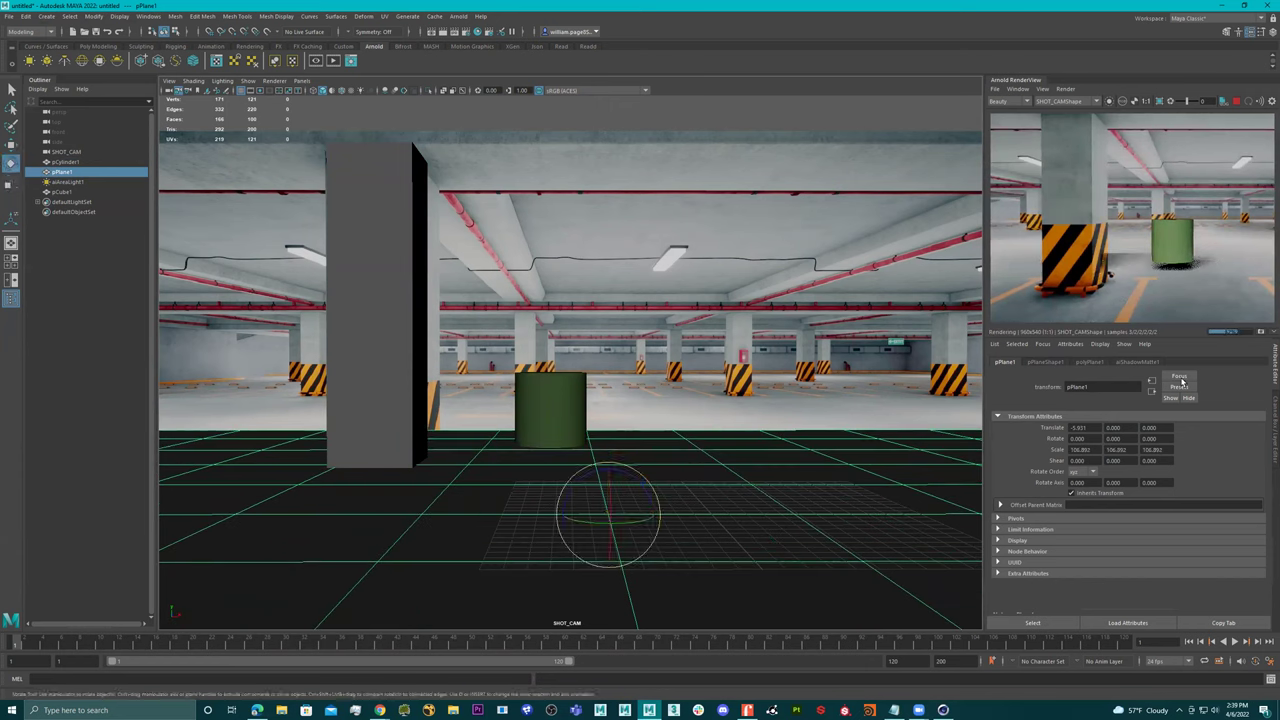
{"action": "middle_click_drag", "start_coordinate": [1165, 427], "coordinate": [968, 414], "text": "ctrl"}
{"action": "left_click_drag", "start_coordinate": [968, 412], "coordinate": [975, 412], "text": "ctrl"}
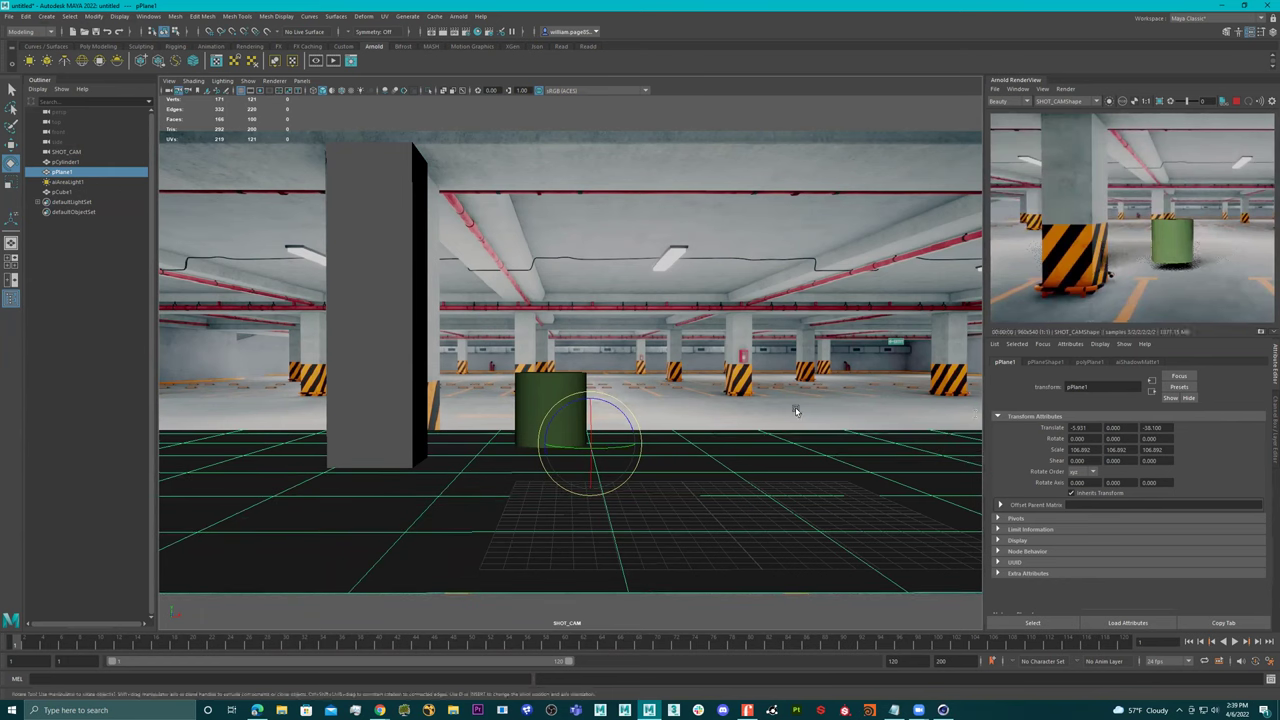
Push the cylinder back to Z -40.7 and slide it along X until it sits partly behind the pillar.
{"action": "left_click", "coordinate": [540, 385]}
{"action": "key", "text": "w"}
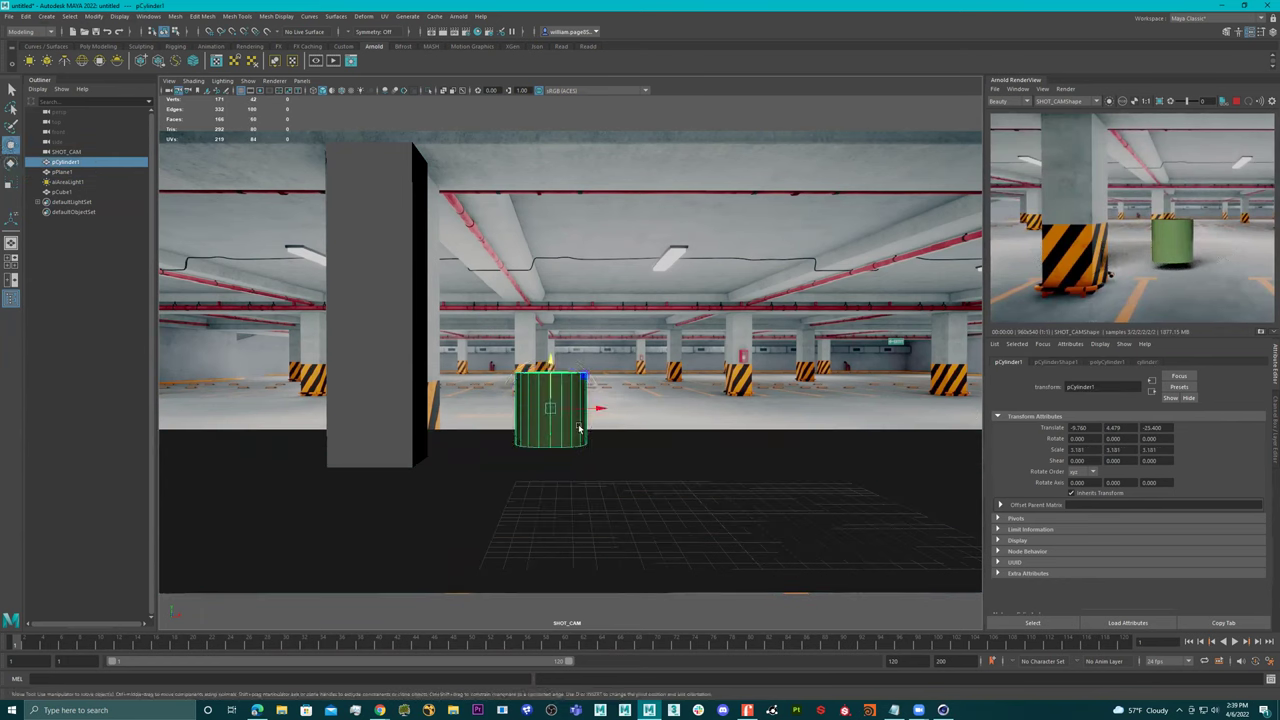
{"action": "left_click_drag", "start_coordinate": [602, 408], "coordinate": [557, 418]}
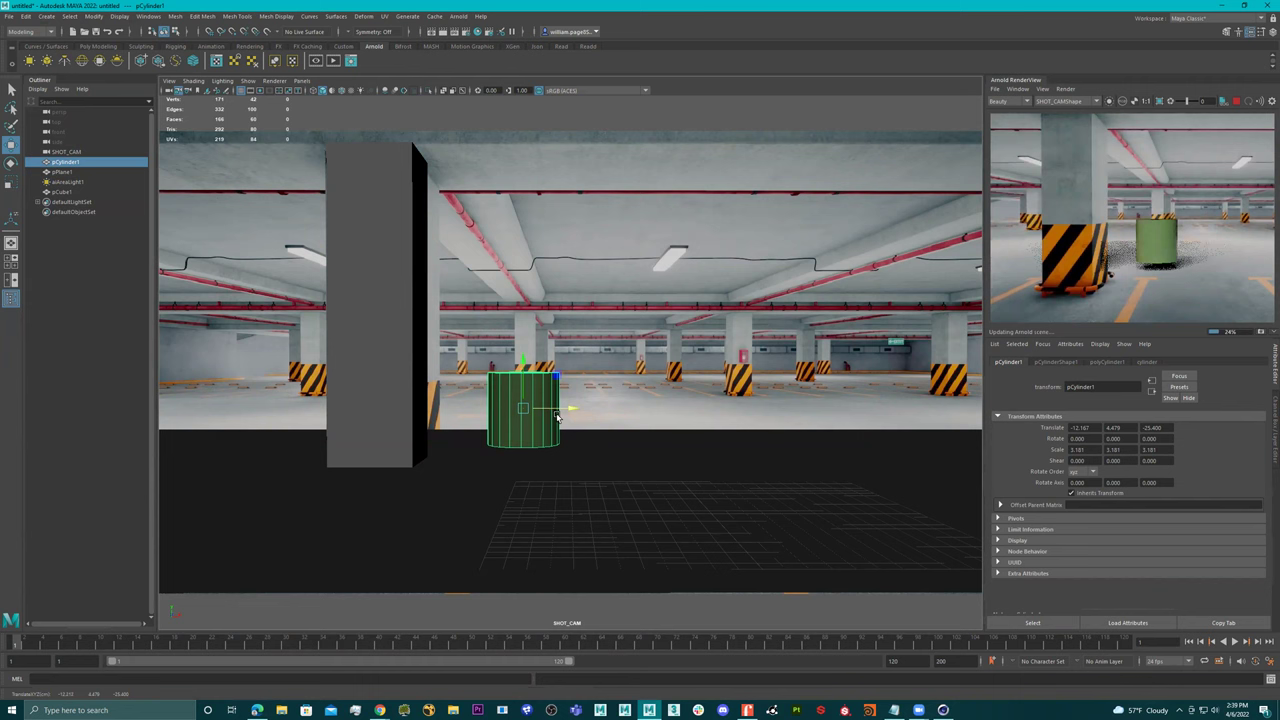
{"action": "middle_click_drag", "start_coordinate": [1166, 426], "coordinate": [1110, 424], "text": "ctrl"}
{"action": "left_click_drag", "start_coordinate": [1110, 425], "coordinate": [1090, 427], "text": "ctrl"}
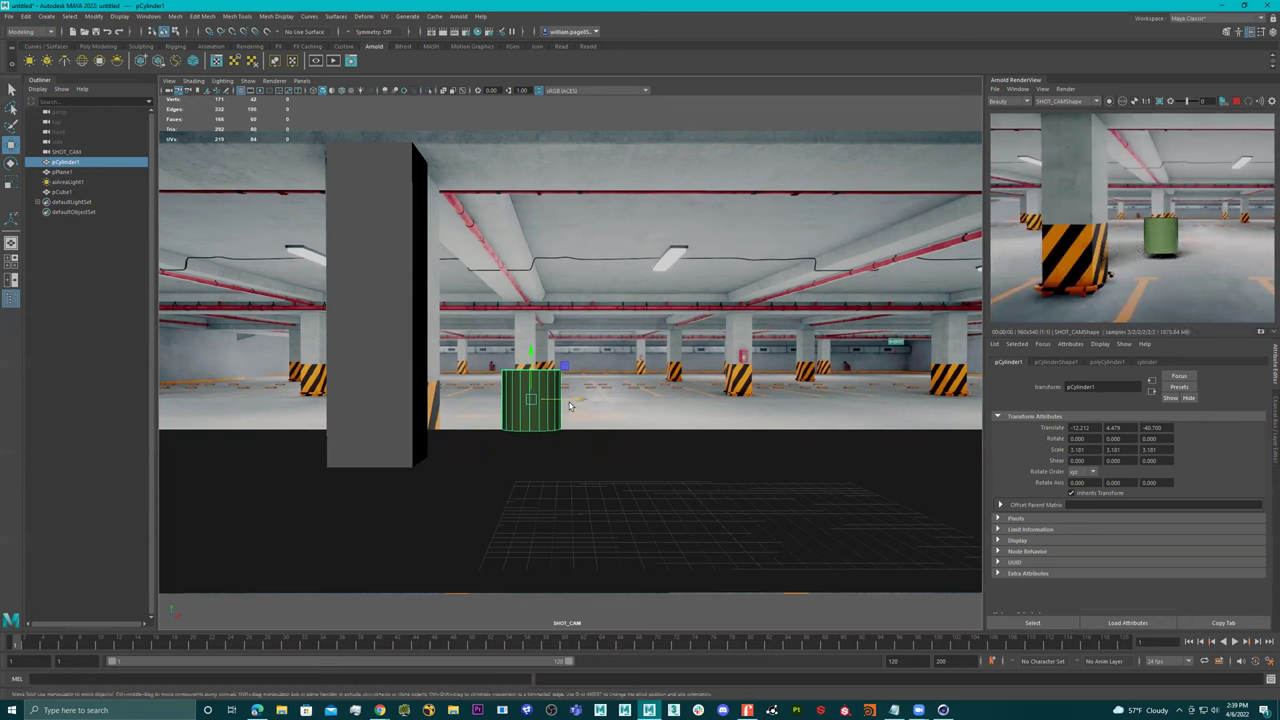
{"action": "left_click_drag", "start_coordinate": [571, 401], "coordinate": [497, 401]}
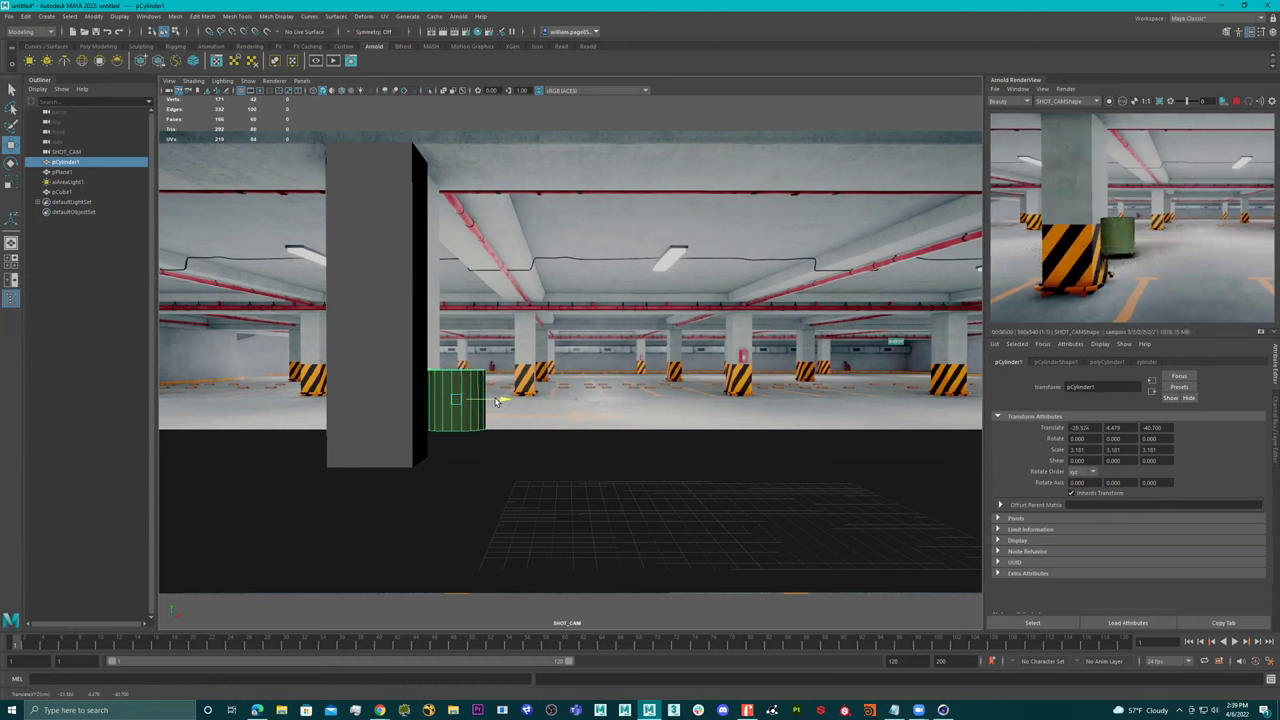
Try a small depth change on the pillar cube, and slide the cylinder along X until it sits mostly behind the pillar, near X -24.
{"action": "left_click", "coordinate": [397, 347]}
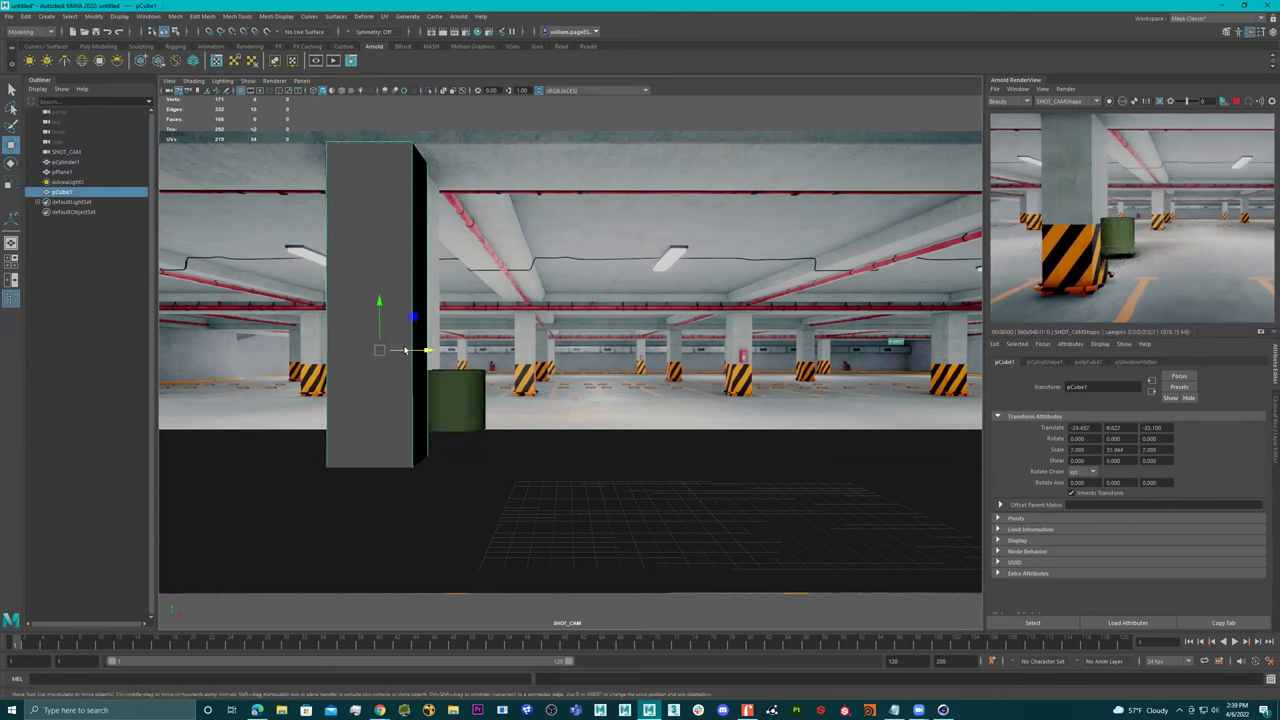
{"action": "mouse_move", "coordinate": [1169, 428]}
{"action": "left_mouse_down", "text": "ctrl"}
{"action": "mouse_move", "coordinate": [1230, 431]}
{"action": "mouse_move", "coordinate": [1170, 430]}
{"action": "left_mouse_up", "text": "ctrl"}
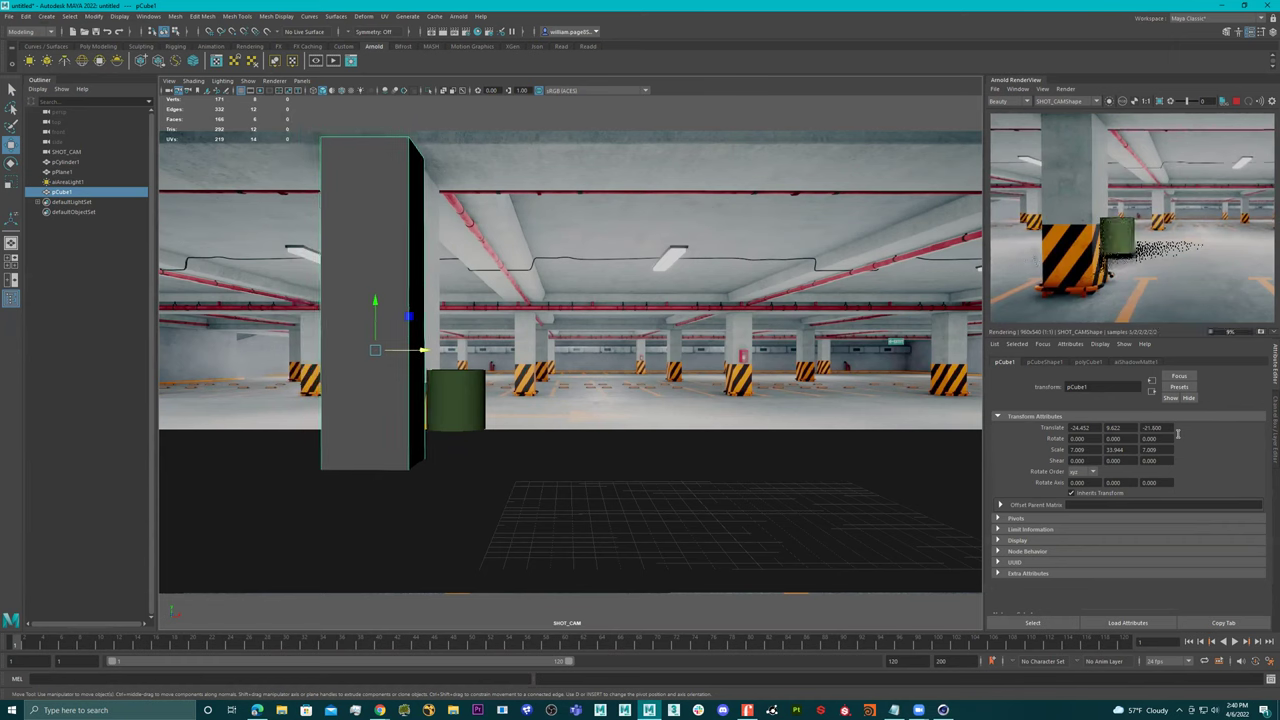
{"action": "left_click", "coordinate": [468, 400]}
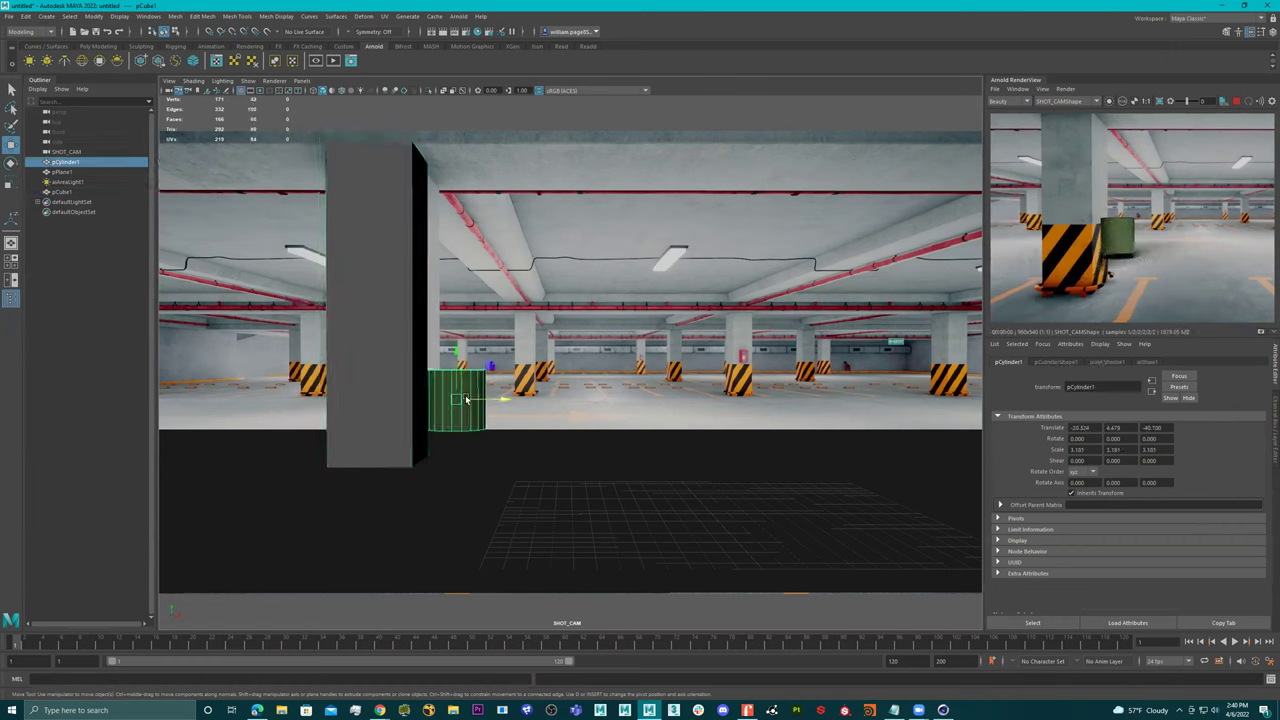
{"action": "left_click_drag", "start_coordinate": [494, 400], "coordinate": [469, 401]}
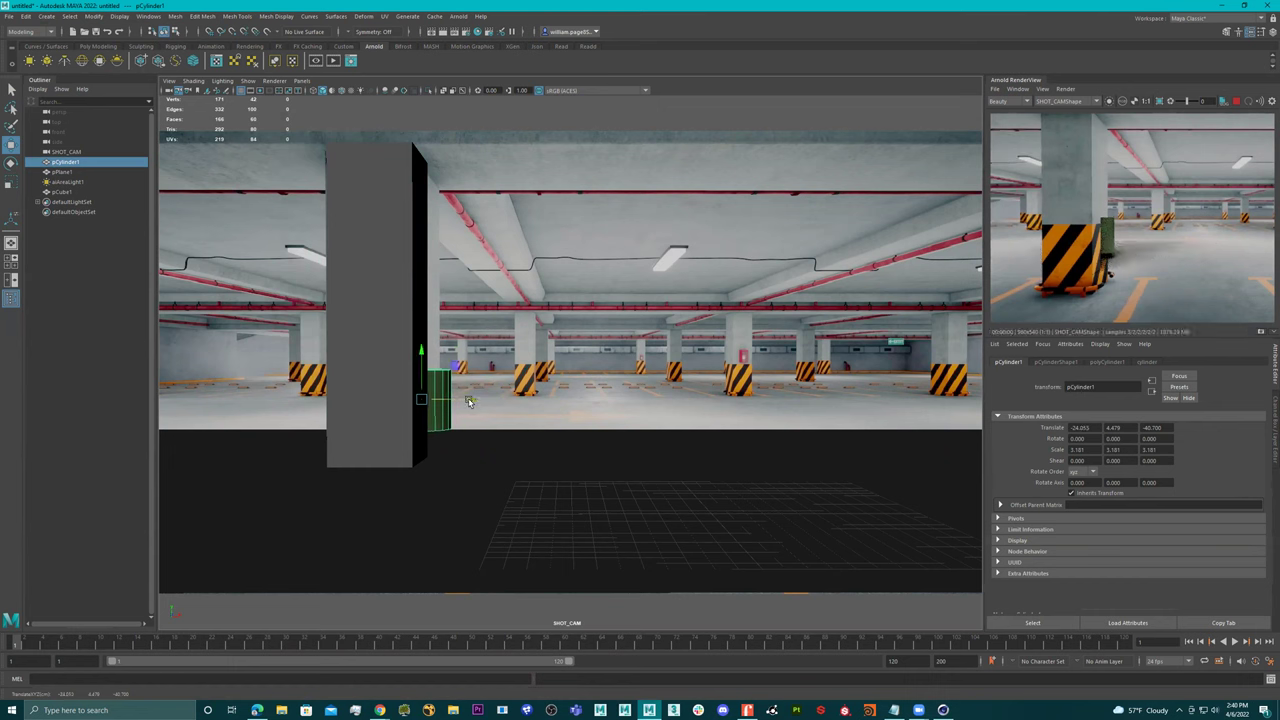
Bring the pillar cube forward to Z -5.3 and slide it along X to about -19.8 so it covers the cylinder.
{"action": "left_click", "coordinate": [405, 309]}
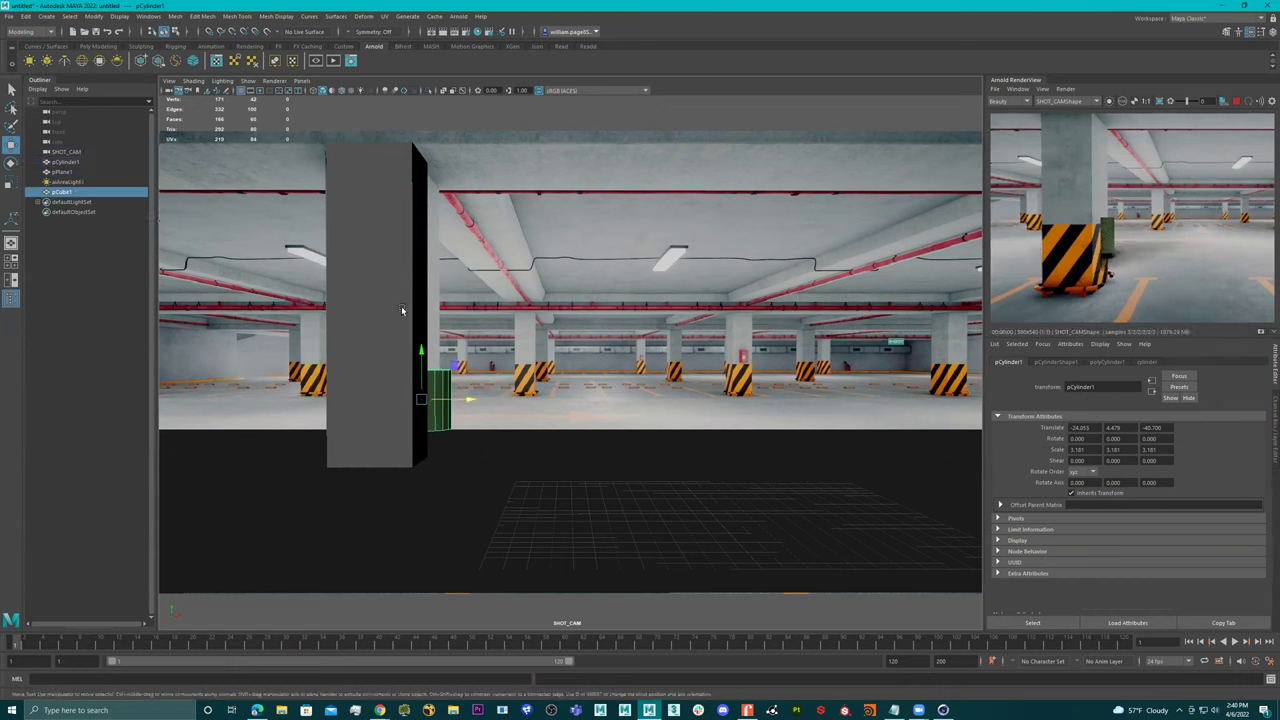
{"action": "left_click", "coordinate": [1167, 428]}
{"action": "middle_click_drag", "start_coordinate": [1172, 428], "coordinate": [1263, 429], "text": "ctrl"}
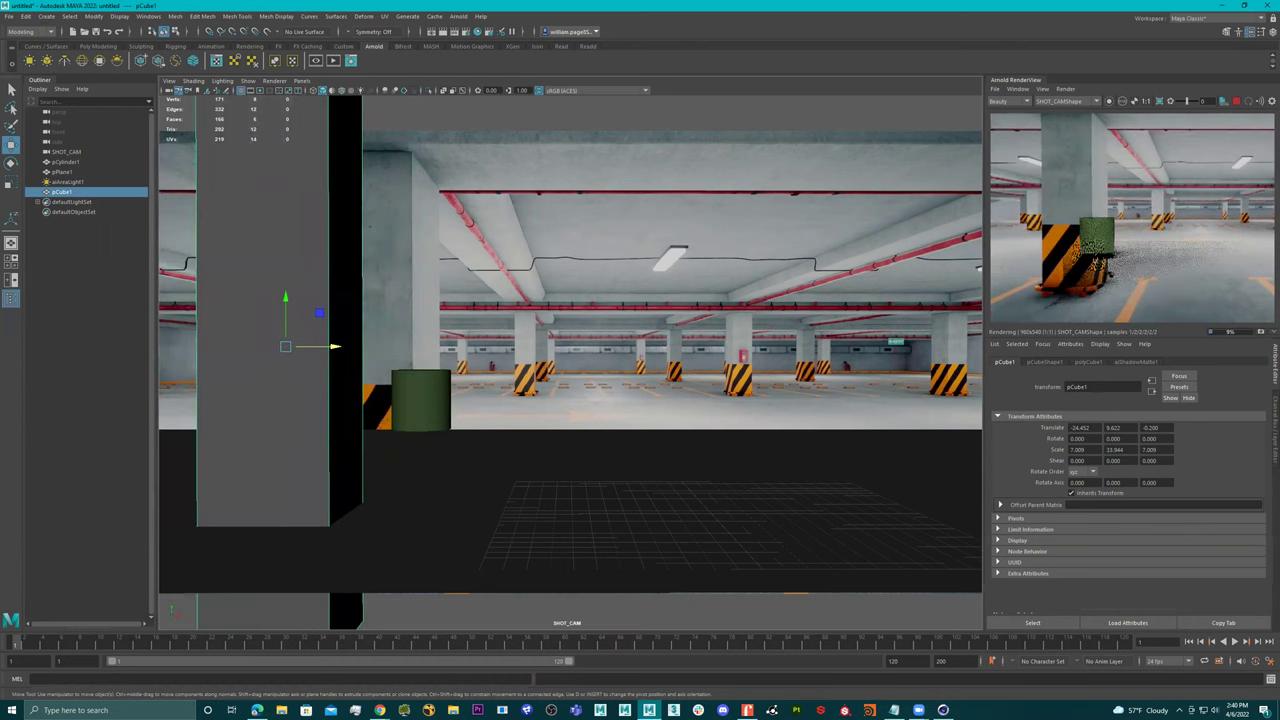
{"action": "left_click_drag", "start_coordinate": [338, 347], "coordinate": [408, 352]}
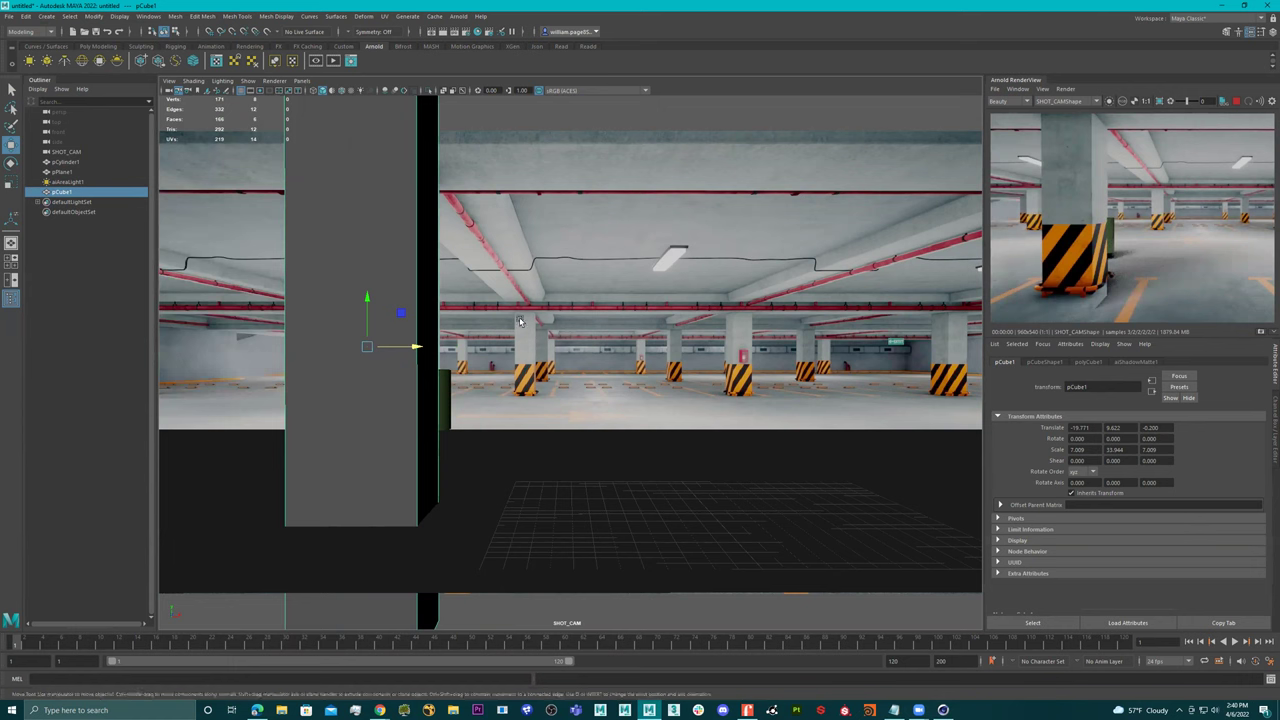
{"action": "mouse_move", "coordinate": [1165, 427]}
{"action": "left_mouse_down", "text": "ctrl"}
{"action": "mouse_move", "coordinate": [1177, 427]}
{"action": "mouse_move", "coordinate": [1141, 426]}
{"action": "left_mouse_up", "text": "ctrl"}
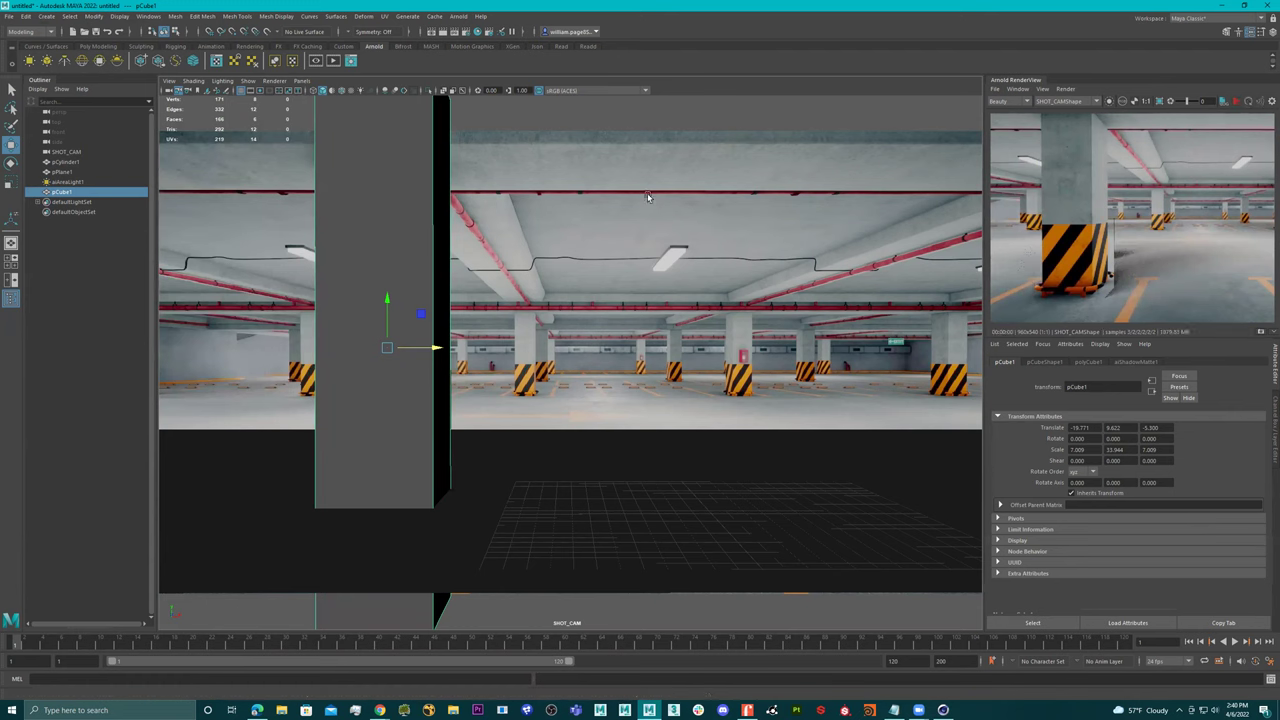
In wireframe display, scale the cube uniformly down to about 5.15 wide and 24.9 tall, and align it with the photographed pillar along X.
{"action": "key", "text": "4"}
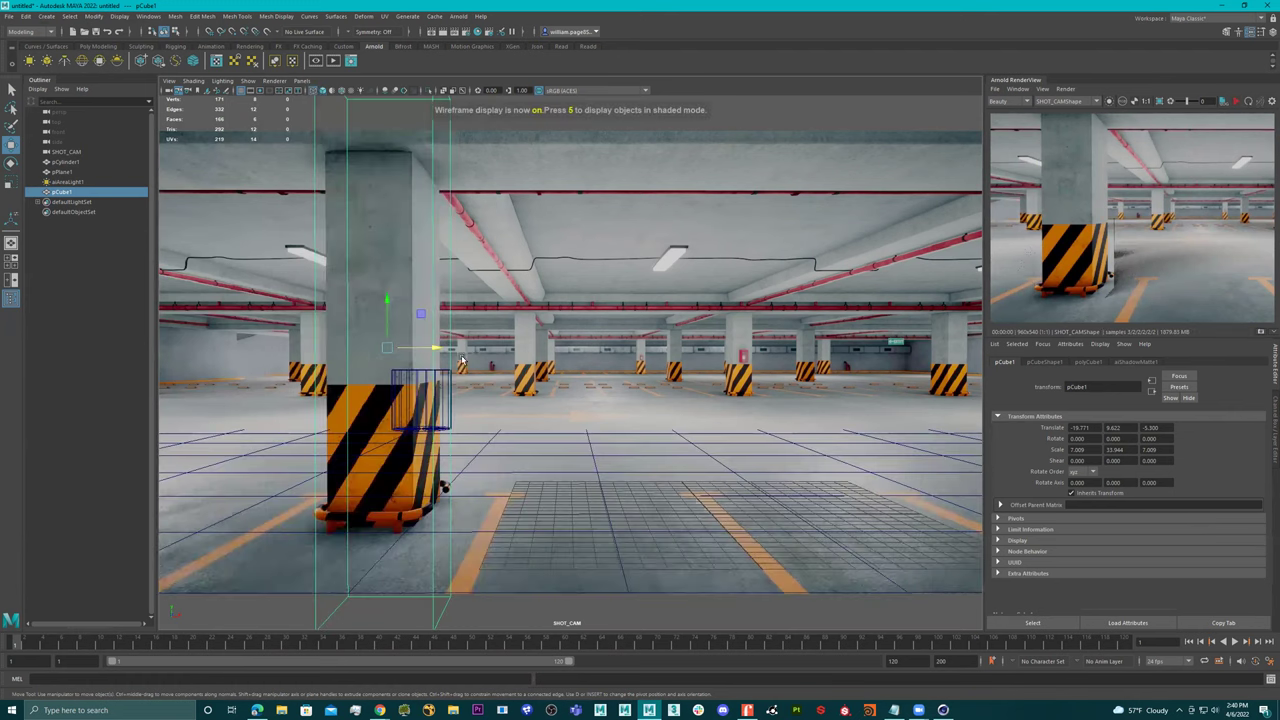
{"action": "key", "text": "r"}
{"action": "left_click_drag", "start_coordinate": [388, 349], "coordinate": [318, 380]}
{"action": "key", "text": "w"}
{"action": "left_click_drag", "start_coordinate": [430, 348], "coordinate": [420, 352]}
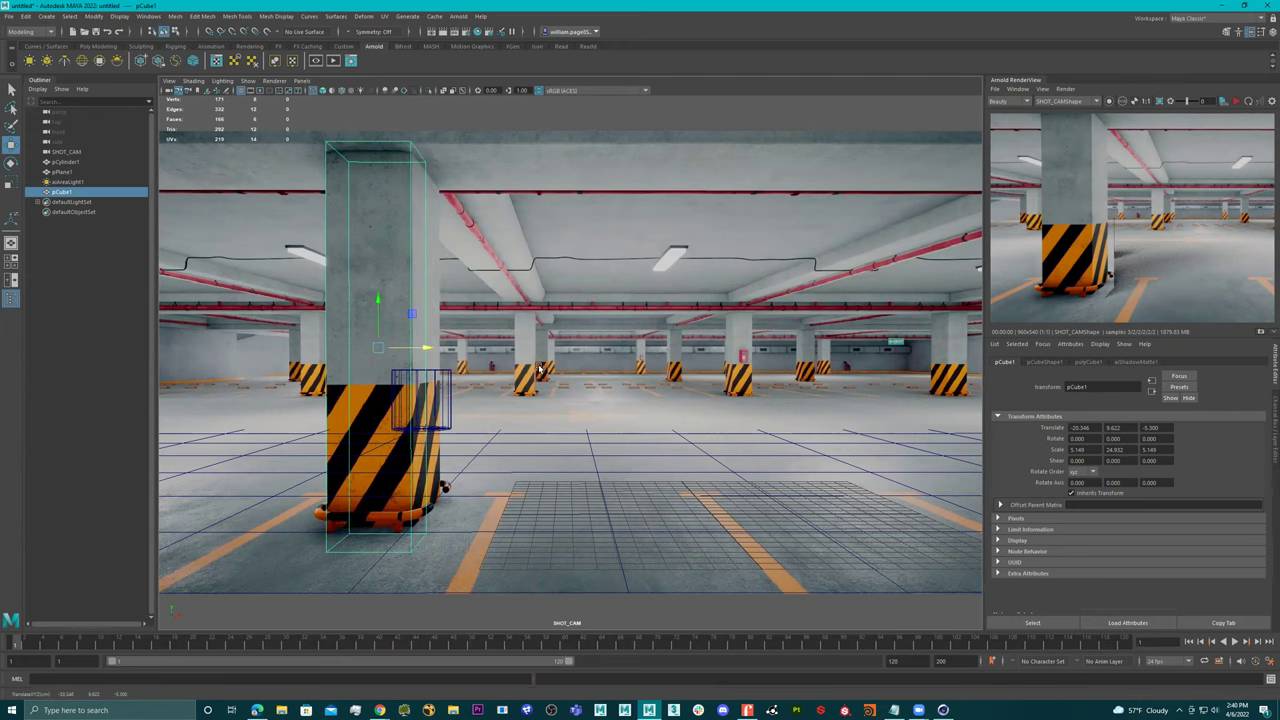
Return to shaded display and bring the cylinder forward to Z -21, sliding it along X to about 0.2, clear of the pillar.
{"action": "key", "text": "5"}
{"action": "left_click", "coordinate": [445, 396]}
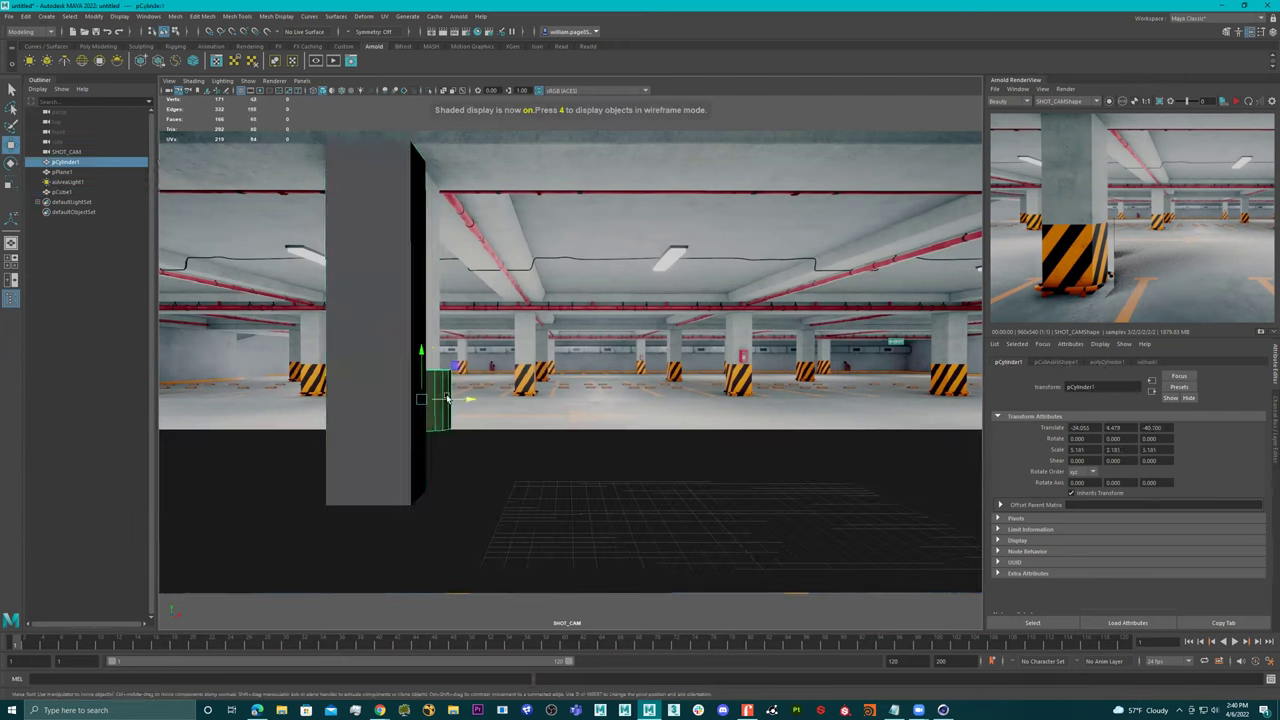
{"action": "middle_click_drag", "start_coordinate": [1170, 428], "coordinate": [1278, 427], "text": "ctrl"}
{"action": "left_click_drag", "start_coordinate": [428, 410], "coordinate": [716, 412]}
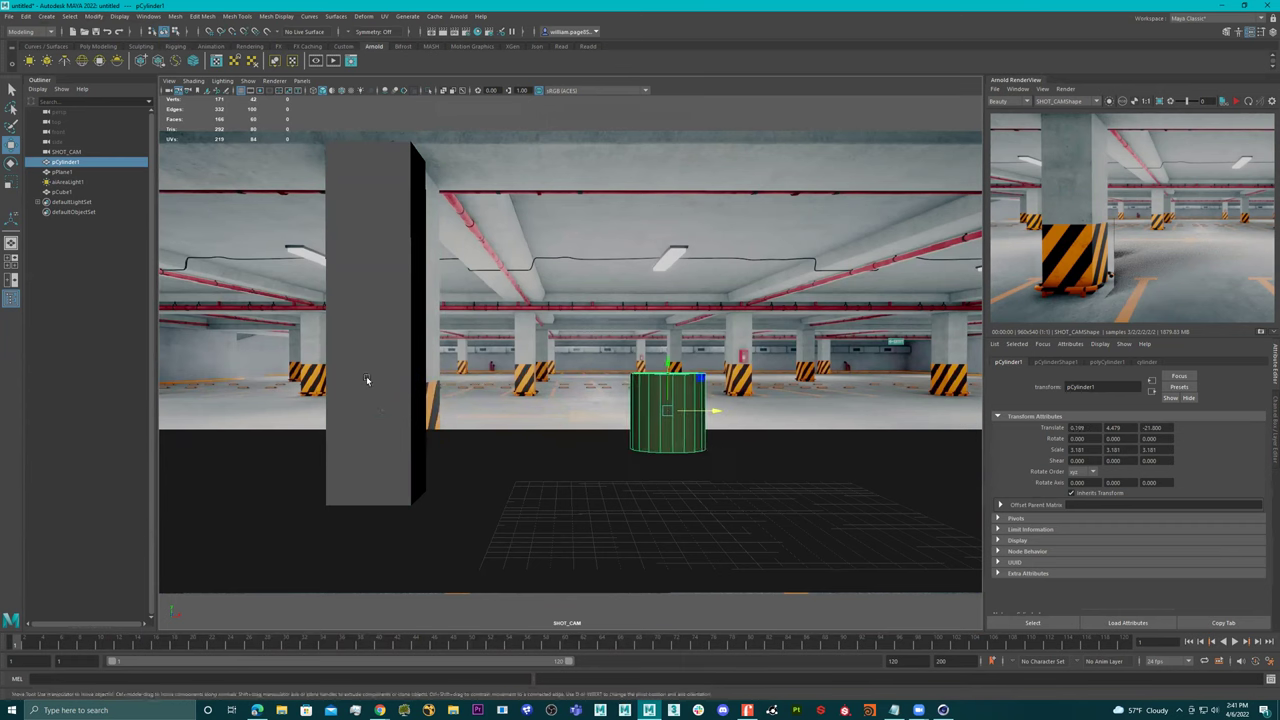
{"action": "left_click", "coordinate": [366, 378]}
{"action": "left_click_drag", "start_coordinate": [424, 351], "coordinate": [441, 352]}
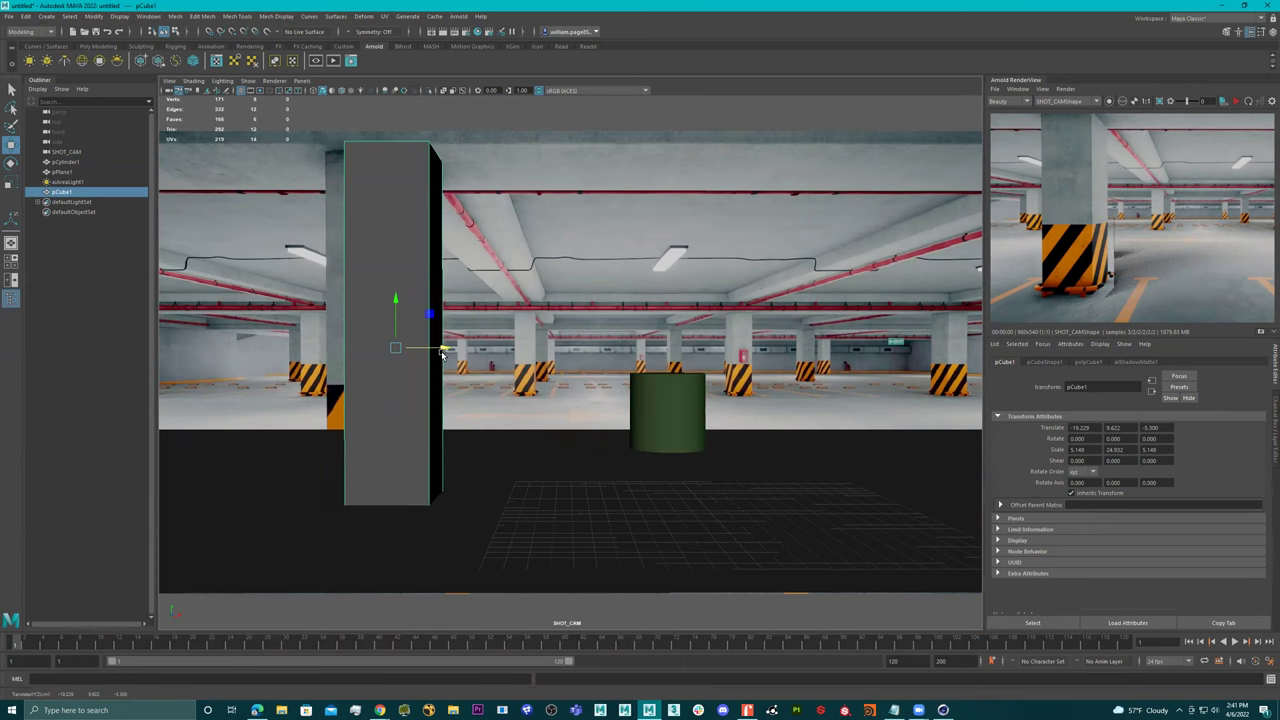
{"action": "key", "text": "ctrl+z"}
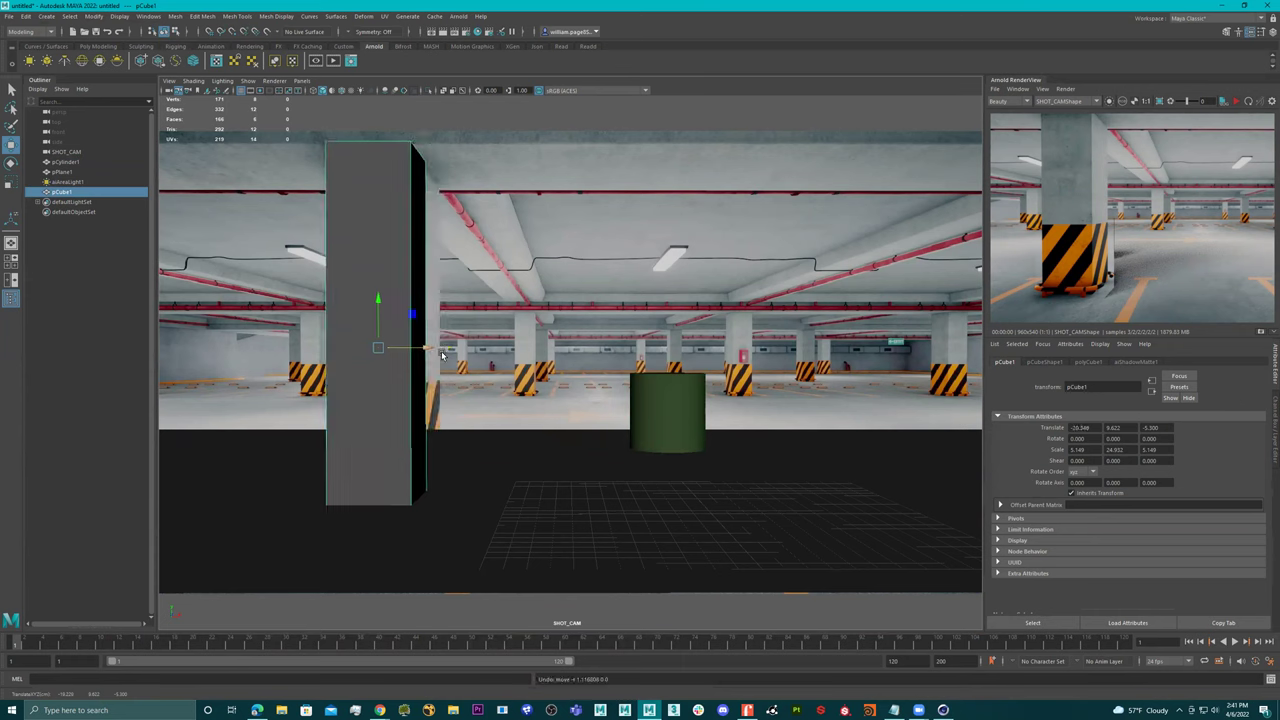
Restart the Arnold render and slide the cylinder along X to about -17.9, partly behind the pillar.
{"action": "left_click", "coordinate": [697, 404]}
{"action": "left_click", "coordinate": [1236, 101]}
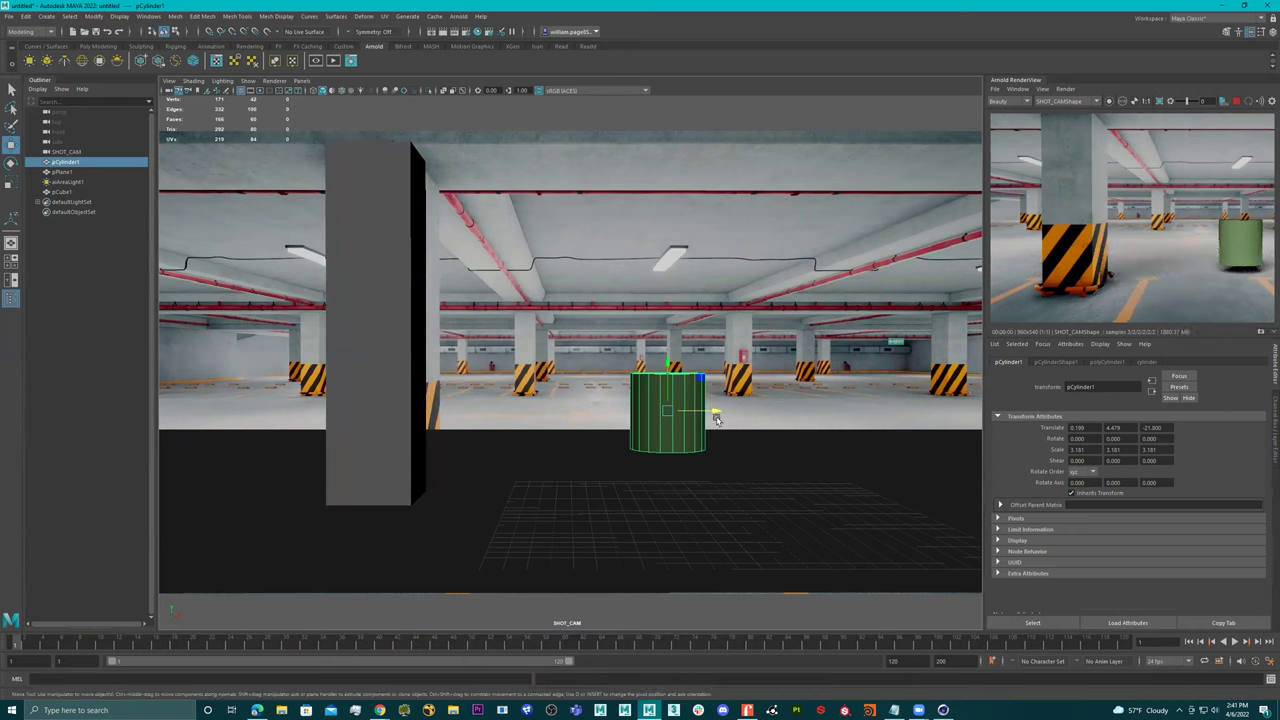
{"action": "left_click_drag", "start_coordinate": [716, 410], "coordinate": [497, 404]}
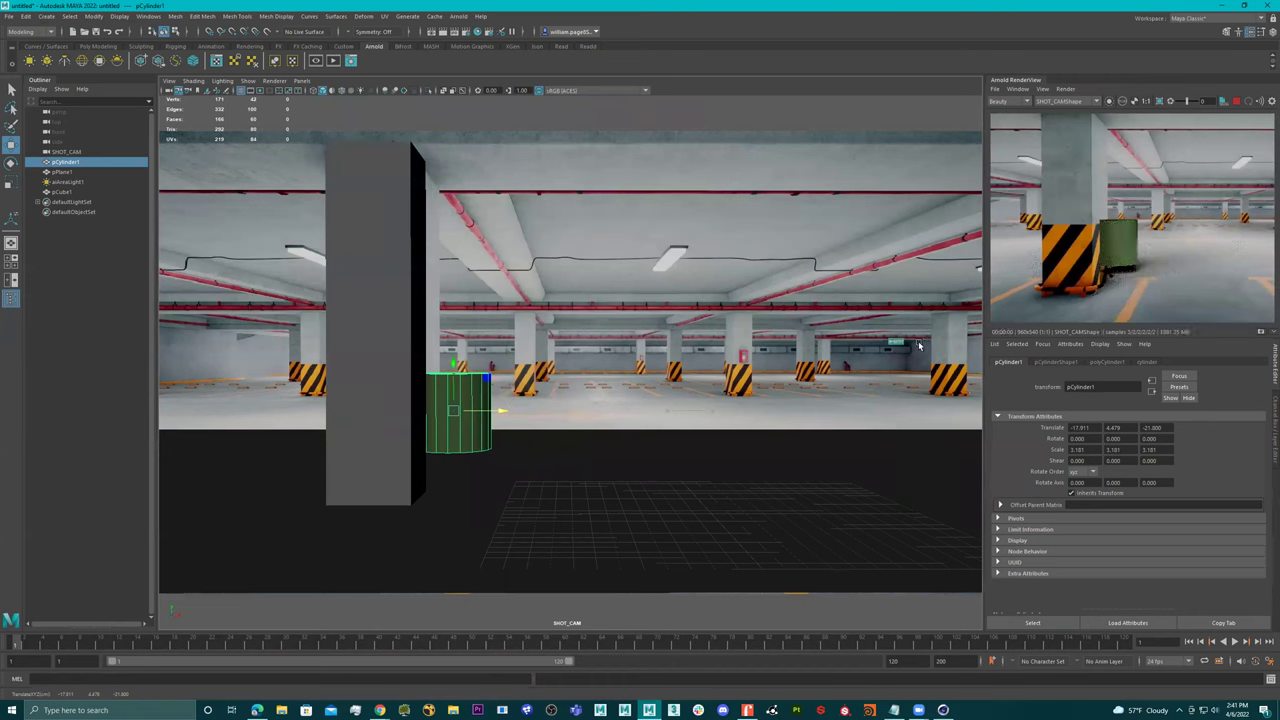
Push the pillar cube back to Z -11.1.
{"action": "left_click", "coordinate": [394, 340]}
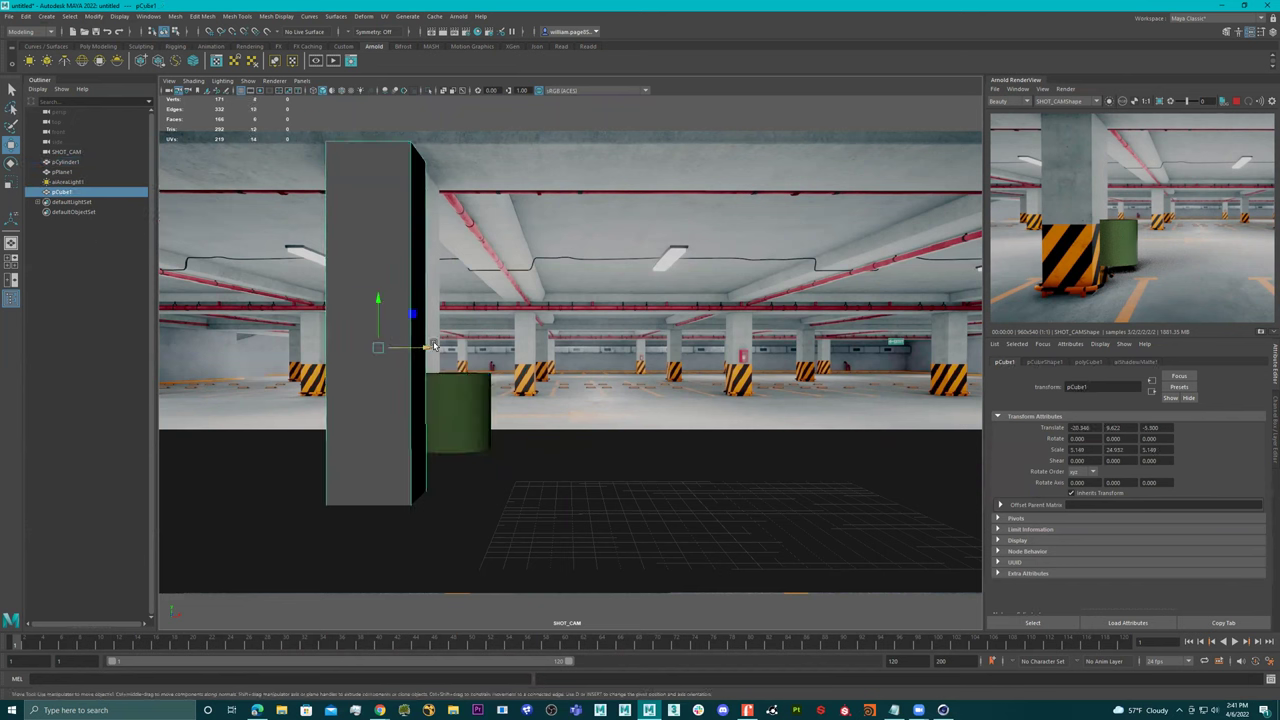
{"action": "mouse_move", "coordinate": [1168, 428]}
{"action": "middle_mouse_down", "text": "ctrl"}
{"action": "mouse_move", "coordinate": [1186, 428]}
{"action": "mouse_move", "coordinate": [1175, 428]}
{"action": "middle_mouse_up", "text": "ctrl"}
{"action": "left_click_drag", "start_coordinate": [1174, 428], "coordinate": [1137, 428], "text": "ctrl"}
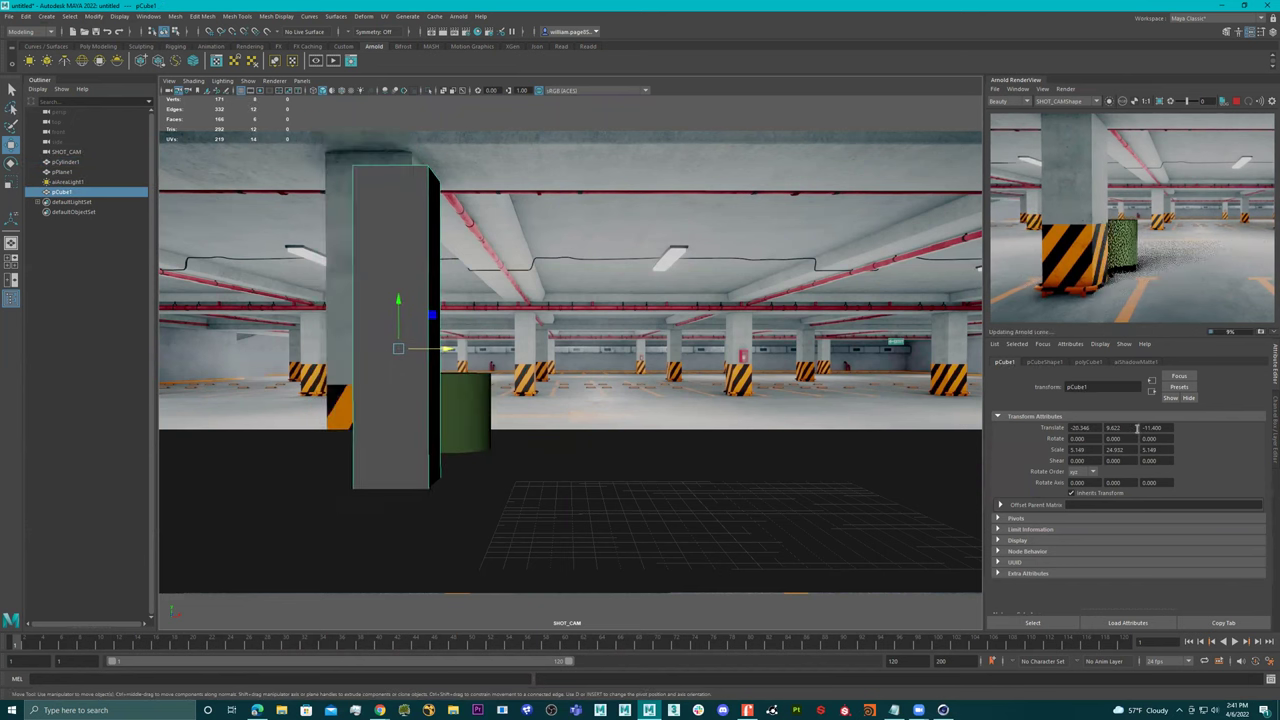
{"action": "middle_click_drag", "start_coordinate": [1117, 430], "coordinate": [1133, 430], "text": "ctrl"}
{"action": "left_click_drag", "start_coordinate": [1133, 430], "coordinate": [1129, 432], "text": "ctrl"}
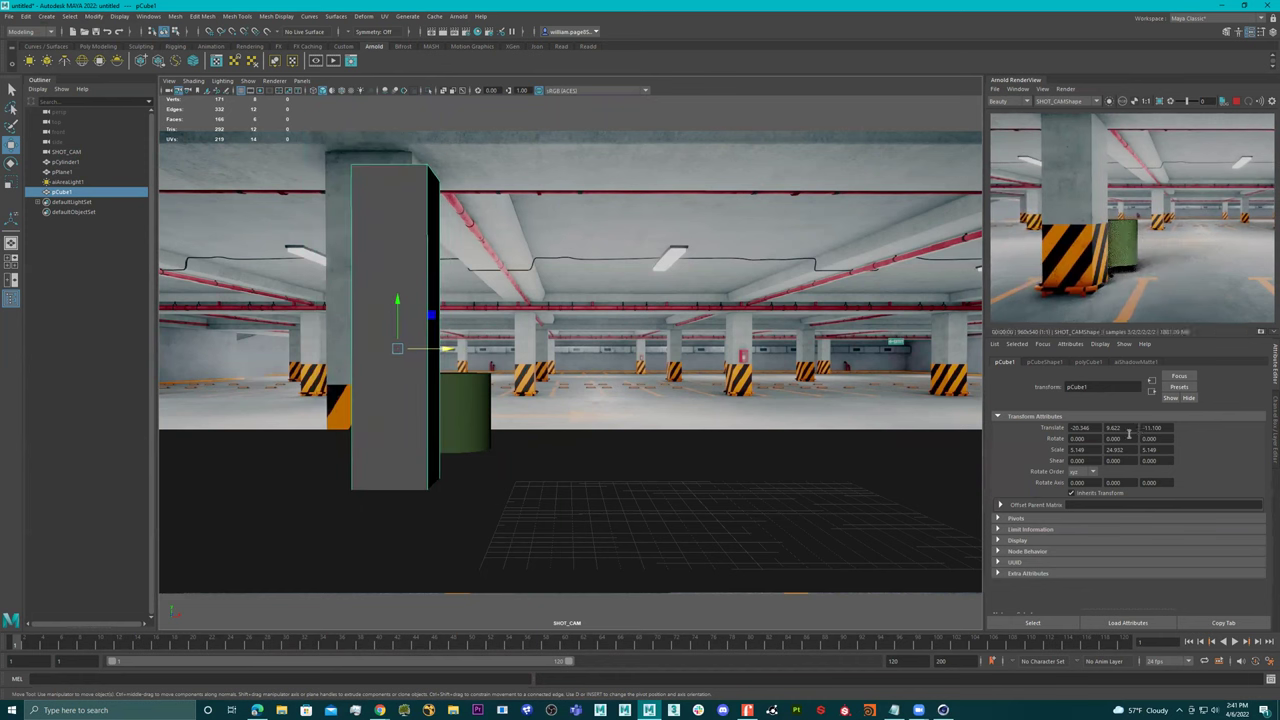
Refit the cube to the photographed pillar in wireframe by sliding it along X and scaling it uniformly to about 5.95 wide and 28.8 tall.
{"action": "left_click_drag", "start_coordinate": [449, 349], "coordinate": [426, 349]}
{"action": "key", "text": "4"}
{"action": "key", "text": "5"}
{"action": "key", "text": "4"}
{"action": "key", "text": "5"}
{"action": "key", "text": "4"}
{"action": "key", "text": "r"}
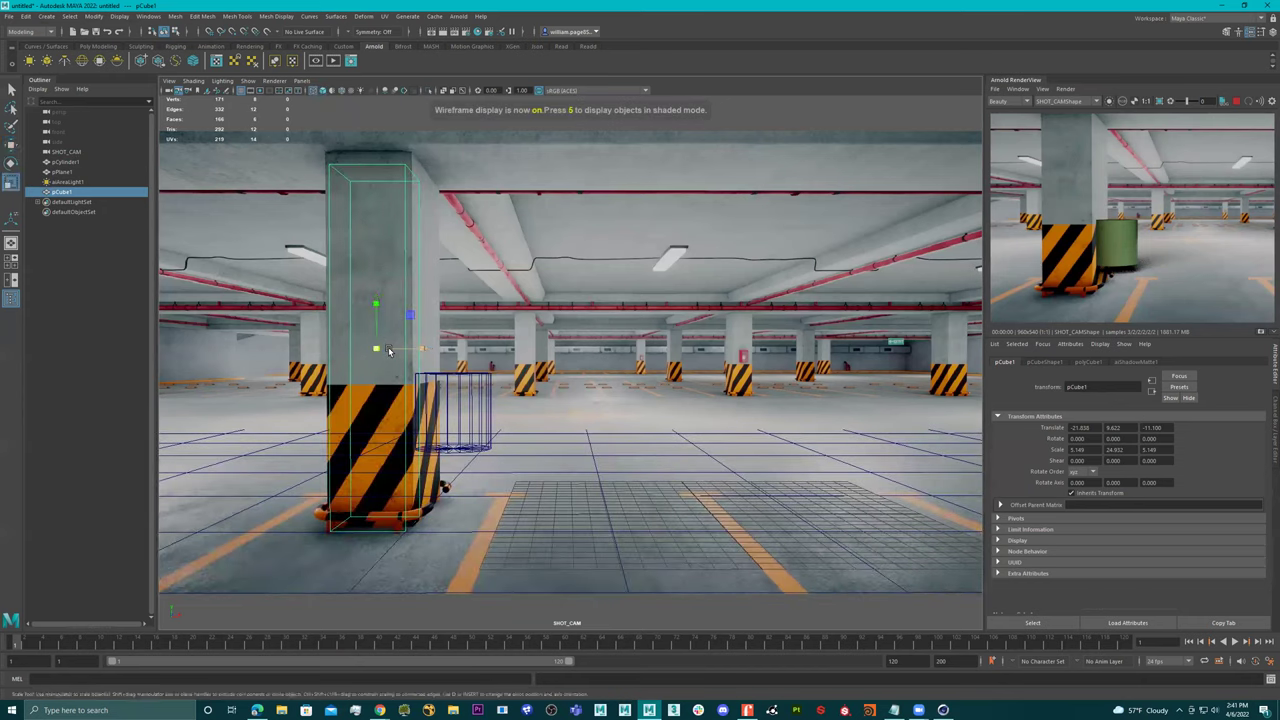
{"action": "left_click_drag", "start_coordinate": [380, 350], "coordinate": [417, 353]}
{"action": "key", "text": "e"}
{"action": "key", "text": "w"}
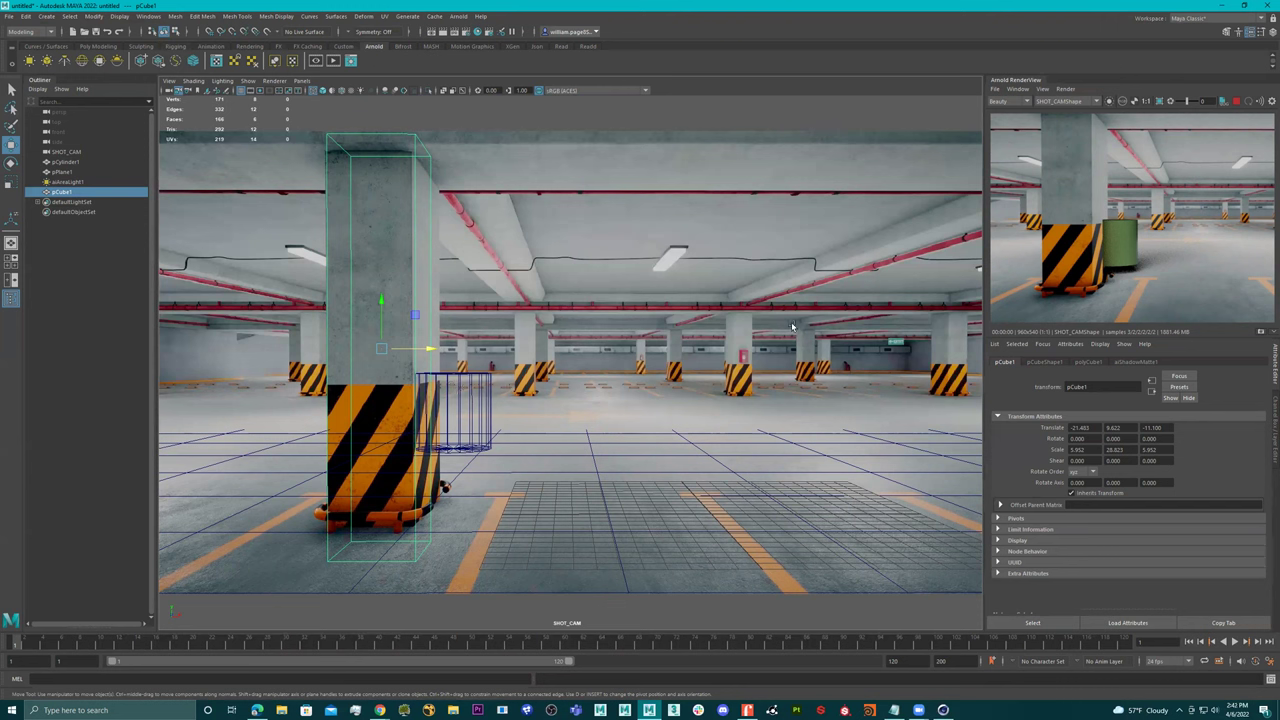
Push the cylinder back to Z -28.2.
{"action": "left_click", "coordinate": [478, 396]}
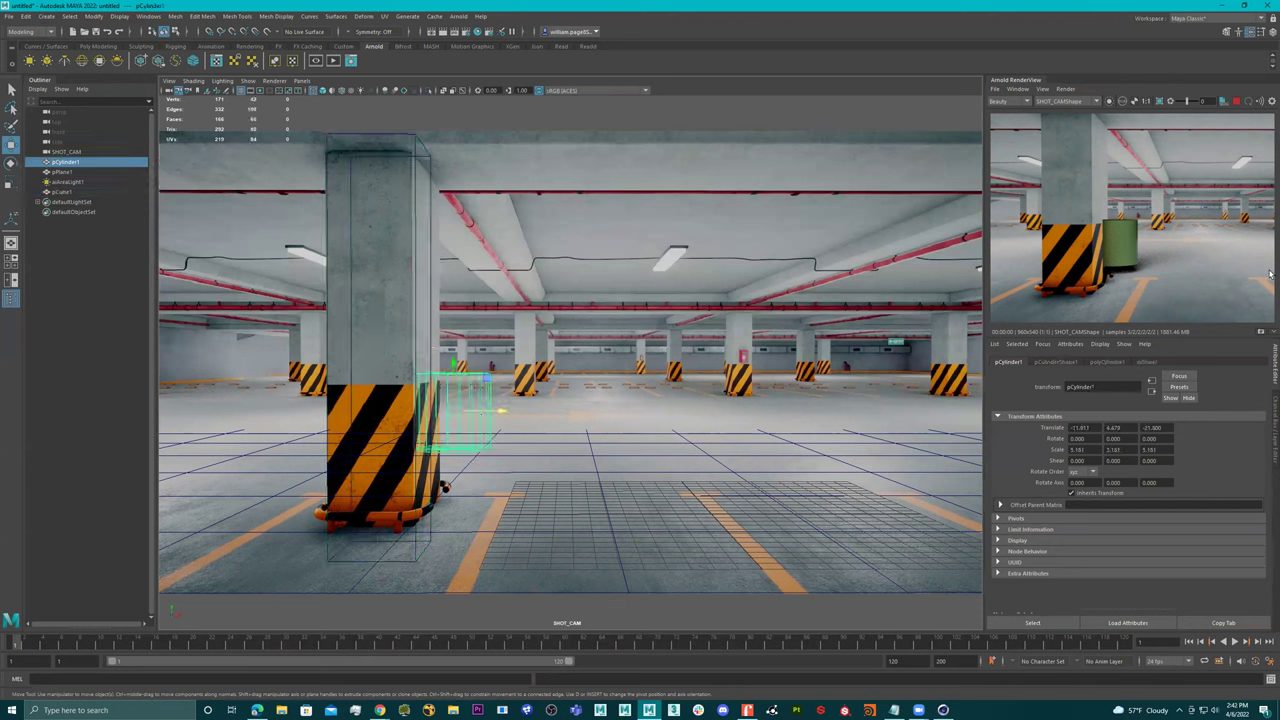
{"action": "middle_click_drag", "start_coordinate": [1168, 427], "coordinate": [1140, 428], "text": "ctrl"}
{"action": "left_click_drag", "start_coordinate": [1139, 427], "coordinate": [969, 426], "text": "ctrl"}
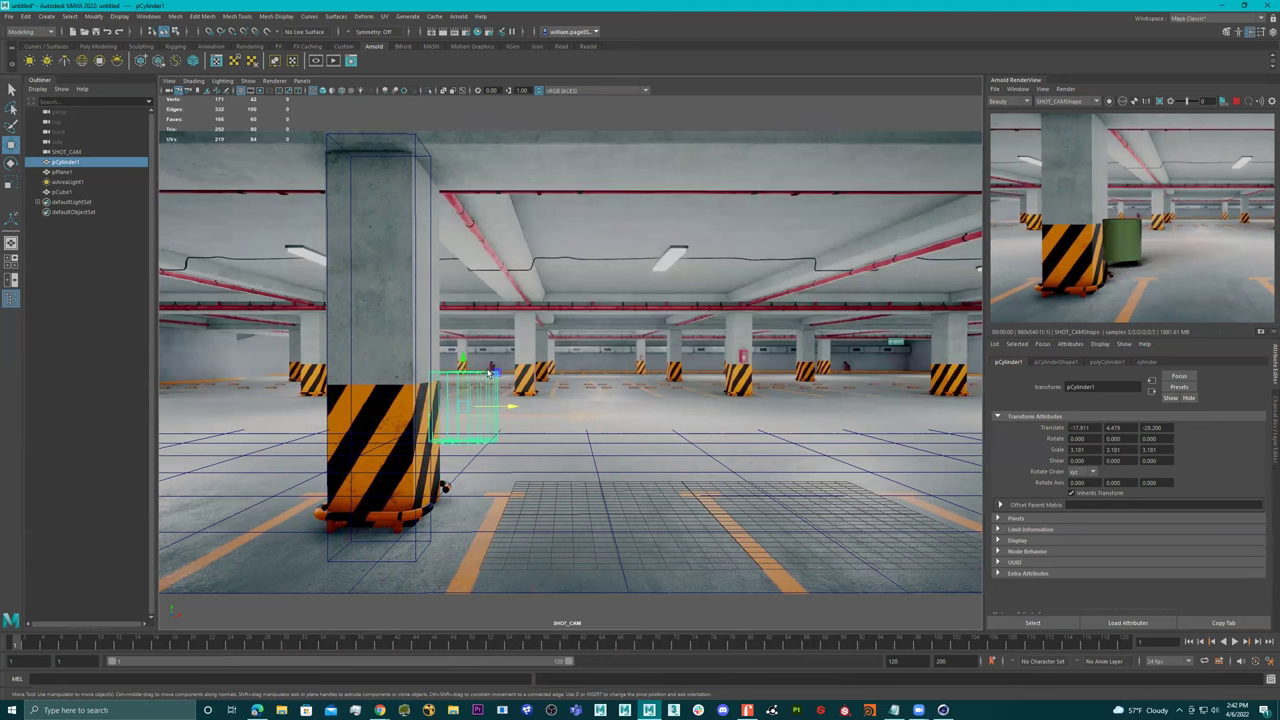
Switch to the perspective view and lower the cylinder to about Y 2.7 so it rests on the ground plane.
{"action": "left_click", "coordinate": [301, 80]}
{"action": "mouse_move", "coordinate": [360, 91]}
{"action": "left_click", "coordinate": [439, 104]}
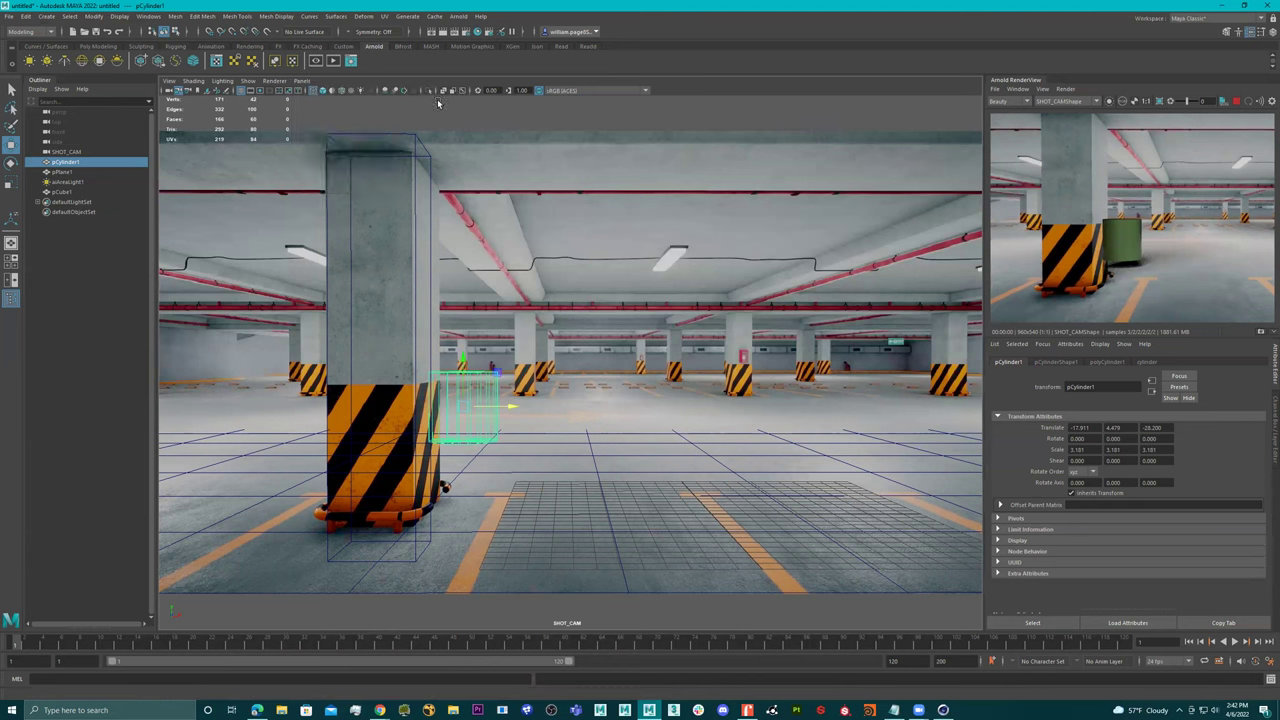
{"action": "left_click_drag", "start_coordinate": [614, 314], "coordinate": [492, 289], "text": "alt"}
{"action": "left_click", "coordinate": [424, 270]}
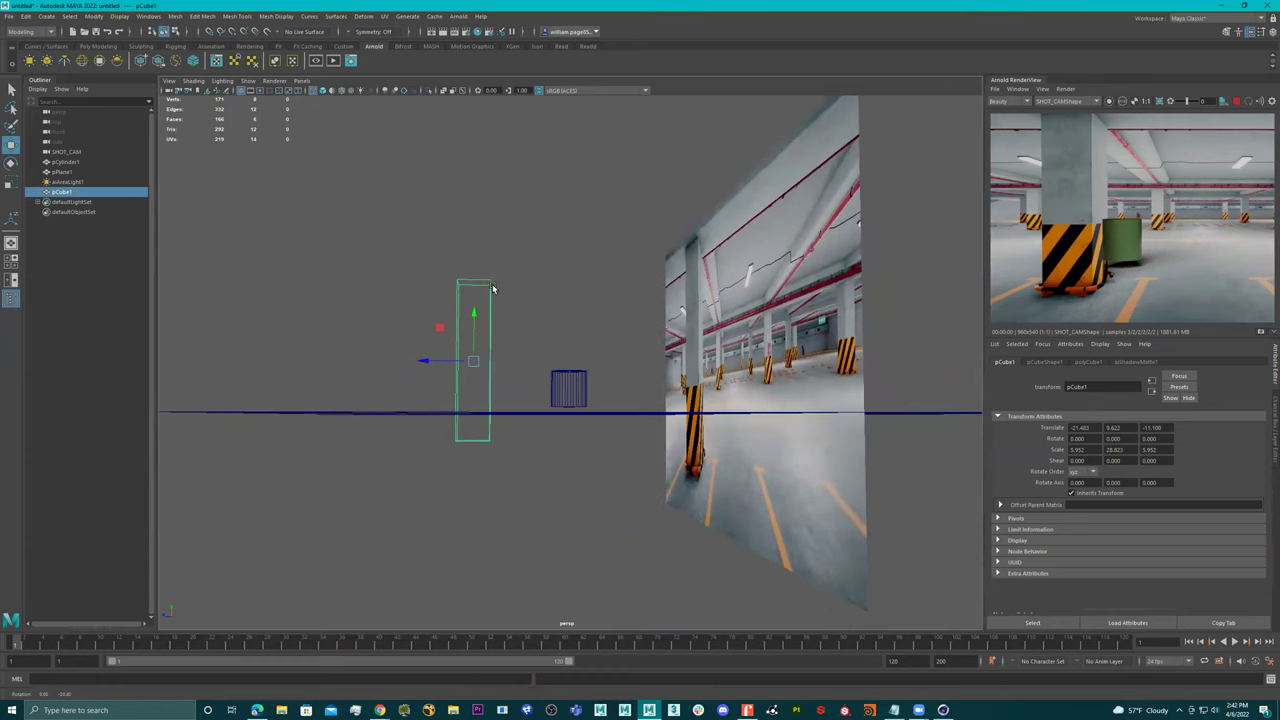
{"action": "left_click", "coordinate": [572, 373]}
{"action": "mouse_move", "coordinate": [568, 355]}
{"action": "left_mouse_down"}
{"action": "mouse_move", "coordinate": [538, 345]}
{"action": "mouse_move", "coordinate": [566, 343]}
{"action": "left_mouse_up"}
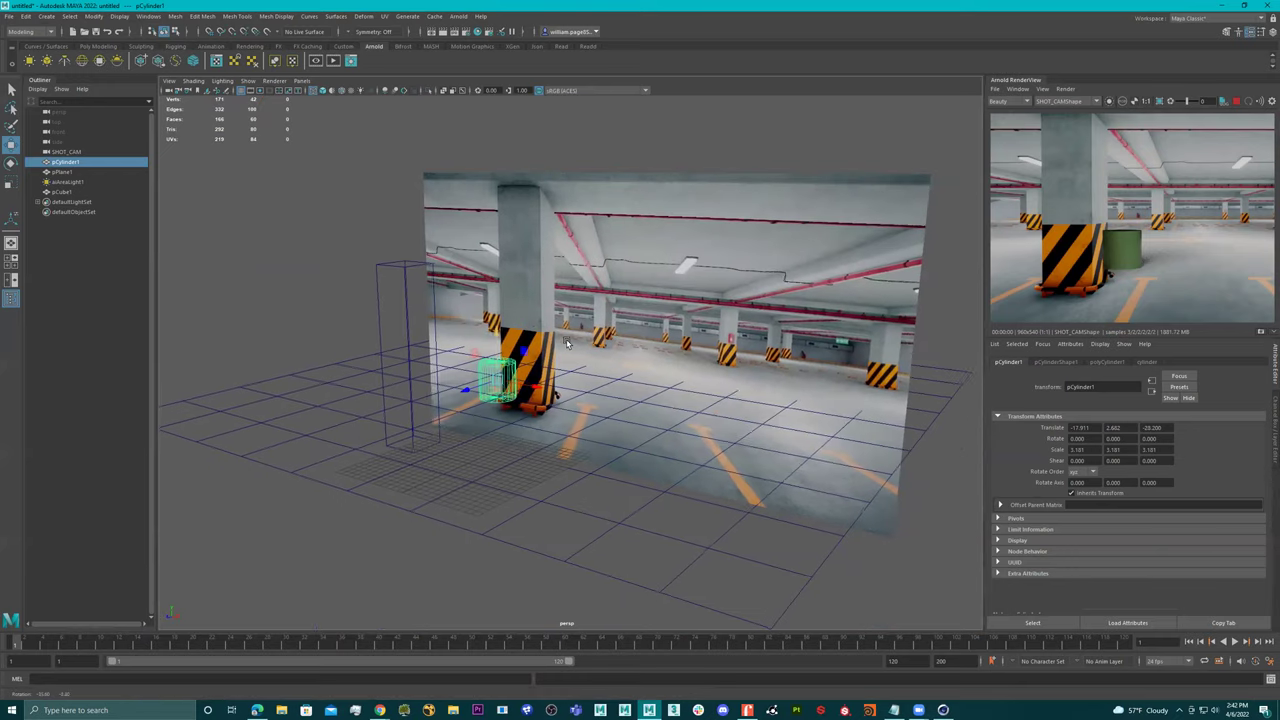
Move the pillar cube back along Z toward the cylinder and check the contact area close up in the Arnold render.
{"action": "left_click", "coordinate": [404, 290]}
{"action": "mouse_move", "coordinate": [382, 364]}
{"action": "left_mouse_down"}
{"action": "mouse_move", "coordinate": [408, 360]}
{"action": "mouse_move", "coordinate": [386, 360]}
{"action": "left_mouse_up"}
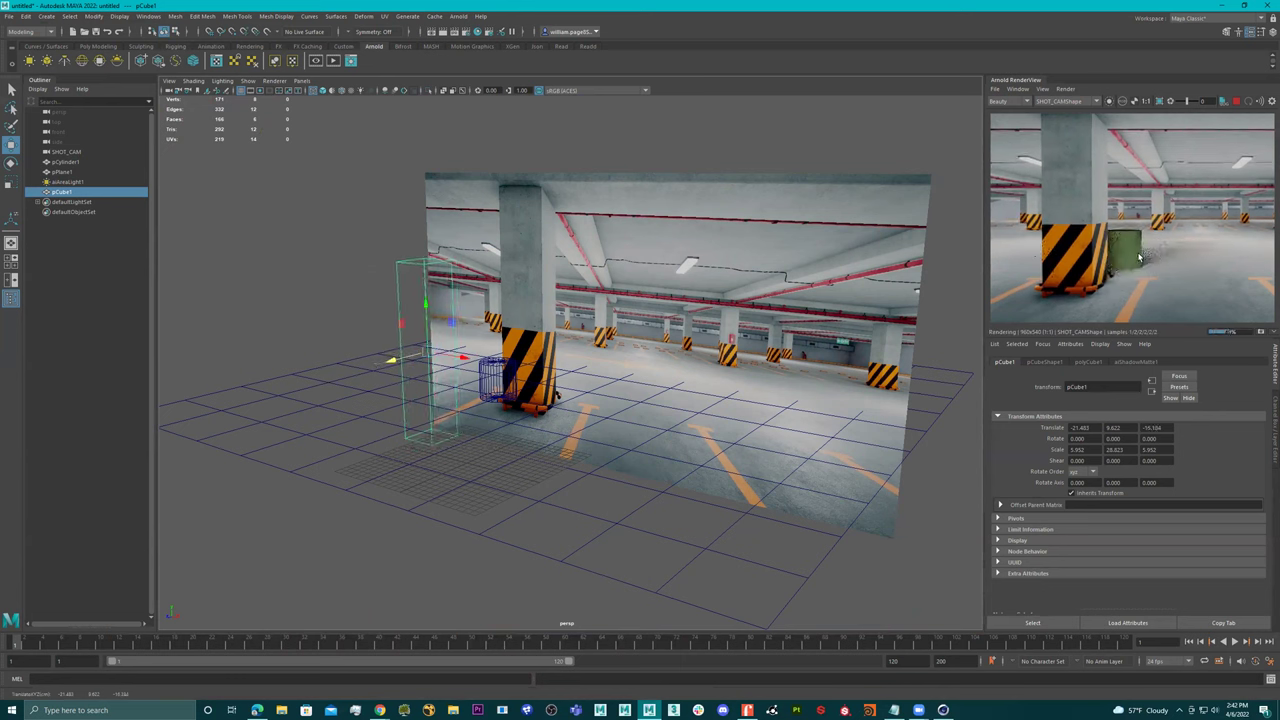
{"action": "scroll", "coordinate": [1116, 242], "scroll_direction": "up", "scroll_amount": 3}
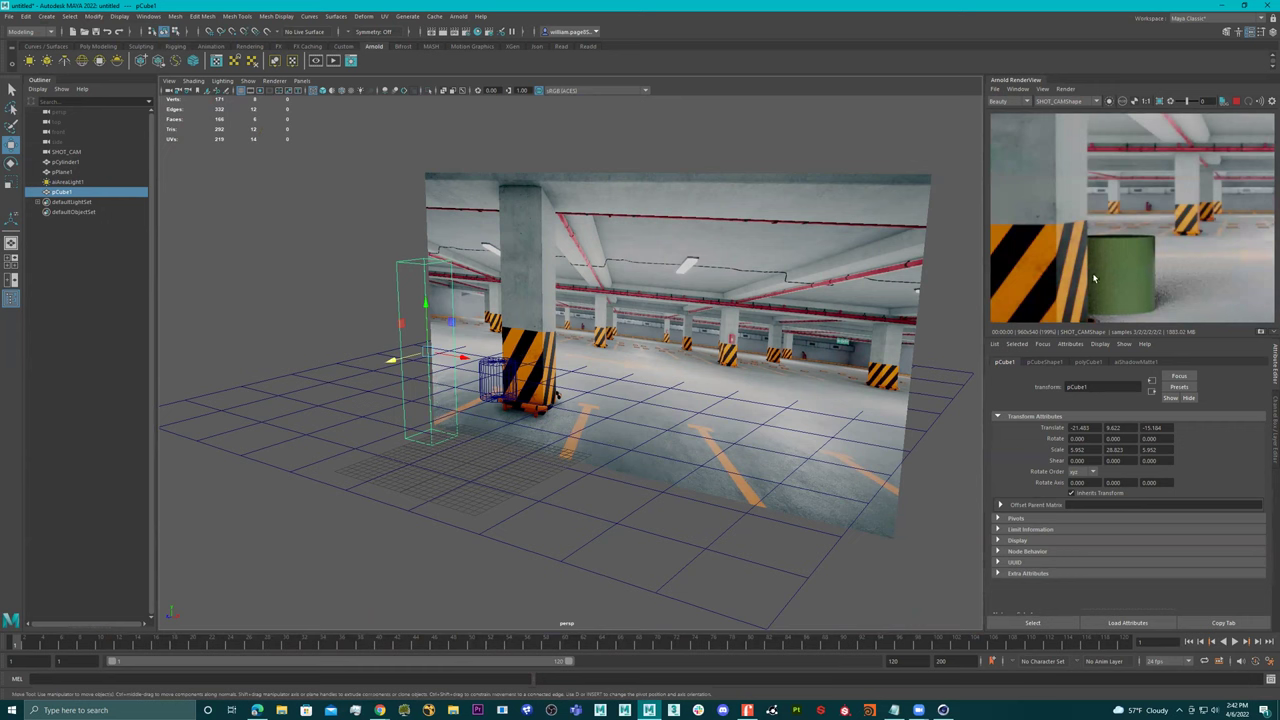
Return to the SHOT_CAM view, realign the cube with the pillar along X, and scale it uniformly to about 6.31 wide and 30.6 tall.
{"action": "left_click", "coordinate": [301, 80]}
{"action": "mouse_move", "coordinate": [340, 92]}
{"action": "left_click", "coordinate": [430, 93]}
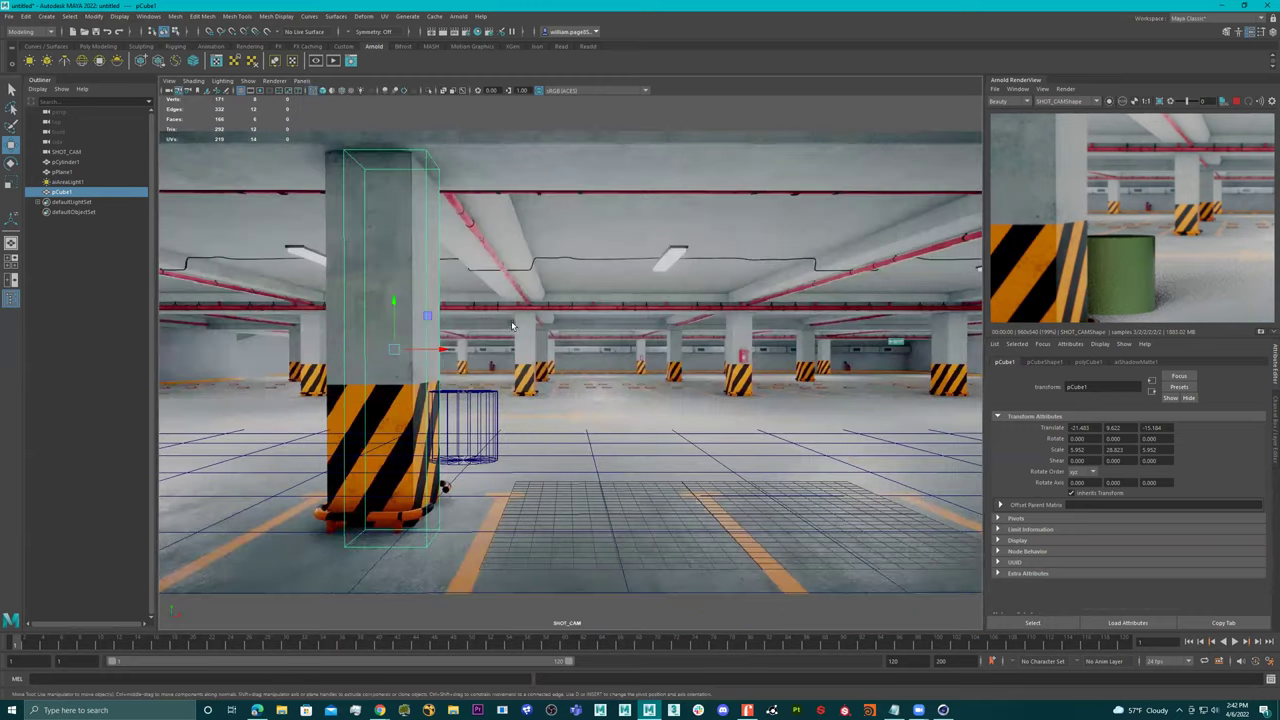
{"action": "left_click_drag", "start_coordinate": [433, 357], "coordinate": [420, 350]}
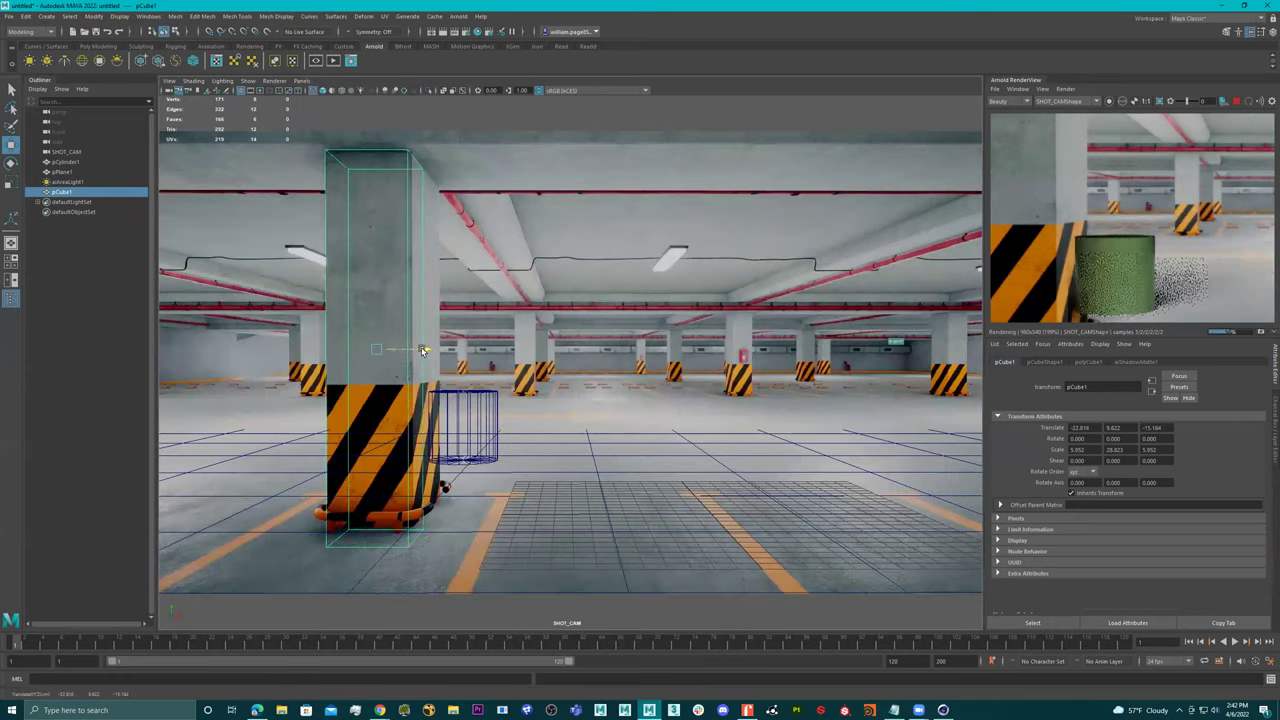
{"action": "key", "text": "r"}
{"action": "left_click_drag", "start_coordinate": [373, 350], "coordinate": [413, 352]}
{"action": "key", "text": "w"}
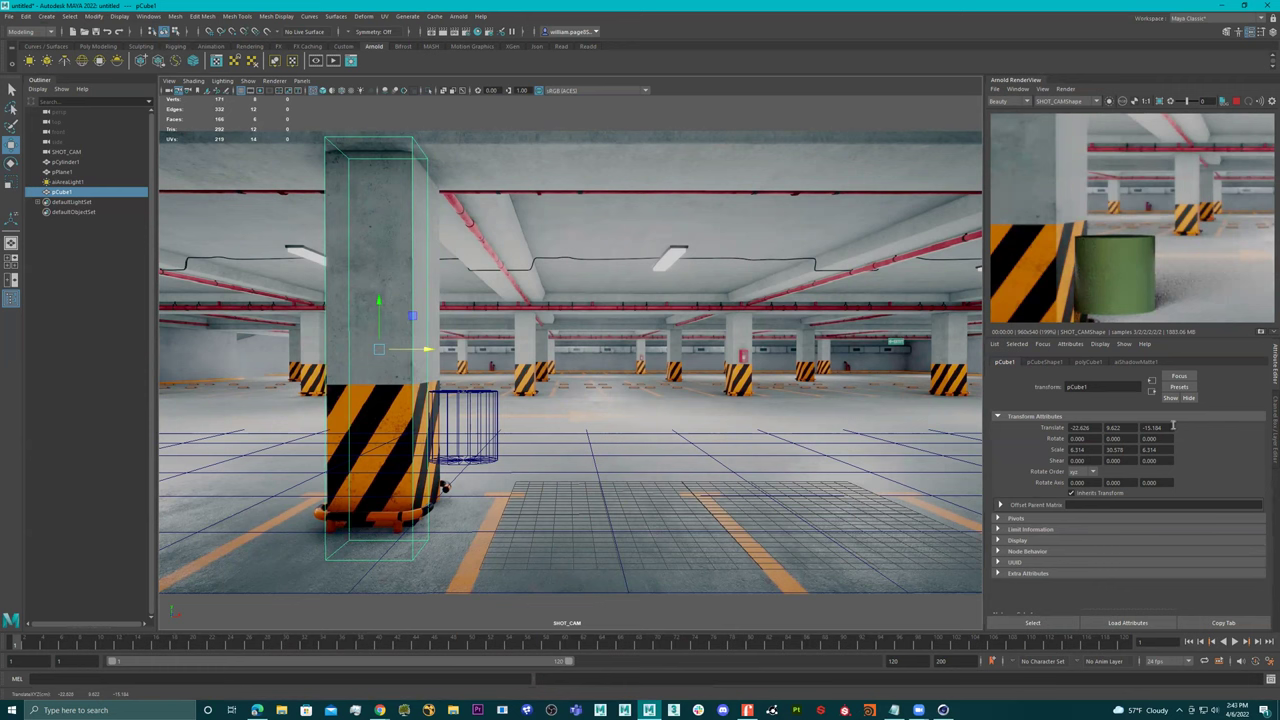
Push the cube back to about Z -20.8, widen its X scale to about 7.23, and slide it to about X -23.1 against the pillar's edge.
{"action": "left_click_drag", "start_coordinate": [1175, 427], "coordinate": [1147, 427], "text": "ctrl"}
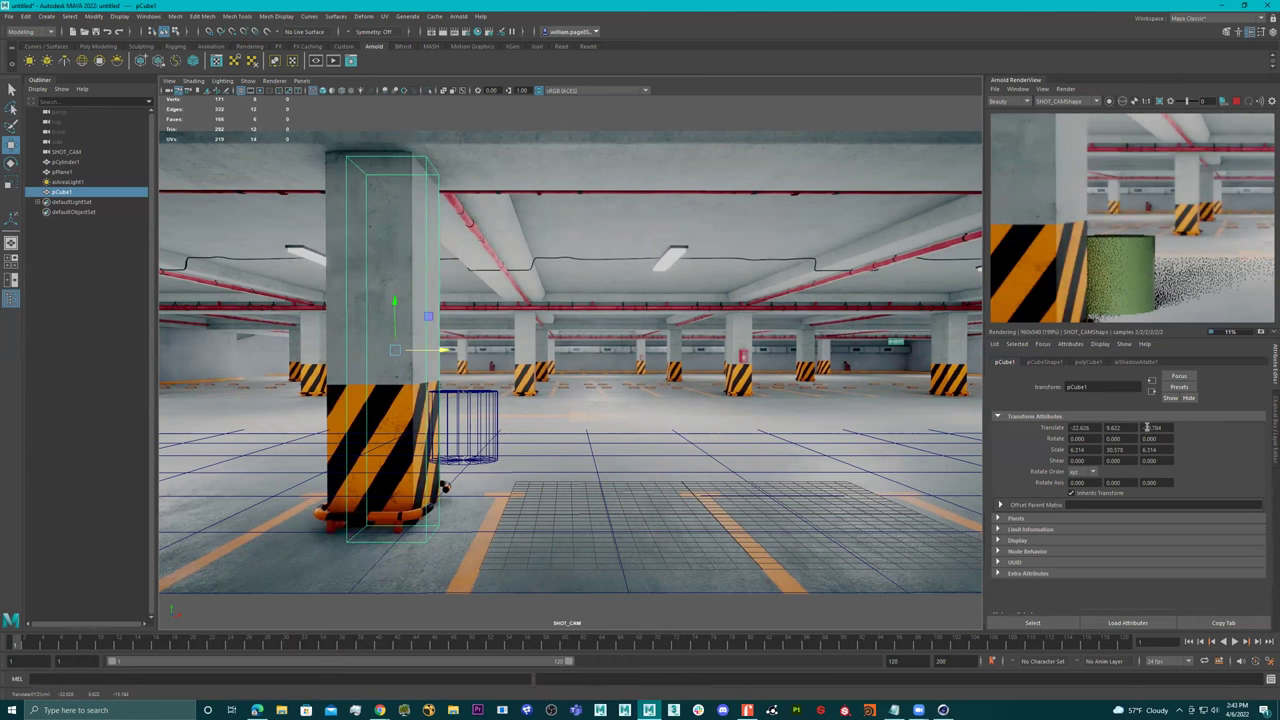
{"action": "key", "text": "r"}
{"action": "left_click_drag", "start_coordinate": [440, 352], "coordinate": [422, 352]}
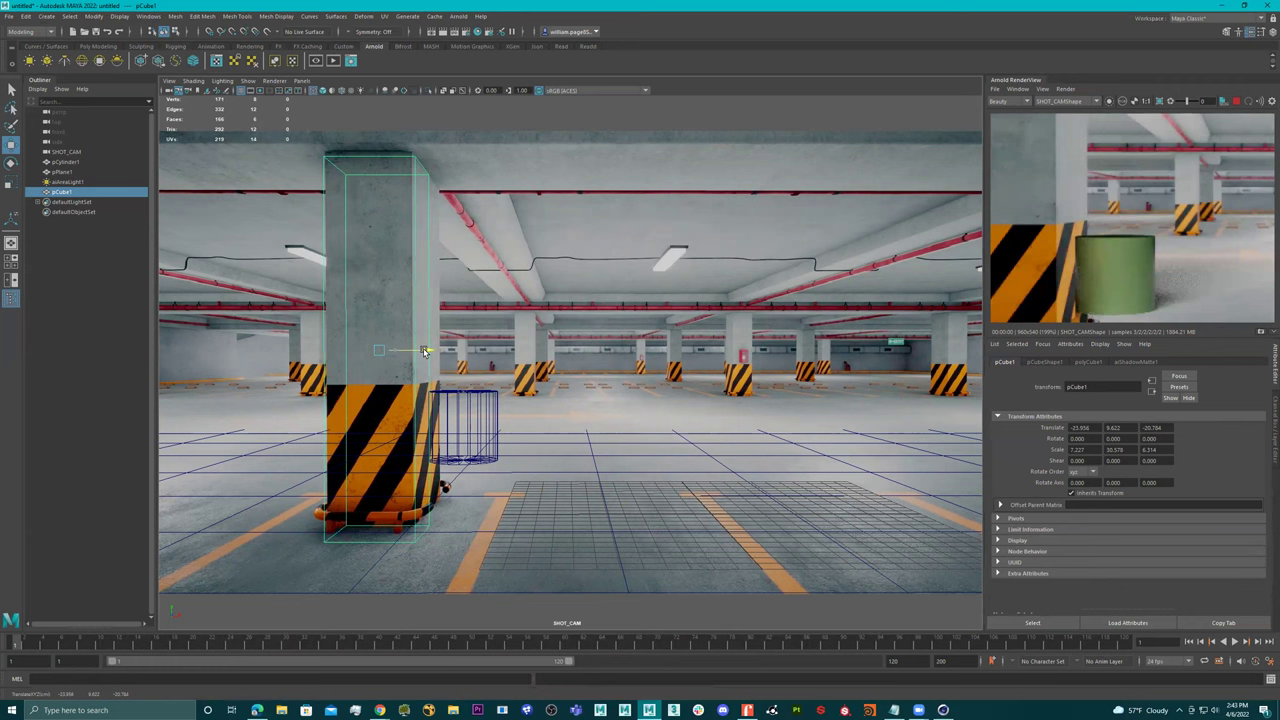
{"action": "left_click_drag", "start_coordinate": [416, 351], "coordinate": [428, 351]}
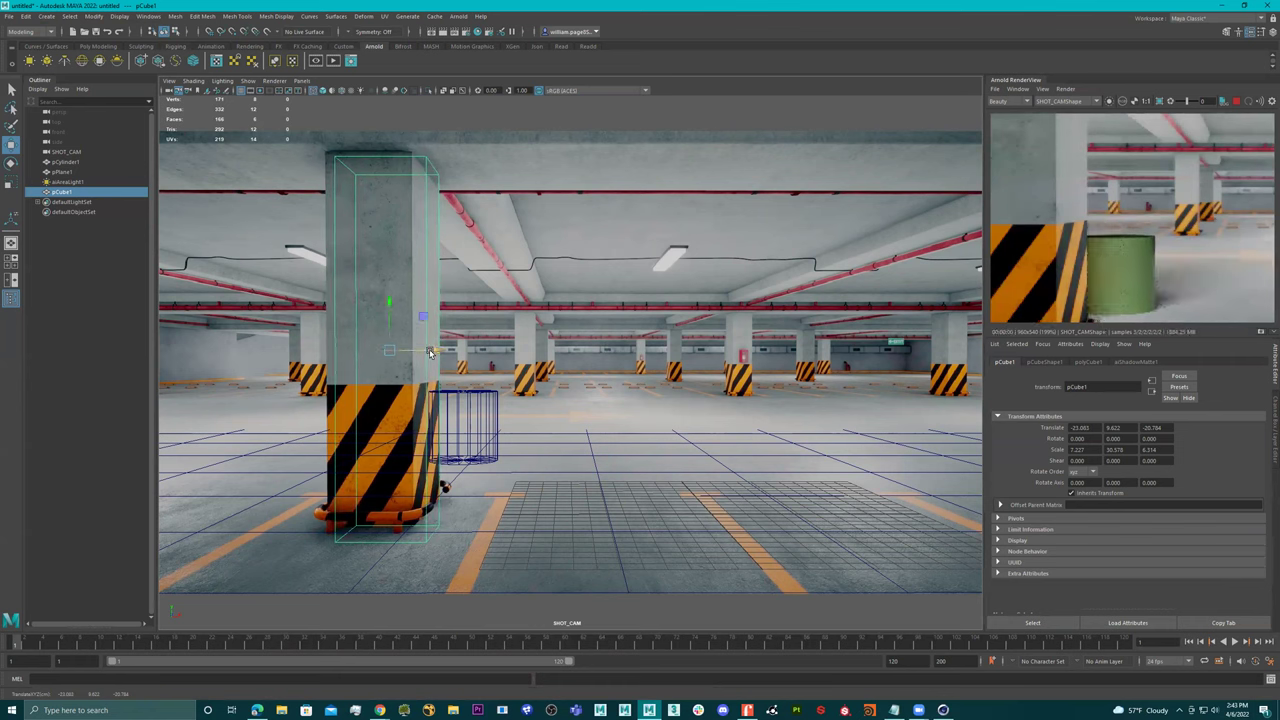
{"action": "left_click", "coordinate": [442, 351]}
{"action": "right_click", "coordinate": [344, 225]}
{"action": "left_click", "coordinate": [346, 238]}
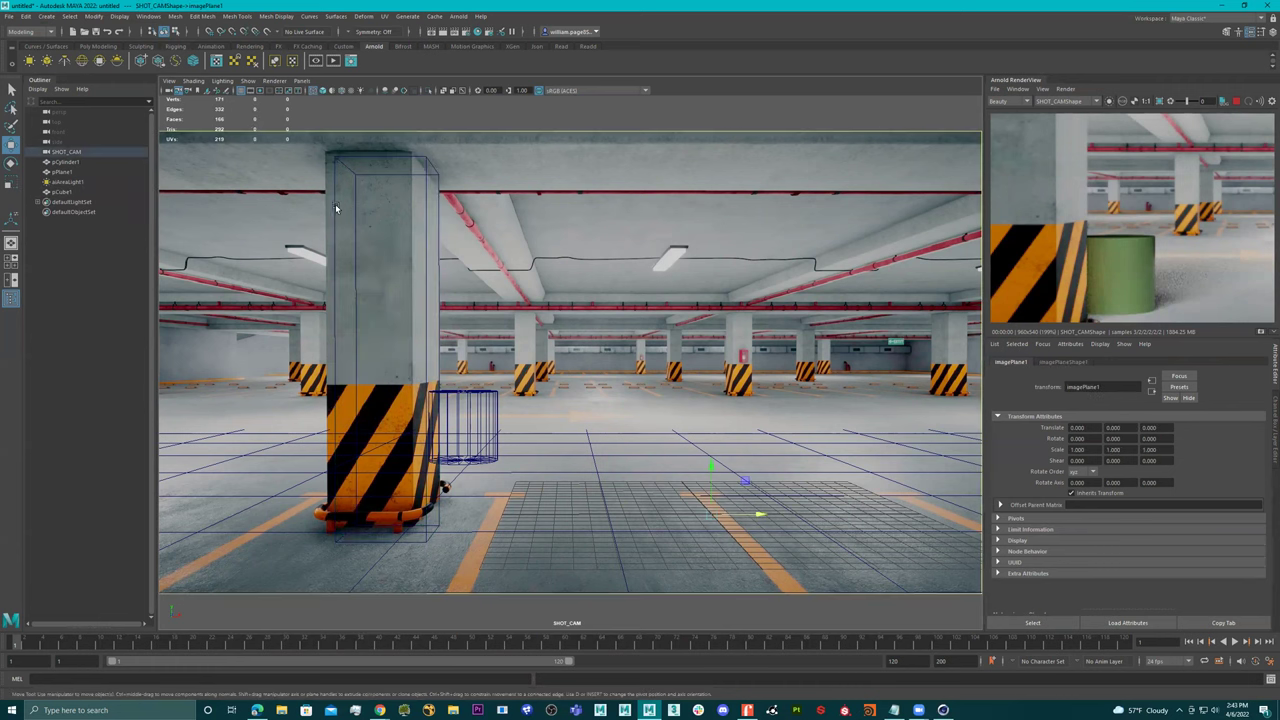
Select the vertices on the pillar cube's outer side and shift them along X to match the pillar's far edge in the backplate.
{"action": "left_click", "coordinate": [338, 209]}
{"action": "right_click_drag", "start_coordinate": [335, 209], "coordinate": [286, 209]}
{"action": "left_click_drag", "start_coordinate": [265, 126], "coordinate": [360, 416]}
{"action": "left_click", "coordinate": [385, 540]}
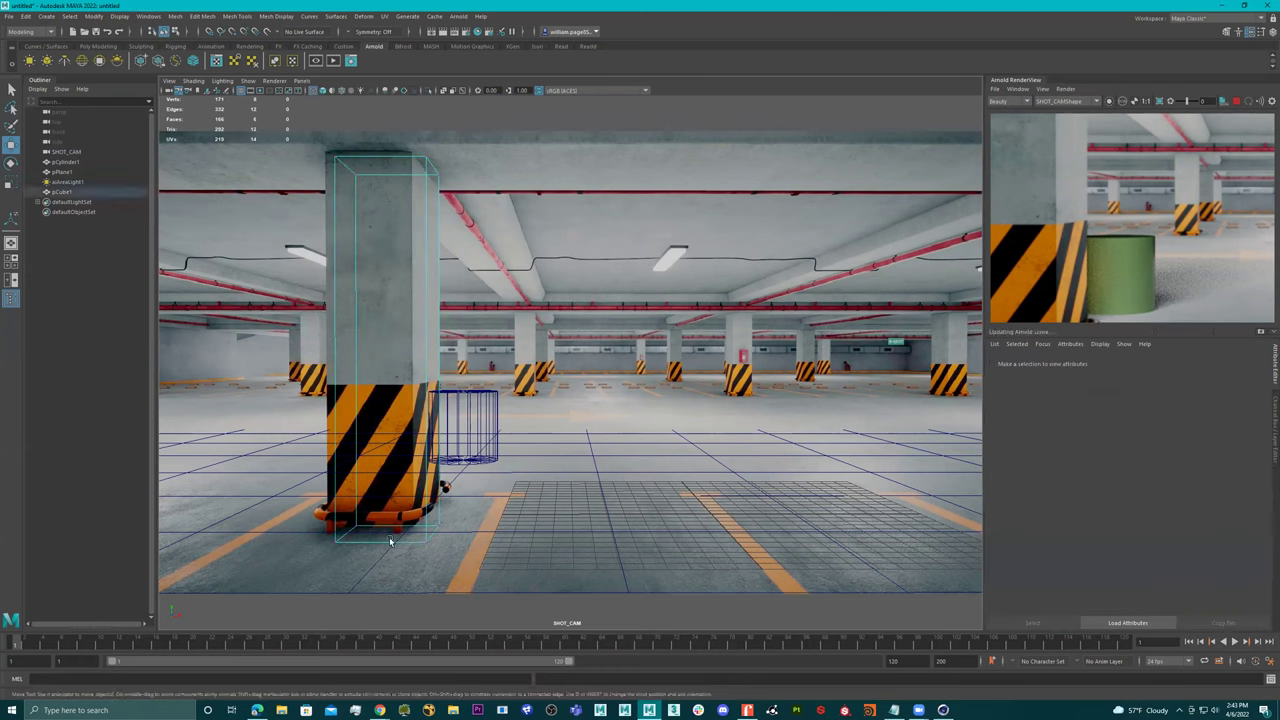
{"action": "left_click_drag", "start_coordinate": [393, 352], "coordinate": [383, 349]}
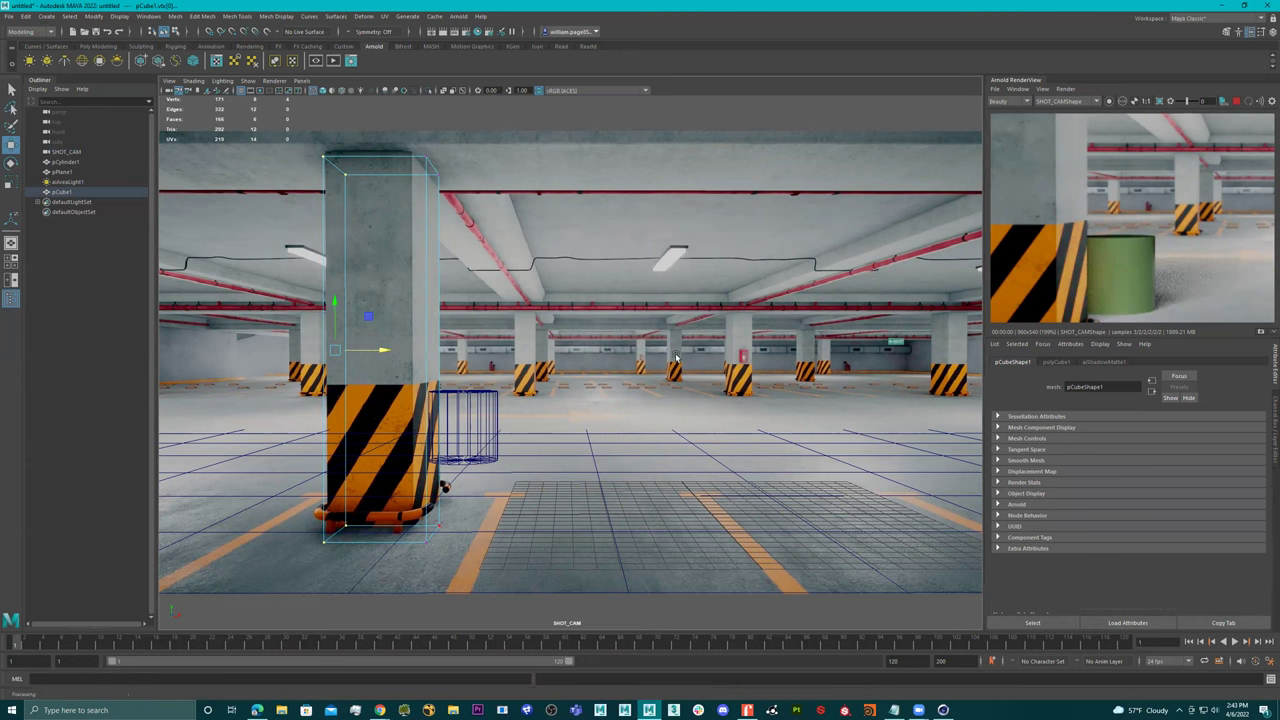
Move the cylinder along X to about -18.9 so the pillar partly covers it in the Arnold render.
{"action": "scroll", "coordinate": [1086, 261], "scroll_direction": "down", "scroll_amount": 3}
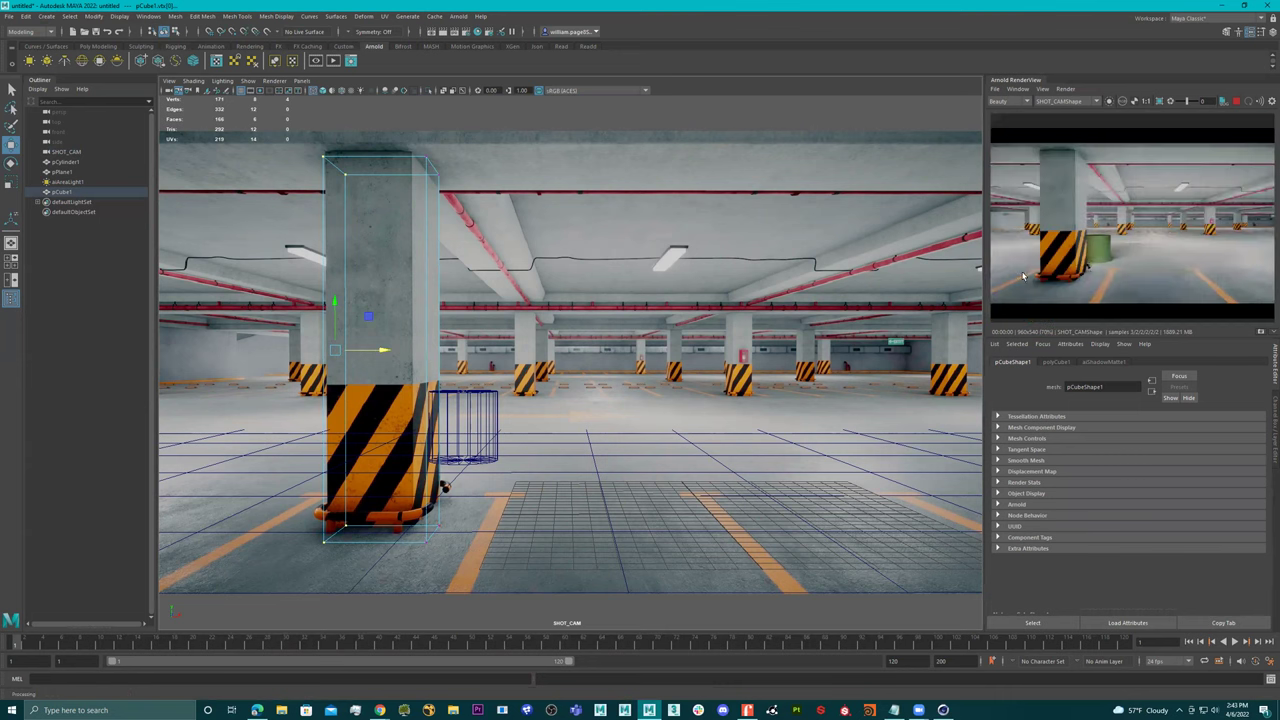
{"action": "left_click", "coordinate": [467, 398]}
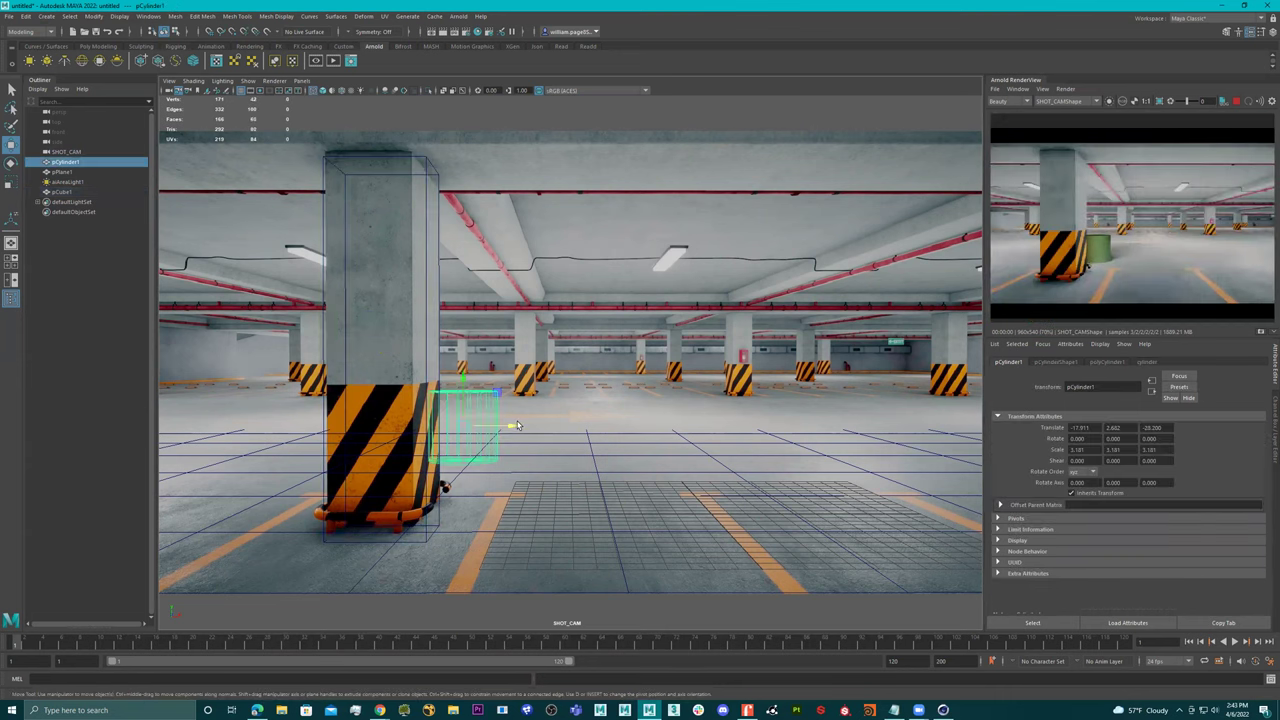
{"action": "mouse_move", "coordinate": [512, 429]}
{"action": "left_mouse_down"}
{"action": "mouse_move", "coordinate": [376, 426]}
{"action": "mouse_move", "coordinate": [510, 428]}
{"action": "mouse_move", "coordinate": [703, 472]}
{"action": "mouse_move", "coordinate": [502, 445]}
{"action": "left_mouse_up"}
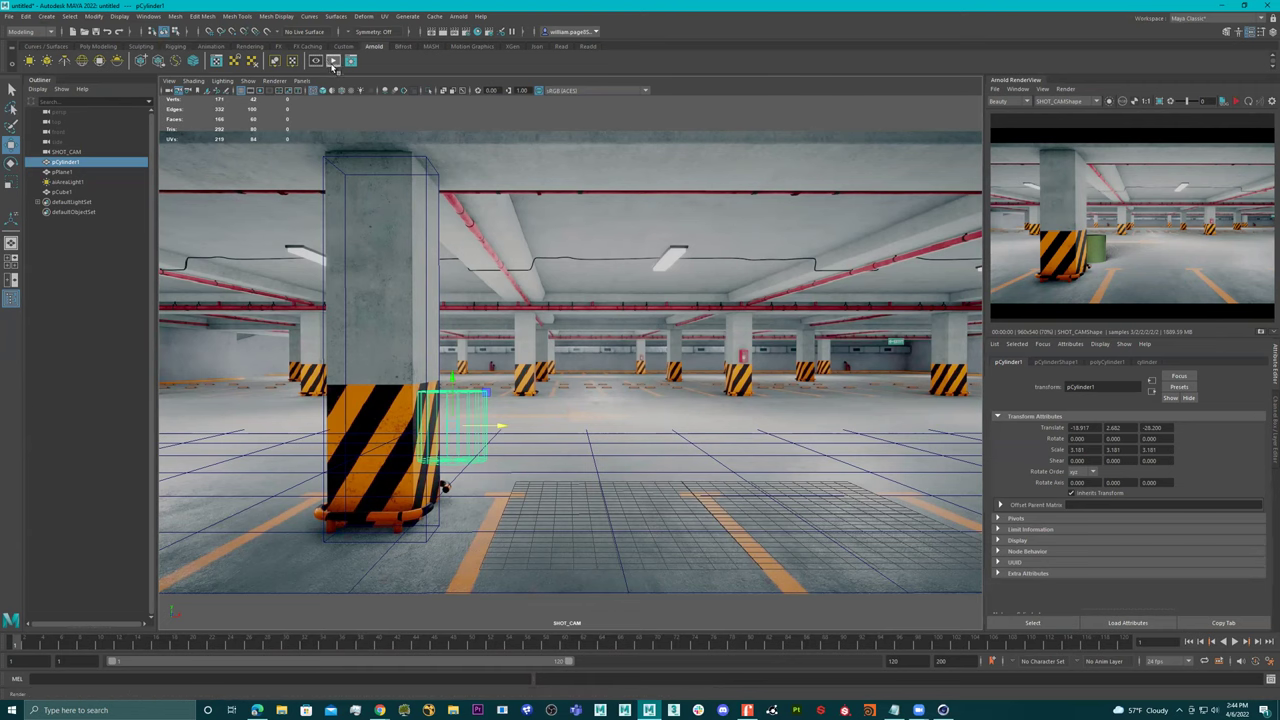
Render the current frame in the Render View, enlarge it to inspect the cylinder behind the pillar, and close it.
{"action": "left_click", "coordinate": [441, 31]}
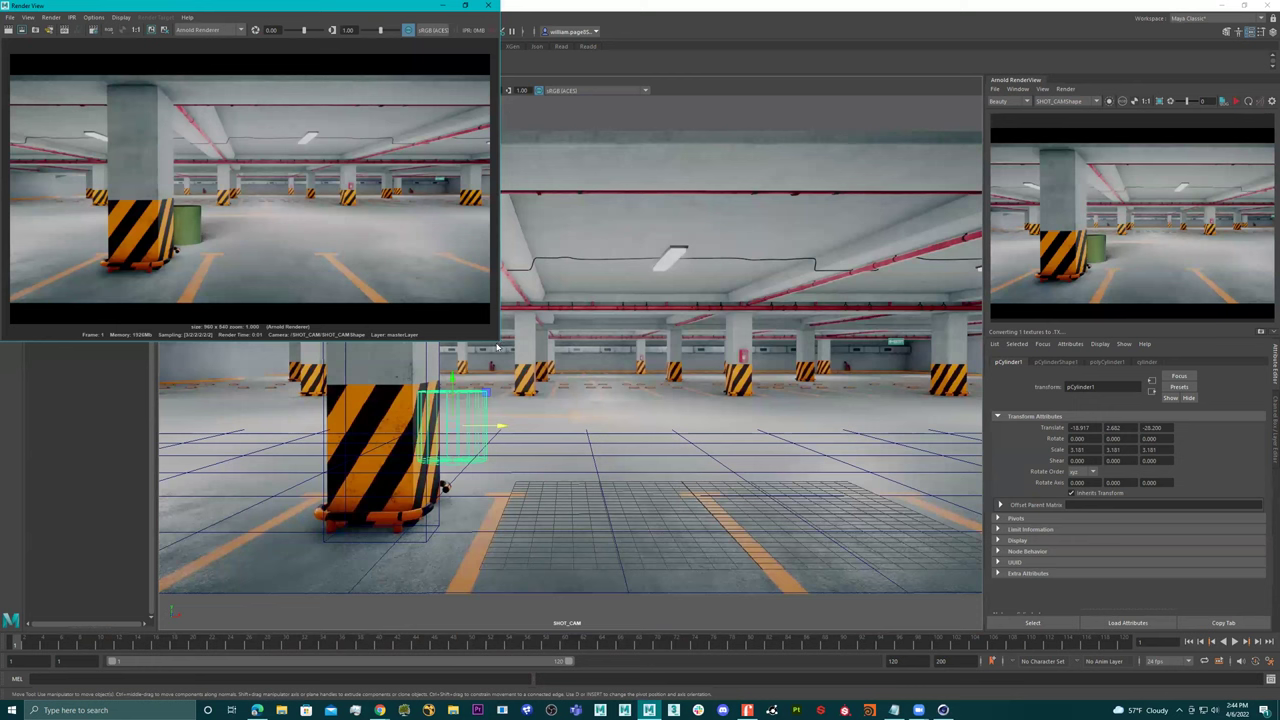
{"action": "left_click", "coordinate": [496, 340]}
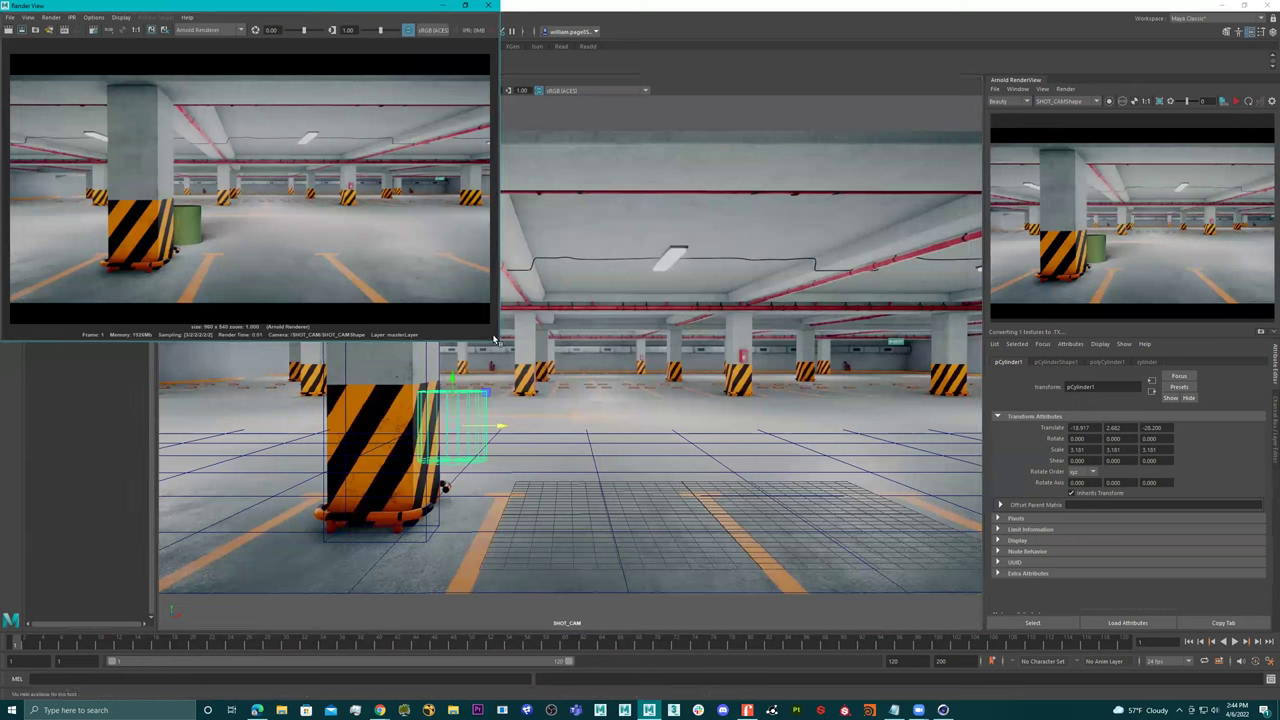
{"action": "double_click", "coordinate": [406, 8]}
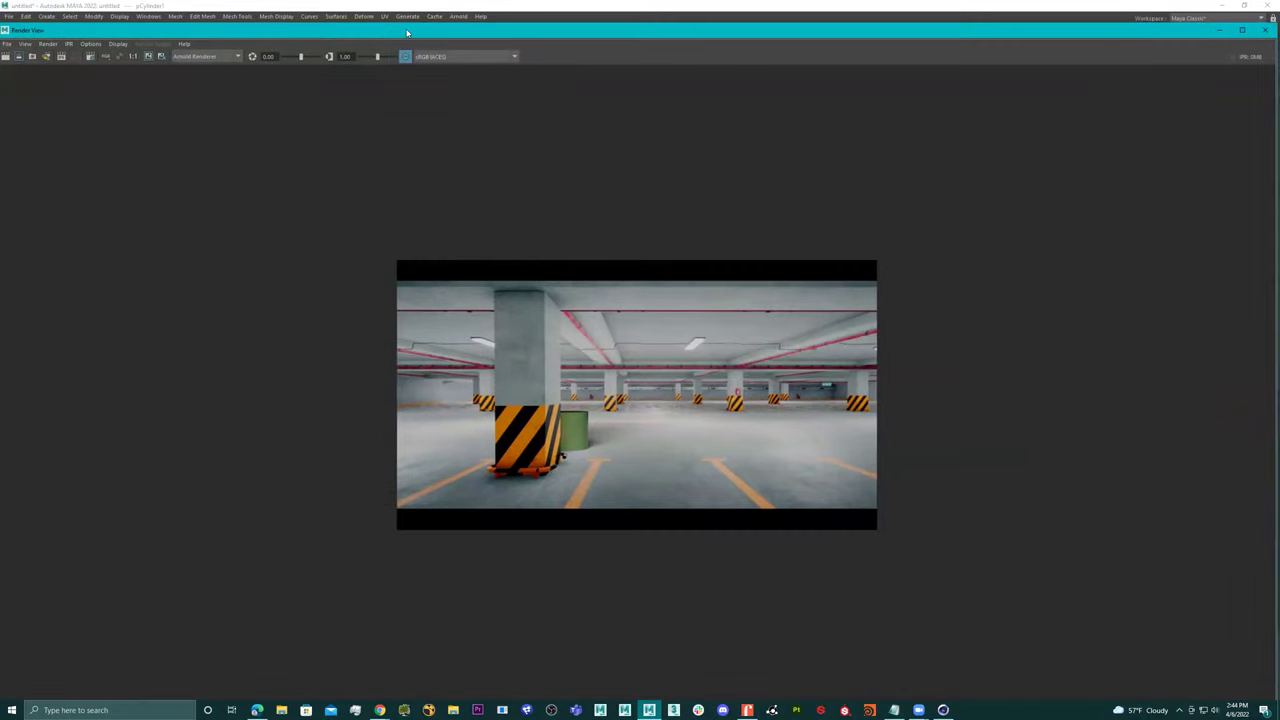
{"action": "left_click_drag", "start_coordinate": [410, 33], "coordinate": [398, 45]}
{"action": "scroll", "coordinate": [553, 371], "scroll_direction": "up", "scroll_amount": 1}
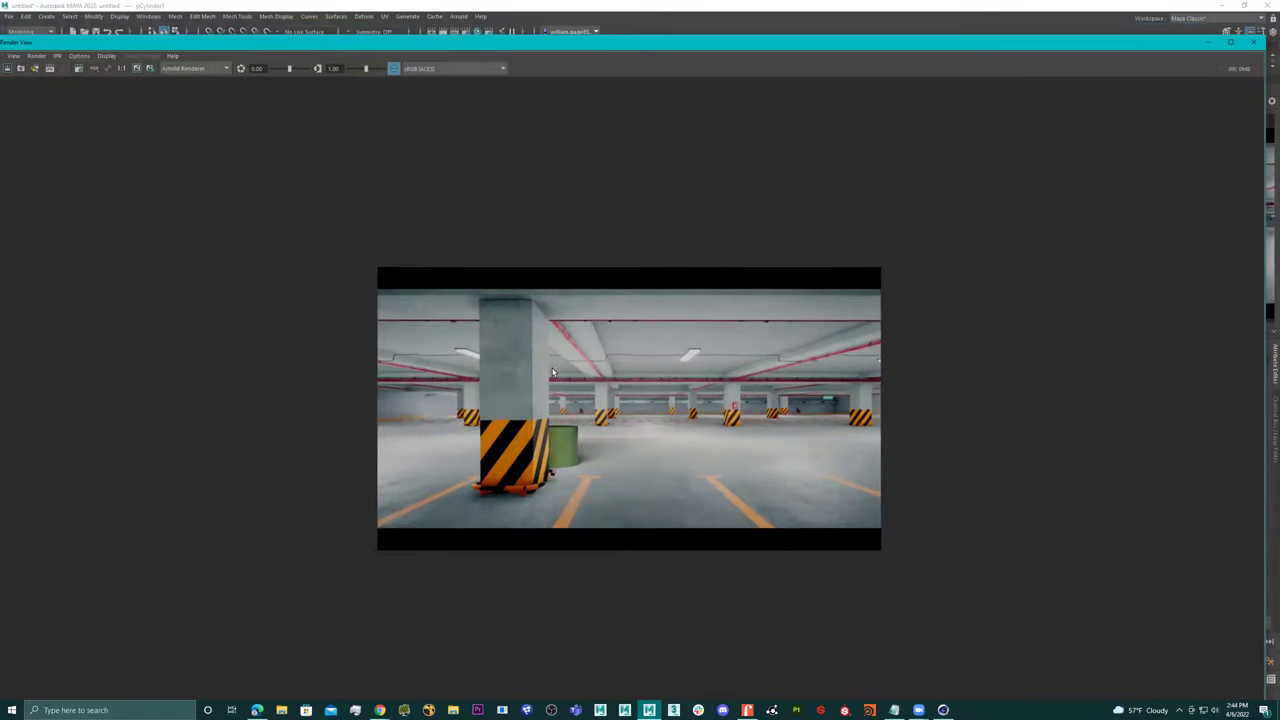
{"action": "left_click", "coordinate": [1254, 42]}
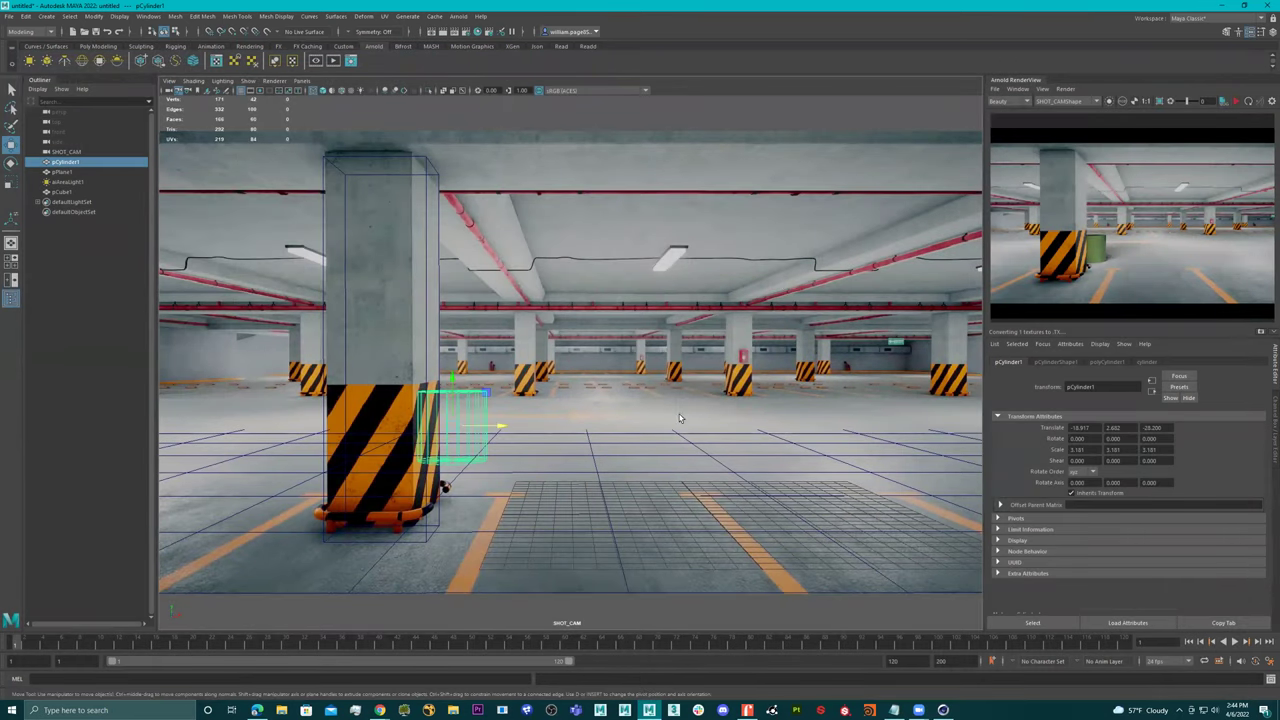
Switch to the web browser, search for "arnold maya" in a new tab, and open the Arnold for Maya User Guide.
{"action": "left_click", "coordinate": [257, 710]}
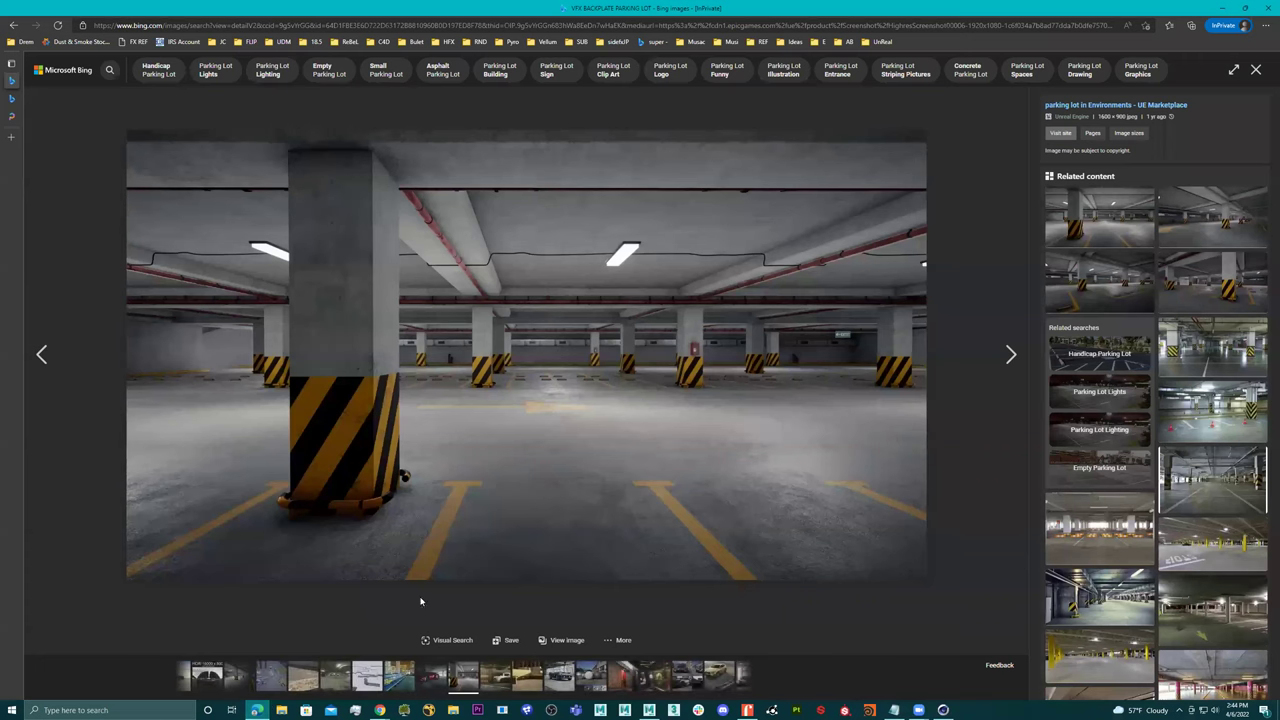
{"action": "left_click", "coordinate": [11, 136]}
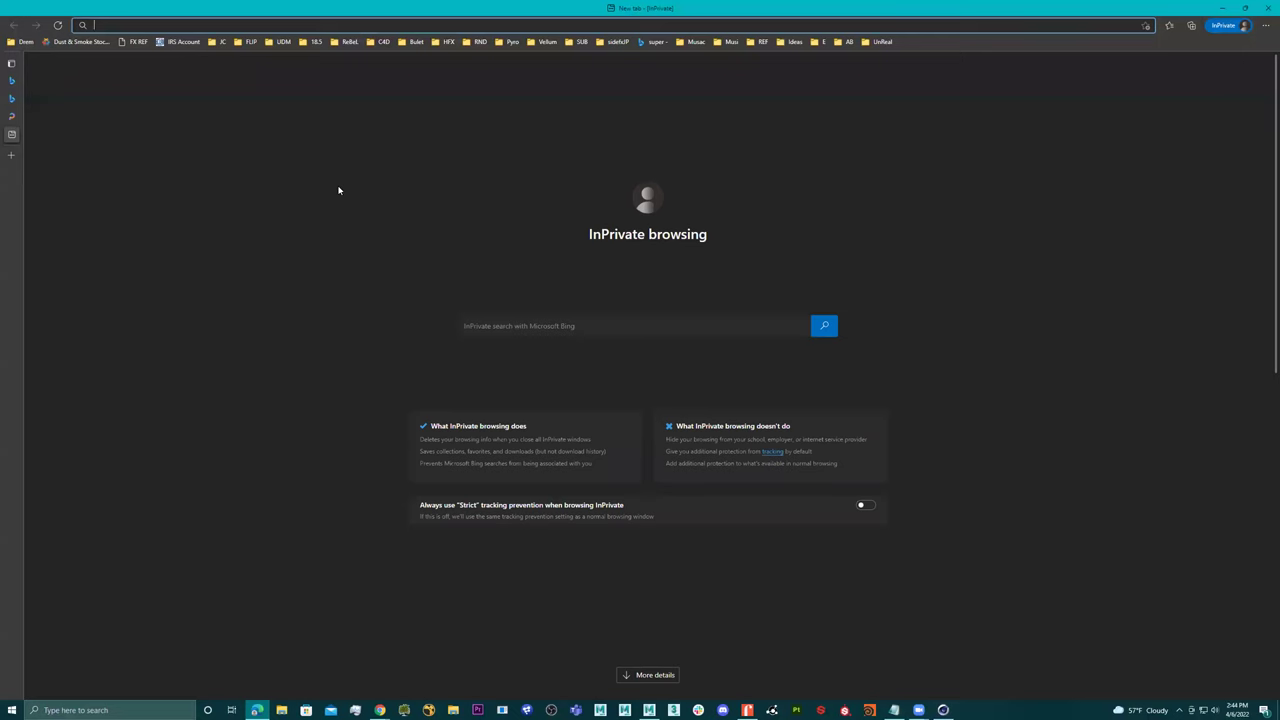
{"action": "type", "text": "arnold maya"}
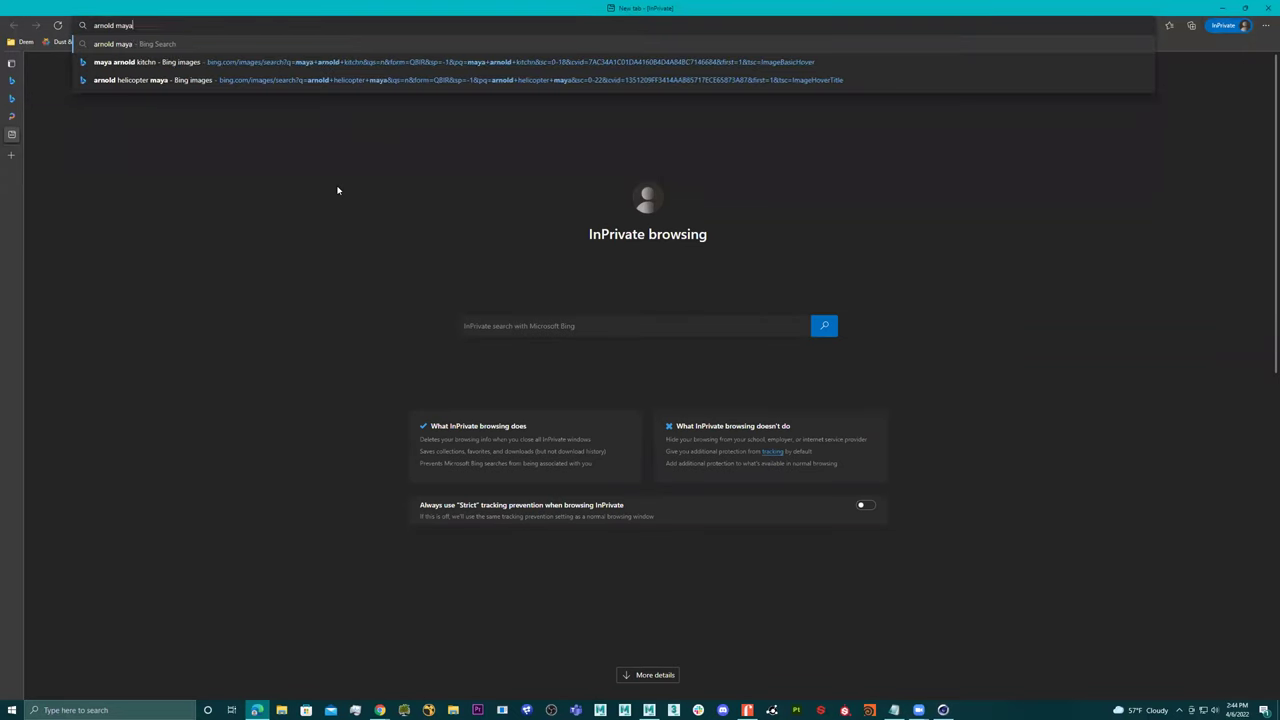
{"action": "key", "text": "Return"}
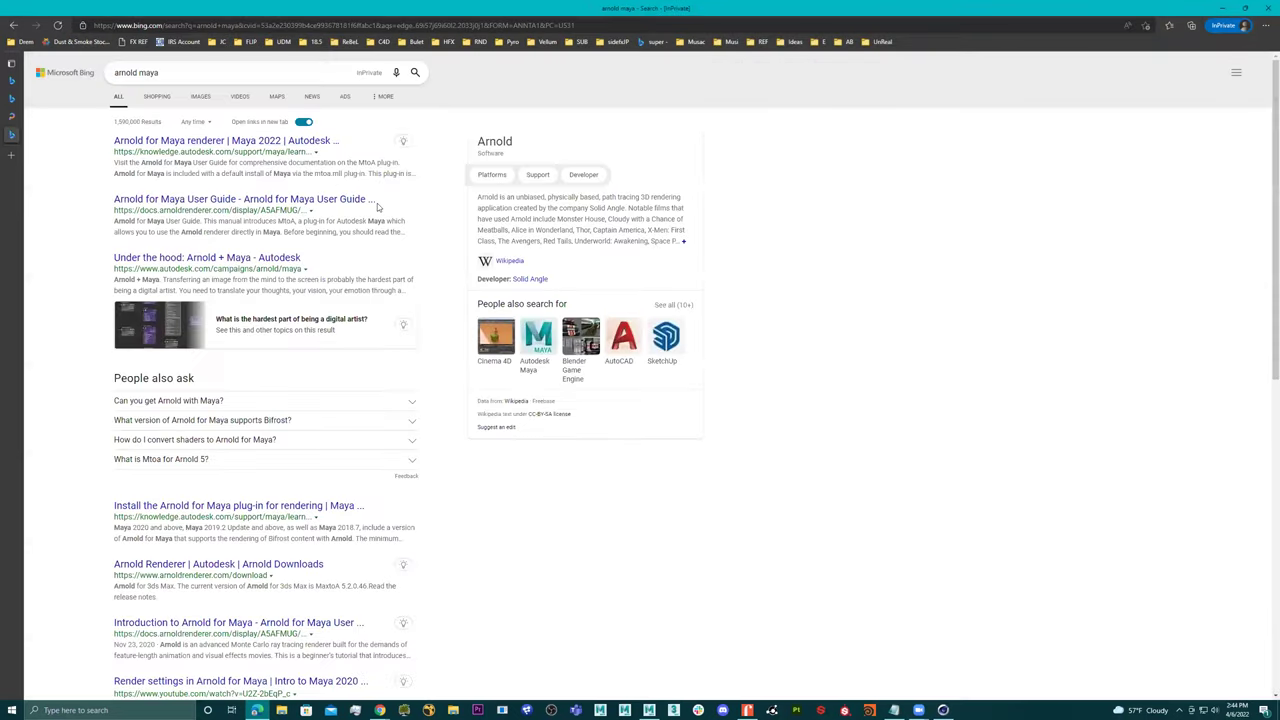
{"action": "left_click", "coordinate": [229, 200]}
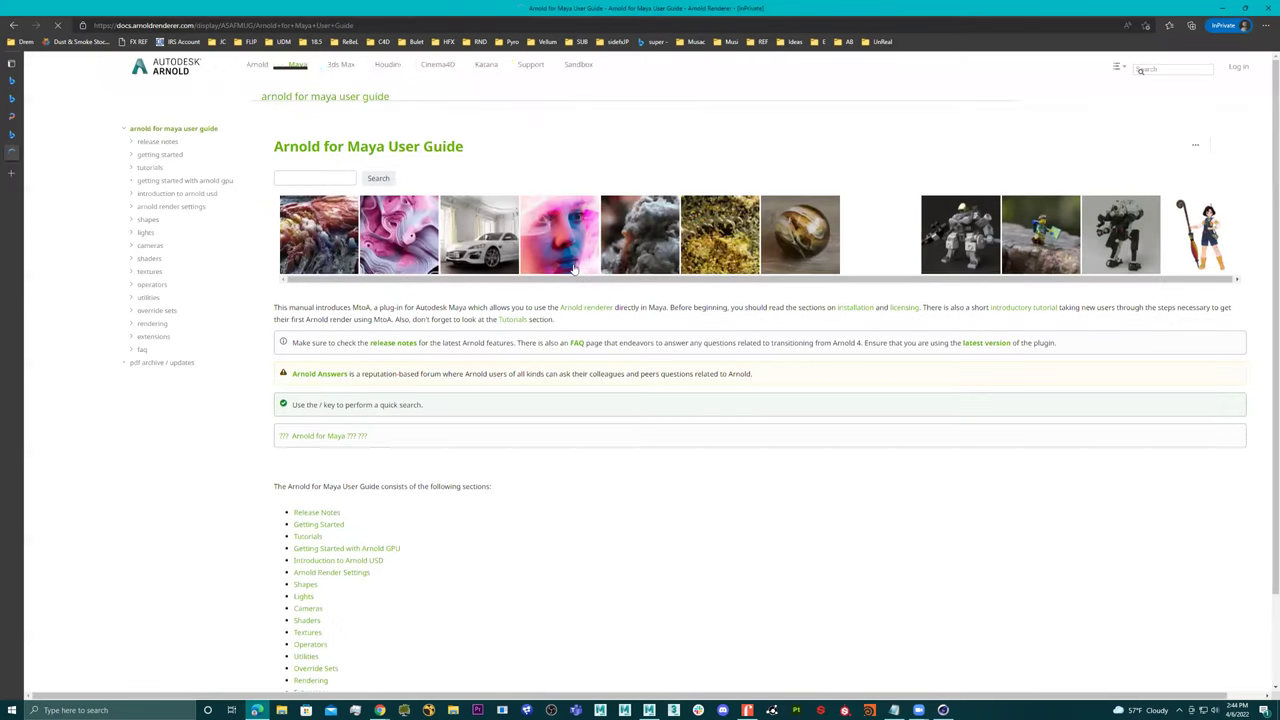
{"action": "scroll", "coordinate": [372, 552], "scroll_direction": "down", "scroll_amount": 2}
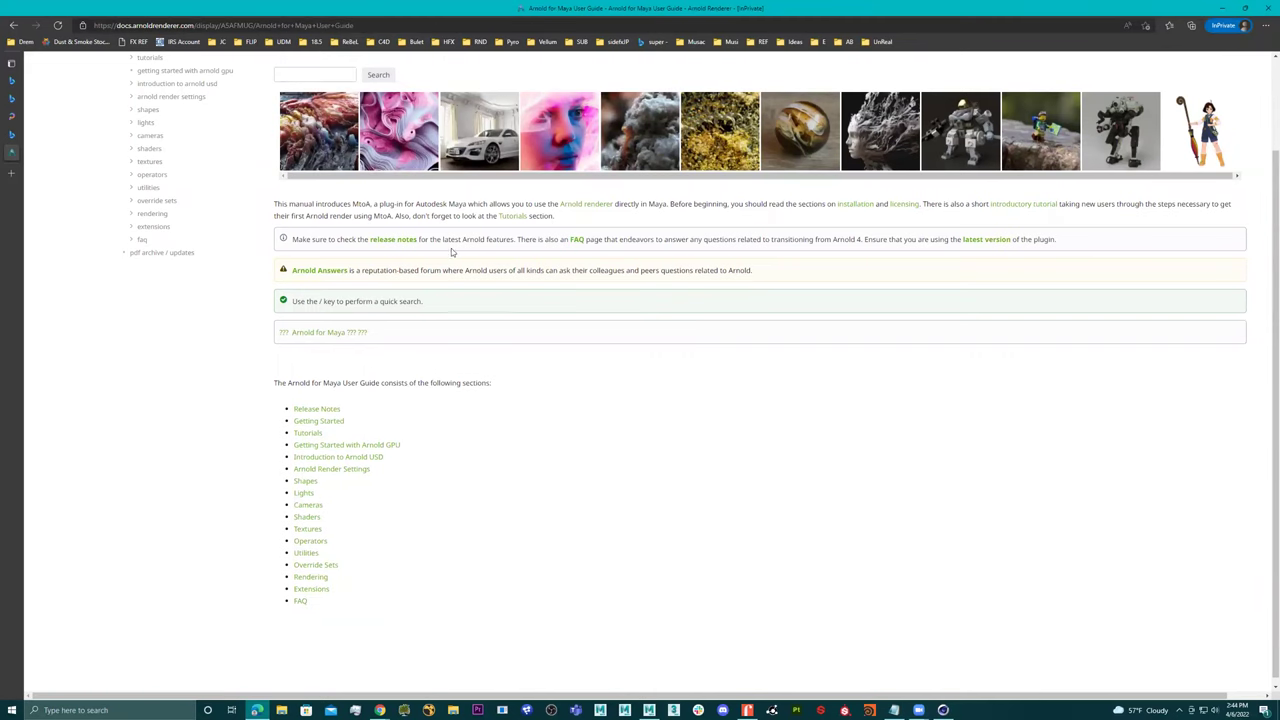
{"action": "scroll", "coordinate": [533, 300], "scroll_direction": "up", "scroll_amount": 2}
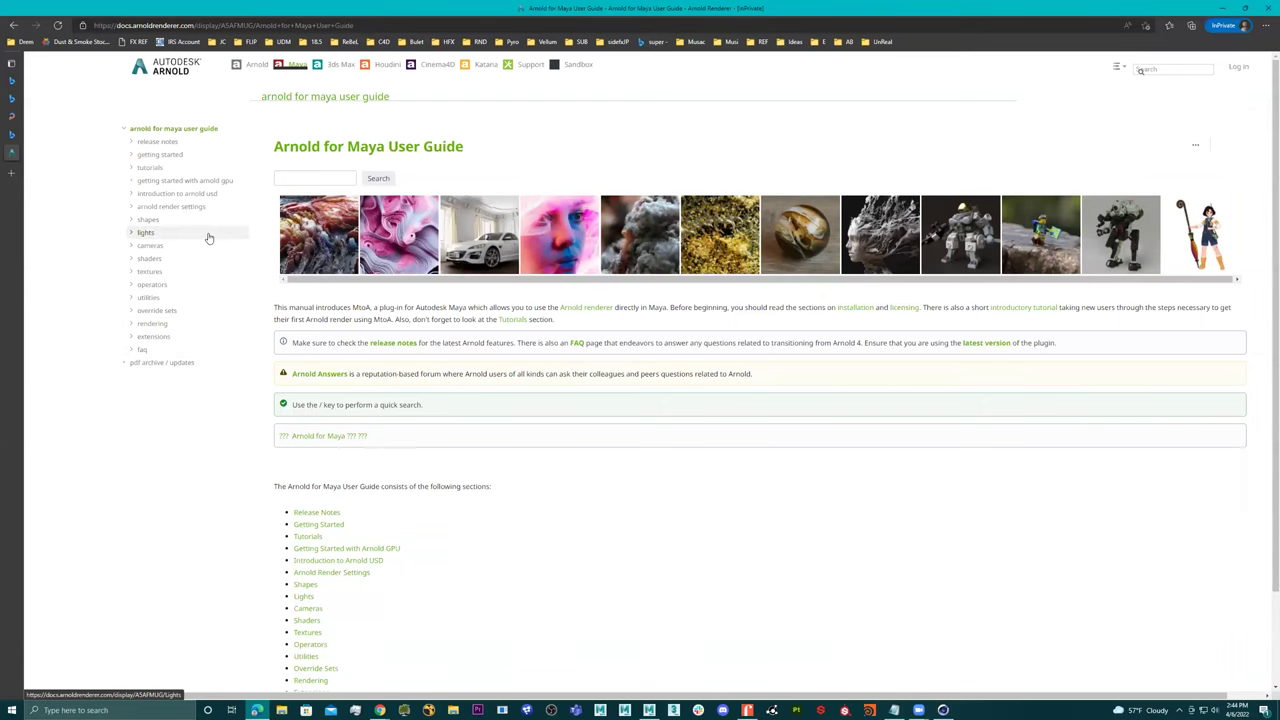
Open the guide's Learning Scenes tutorial page and download Car-Studio-Lighting.zip.
{"action": "left_click", "coordinate": [148, 167]}
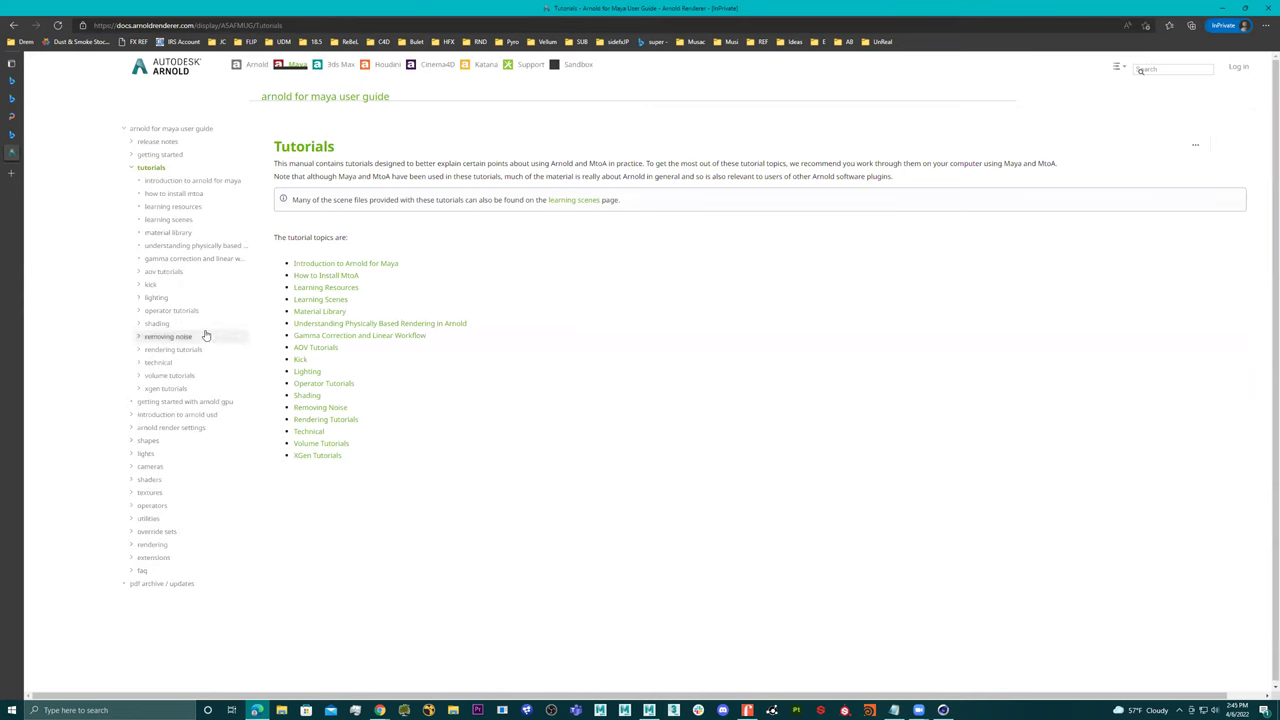
{"action": "left_click", "coordinate": [170, 220]}
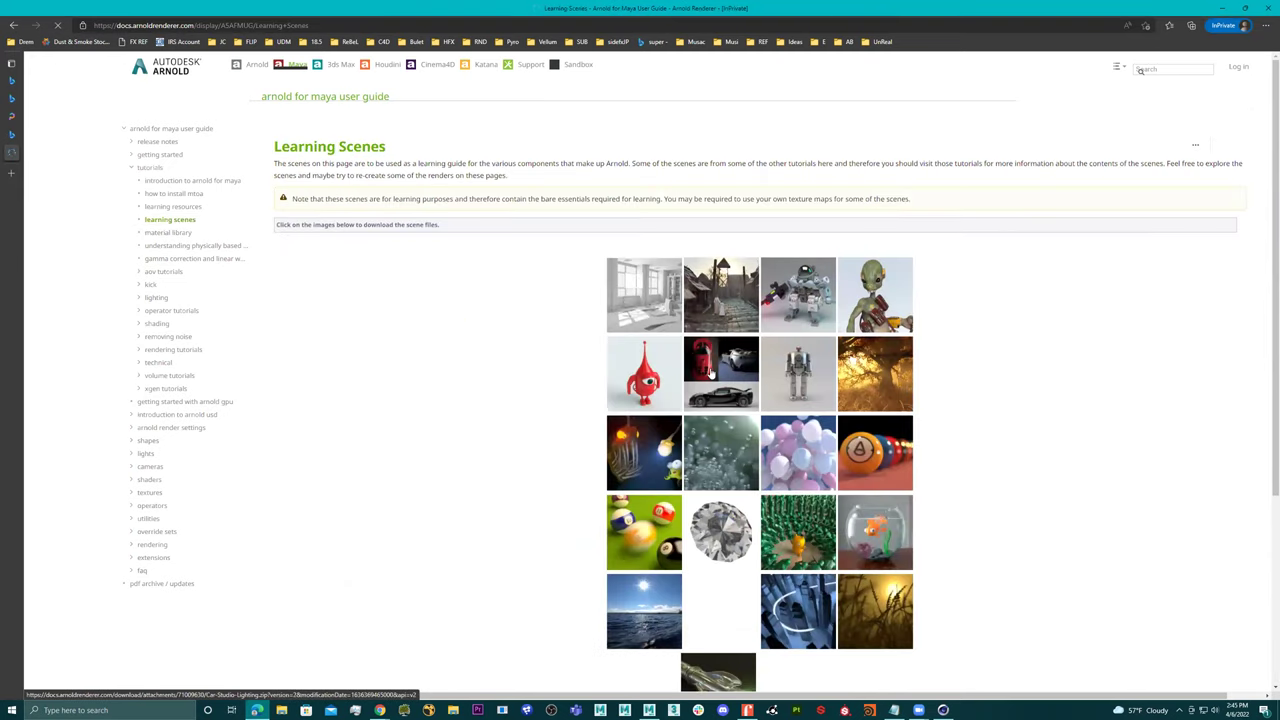
{"action": "left_click", "coordinate": [716, 372]}
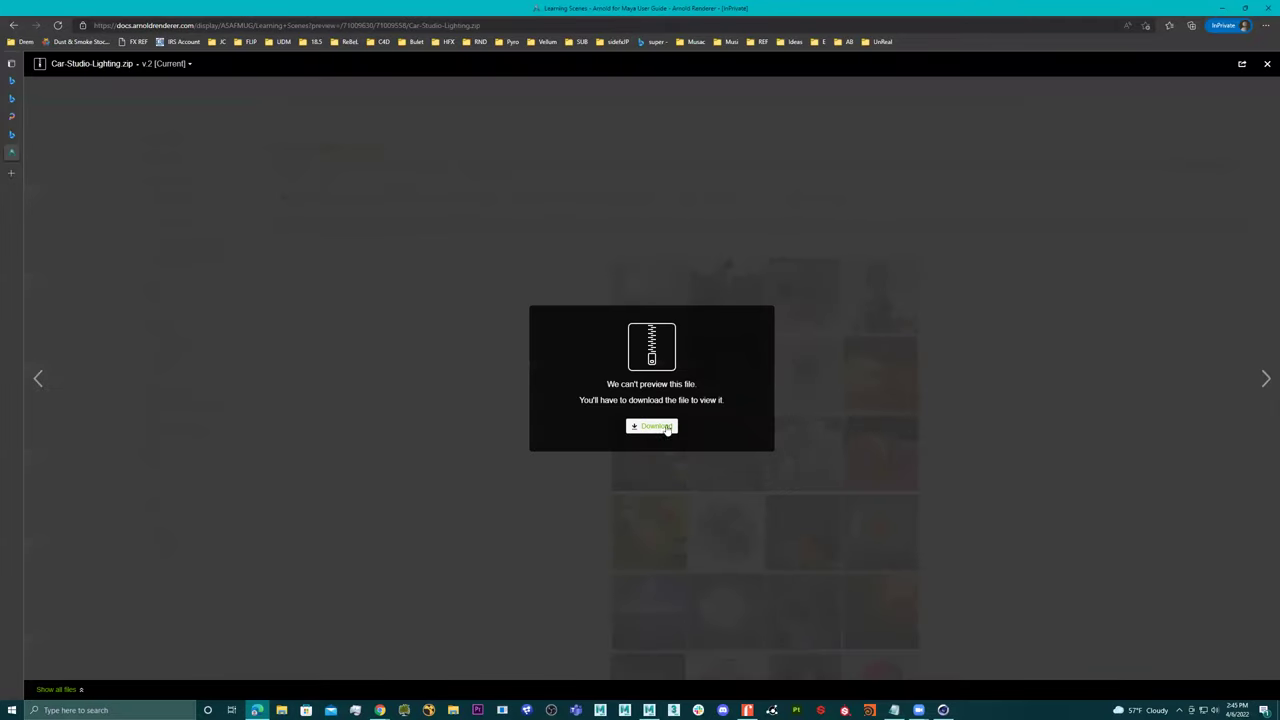
{"action": "left_click", "coordinate": [665, 427]}
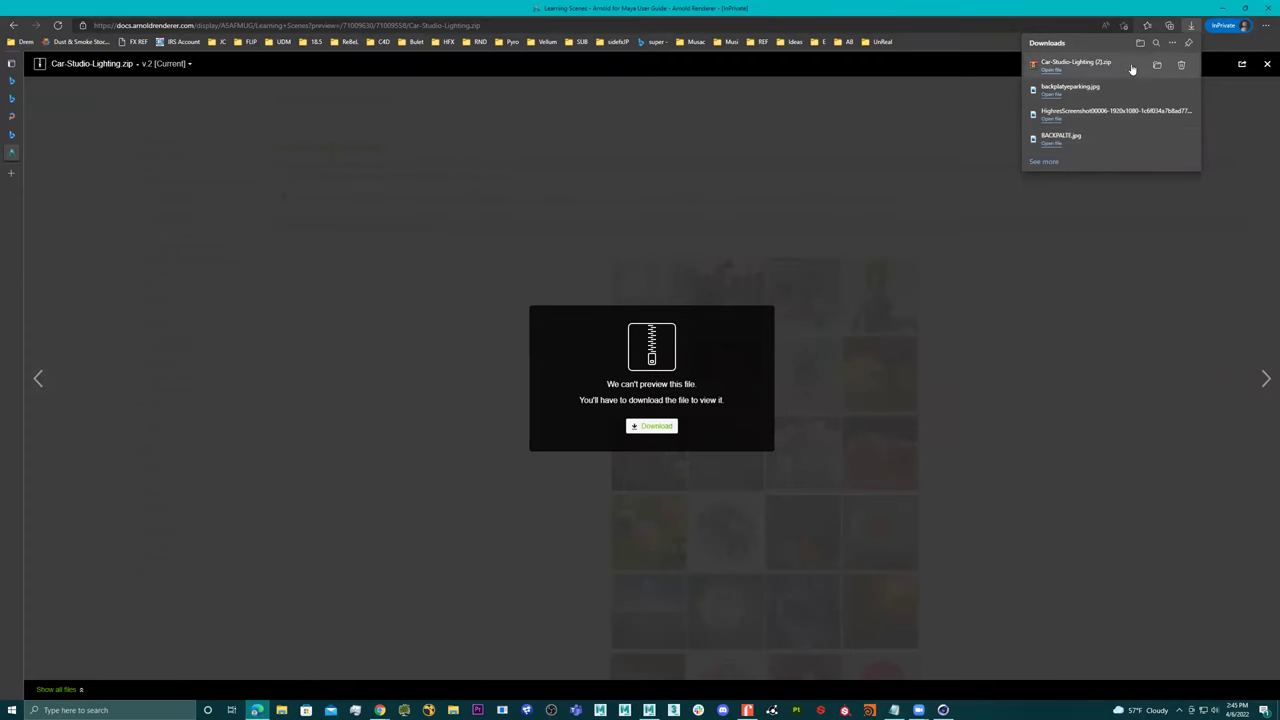
Open the downloaded Car-Studio-Lighting archive and select the Studio_Top.ma scene file.
{"action": "left_click", "coordinate": [1107, 66]}
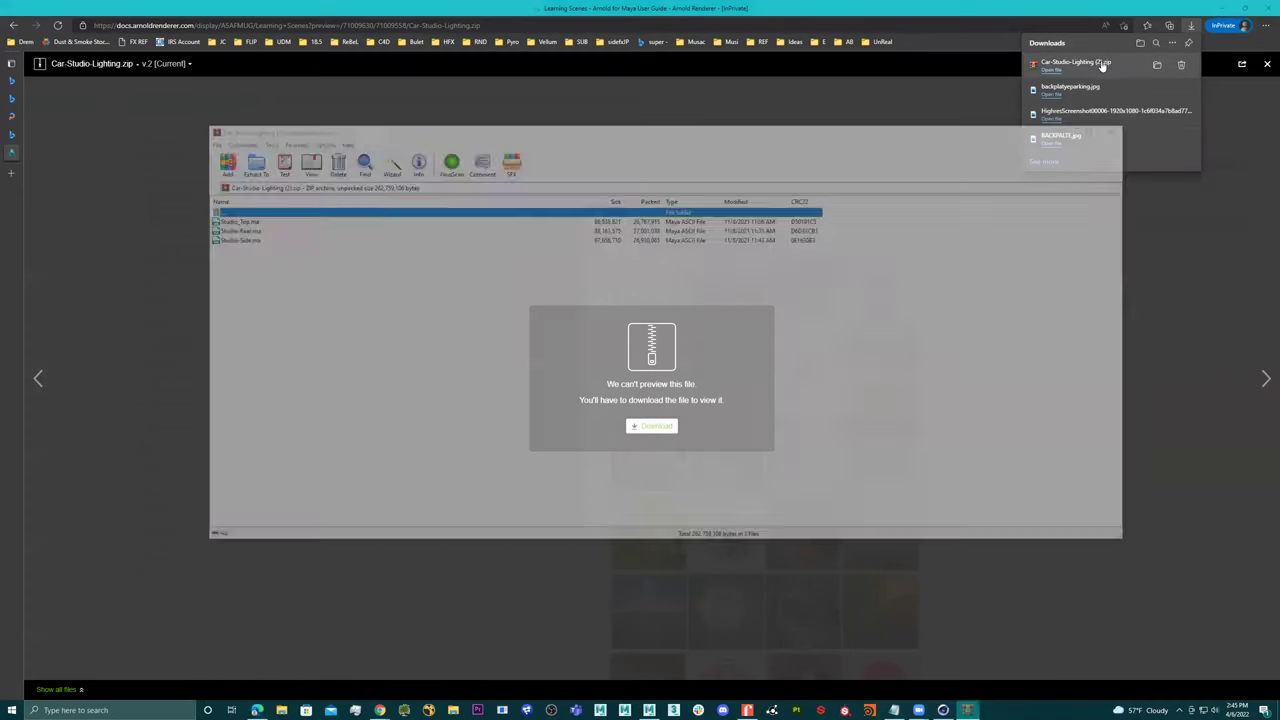
{"action": "left_click", "coordinate": [827, 190]}
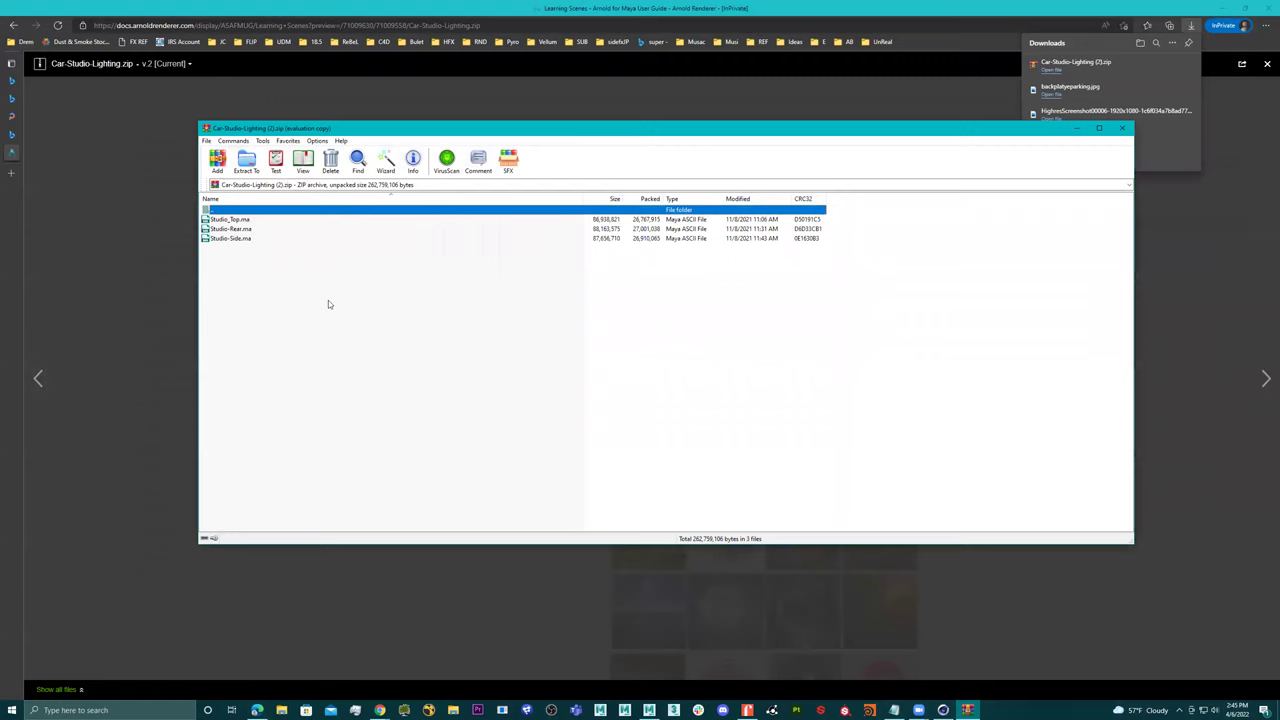
{"action": "left_click", "coordinate": [245, 230]}
{"action": "left_click", "coordinate": [240, 239]}
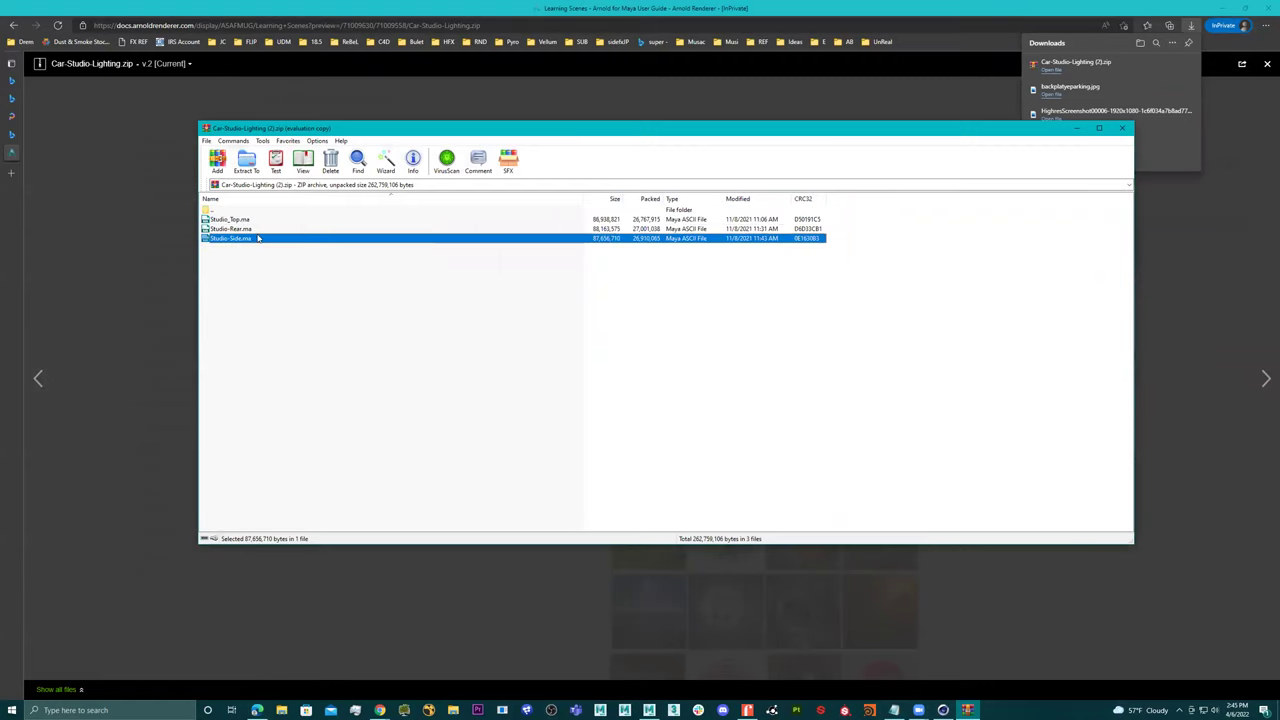
{"action": "left_click", "coordinate": [236, 220]}
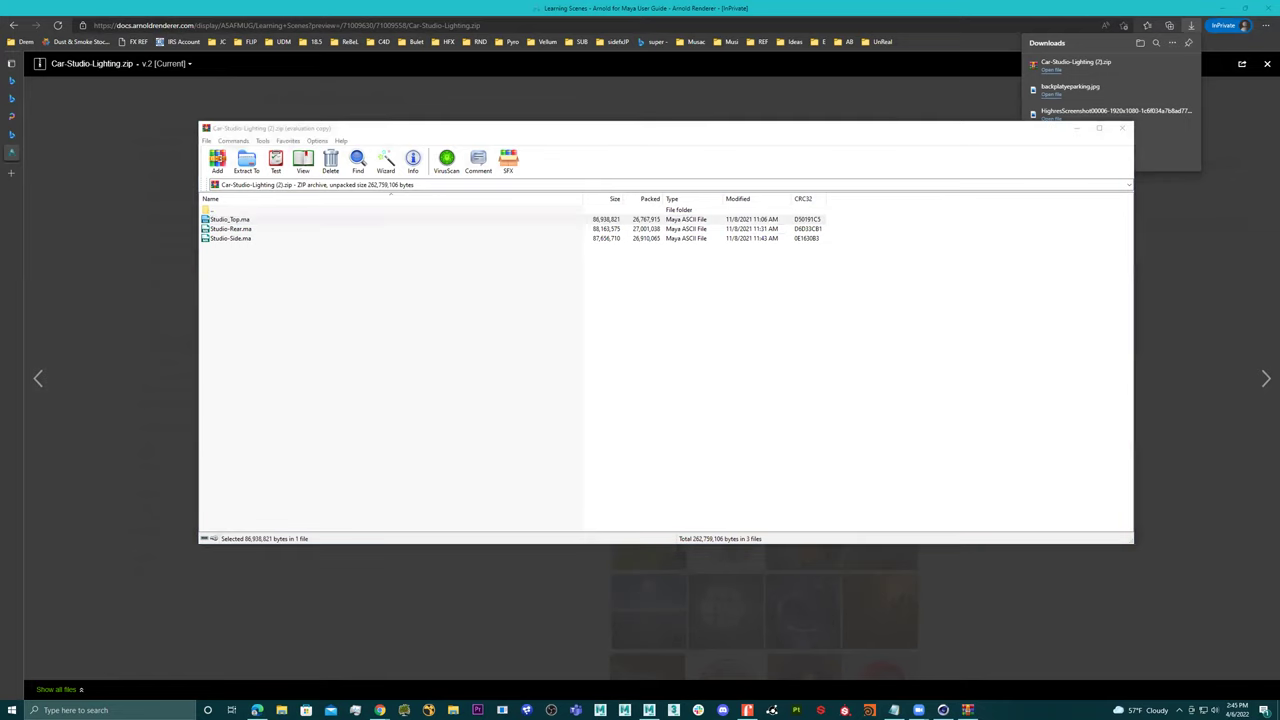
Return to Maya and save the scene as parkingLot.ma in the ABCD folder on the desktop.
{"action": "left_click", "coordinate": [1207, 5]}
{"action": "left_click", "coordinate": [1215, 6]}
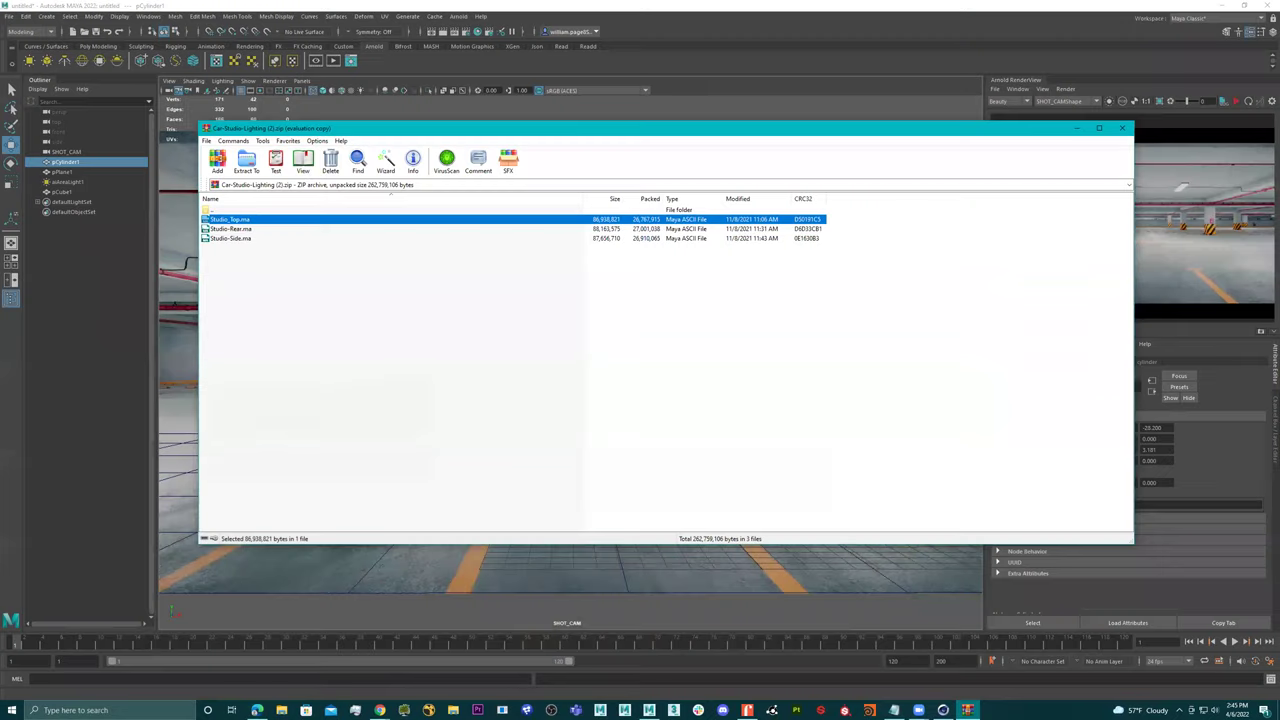
{"action": "left_click", "coordinate": [783, 28]}
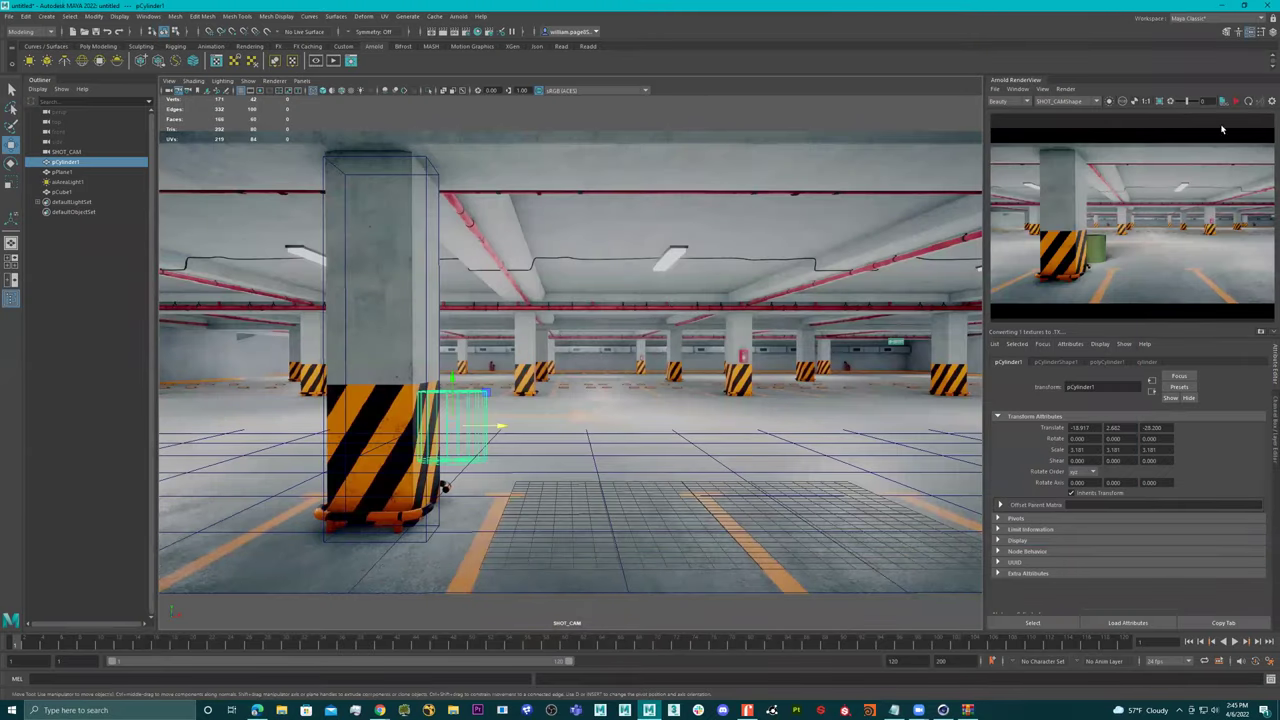
{"action": "left_click", "coordinate": [9, 16]}
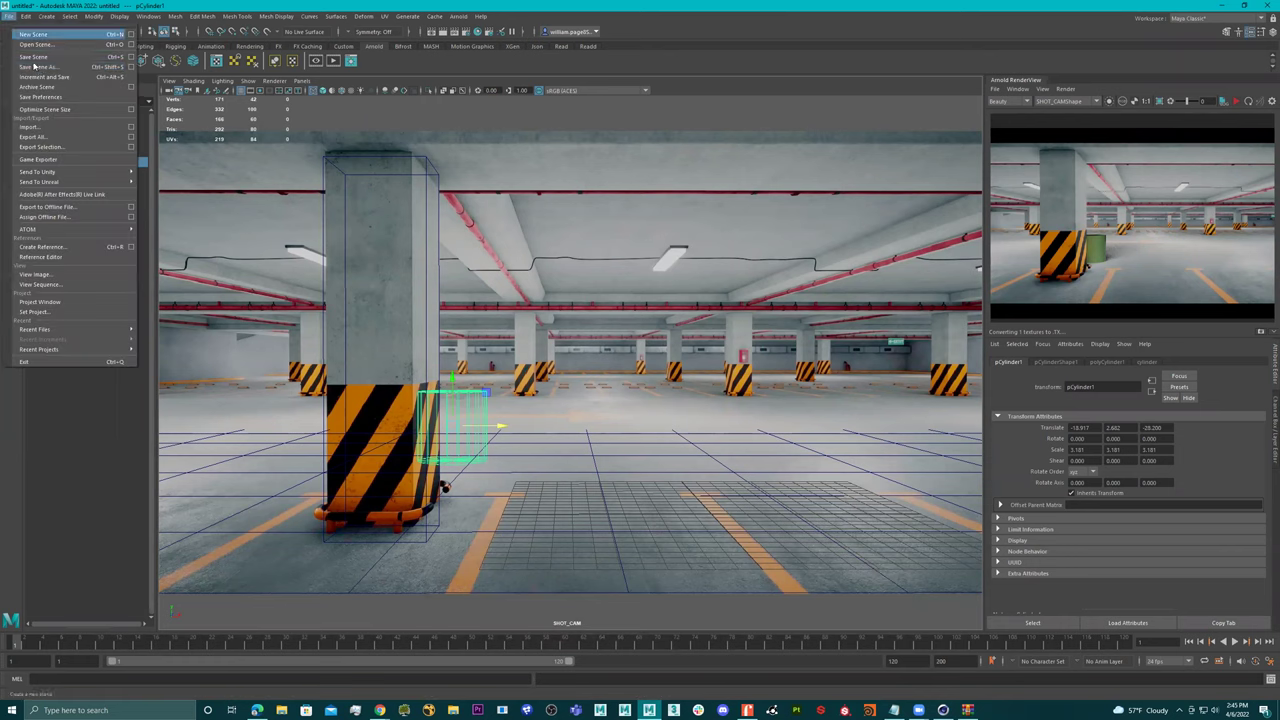
{"action": "left_click", "coordinate": [39, 67]}
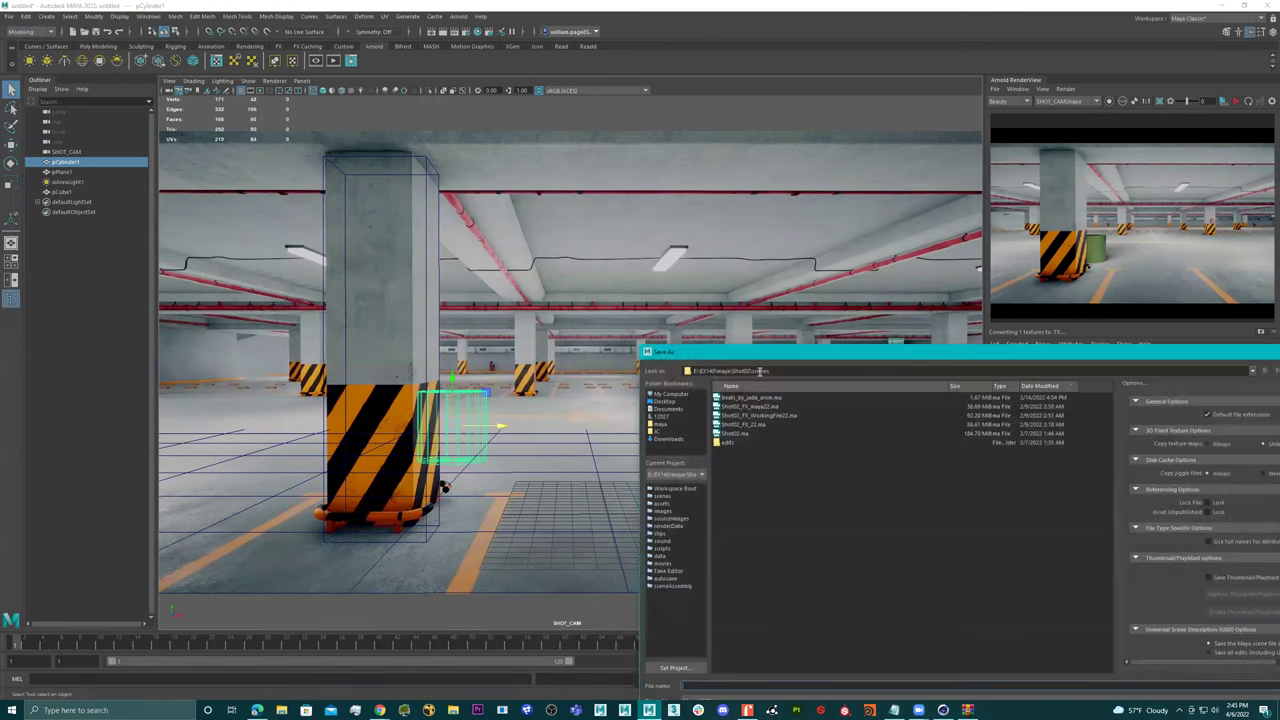
{"action": "left_click_drag", "start_coordinate": [754, 355], "coordinate": [1279, 271]}
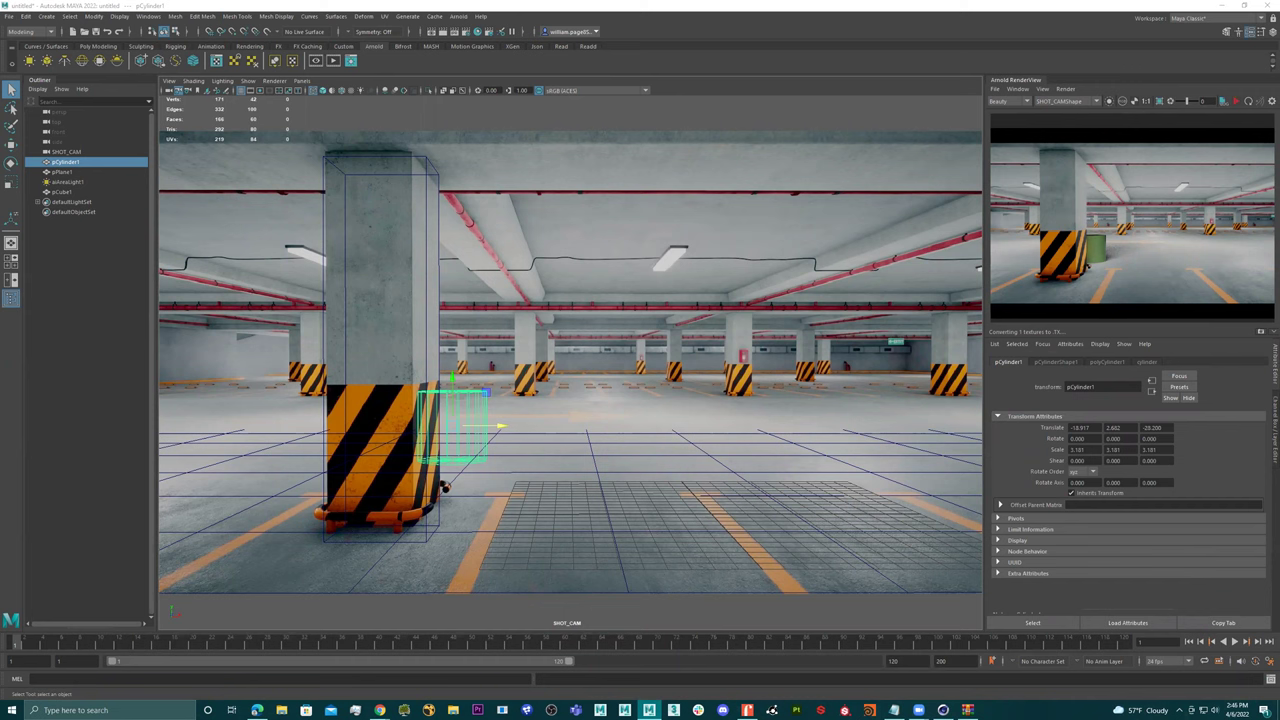
{"action": "key", "text": "w"}
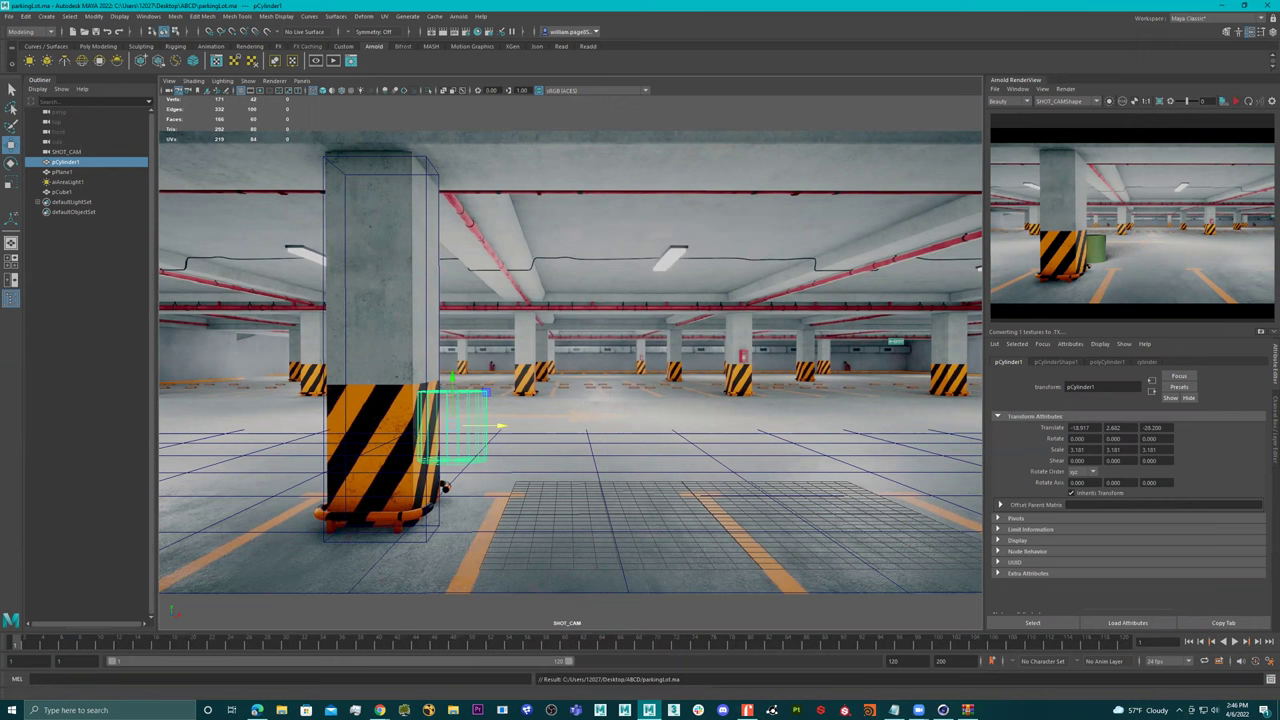
Import Studio_Top.ma from the open archive into the parking lot scene and dismiss the message dialog.
{"action": "left_click_drag", "start_coordinate": [1081, 376], "coordinate": [665, 362]}
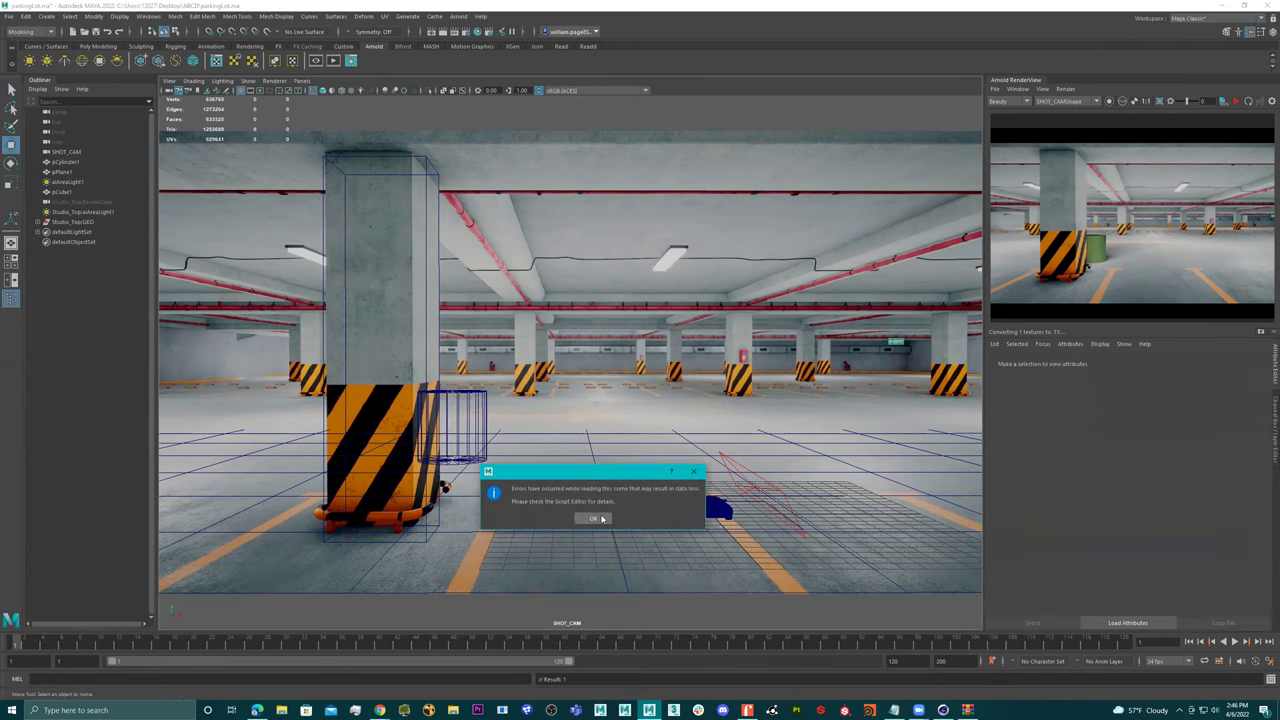
{"action": "left_click", "coordinate": [693, 471]}
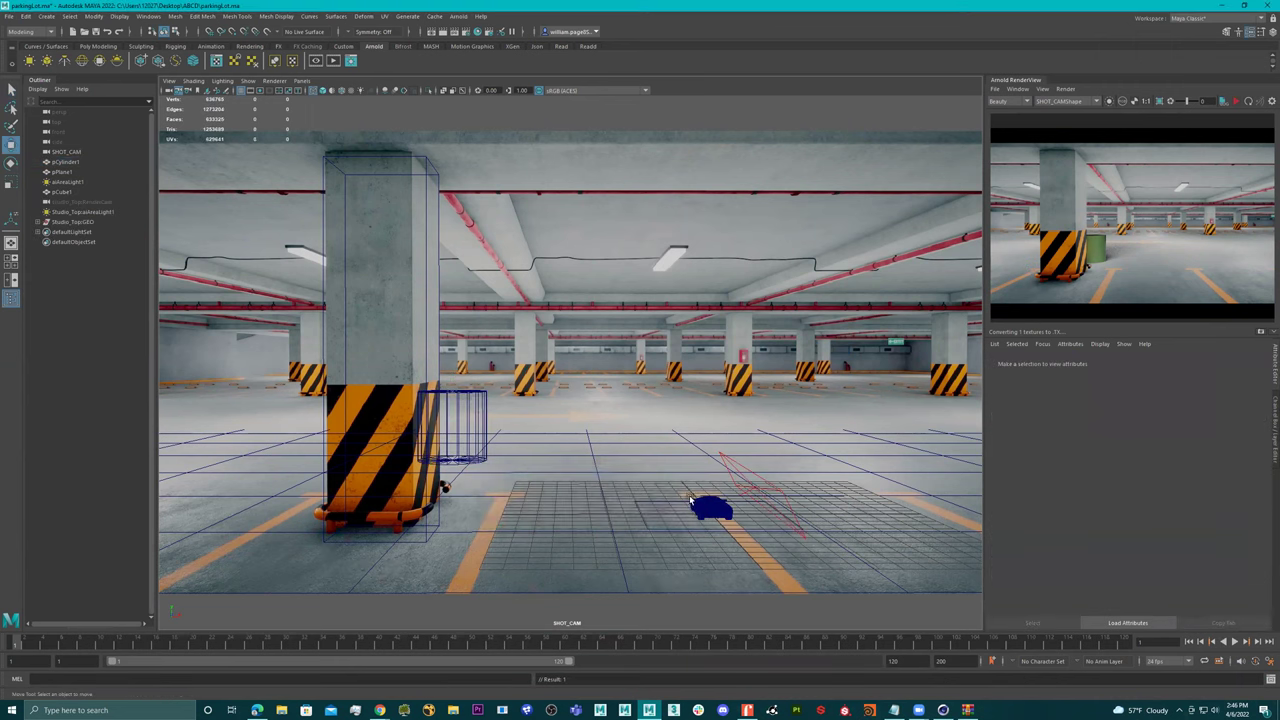
Switch the viewport to the persp camera and frame the imported studio area light in shaded display.
{"action": "left_click", "coordinate": [301, 80]}
{"action": "mouse_move", "coordinate": [350, 91]}
{"action": "left_click", "coordinate": [441, 112]}
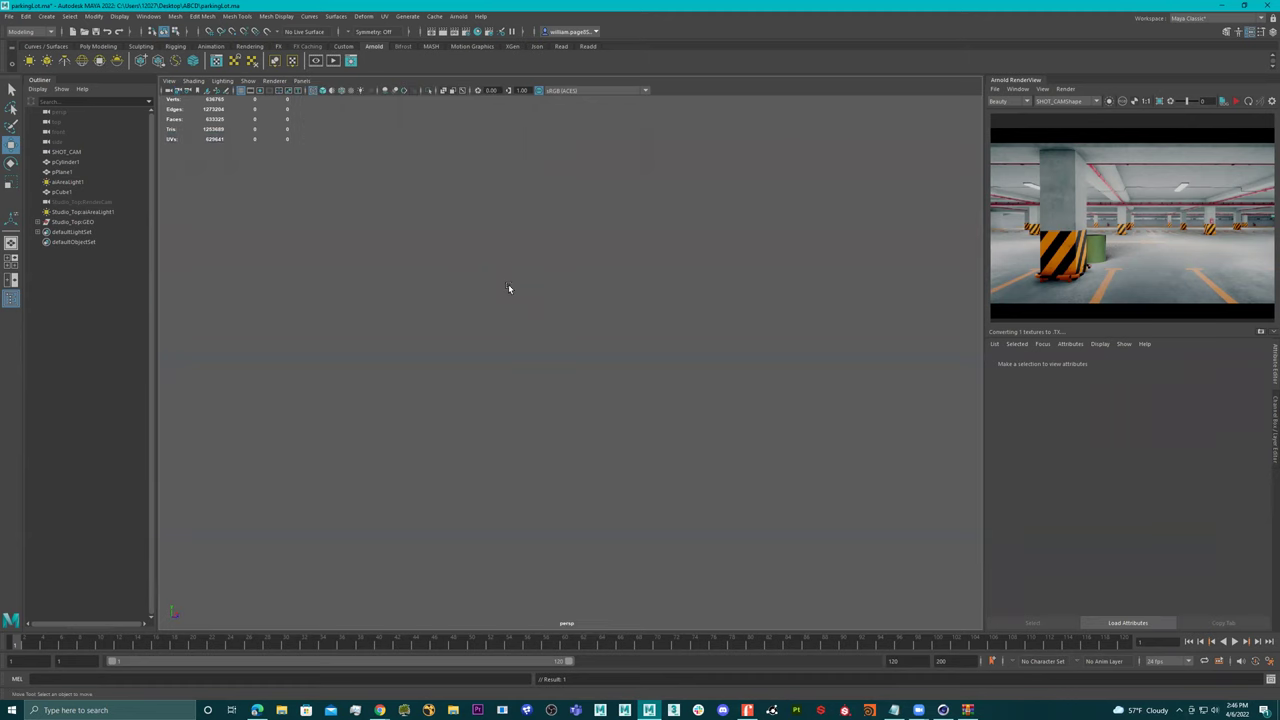
{"action": "left_click_drag", "start_coordinate": [596, 342], "coordinate": [614, 352], "text": "alt"}
{"action": "left_click", "coordinate": [74, 212]}
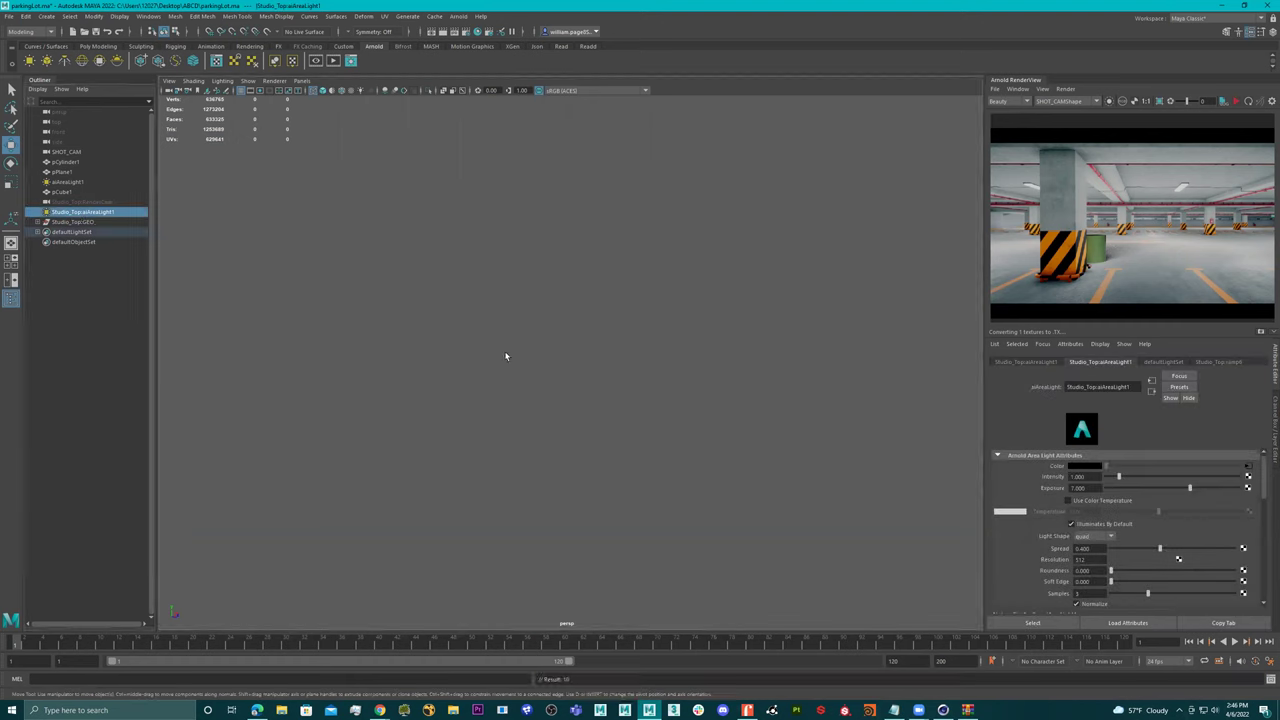
{"action": "mouse_move", "coordinate": [530, 292]}
{"action": "left_mouse_down", "text": "alt"}
{"action": "mouse_move", "coordinate": [438, 262]}
{"action": "mouse_move", "coordinate": [406, 306]}
{"action": "mouse_move", "coordinate": [371, 286]}
{"action": "mouse_move", "coordinate": [471, 334]}
{"action": "mouse_move", "coordinate": [767, 351]}
{"action": "mouse_move", "coordinate": [831, 493]}
{"action": "mouse_move", "coordinate": [746, 345]}
{"action": "mouse_move", "coordinate": [506, 323]}
{"action": "mouse_move", "coordinate": [449, 348]}
{"action": "mouse_move", "coordinate": [530, 375]}
{"action": "mouse_move", "coordinate": [620, 374]}
{"action": "left_mouse_up", "text": "alt"}
{"action": "key", "text": "f"}
{"action": "key", "text": "5"}
Delete the imported area light together with the small ground plane beneath the car.
{"action": "right_click_drag", "start_coordinate": [620, 374], "coordinate": [483, 373], "text": "alt"}
{"action": "left_click_drag", "start_coordinate": [483, 373], "coordinate": [551, 392], "text": "alt"}
{"action": "right_click_drag", "start_coordinate": [551, 392], "coordinate": [466, 370], "text": "alt"}
{"action": "left_click_drag", "start_coordinate": [466, 370], "coordinate": [440, 363], "text": "alt"}
{"action": "right_click_drag", "start_coordinate": [440, 363], "coordinate": [700, 376], "text": "alt"}
{"action": "left_click", "coordinate": [589, 423]}
{"action": "left_click_drag", "start_coordinate": [811, 128], "coordinate": [606, 530]}
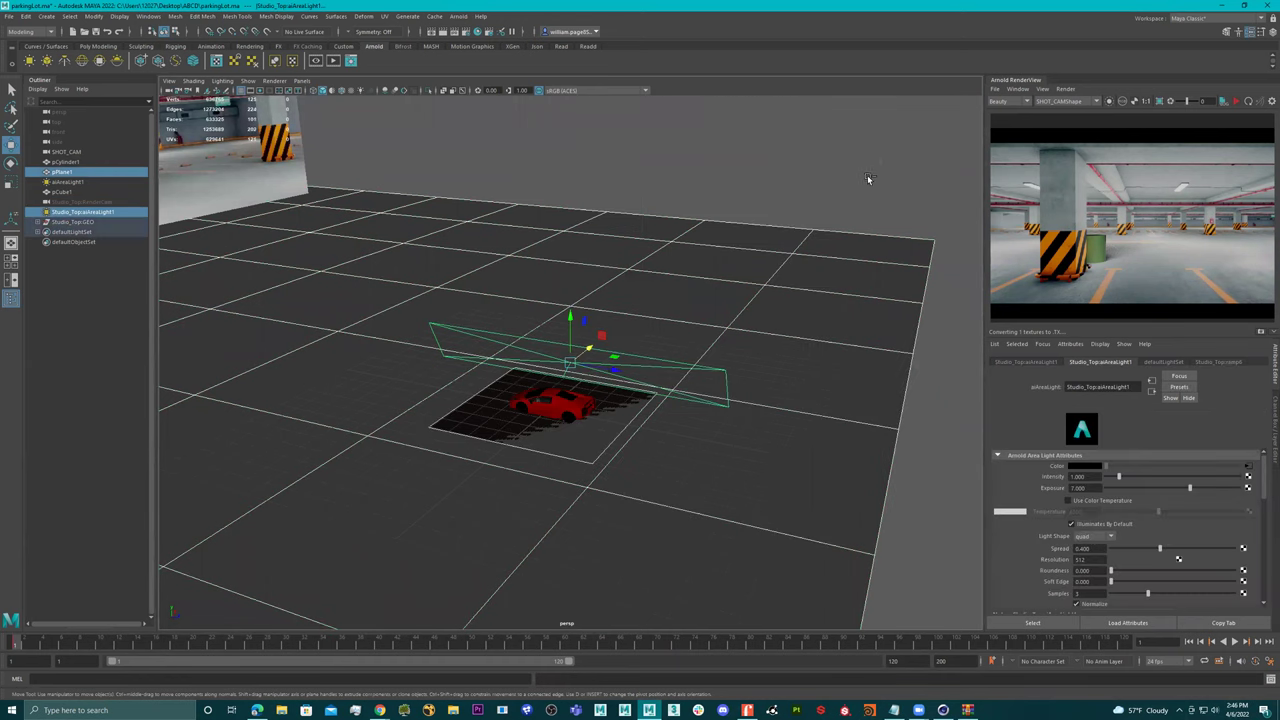
{"action": "left_click", "coordinate": [776, 313], "text": "shift"}
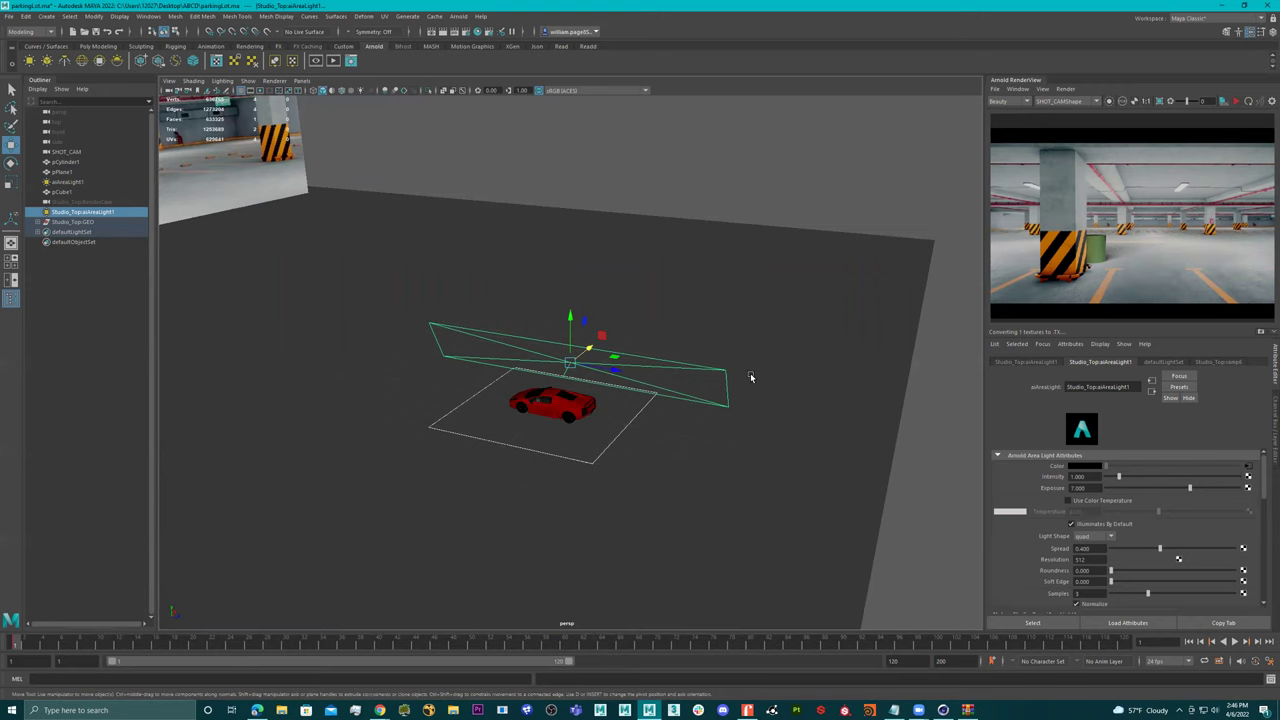
{"action": "key", "text": "Delete"}
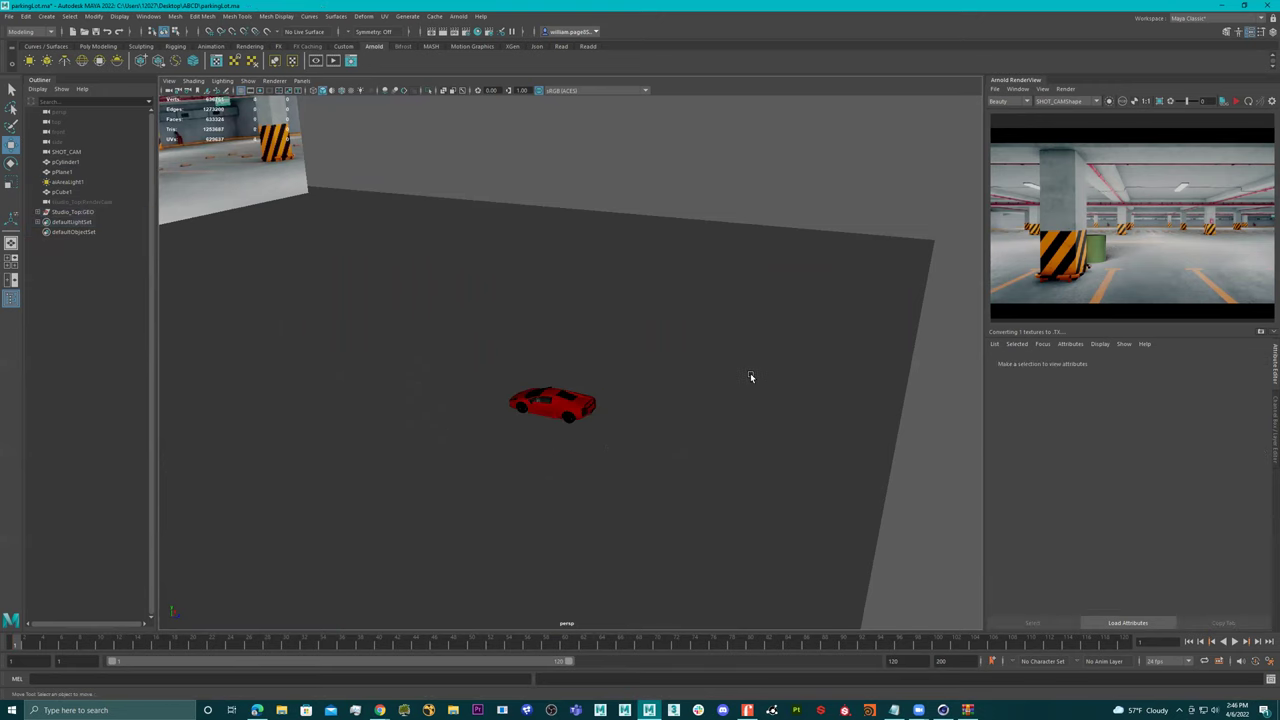
Move the whole Studio_Top:GEO car group back toward the backplate, to about X -3.626 and Z -21.258.
{"action": "left_click", "coordinate": [563, 398]}
{"action": "left_click", "coordinate": [88, 213]}
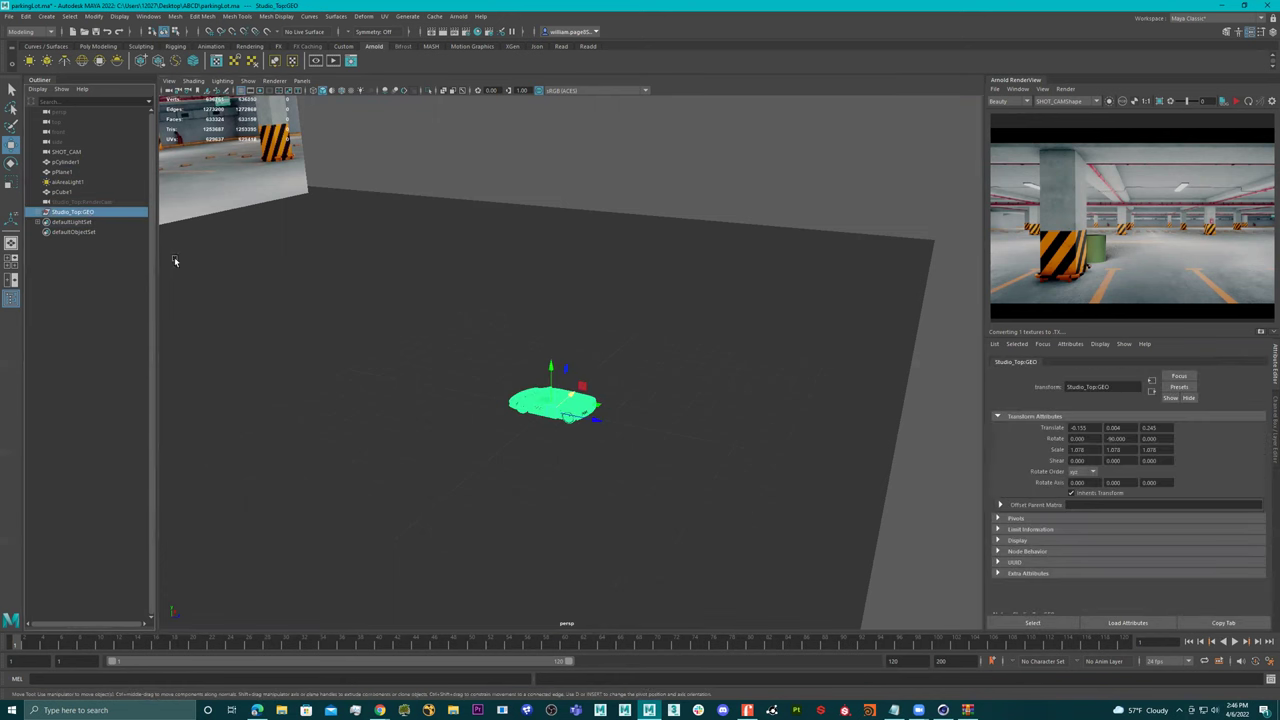
{"action": "key", "text": "f"}
{"action": "left_click_drag", "start_coordinate": [422, 408], "coordinate": [477, 294], "text": "alt"}
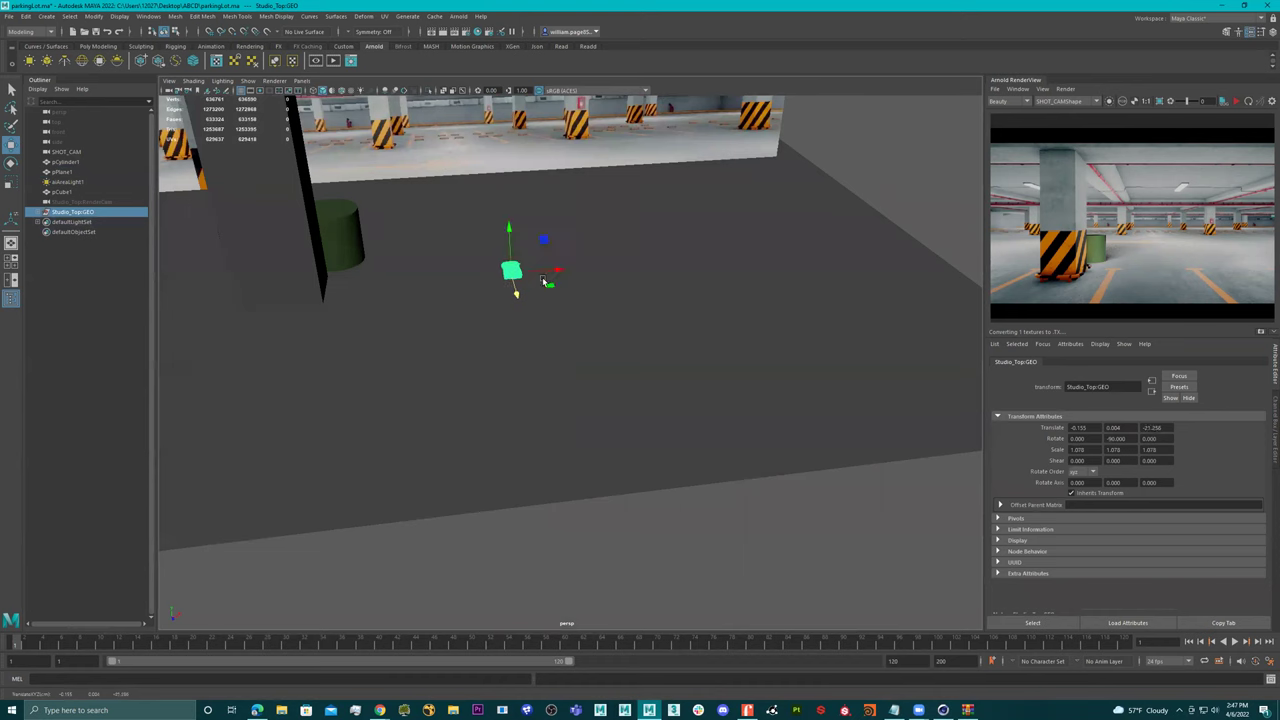
{"action": "left_click_drag", "start_coordinate": [557, 272], "coordinate": [526, 272]}
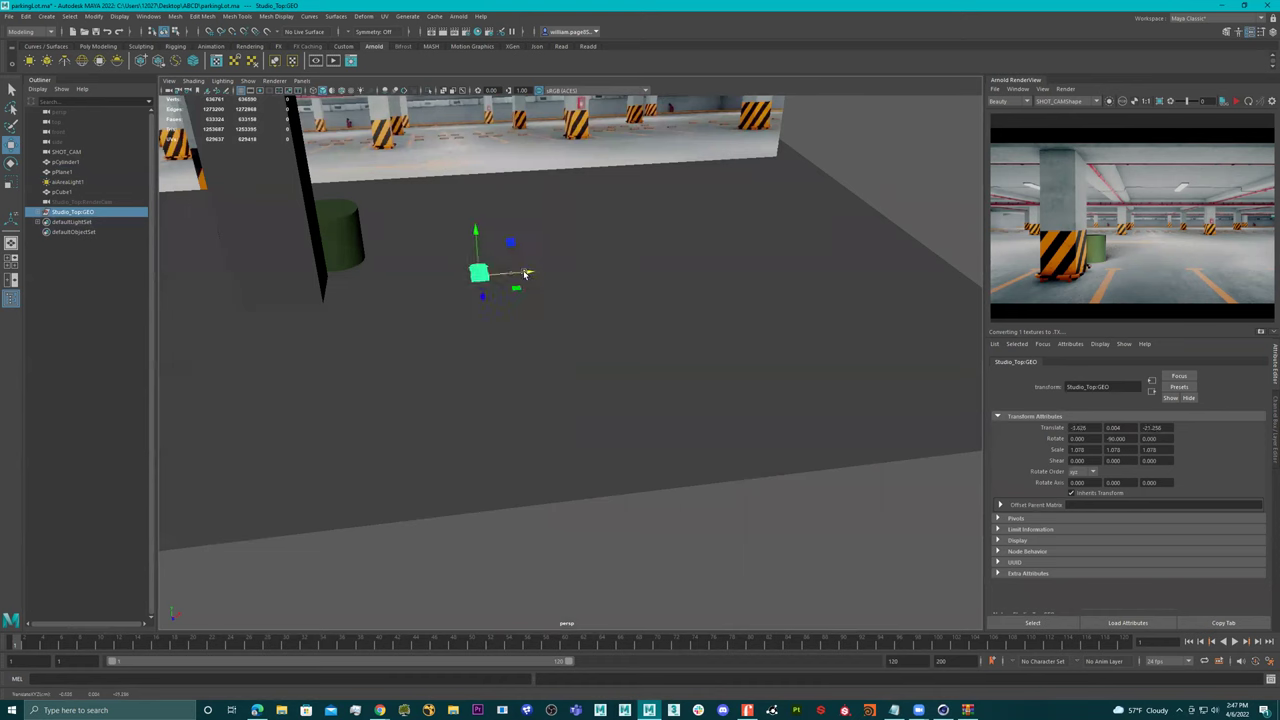
Look through SHOT_CAM and scale the car group up uniformly to about 6.577.
{"action": "left_click", "coordinate": [301, 80]}
{"action": "mouse_move", "coordinate": [340, 91]}
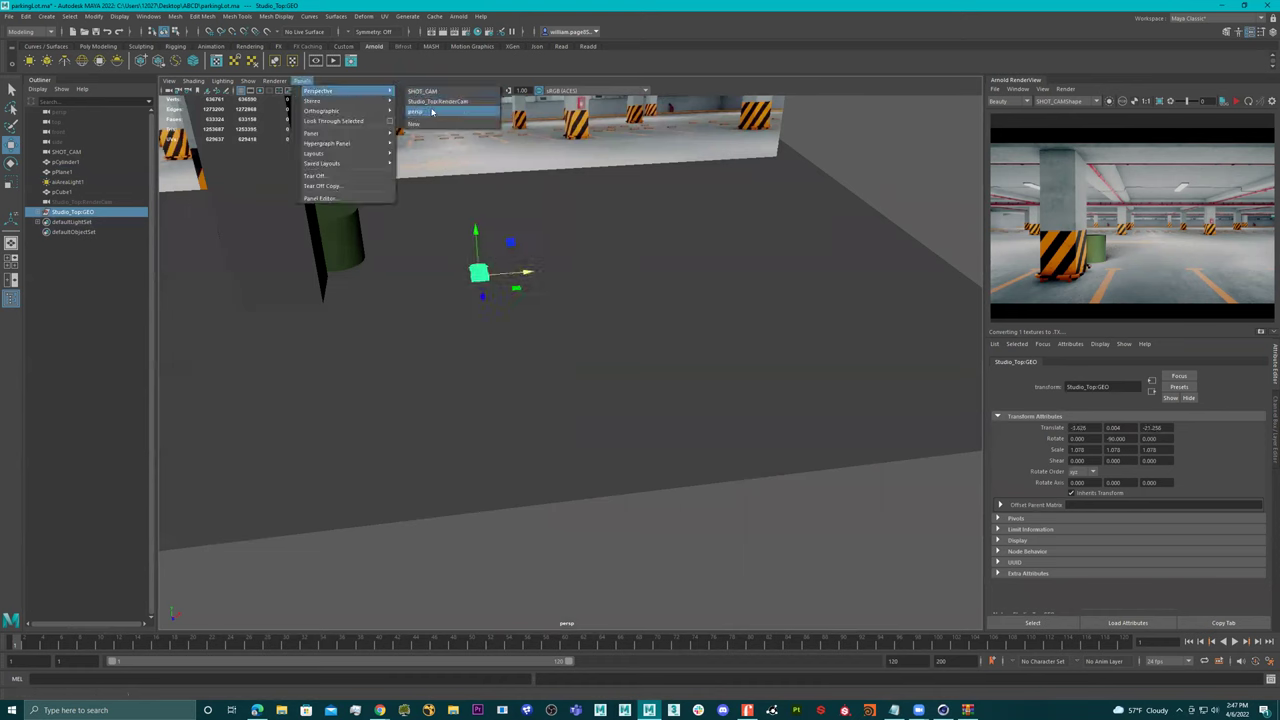
{"action": "left_click", "coordinate": [422, 91]}
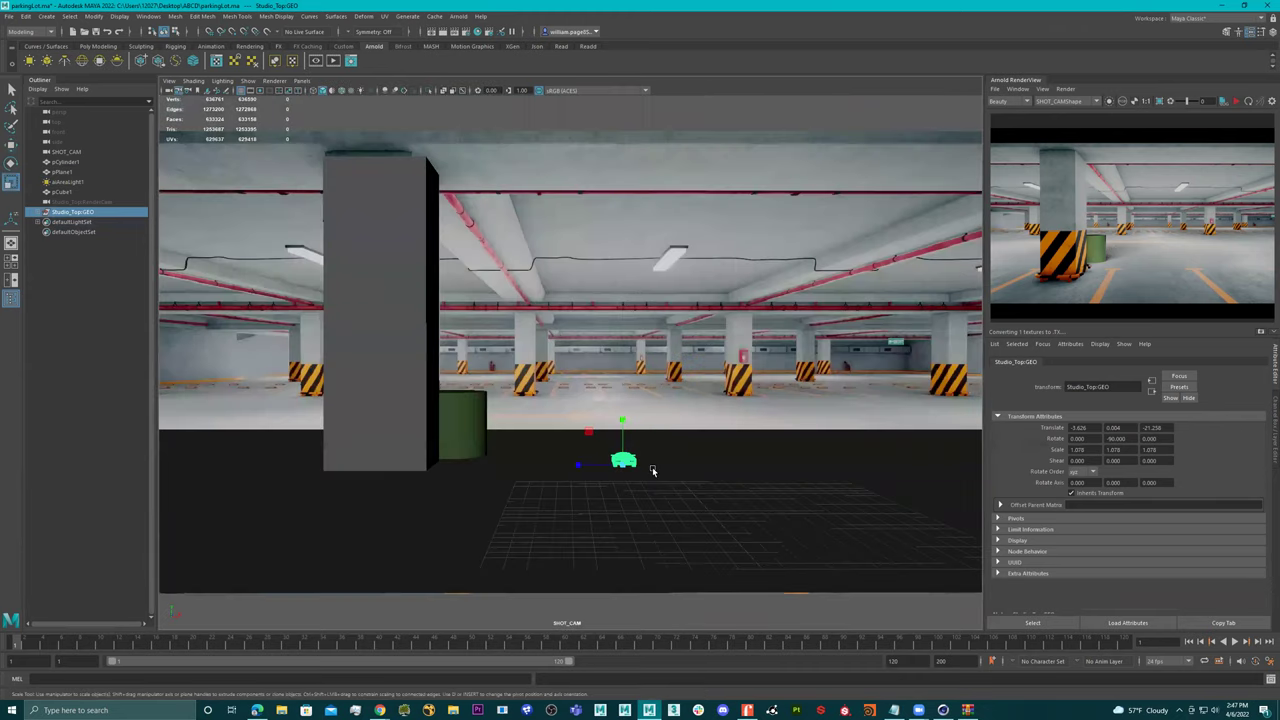
{"action": "left_click_drag", "start_coordinate": [630, 467], "coordinate": [770, 497]}
Bring the car forward to about X -6.245 and Z -1.658, and enlarge it uniformly to about 7.148.
{"action": "key", "text": "w"}
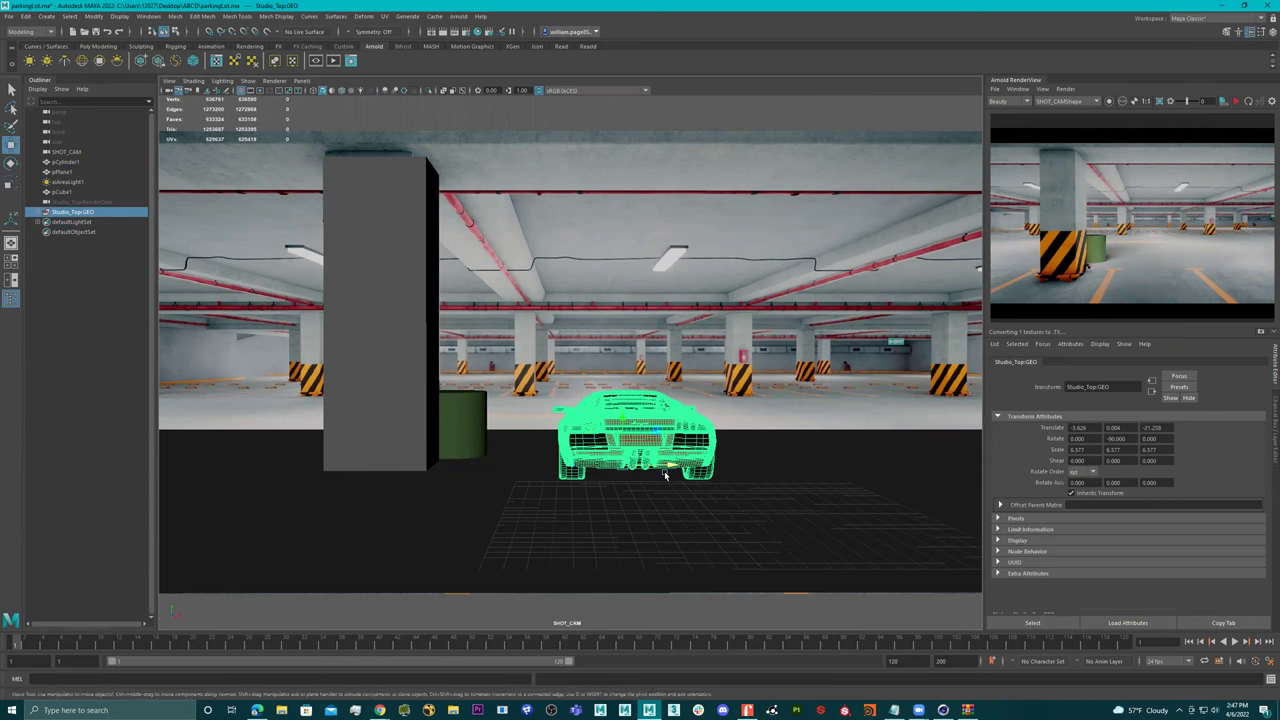
{"action": "key", "text": "e"}
{"action": "key", "text": "w"}
{"action": "middle_click_drag", "start_coordinate": [1184, 432], "coordinate": [1266, 435], "text": "ctrl"}
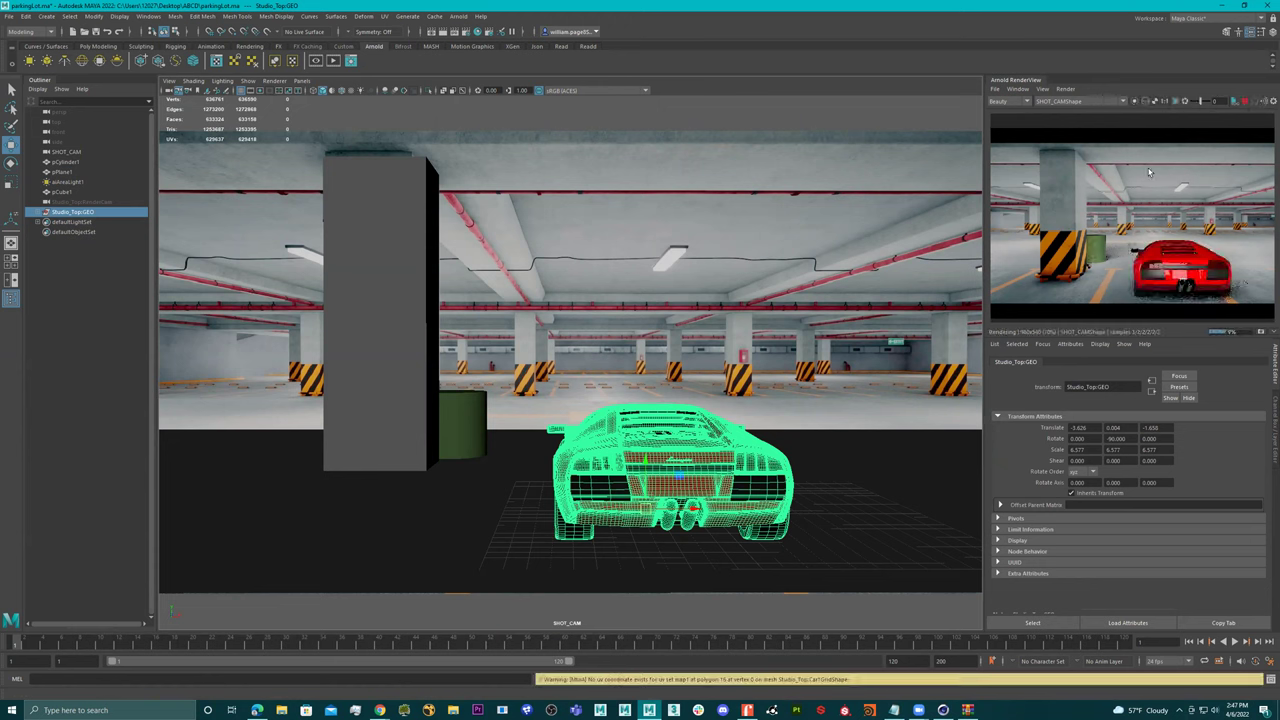
{"action": "left_click_drag", "start_coordinate": [702, 507], "coordinate": [648, 510]}
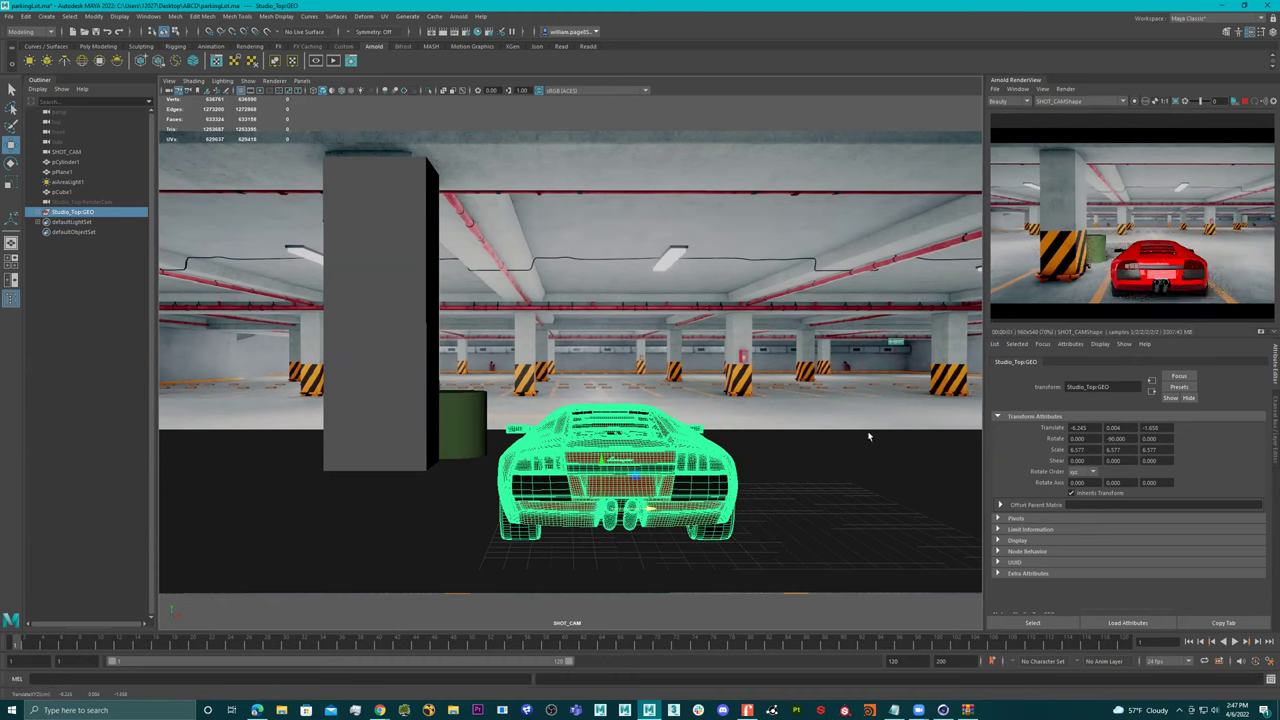
{"action": "key", "text": "r"}
{"action": "left_click_drag", "start_coordinate": [606, 514], "coordinate": [626, 515]}
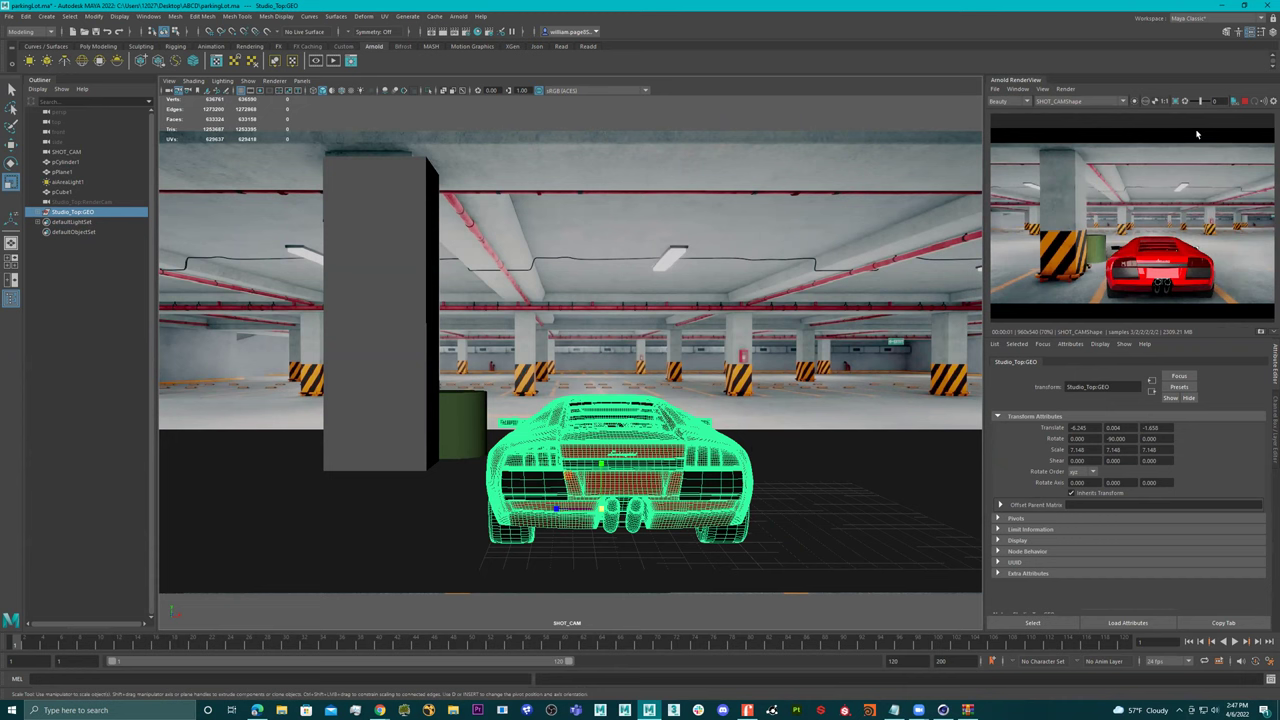
Undock the Arnold RenderView, store a snapshot of the foreground car render, and close the window.
{"action": "left_click_drag", "start_coordinate": [1016, 80], "coordinate": [419, 105]}
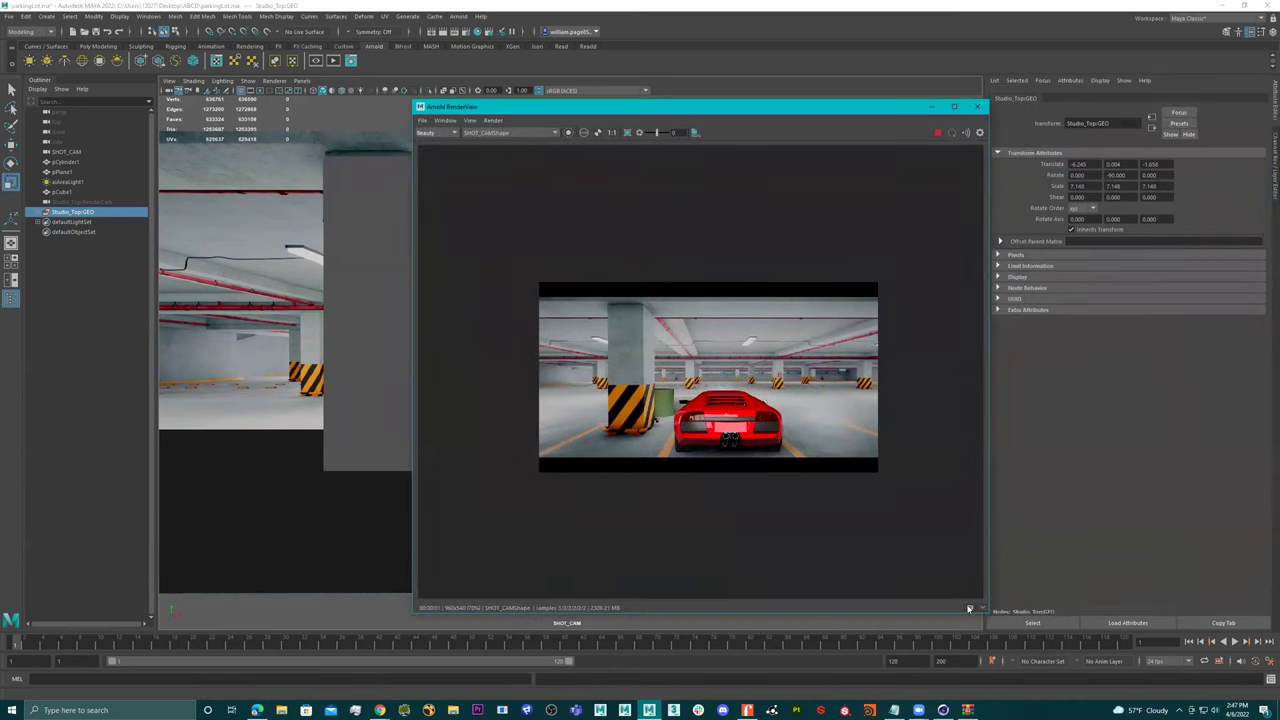
{"action": "left_click", "coordinate": [969, 608]}
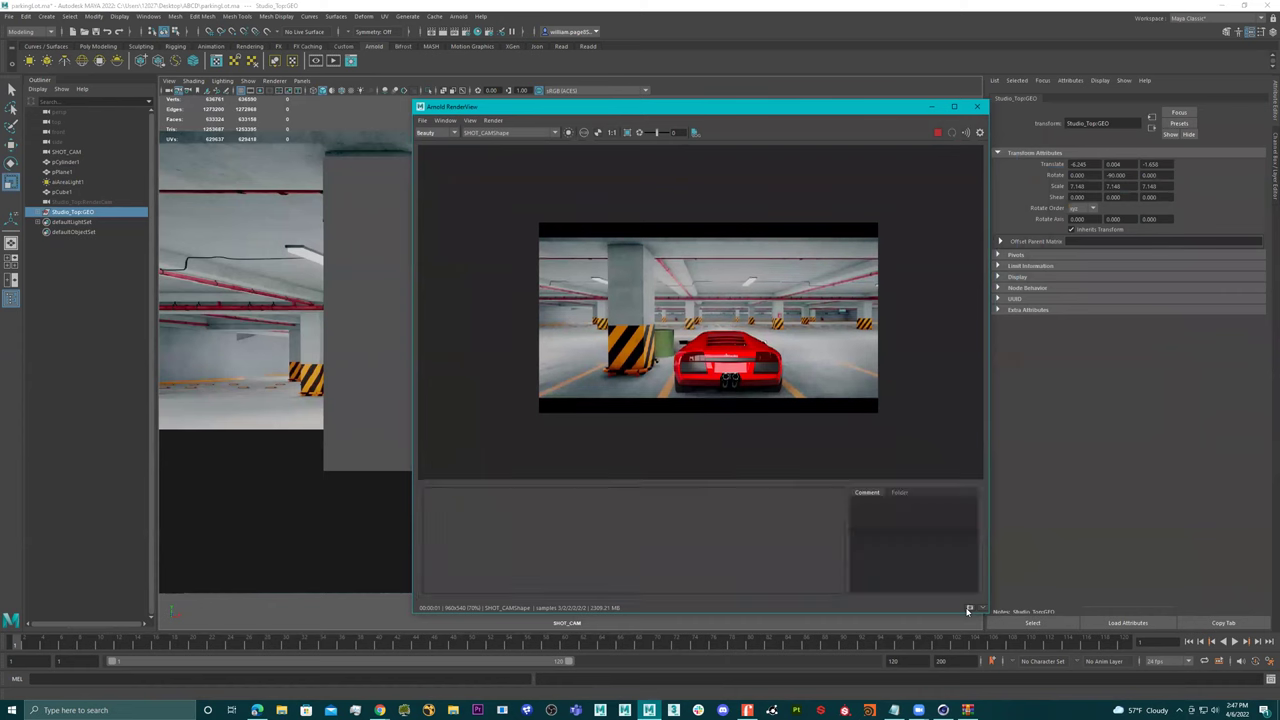
{"action": "left_click", "coordinate": [977, 107]}
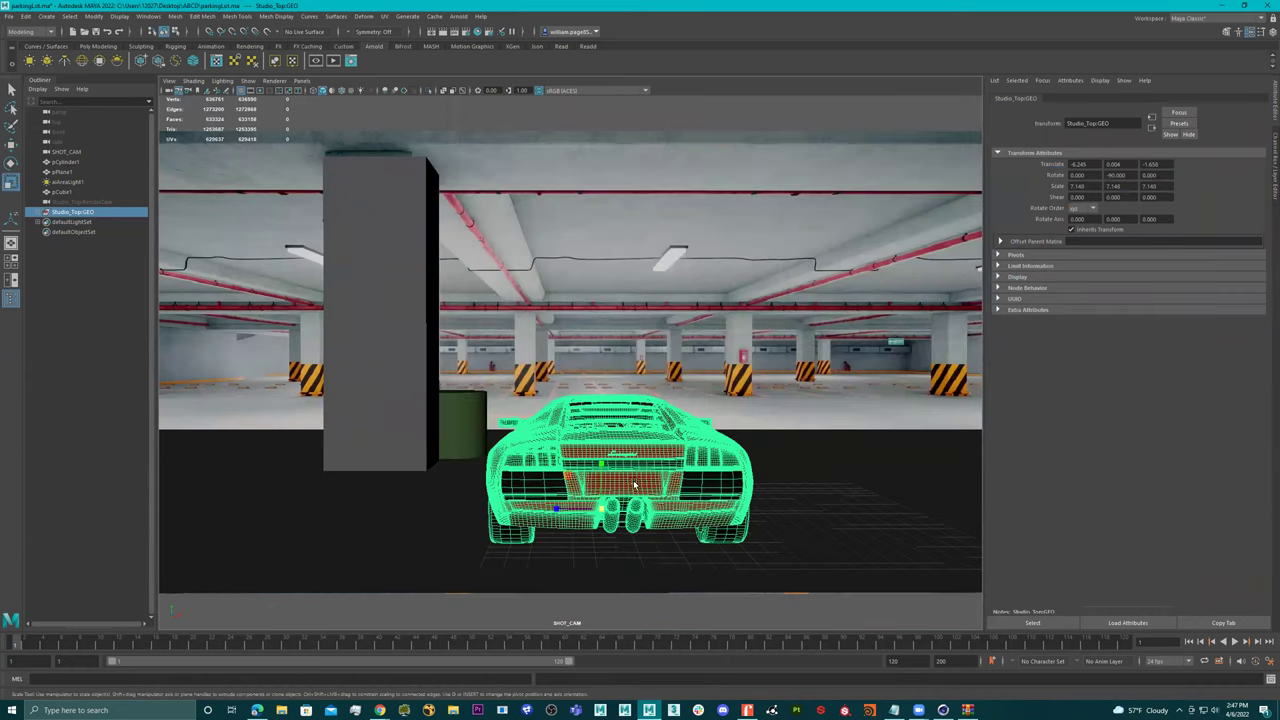
Duplicate the car group, place the copy at about X 6.579 and Z -46.458, and rotate it to about -195 degrees in Y.
{"action": "key", "text": "e"}
{"action": "key", "text": "w"}
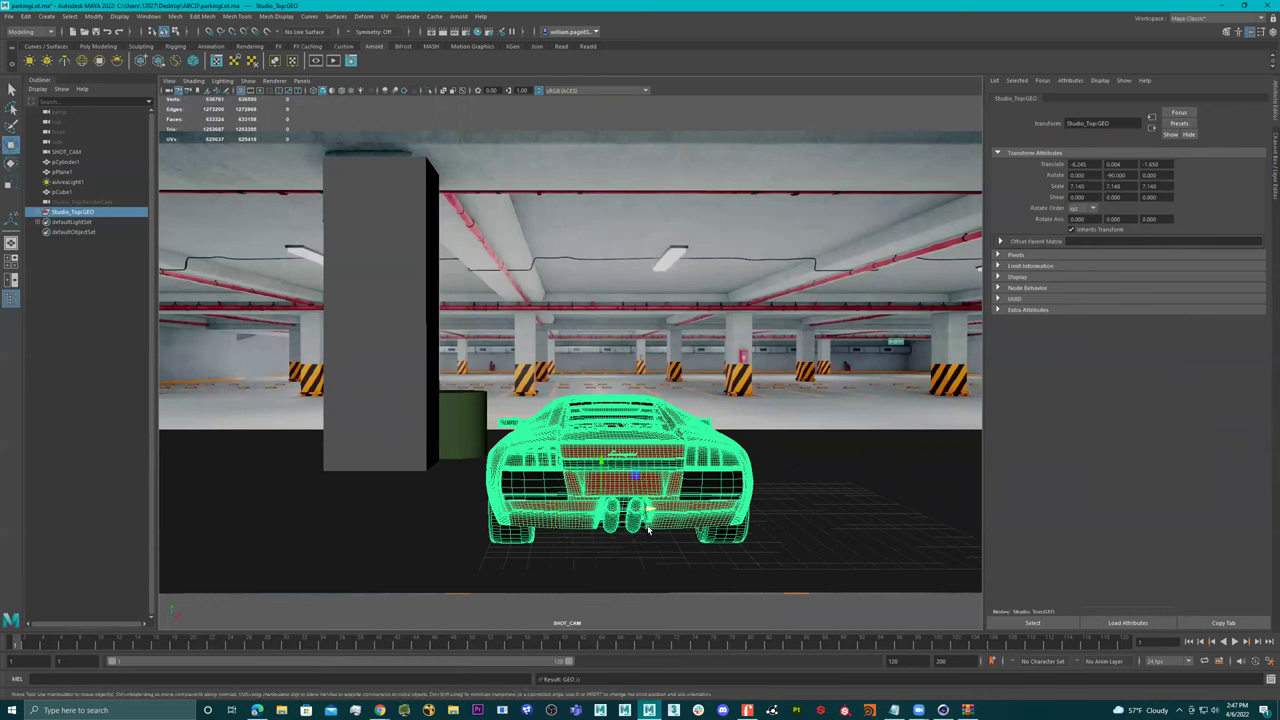
{"action": "key", "text": "ctrl+d"}
{"action": "left_click_drag", "start_coordinate": [650, 514], "coordinate": [908, 449]}
{"action": "middle_click_drag", "start_coordinate": [1163, 163], "coordinate": [939, 167], "text": "ctrl"}
{"action": "key", "text": "e"}
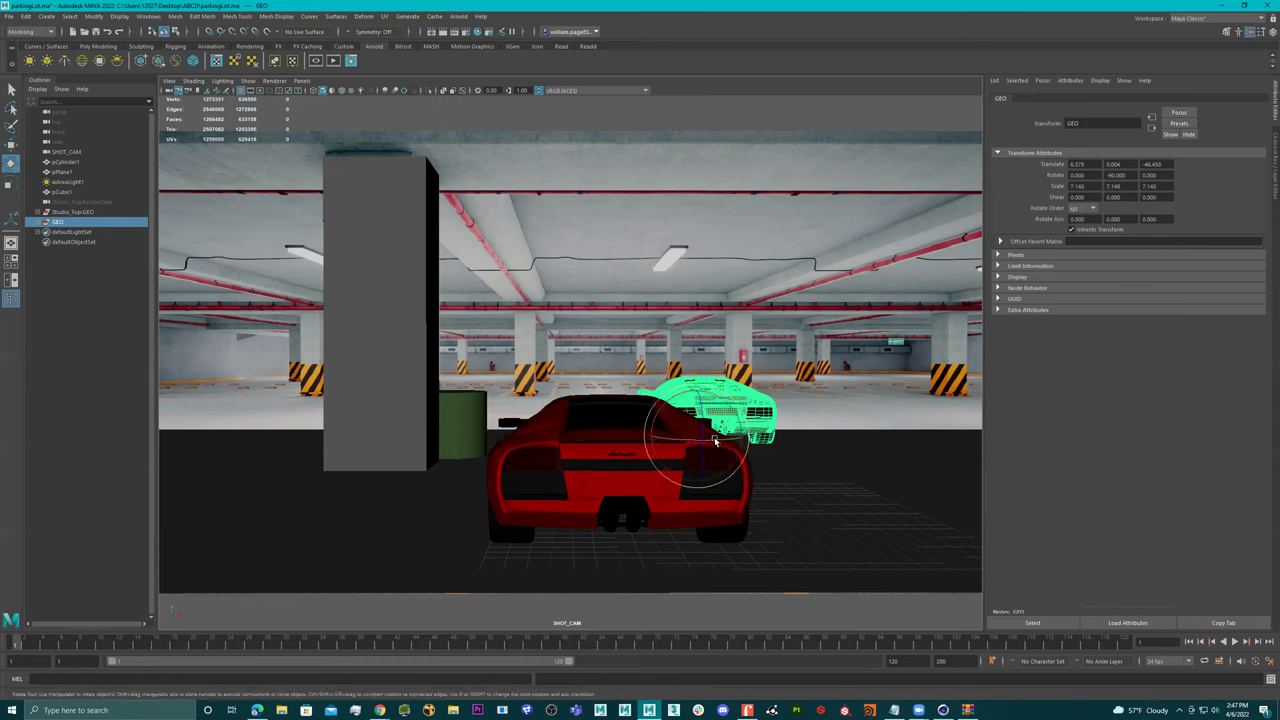
{"action": "left_click_drag", "start_coordinate": [715, 440], "coordinate": [815, 438]}
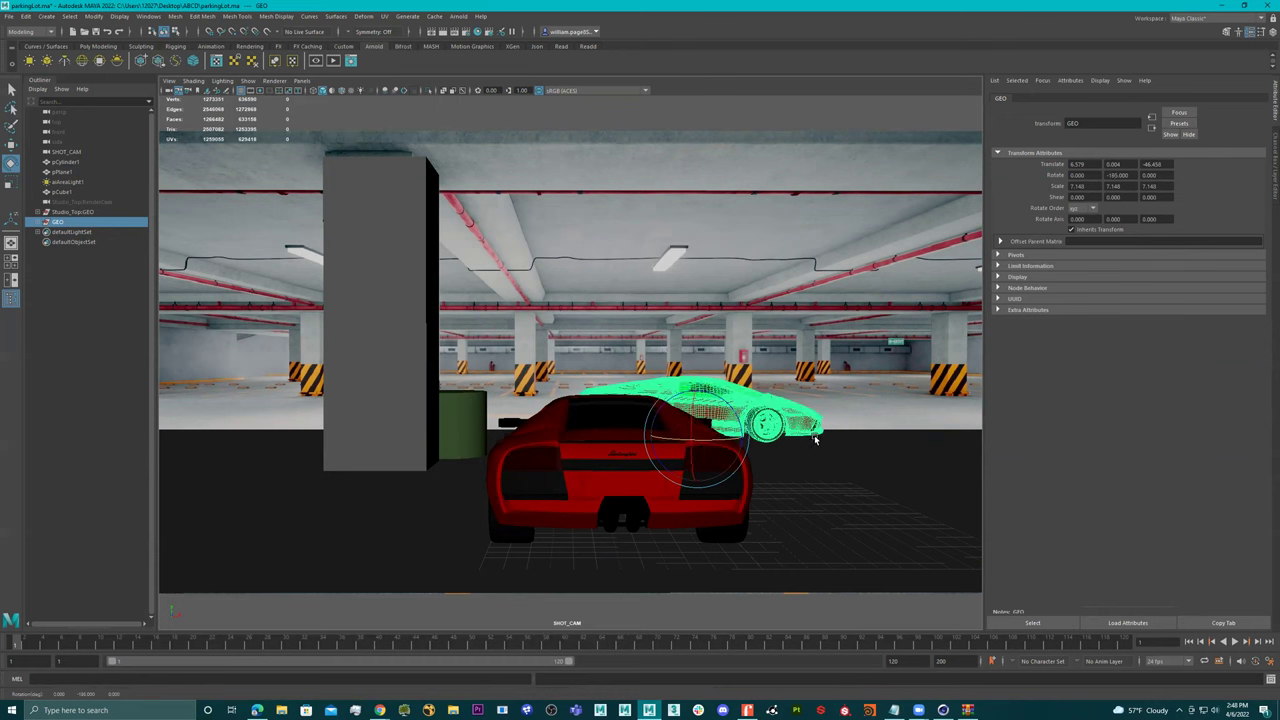
Slide the duplicate car sideways behind the pillar and barrel, and hide the original Studio_Top:GEO car group.
{"action": "key", "text": "w"}
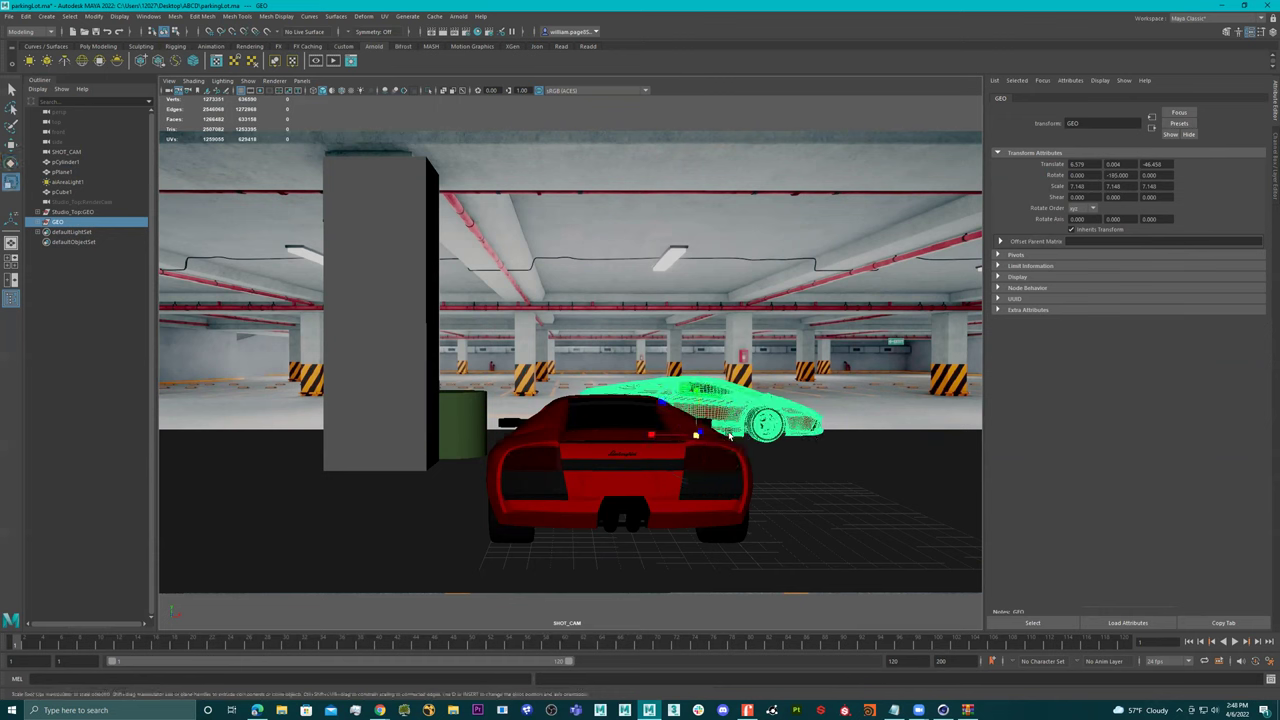
{"action": "left_click_drag", "start_coordinate": [703, 441], "coordinate": [484, 425]}
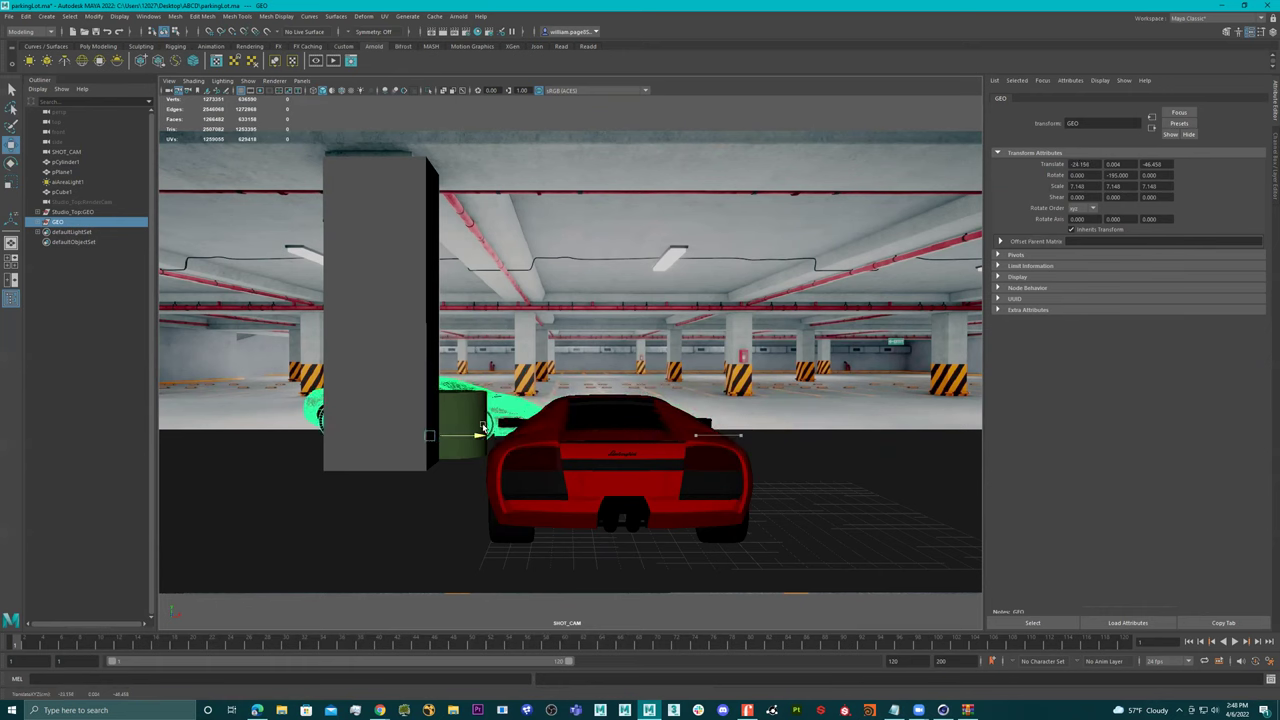
{"action": "left_click", "coordinate": [669, 461]}
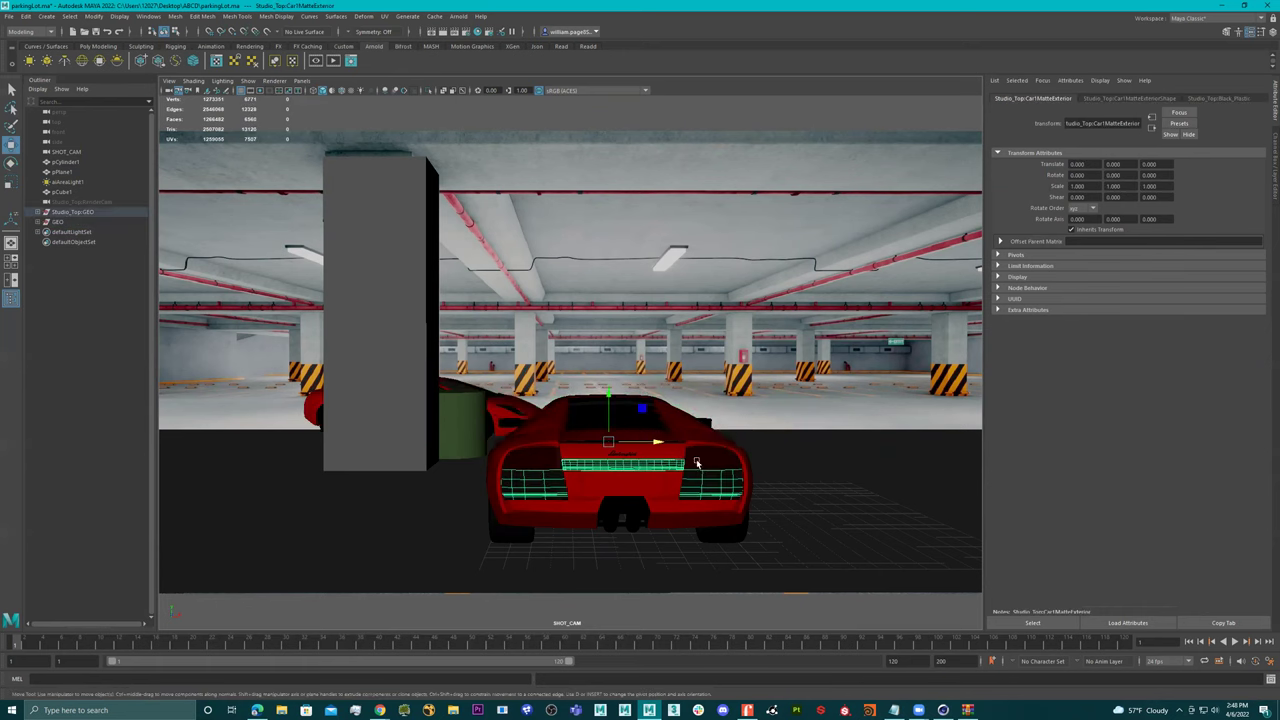
{"action": "left_click", "coordinate": [73, 212]}
{"action": "key", "text": "ctrl+h"}
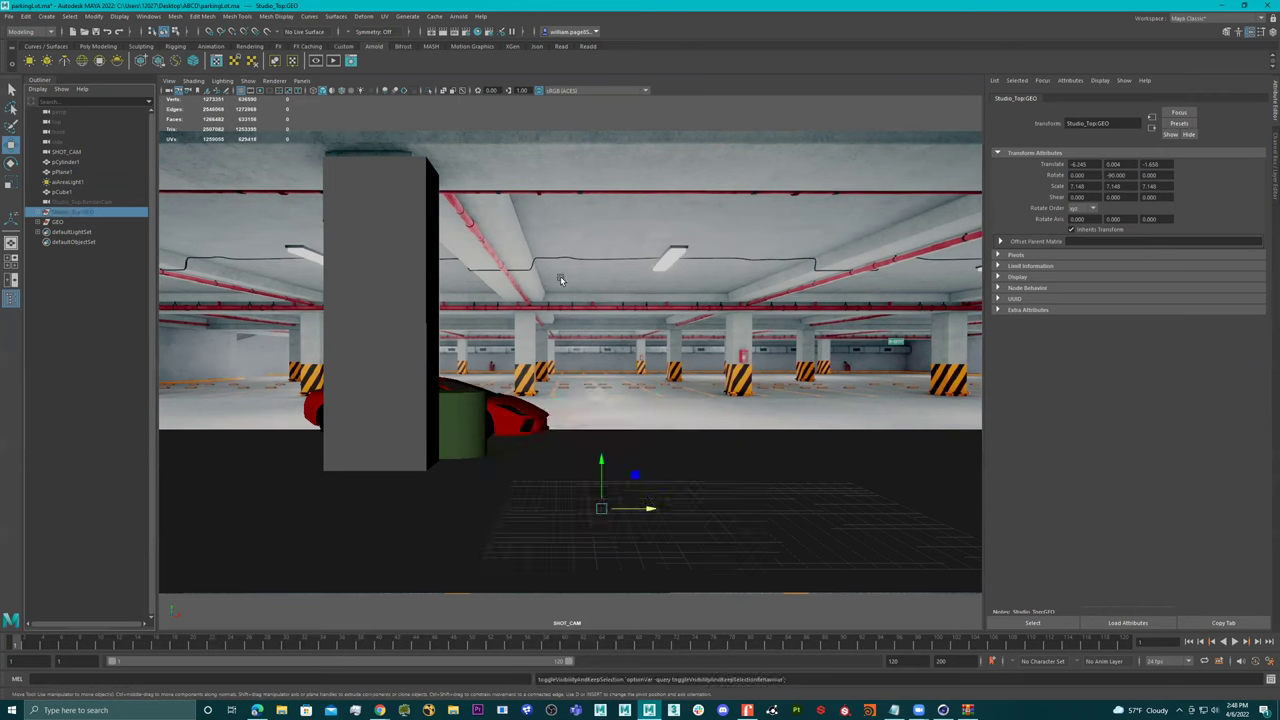
Check the Arnold render of the duplicate car behind the pillar and barrel, with the RenderView clear of the viewport.
{"action": "left_click", "coordinate": [545, 403]}
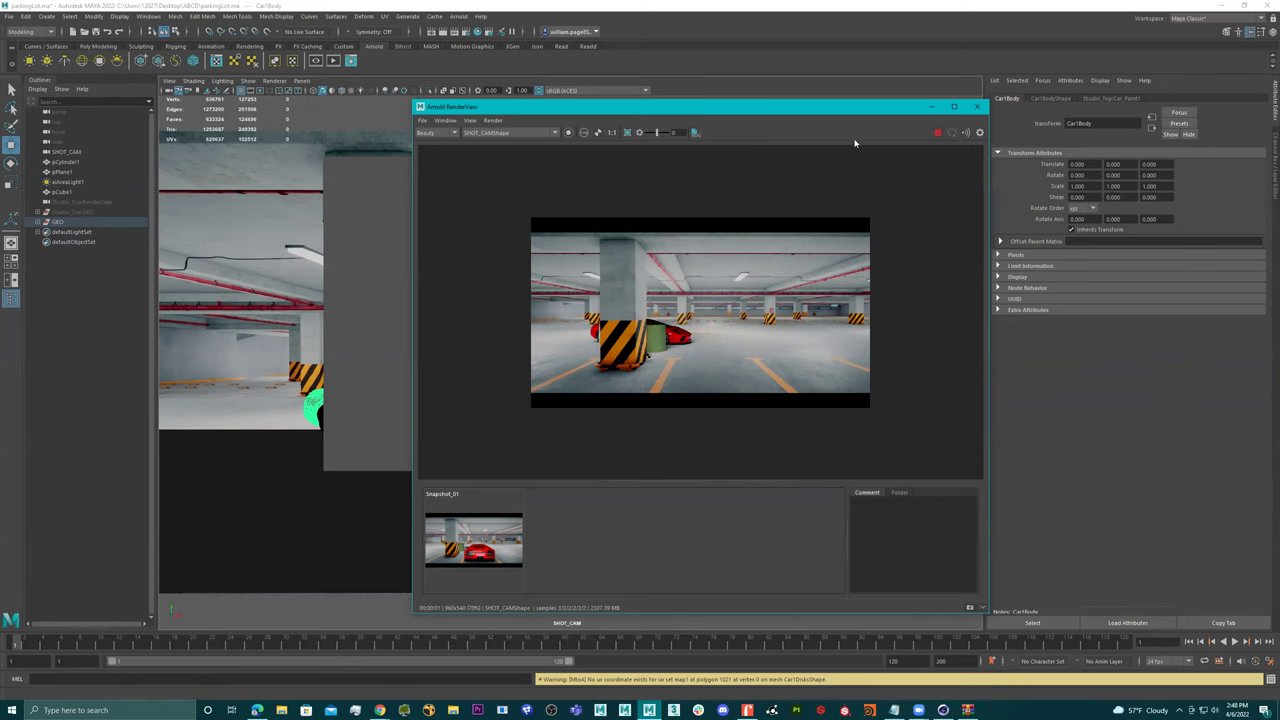
{"action": "scroll", "coordinate": [825, 298], "scroll_direction": "up", "scroll_amount": 3}
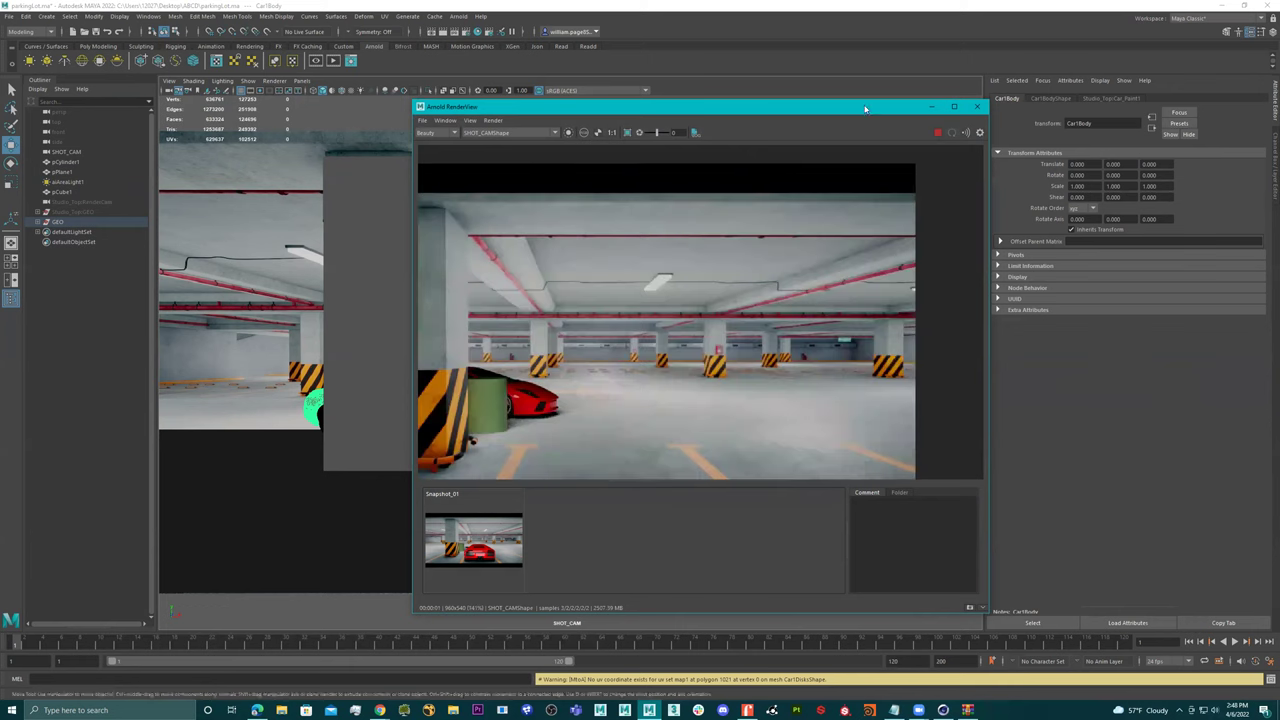
{"action": "left_click_drag", "start_coordinate": [866, 108], "coordinate": [1026, 66]}
Undo the accidental move of the body mesh alone, and reposition the whole duplicate GEO group out beside the green barrel.
{"action": "left_click_drag", "start_coordinate": [488, 402], "coordinate": [381, 400]}
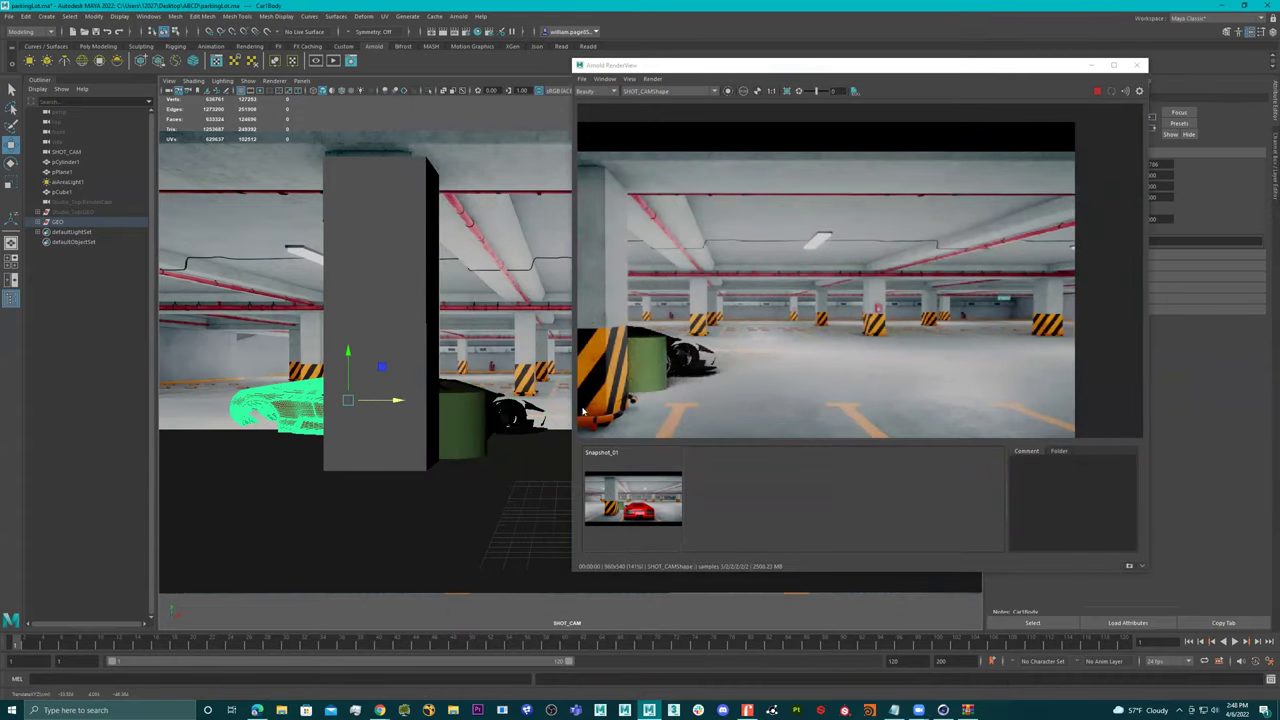
{"action": "key", "text": "ctrl+z"}
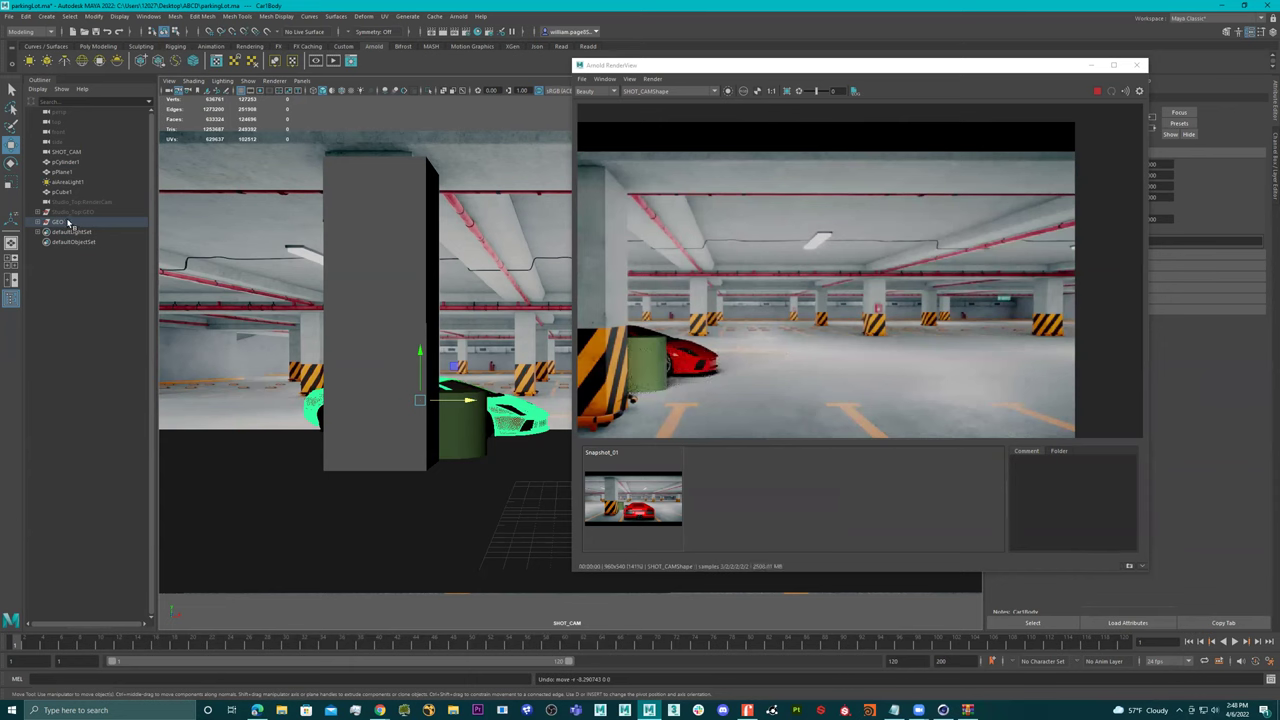
{"action": "left_click", "coordinate": [68, 224]}
{"action": "left_click_drag", "start_coordinate": [474, 435], "coordinate": [411, 435]}
{"action": "scroll", "coordinate": [688, 389], "scroll_direction": "down", "scroll_amount": 1}
{"action": "middle_click_drag", "start_coordinate": [712, 382], "coordinate": [780, 352]}
{"action": "scroll", "coordinate": [780, 352], "scroll_direction": "down", "scroll_amount": 3}
{"action": "left_click", "coordinate": [424, 438]}
{"action": "left_click_drag", "start_coordinate": [424, 438], "coordinate": [517, 441]}
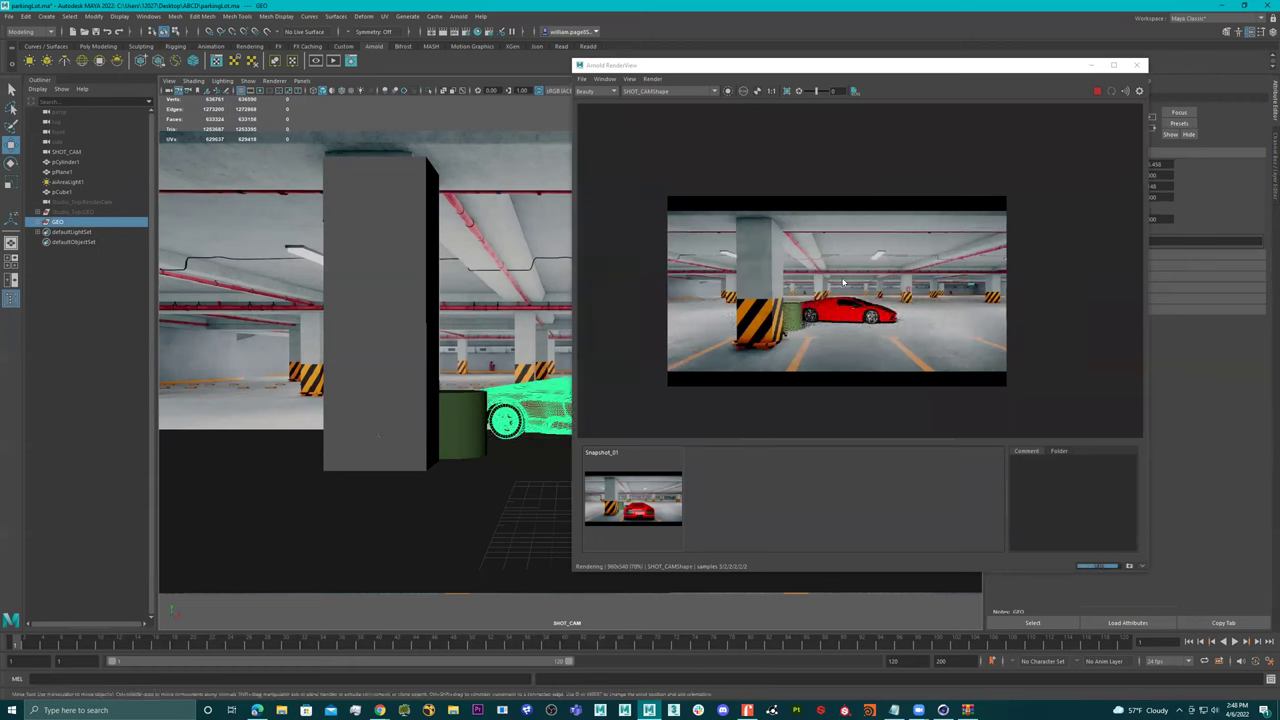
Rotate the duplicate car about its vertical axis to a three-quarter front view facing the camera.
{"action": "left_click_drag", "start_coordinate": [890, 70], "coordinate": [985, 82]}
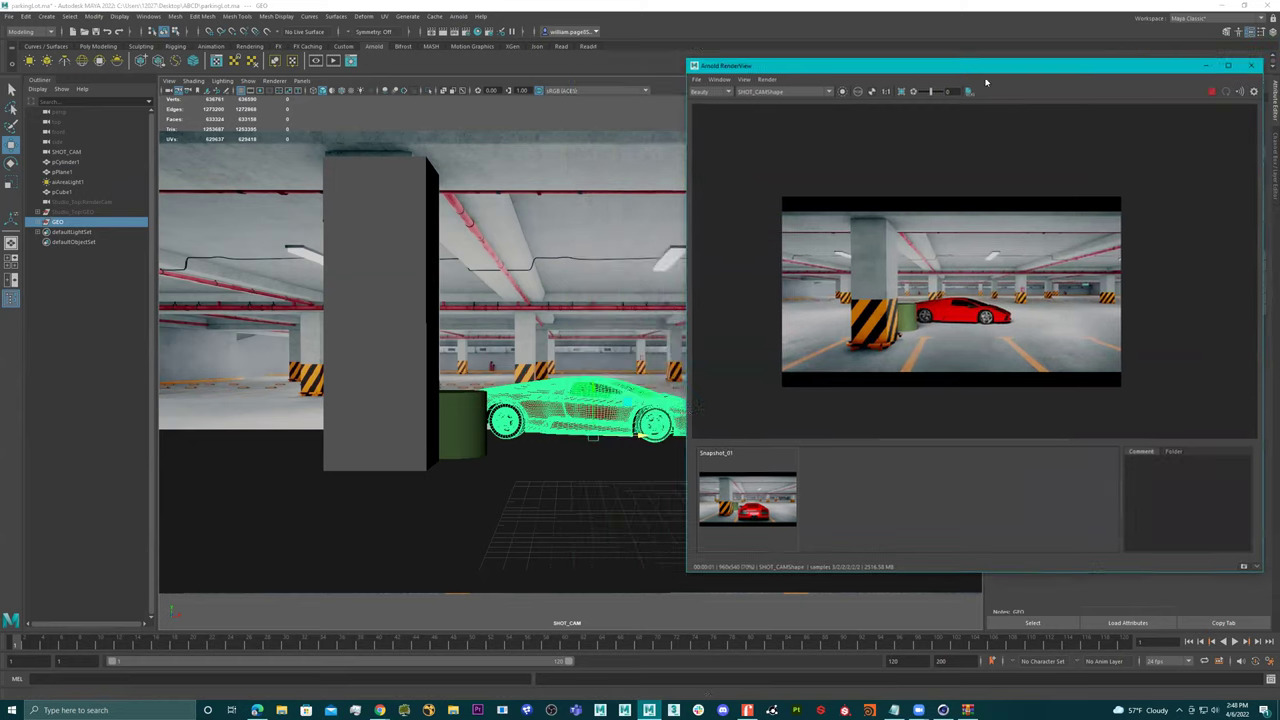
{"action": "key", "text": "e"}
{"action": "left_click_drag", "start_coordinate": [600, 445], "coordinate": [576, 446]}
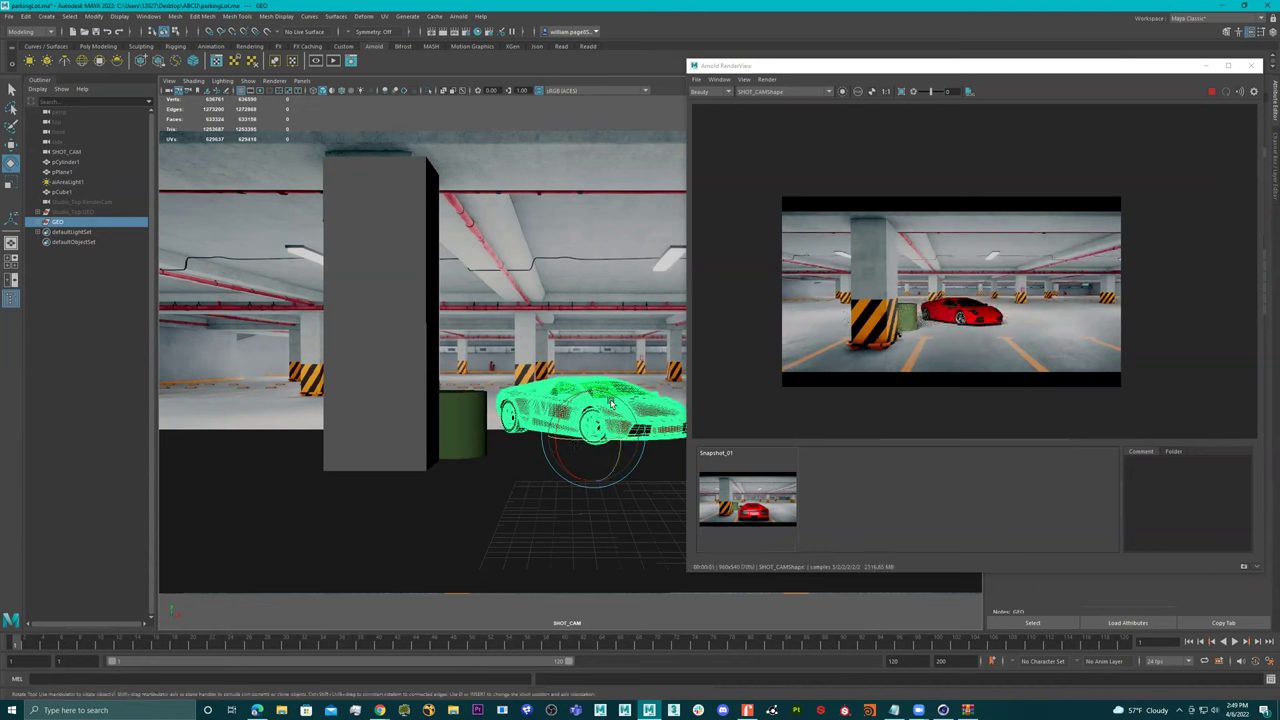
Store a second render snapshot of the background car, compare it with the first one, and close the RenderView.
{"action": "left_click_drag", "start_coordinate": [880, 67], "coordinate": [732, 65]}
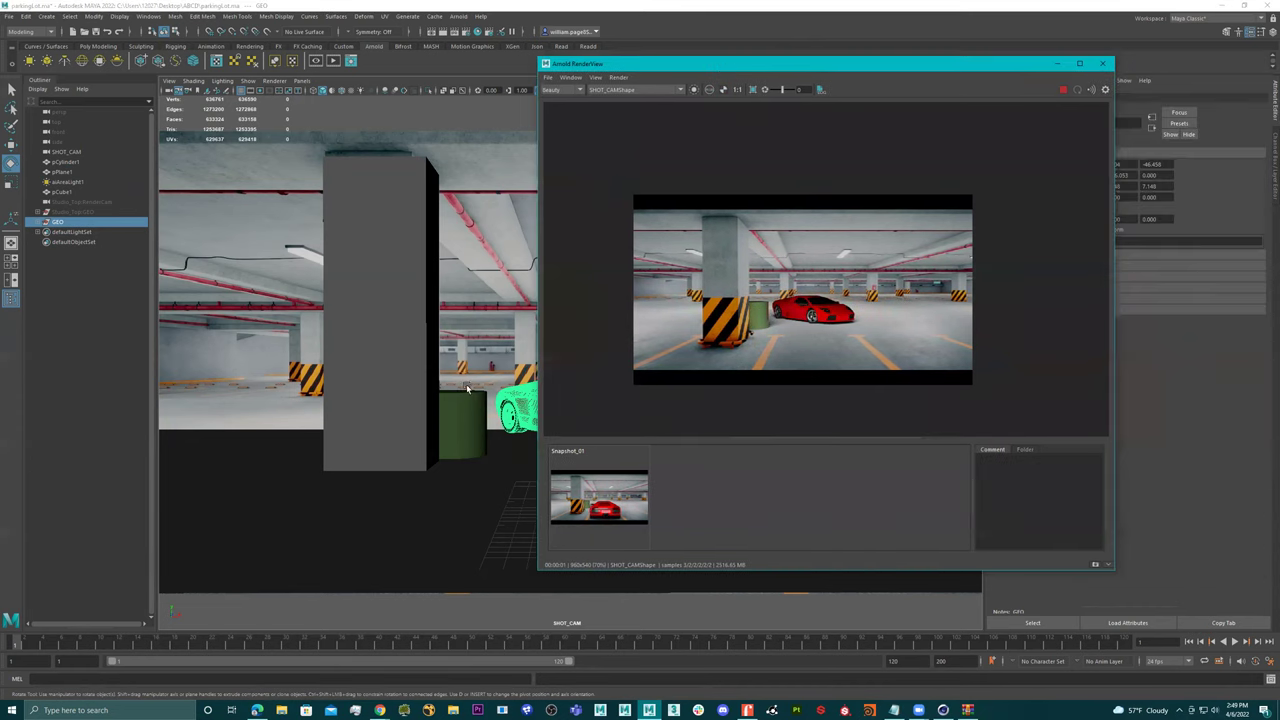
{"action": "scroll", "coordinate": [737, 323], "scroll_direction": "up", "scroll_amount": 3}
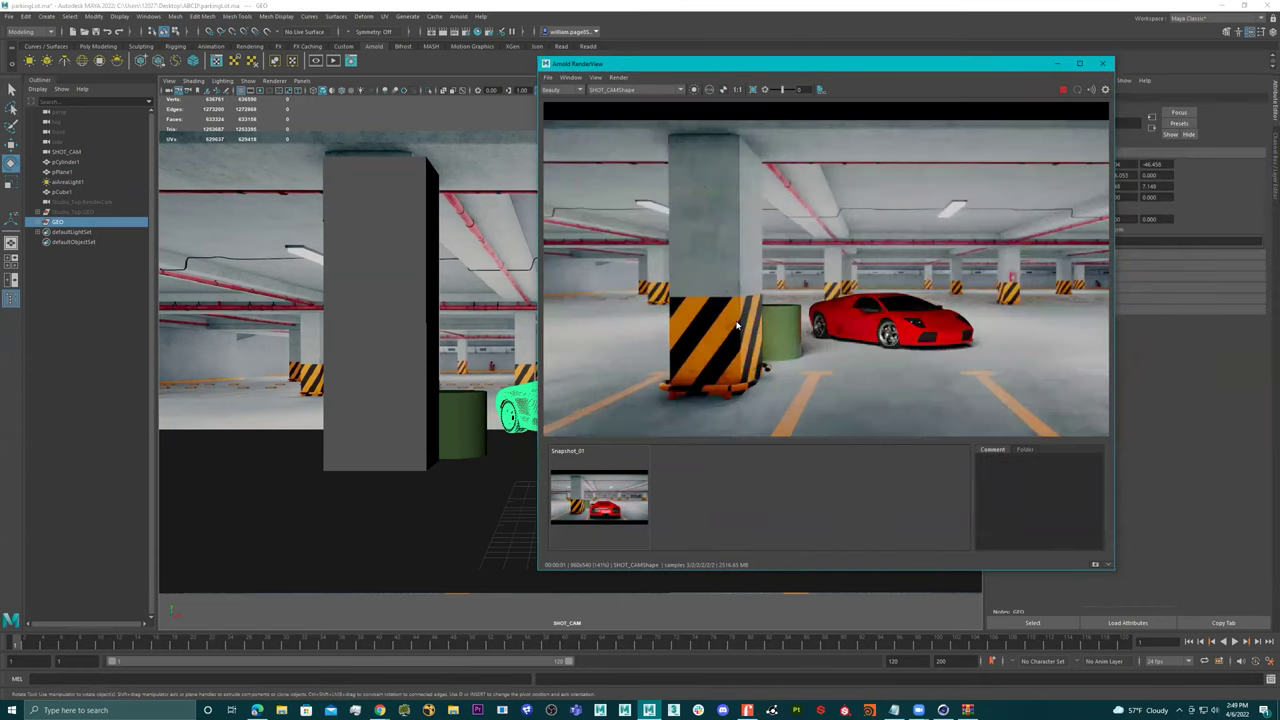
{"action": "left_click", "coordinate": [1097, 566]}
{"action": "left_click", "coordinate": [607, 522]}
{"action": "left_click", "coordinate": [676, 503]}
{"action": "left_click", "coordinate": [605, 512]}
{"action": "left_click", "coordinate": [676, 506]}
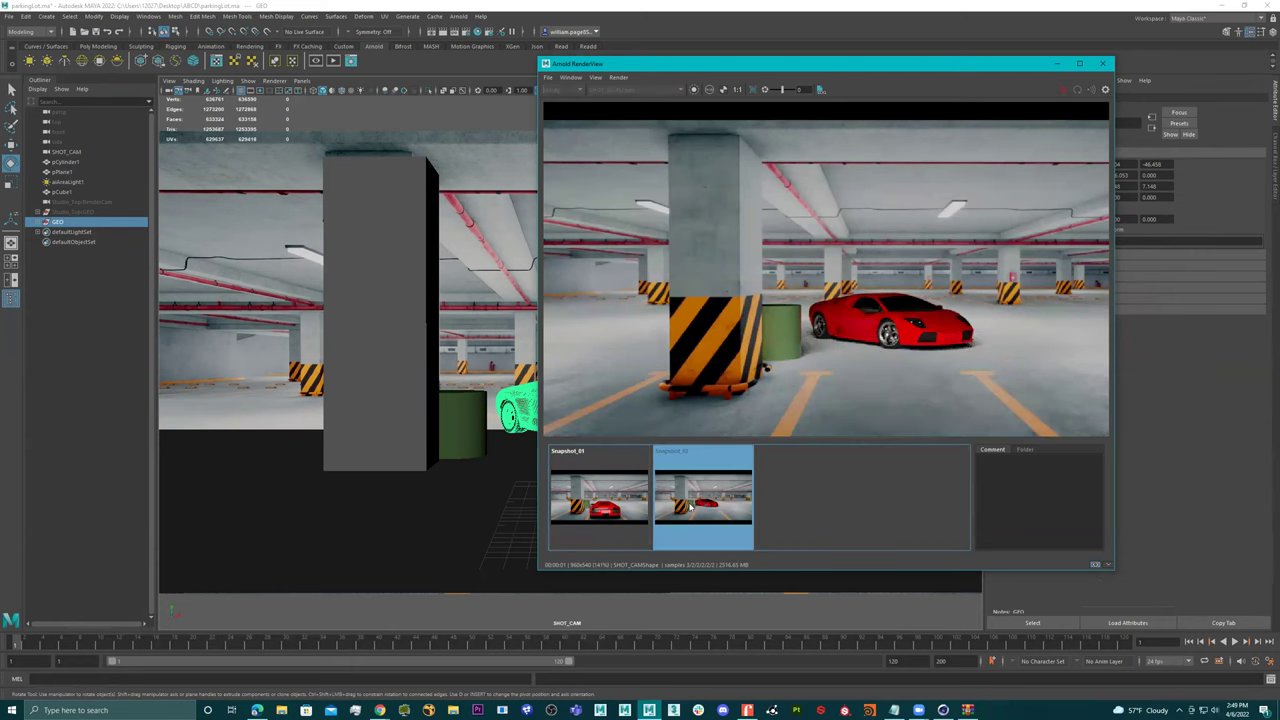
{"action": "left_click", "coordinate": [1104, 65]}
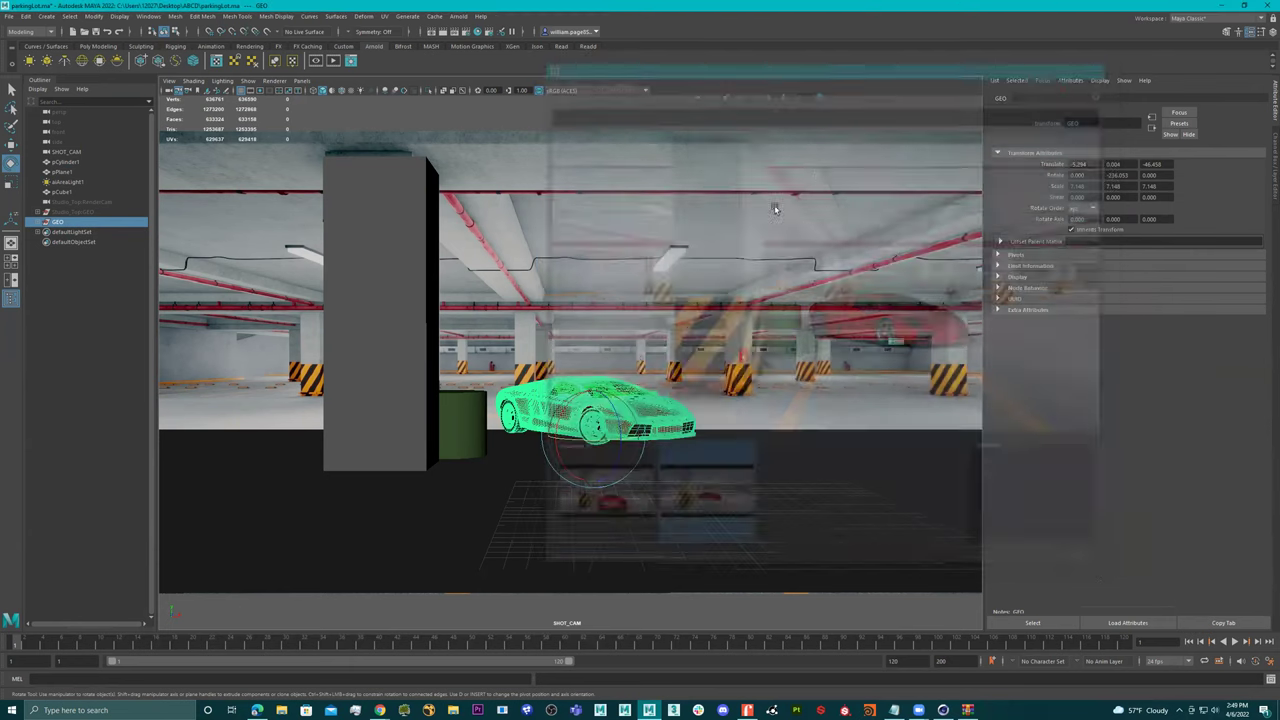
View the scene through the persp camera and add an Arnold skydome light around the garage setup.
{"action": "left_click", "coordinate": [301, 80]}
{"action": "mouse_move", "coordinate": [330, 91]}
{"action": "left_click", "coordinate": [426, 112]}
{"action": "left_click_drag", "start_coordinate": [626, 306], "coordinate": [629, 258], "text": "alt"}
{"action": "left_click", "coordinate": [774, 250]}
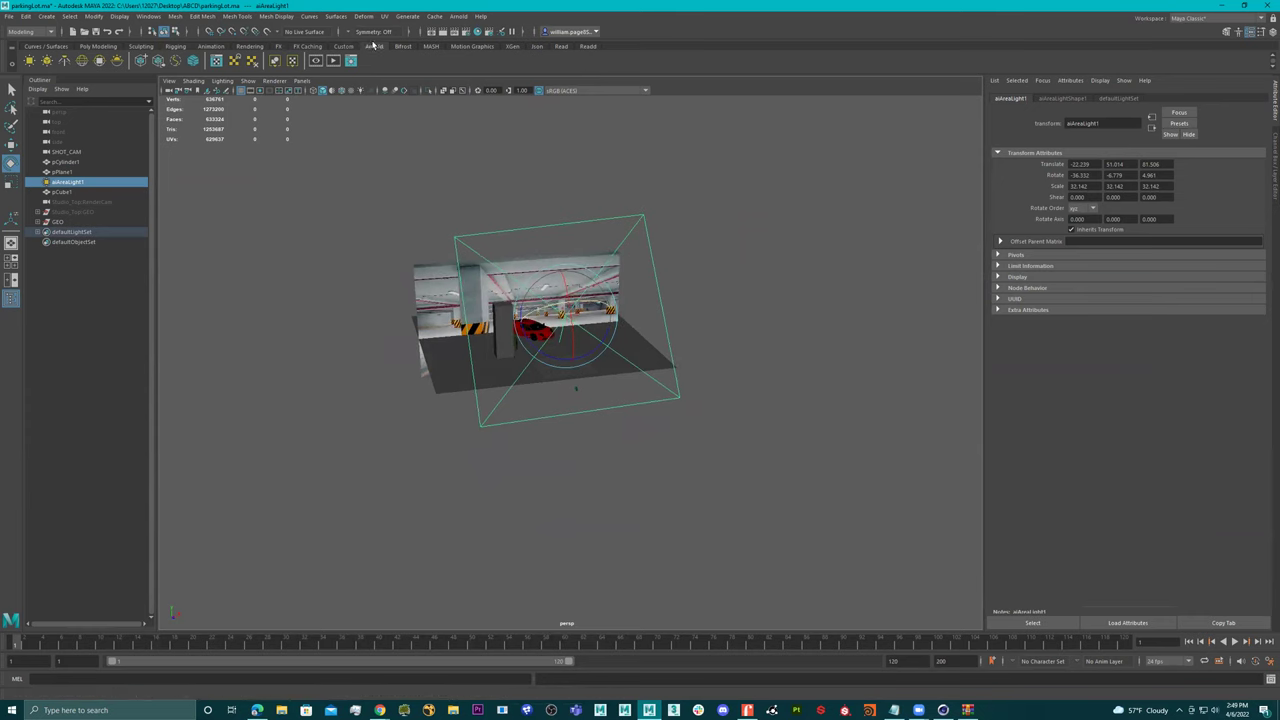
{"action": "left_click", "coordinate": [458, 16]}
{"action": "mouse_move", "coordinate": [503, 66]}
{"action": "left_click", "coordinate": [590, 77]}
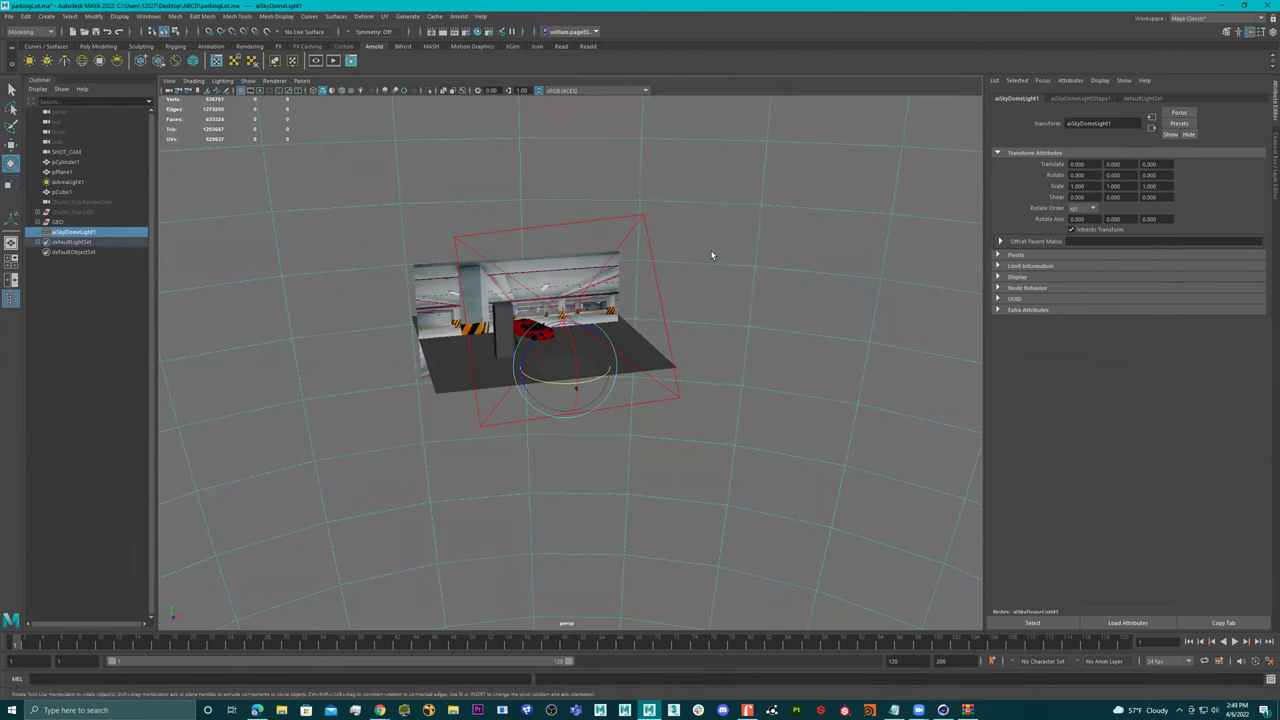
Switch to the browser and open the Indoor > Urban category of Poly Haven's HDRIs.
{"action": "left_click", "coordinate": [257, 710]}
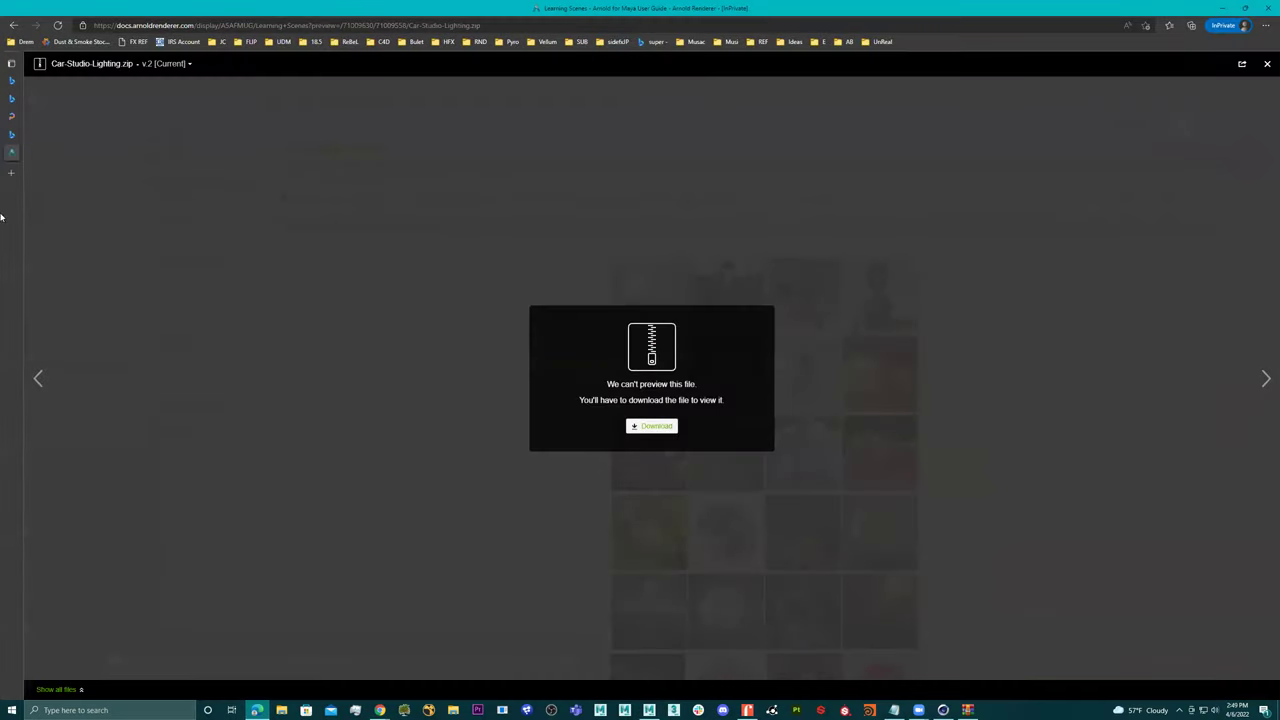
{"action": "left_click", "coordinate": [60, 98]}
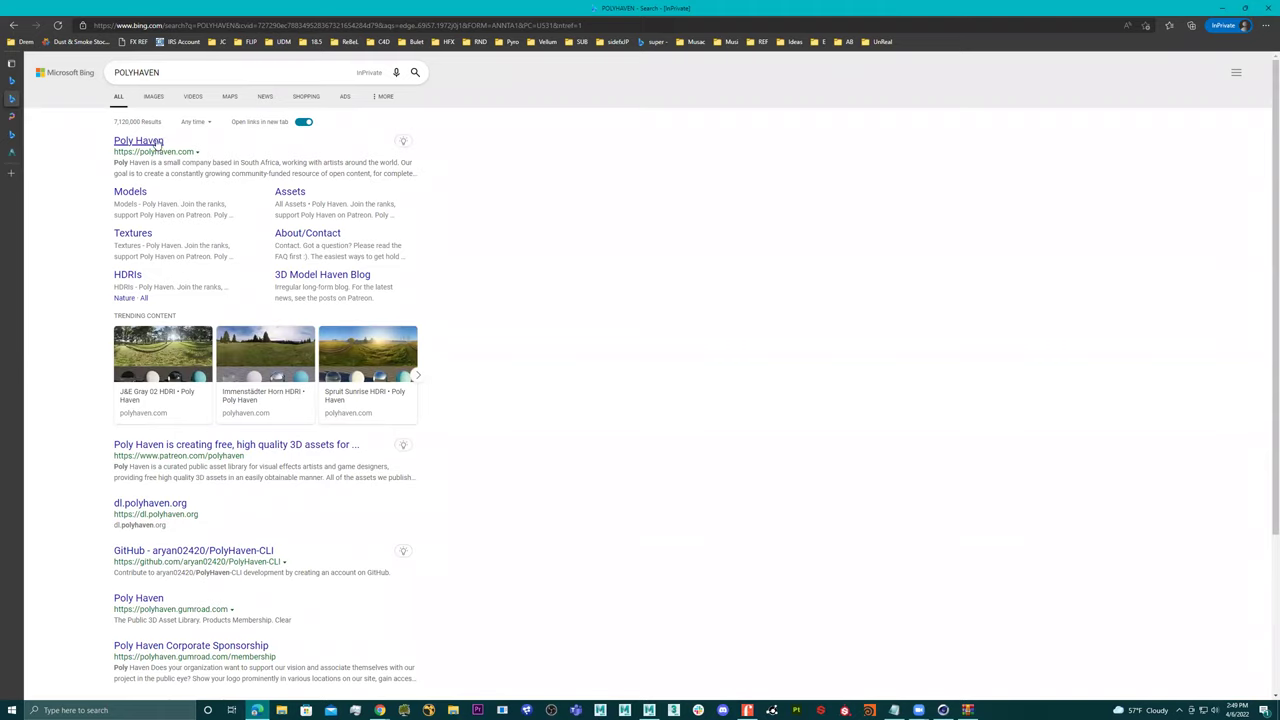
{"action": "left_click", "coordinate": [156, 142]}
{"action": "key", "text": "ctrl+w"}
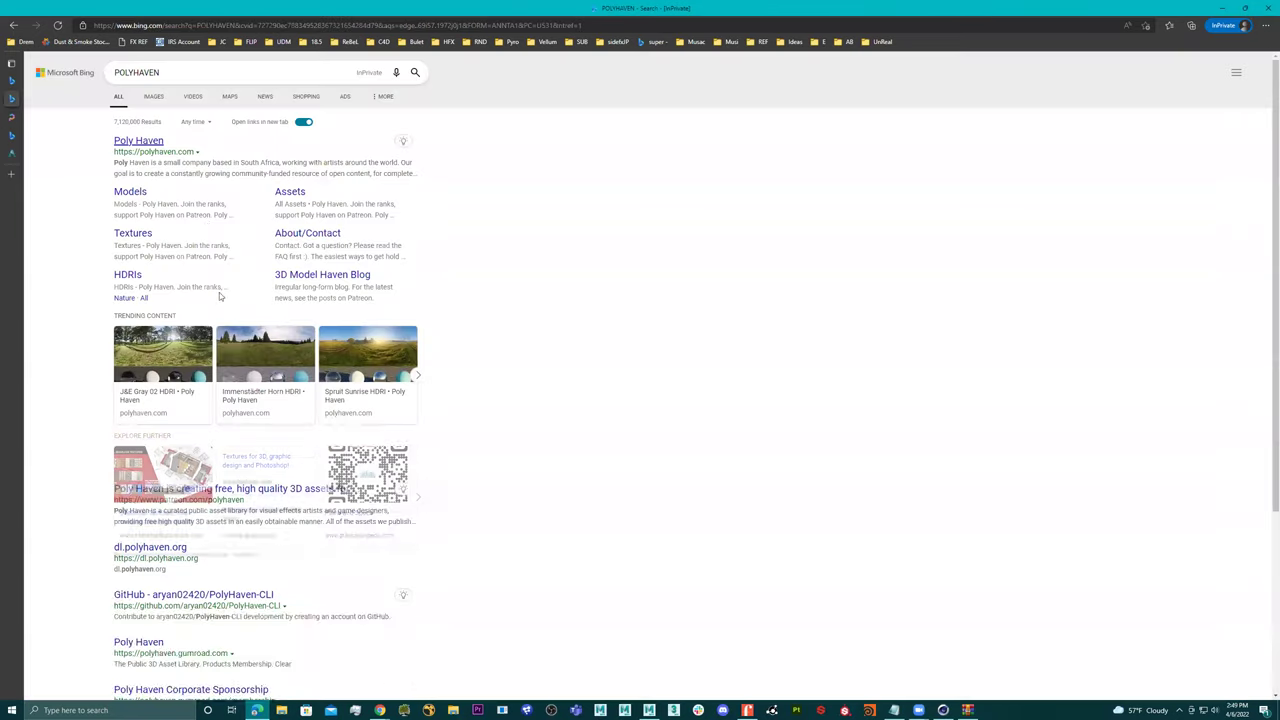
{"action": "left_click", "coordinate": [128, 276]}
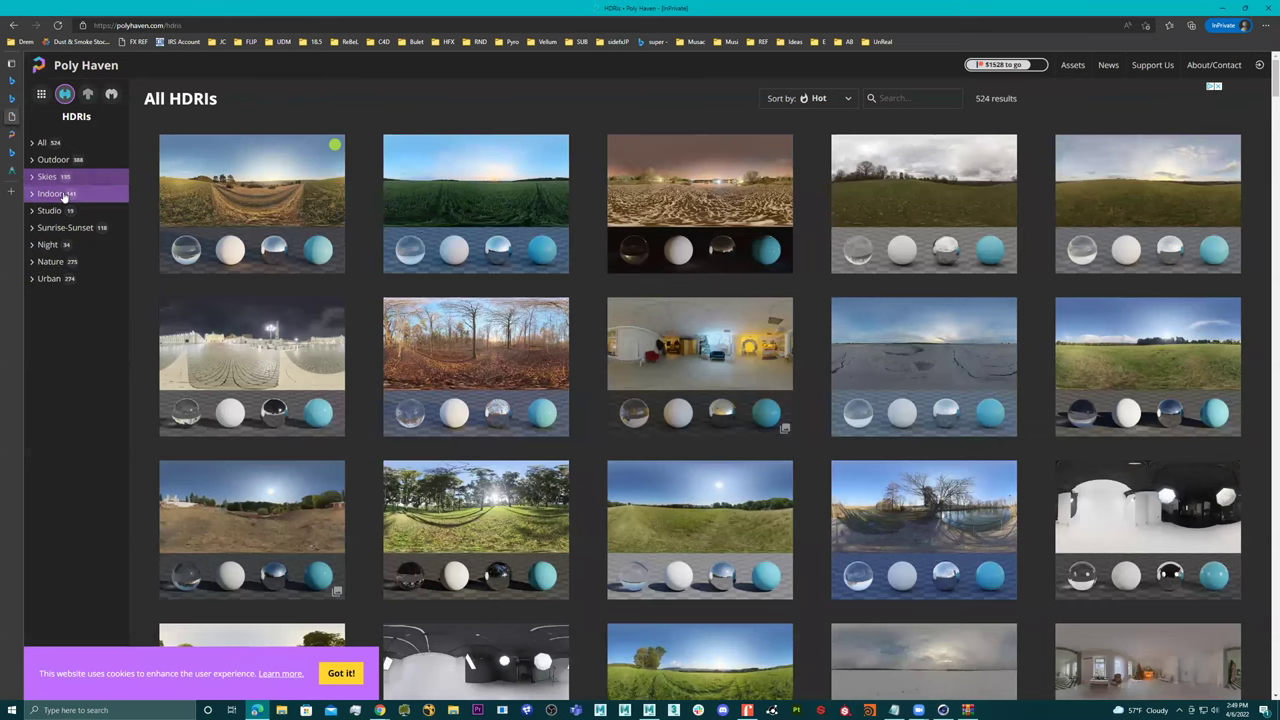
{"action": "left_click", "coordinate": [68, 200]}
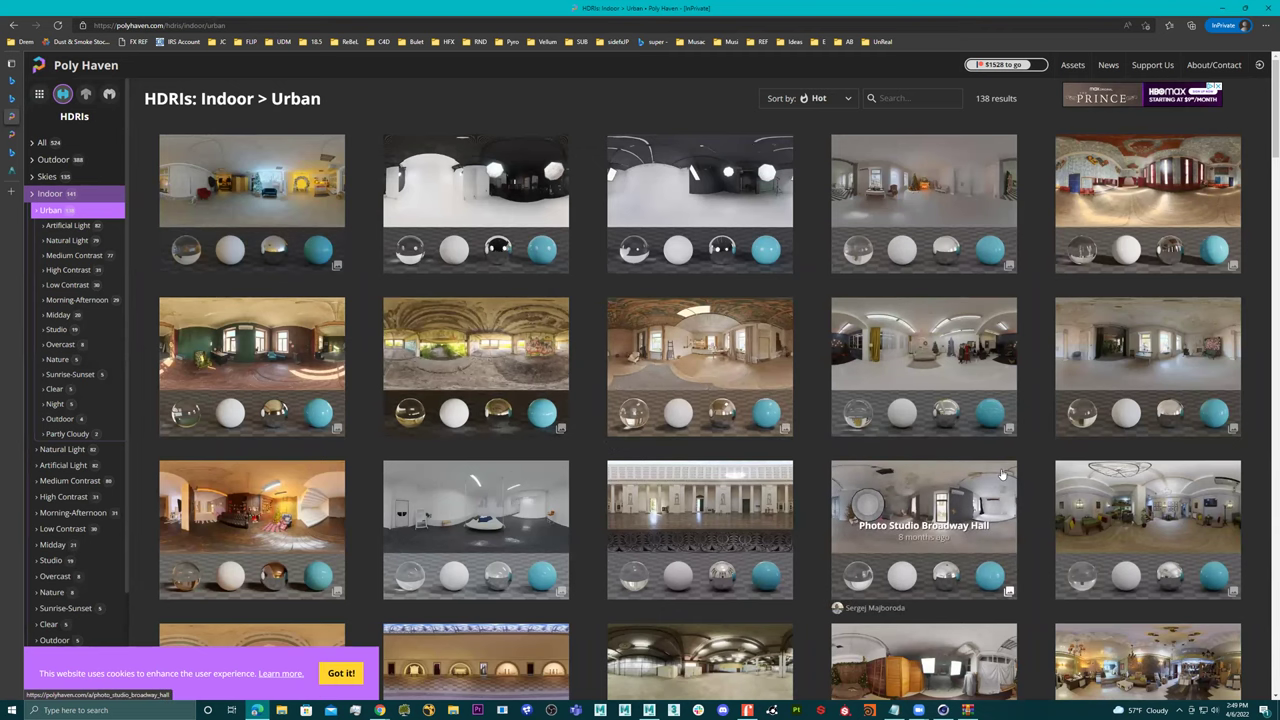
Find the Autoshop 01 HDRI, download it as a 4K EXR, and return to Maya.
{"action": "scroll", "coordinate": [1001, 469], "scroll_direction": "down", "scroll_amount": 4}
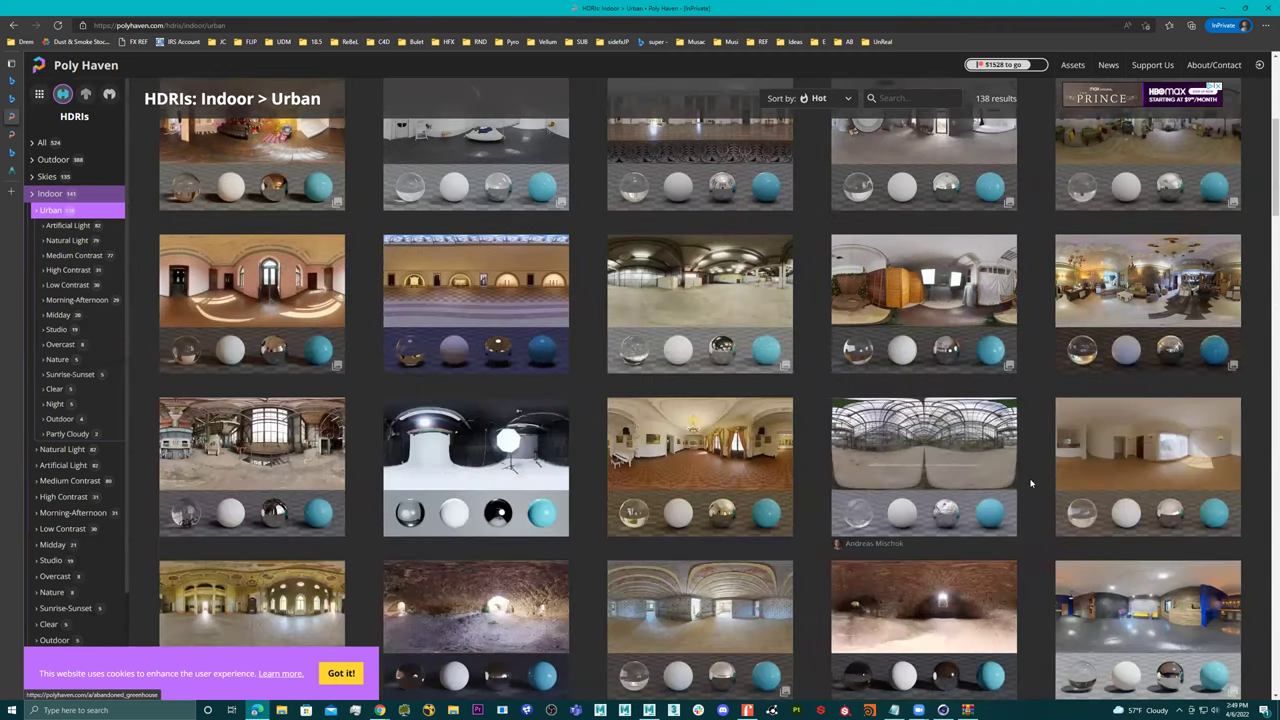
{"action": "scroll", "coordinate": [1031, 484], "scroll_direction": "down", "scroll_amount": 4}
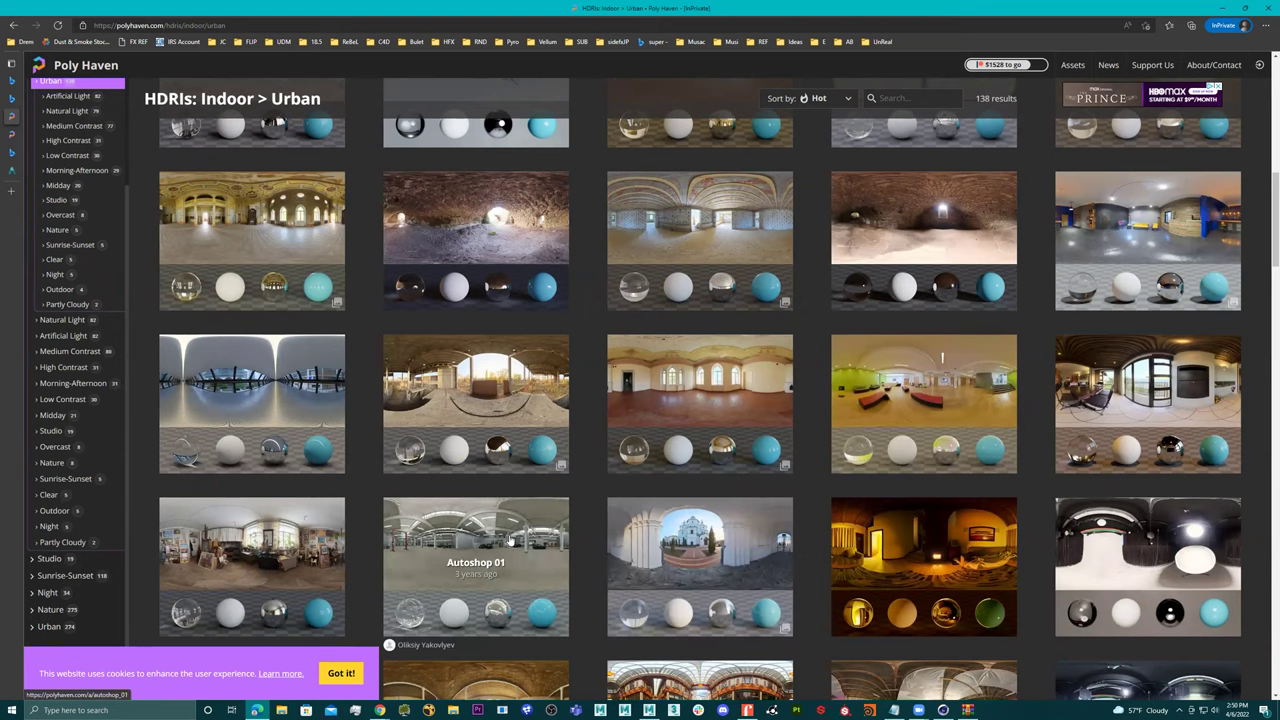
{"action": "left_click", "coordinate": [476, 560]}
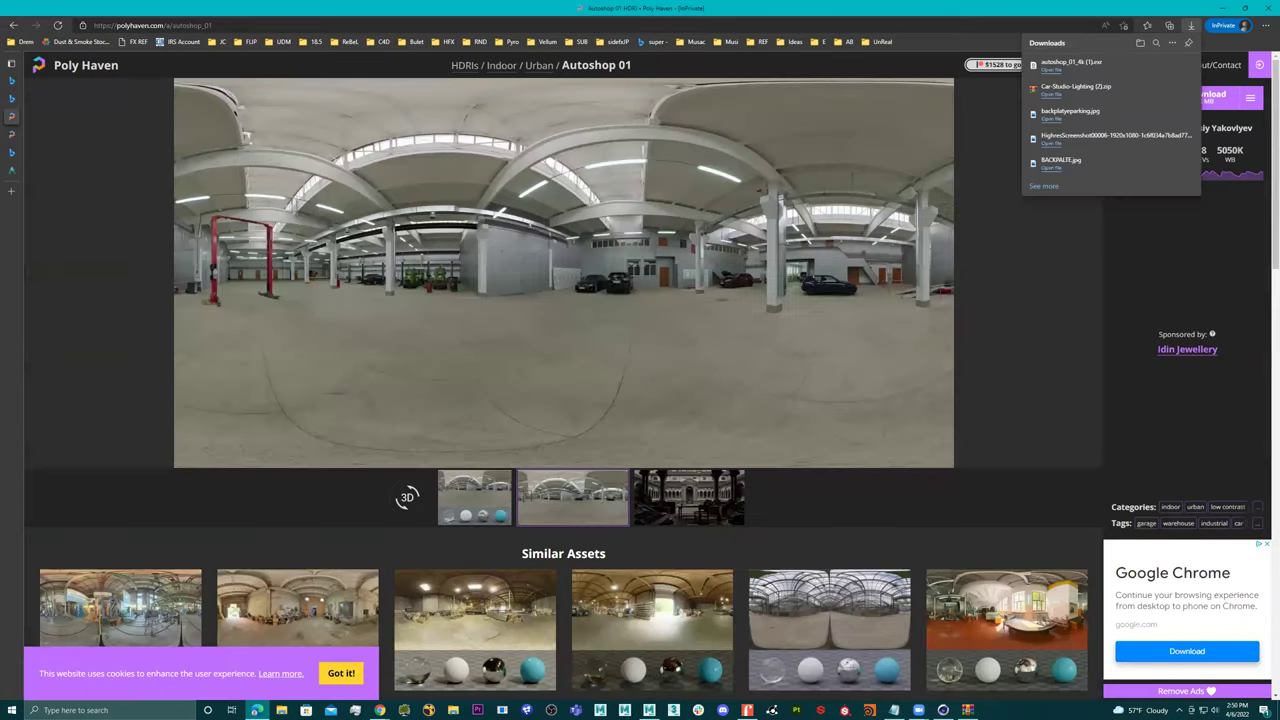
{"action": "left_click", "coordinate": [1224, 9]}
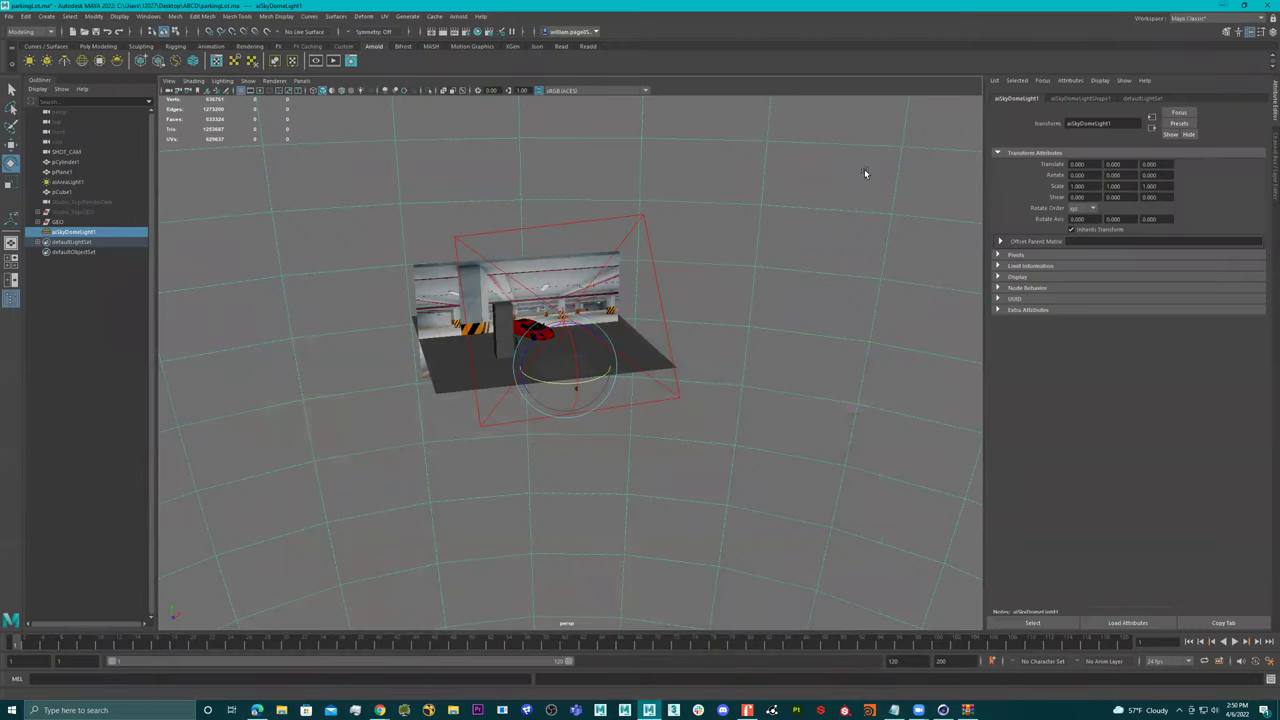
Connect a File texture to the skydome light's Color and load autoshop_01_4k (1).exr from Downloads.
{"action": "left_click", "coordinate": [1082, 98]}
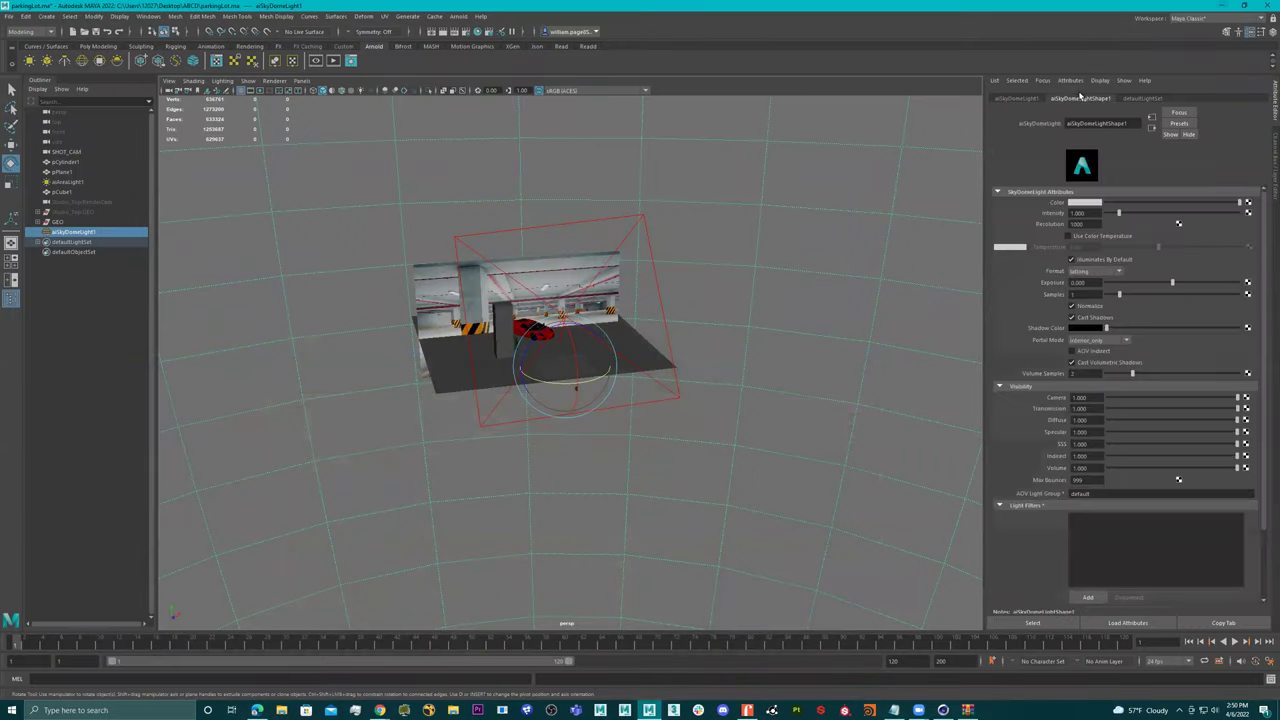
{"action": "left_click", "coordinate": [1247, 203]}
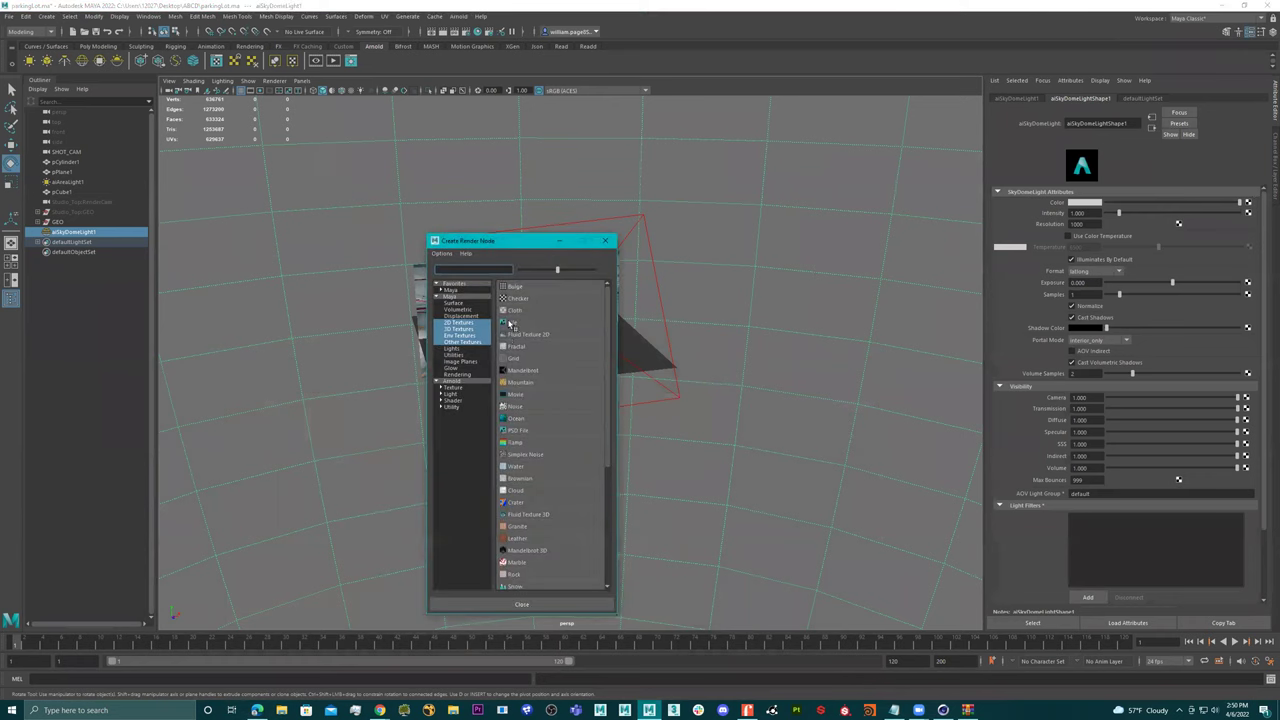
{"action": "left_click", "coordinate": [524, 327]}
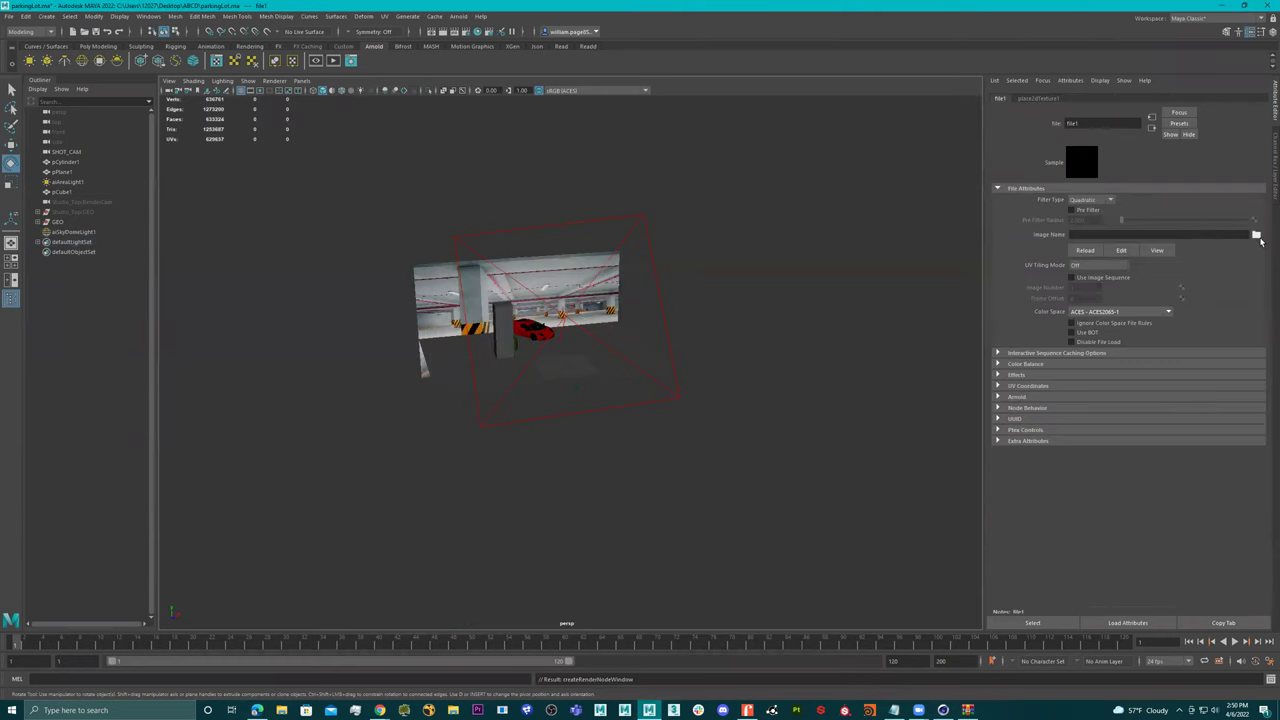
{"action": "left_click", "coordinate": [1256, 236]}
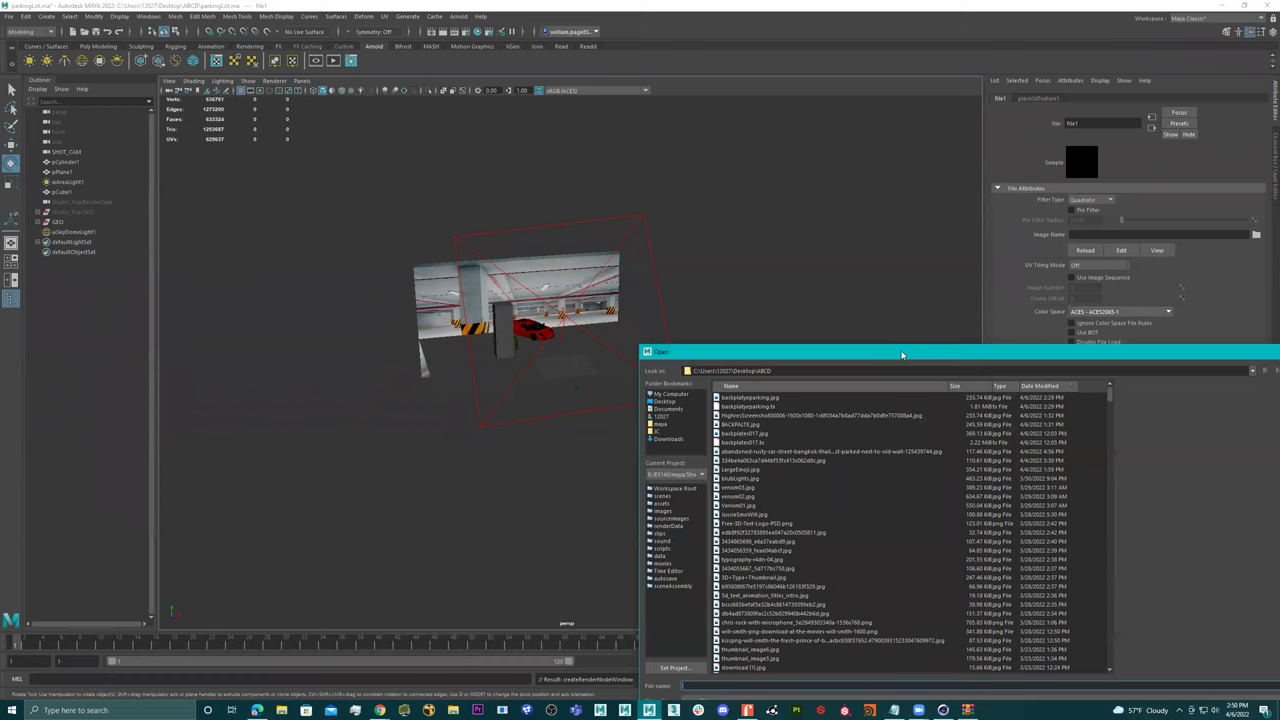
{"action": "left_click_drag", "start_coordinate": [901, 354], "coordinate": [1279, 354]}
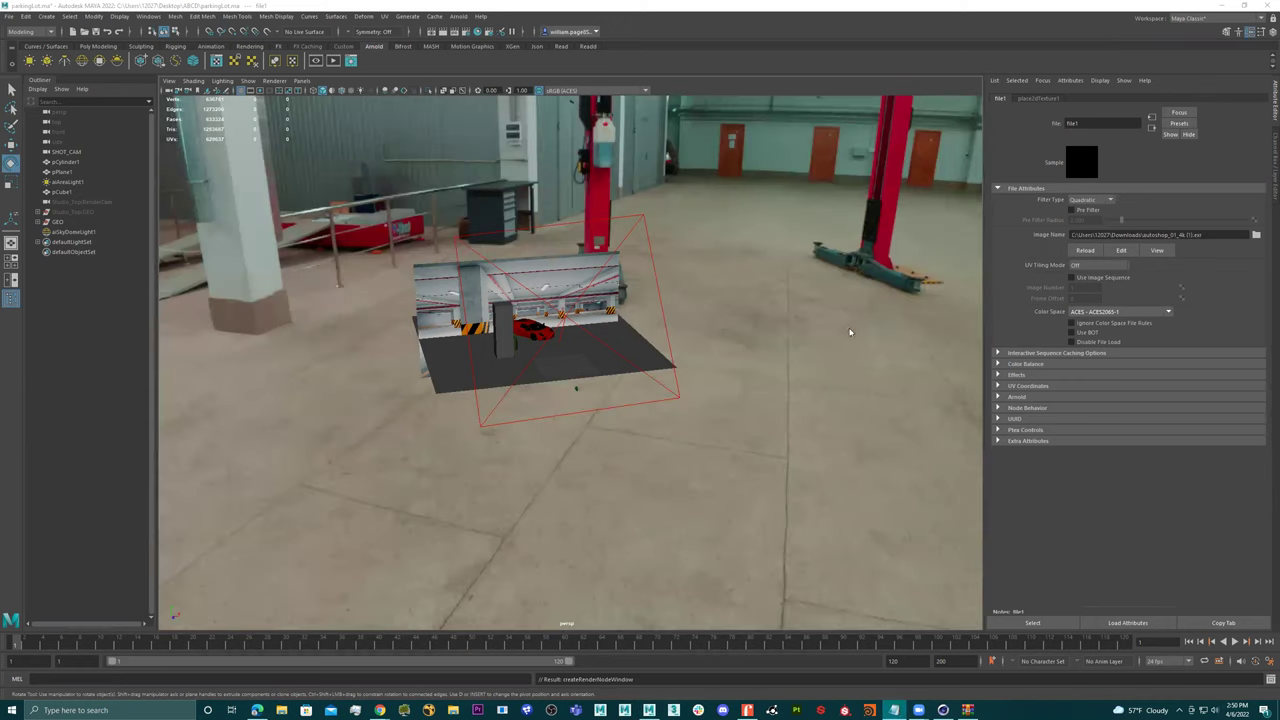
Render the HDRI-lit scene in Arnold and set the skydome light's Camera visibility to 0.
{"action": "left_click", "coordinate": [333, 62]}
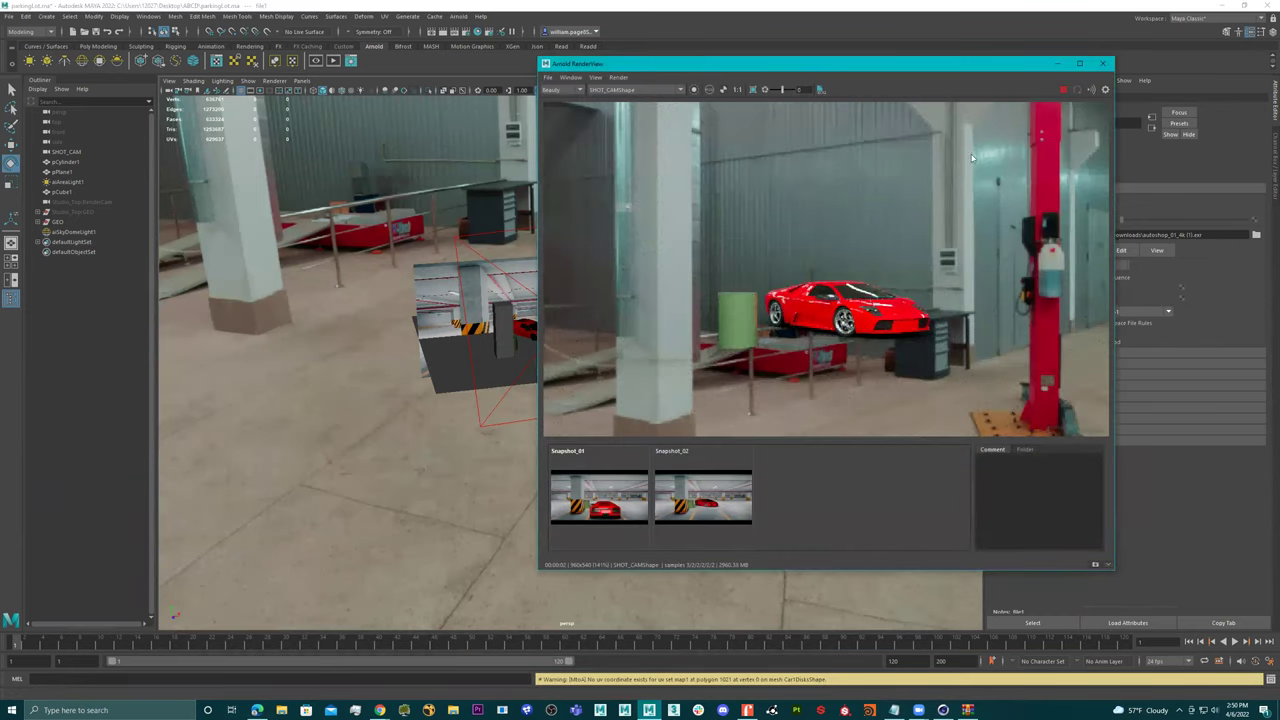
{"action": "left_click_drag", "start_coordinate": [898, 66], "coordinate": [683, 75]}
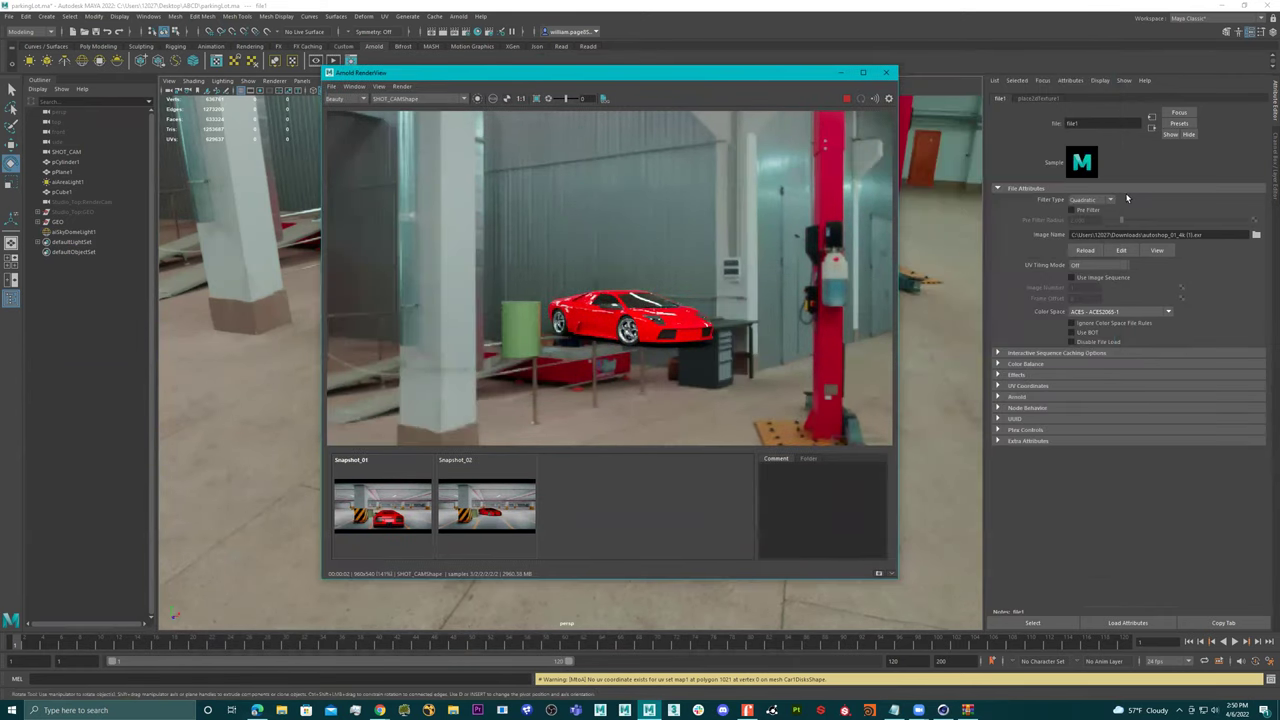
{"action": "left_click", "coordinate": [951, 165]}
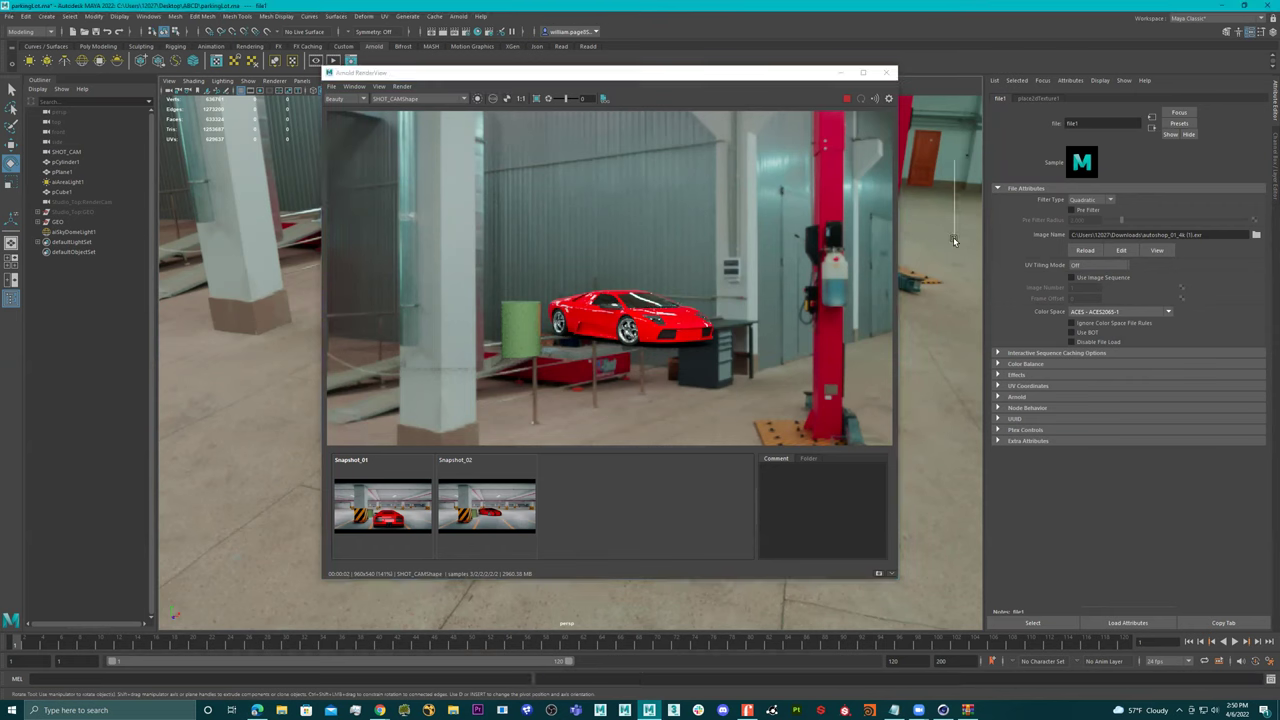
{"action": "left_click", "coordinate": [1098, 397]}
{"action": "type", "text": "0"}
{"action": "key", "text": "Return"}
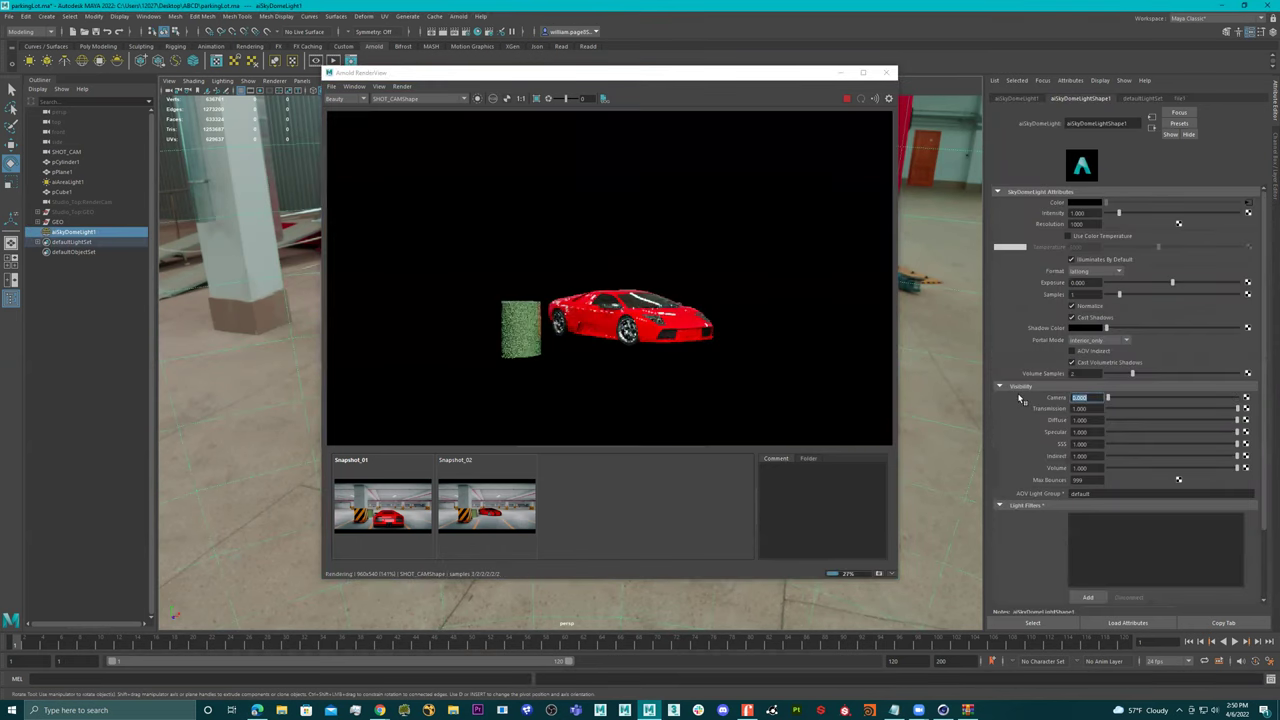
{"action": "left_click_drag", "start_coordinate": [1130, 399], "coordinate": [1100, 399]}
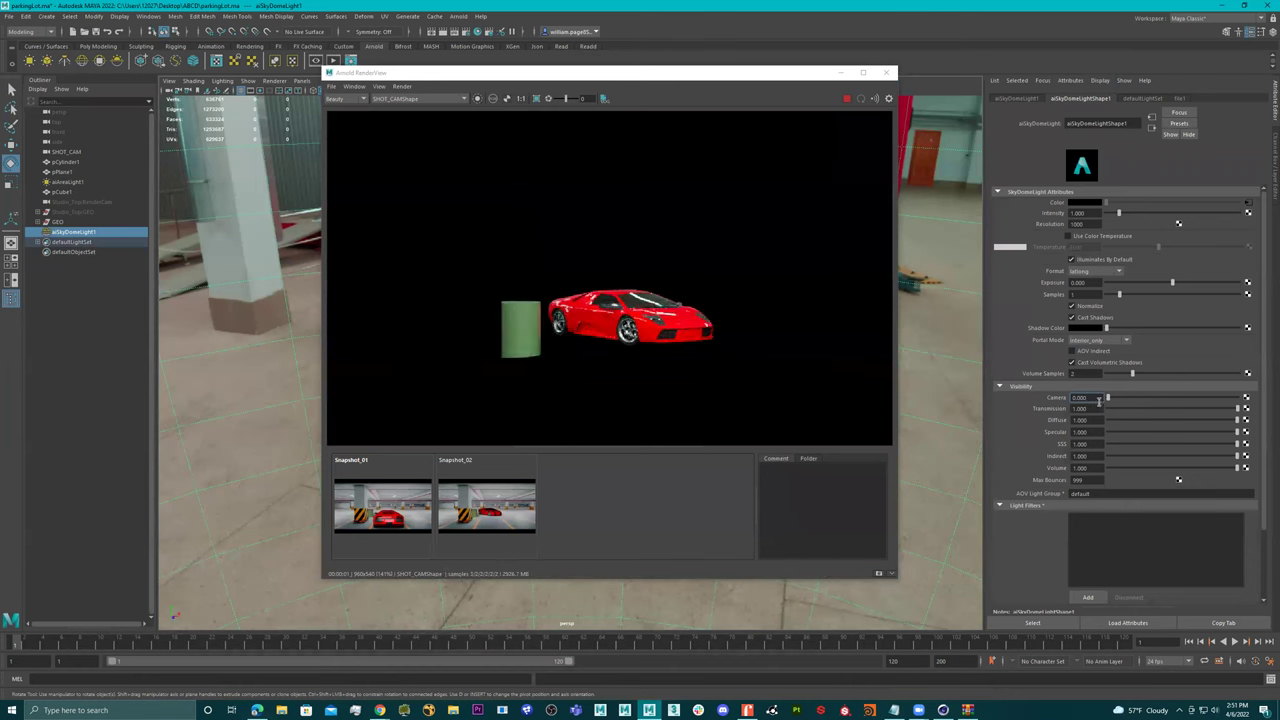
Choose SHOT_CAM as the render camera again and close the RenderView.
{"action": "left_click", "coordinate": [430, 99]}
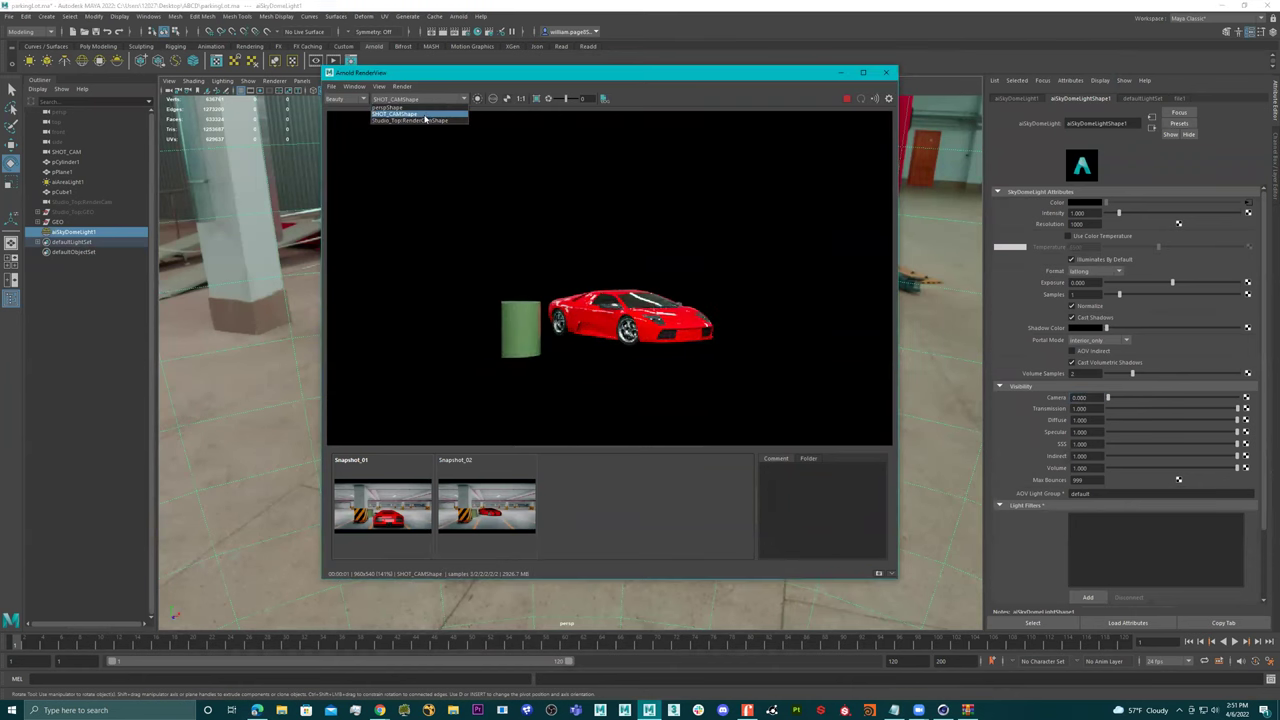
{"action": "left_click", "coordinate": [425, 116]}
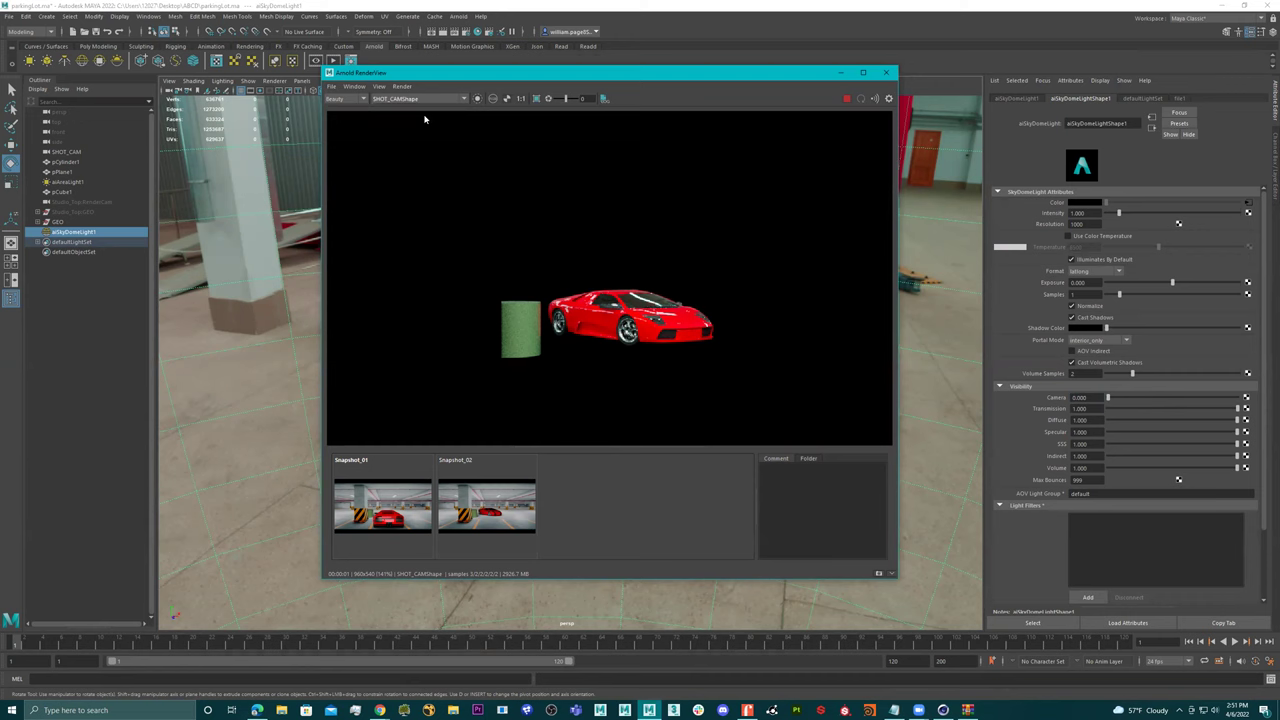
{"action": "left_click", "coordinate": [886, 72]}
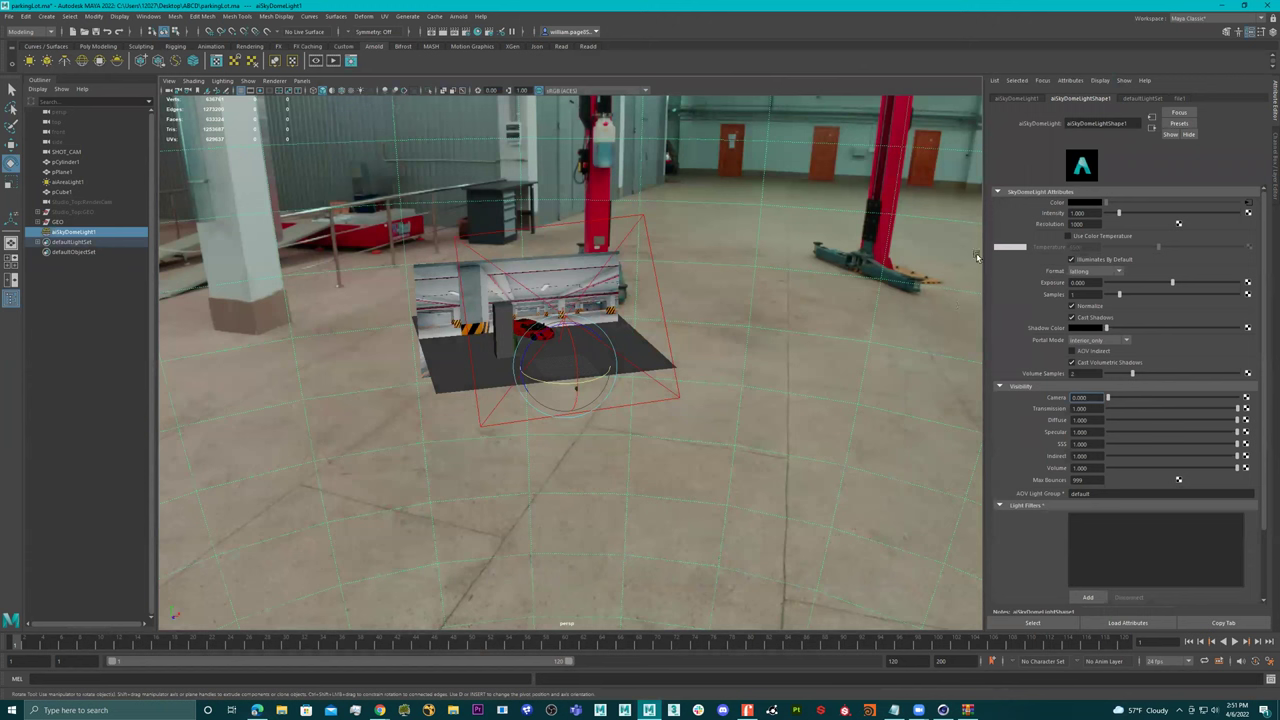
Look through SHOT_CAM in the viewport and reopen the Arnold render with the skydome light selected.
{"action": "left_click", "coordinate": [303, 82]}
{"action": "mouse_move", "coordinate": [385, 91]}
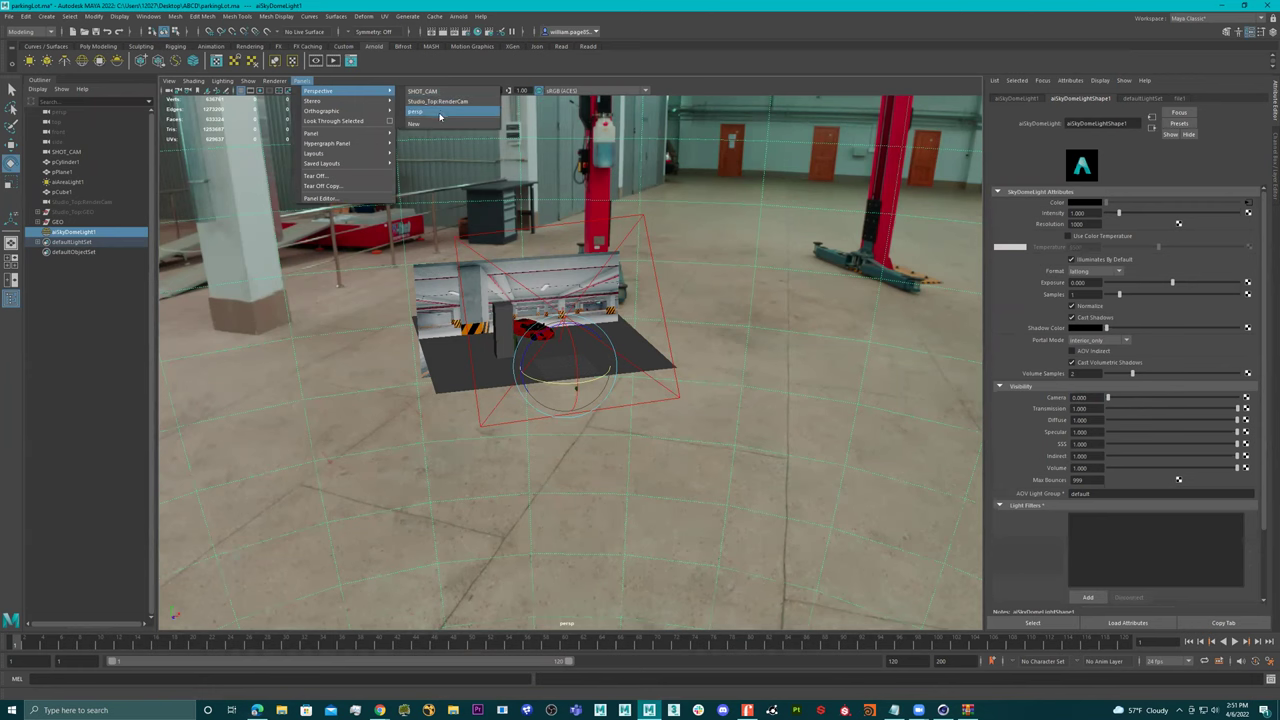
{"action": "left_click", "coordinate": [453, 94]}
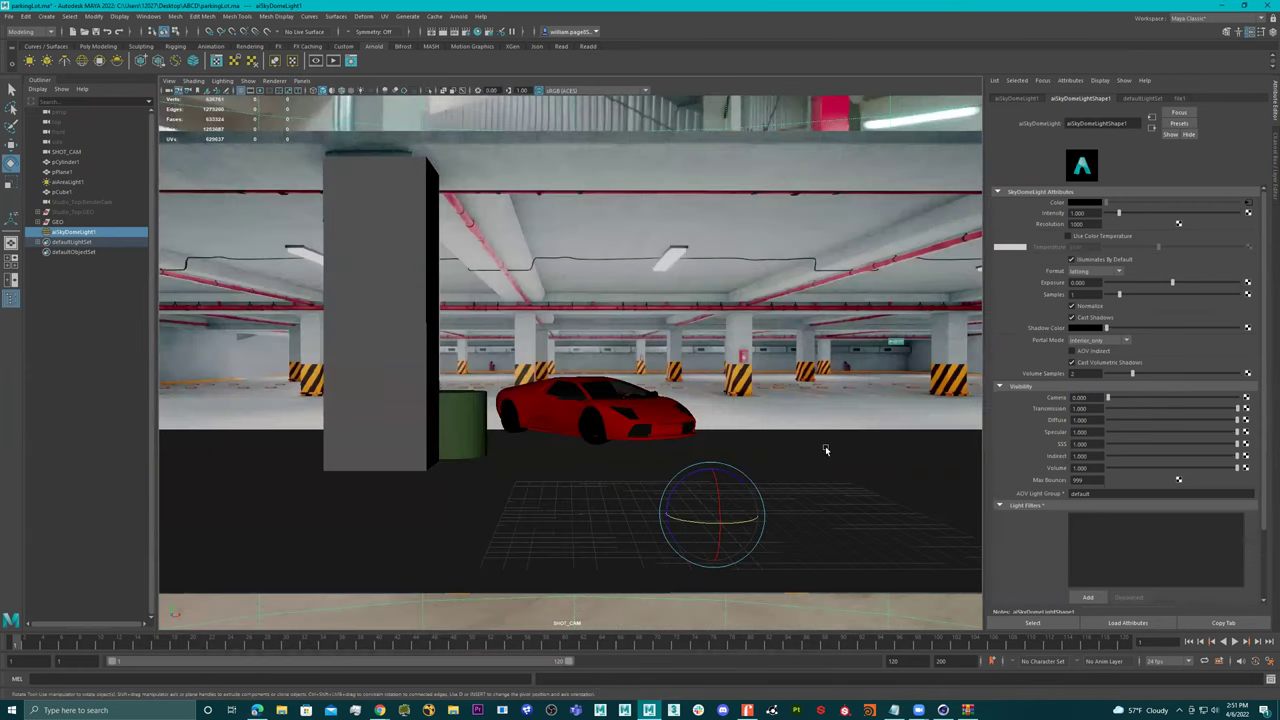
{"action": "left_click", "coordinate": [800, 371]}
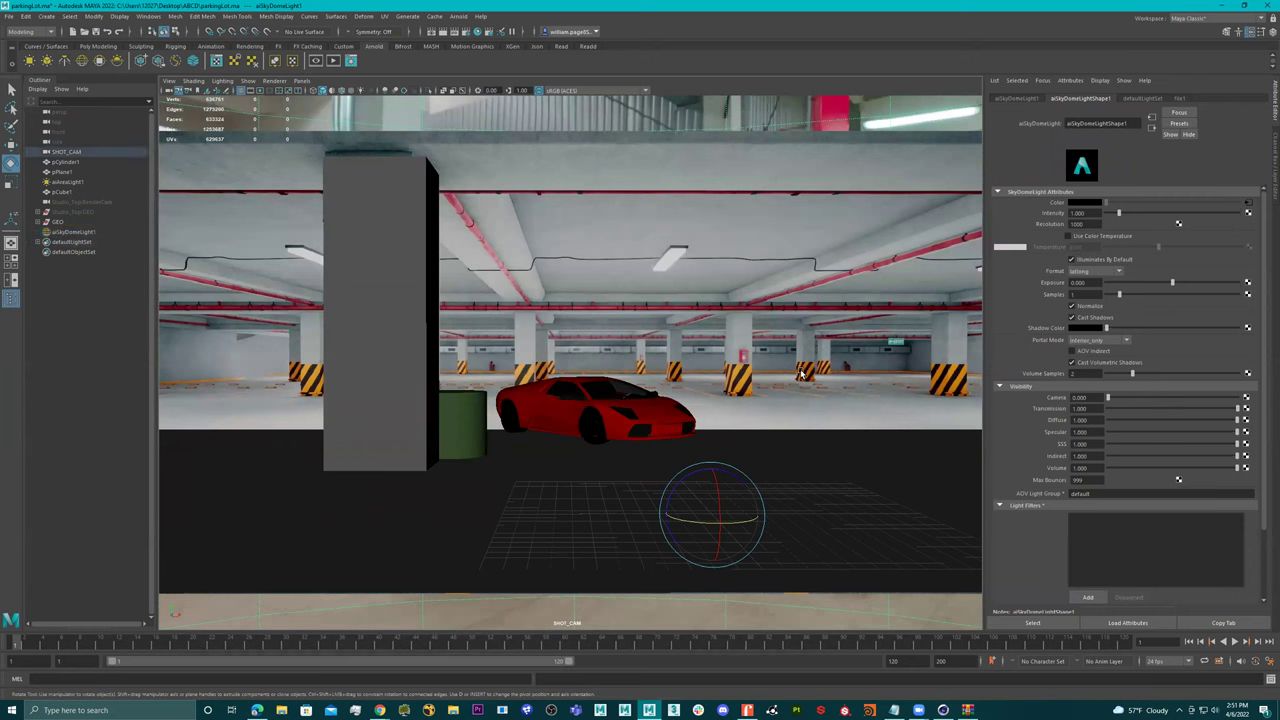
{"action": "left_click", "coordinate": [775, 112]}
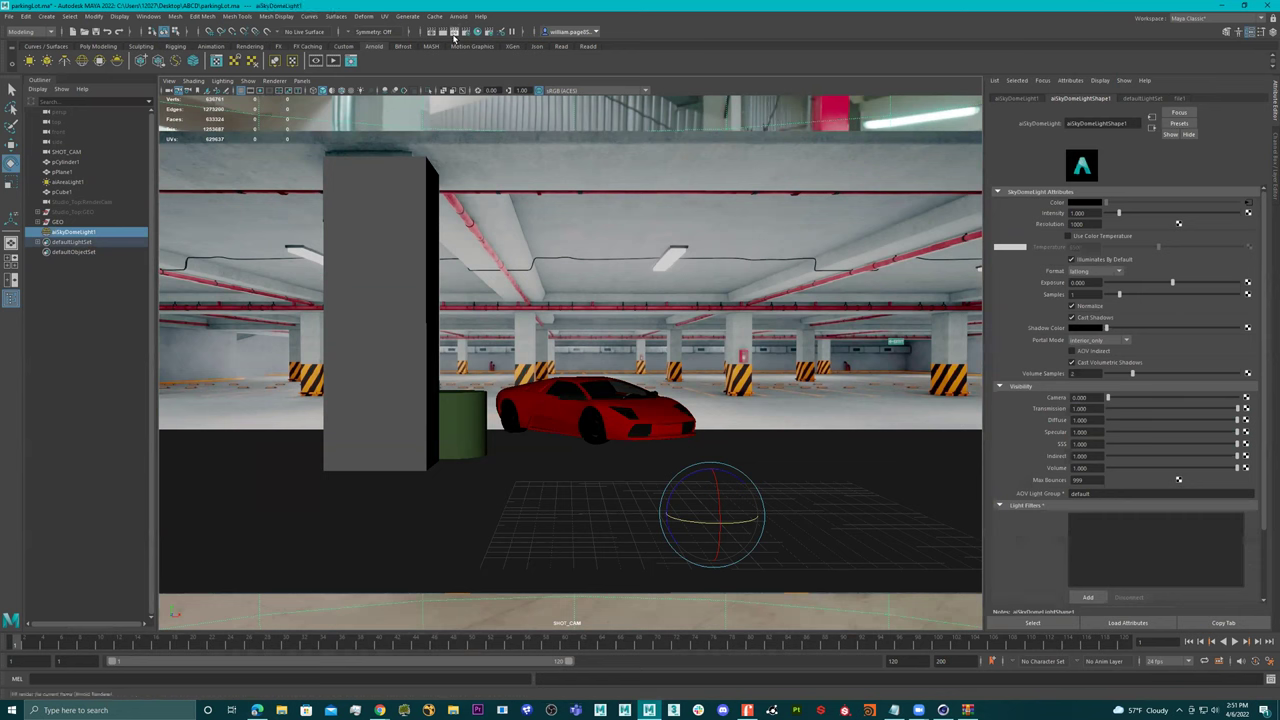
{"action": "left_click", "coordinate": [350, 61]}
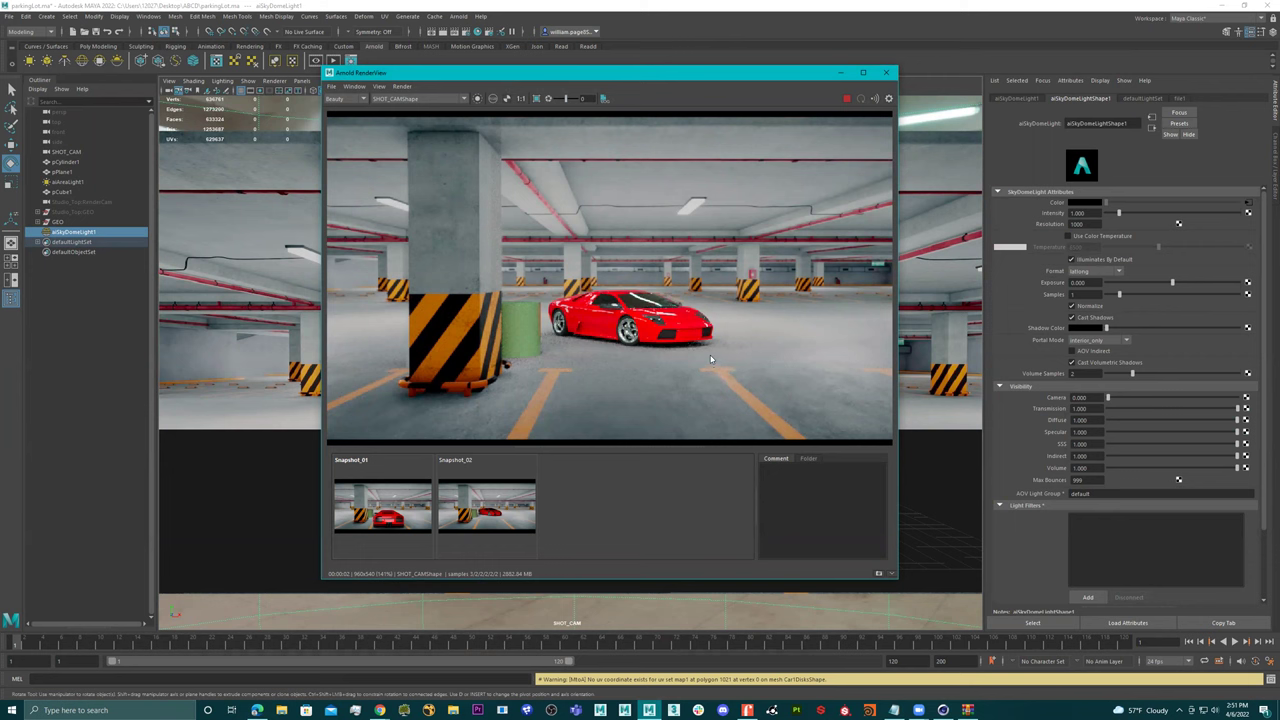
Compare the HDRI-lit render with Snapshot_02 and store it as a third snapshot.
{"action": "left_click", "coordinate": [497, 510]}
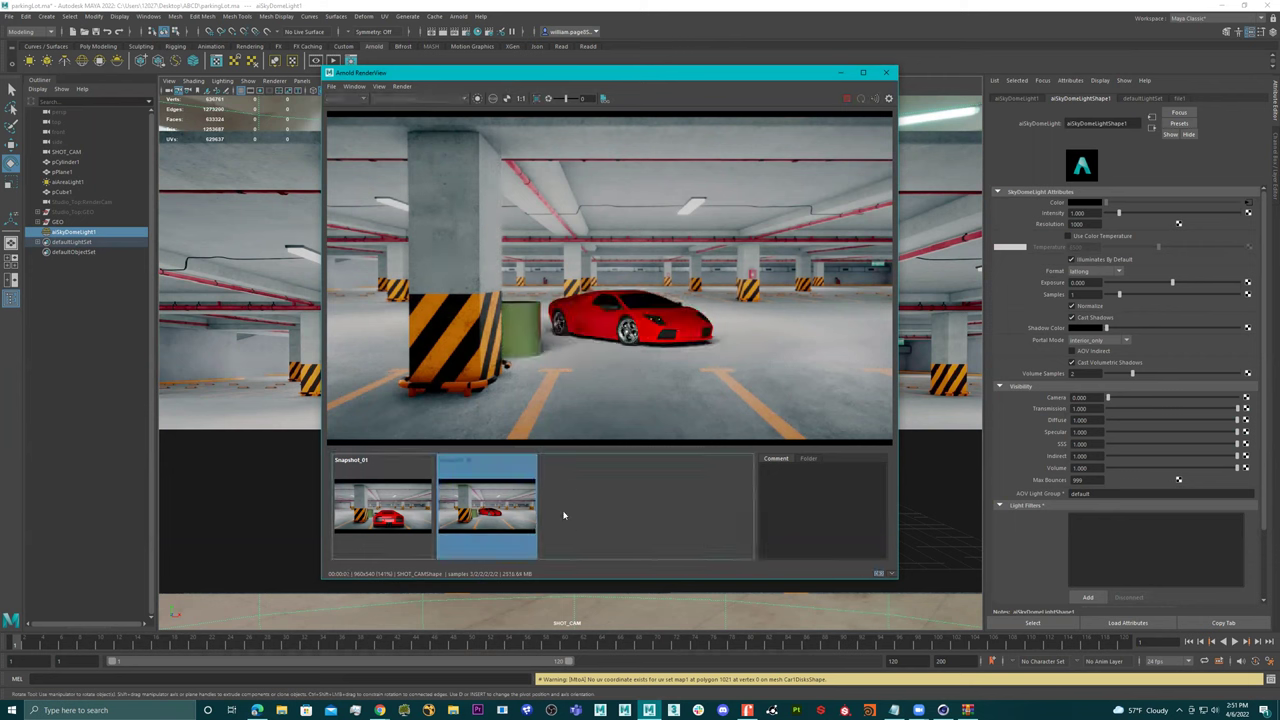
{"action": "left_click", "coordinate": [879, 575]}
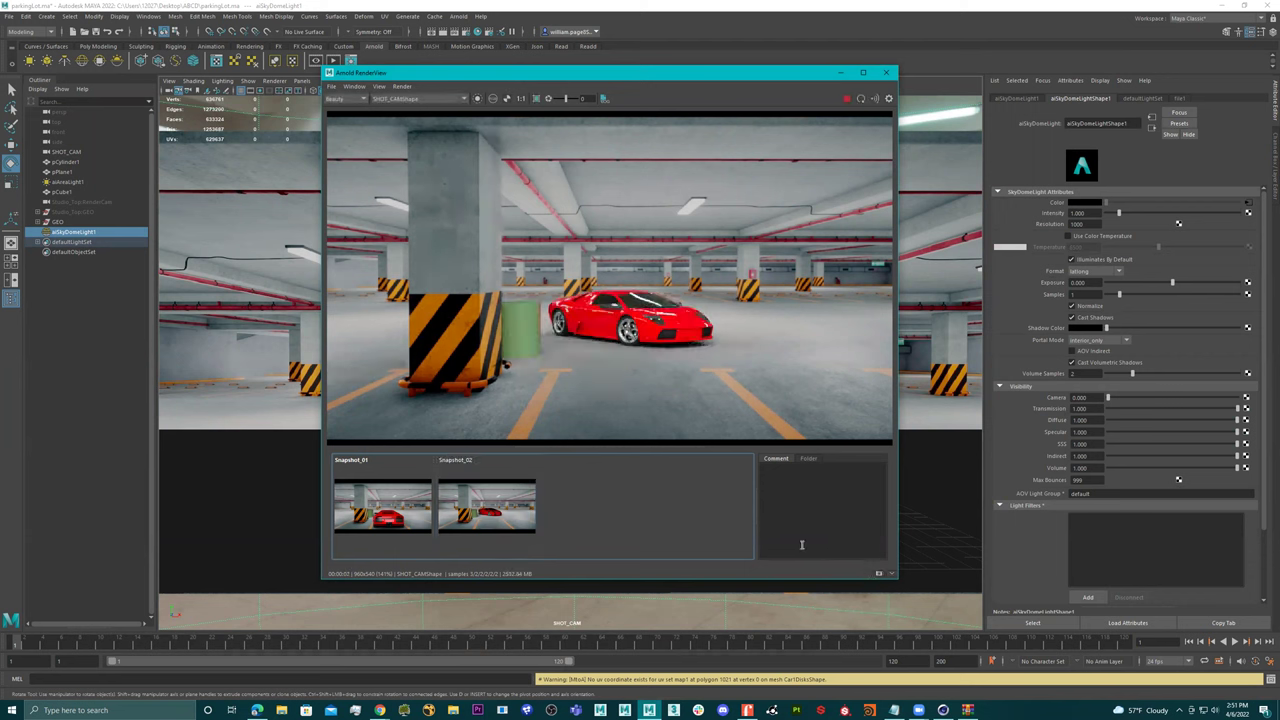
{"action": "left_click", "coordinate": [879, 575]}
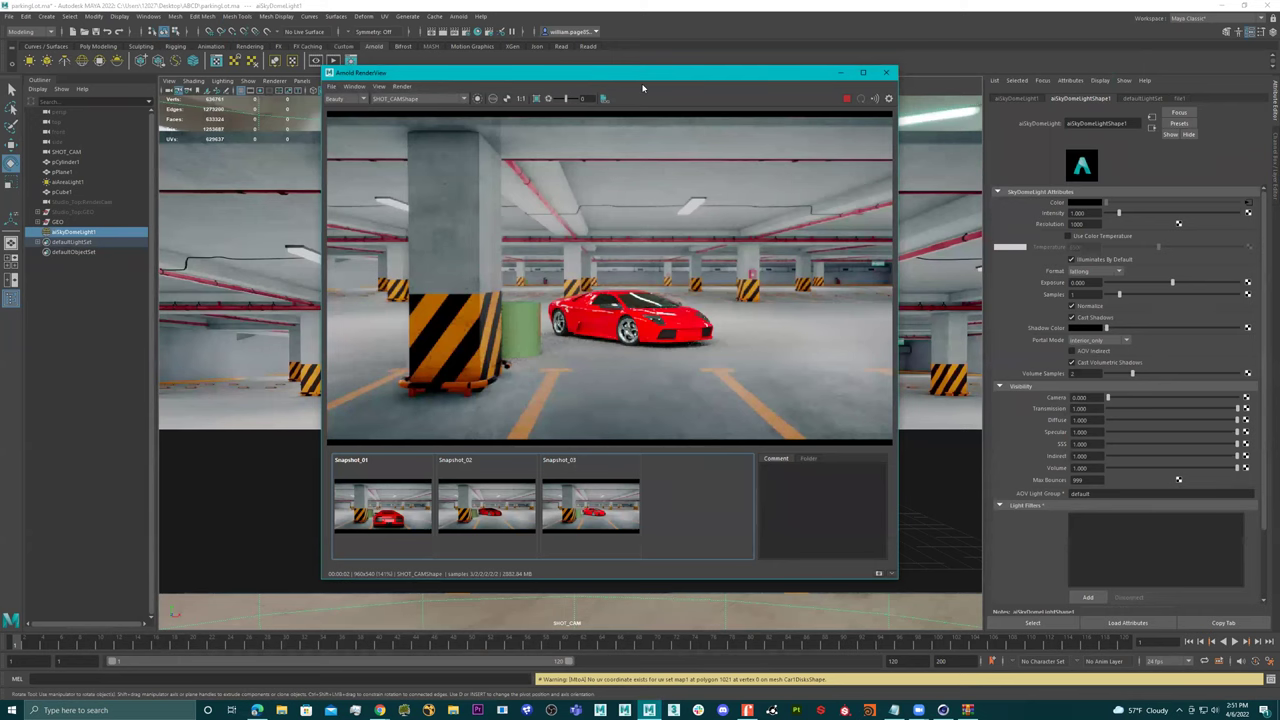
Move the RenderView clear of the rotate manipulator and rotate the skydome light about its vertical axis to shift the car's reflections.
{"action": "left_click_drag", "start_coordinate": [643, 89], "coordinate": [955, 145]}
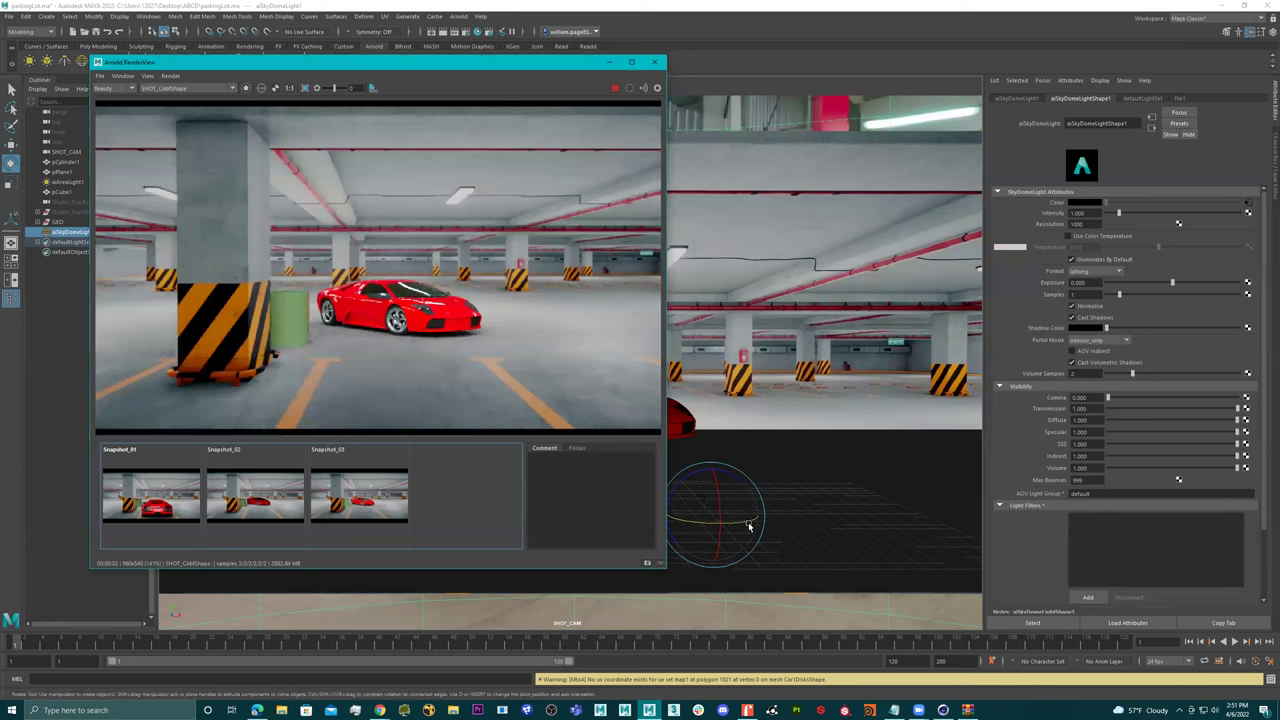
{"action": "left_click_drag", "start_coordinate": [745, 524], "coordinate": [690, 521]}
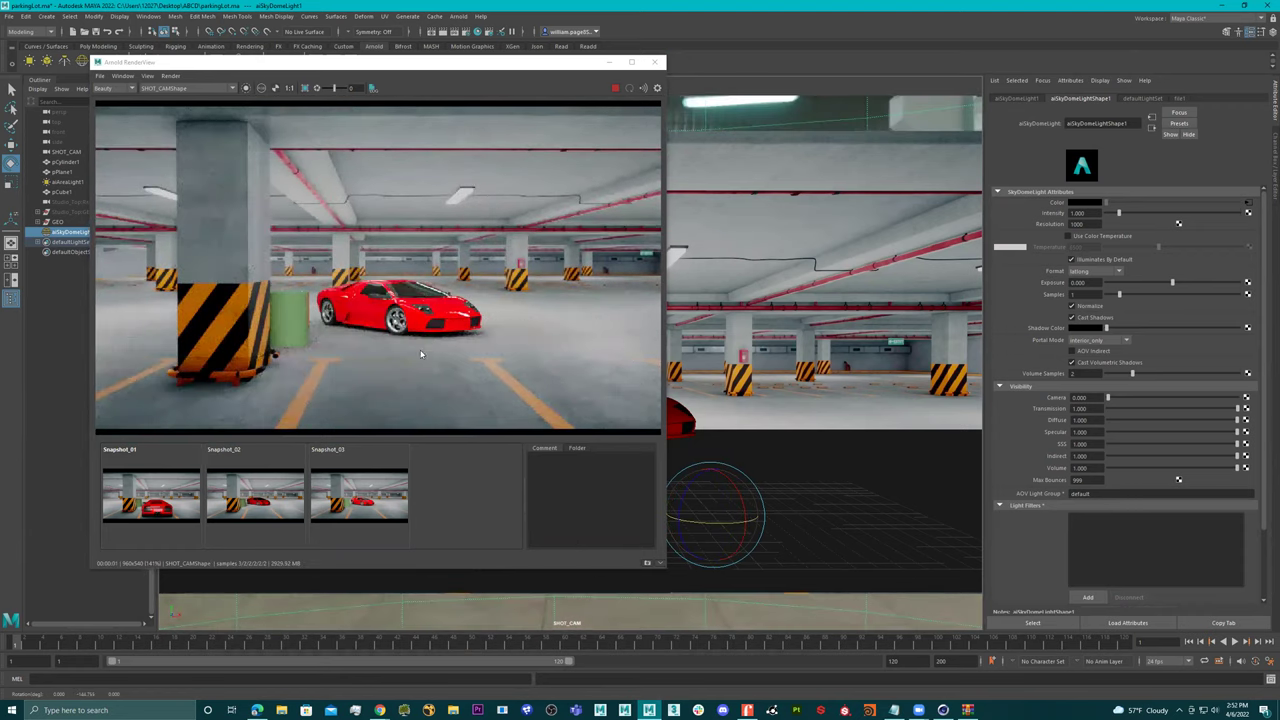
{"action": "left_click_drag", "start_coordinate": [726, 523], "coordinate": [687, 525]}
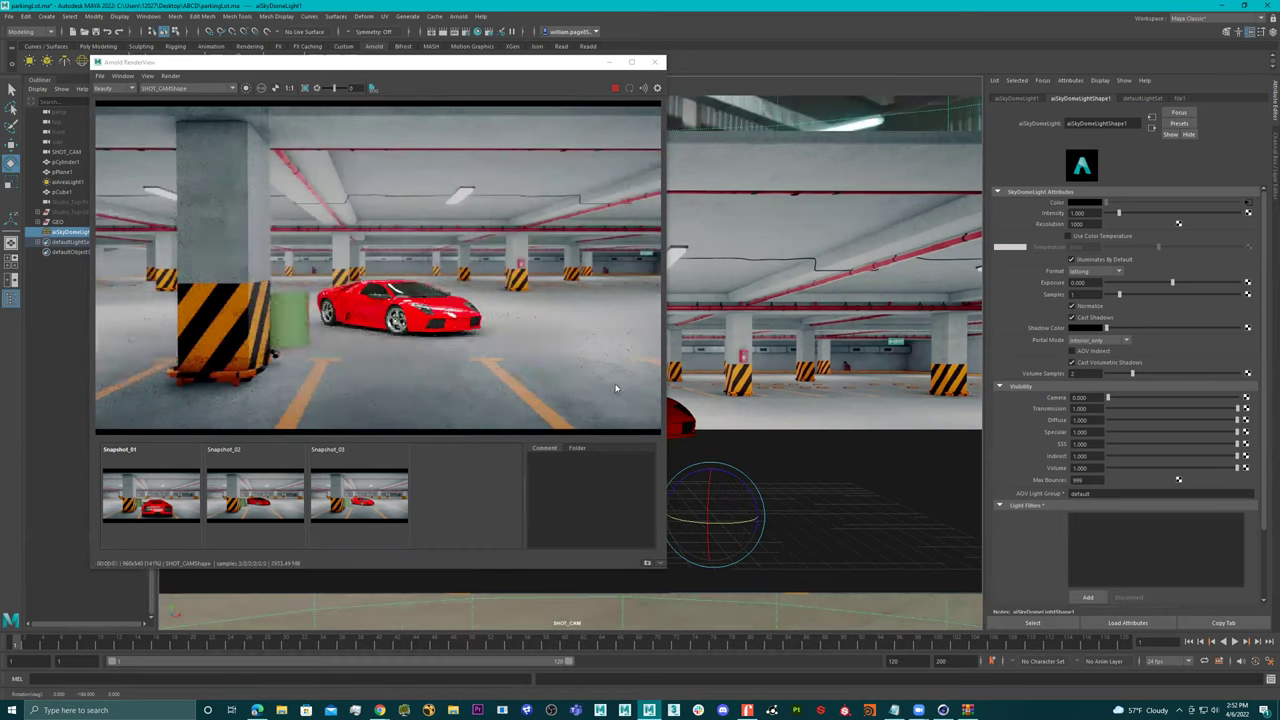
Adjust the skydome light's exposure to about 0.17, checking it in a crop region rendered around the car and cylinder.
{"action": "left_click_drag", "start_coordinate": [1178, 285], "coordinate": [1151, 286]}
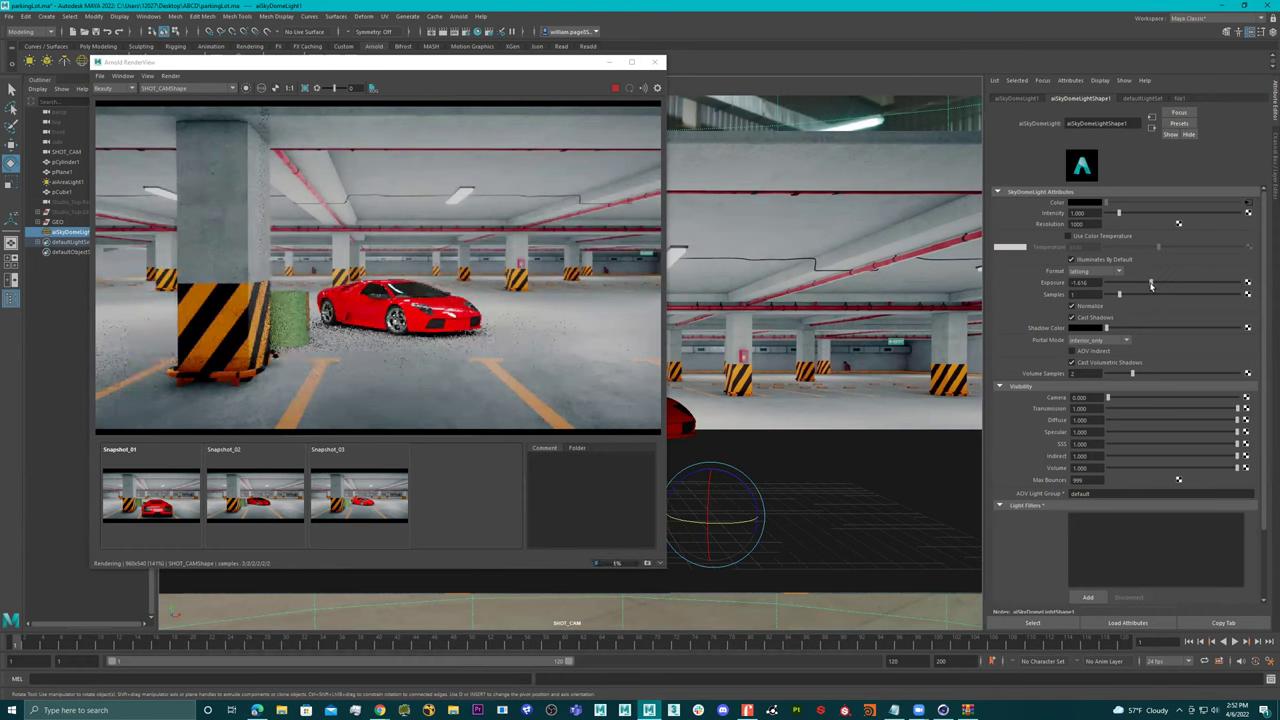
{"action": "mouse_move", "coordinate": [1151, 286]}
{"action": "left_mouse_down"}
{"action": "mouse_move", "coordinate": [1224, 284]}
{"action": "mouse_move", "coordinate": [1166, 286]}
{"action": "left_mouse_up"}
{"action": "left_click_drag", "start_coordinate": [278, 255], "coordinate": [508, 356], "text": "shift"}
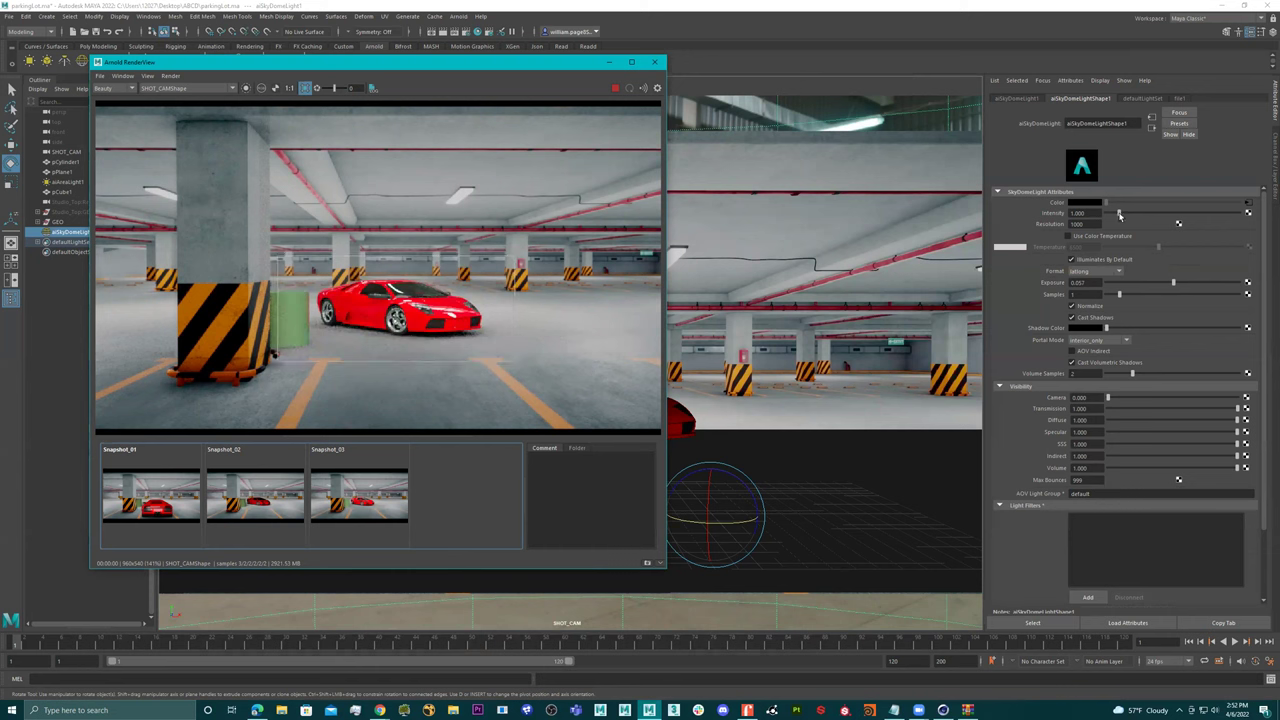
{"action": "mouse_move", "coordinate": [1152, 285]}
{"action": "left_mouse_down"}
{"action": "mouse_move", "coordinate": [1187, 284]}
{"action": "mouse_move", "coordinate": [1170, 284]}
{"action": "left_mouse_up"}
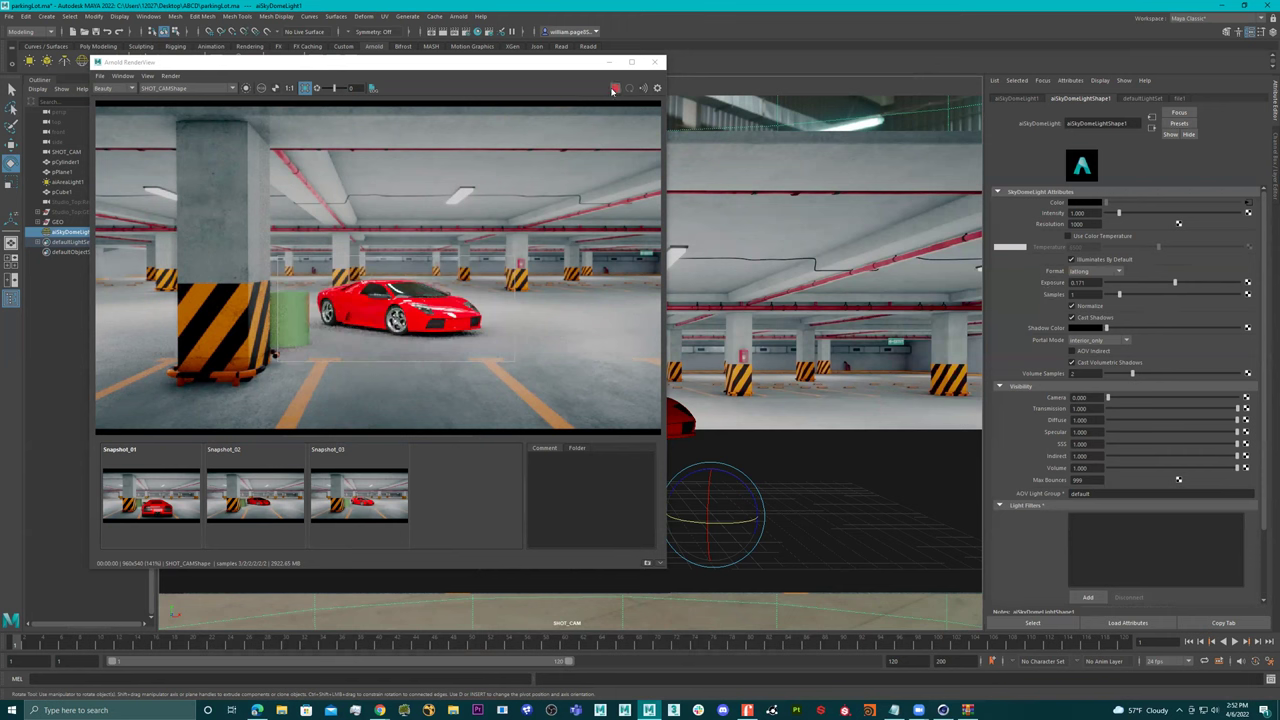
{"action": "left_click", "coordinate": [572, 215]}
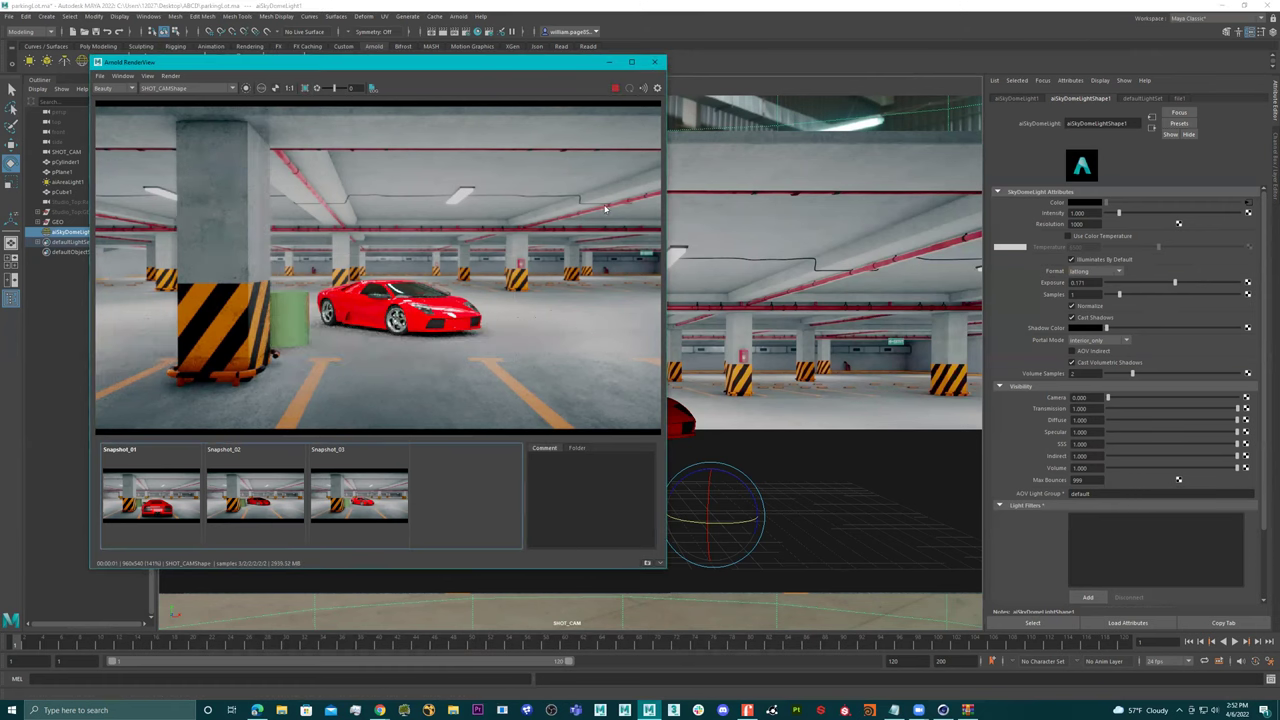
Close the Arnold RenderView and render the current frame in the standard Render View, enlarging its window to inspect the result.
{"action": "left_click", "coordinate": [654, 62]}
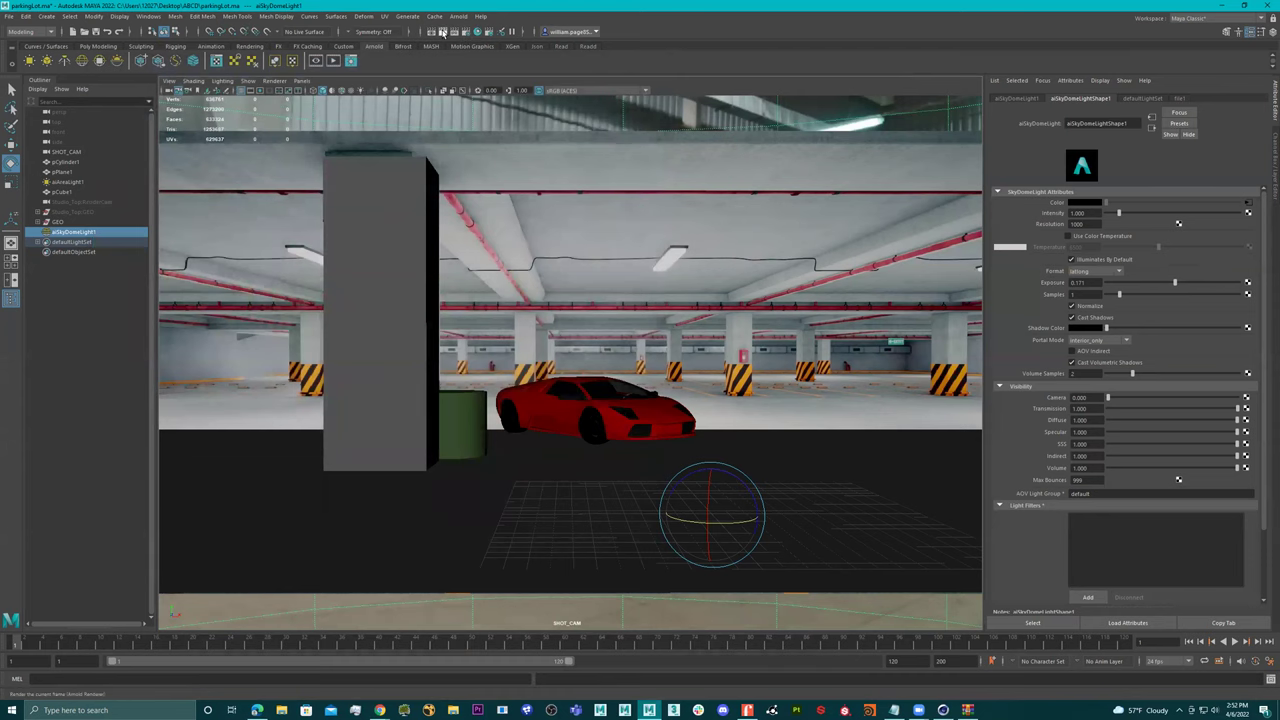
{"action": "left_click", "coordinate": [443, 32]}
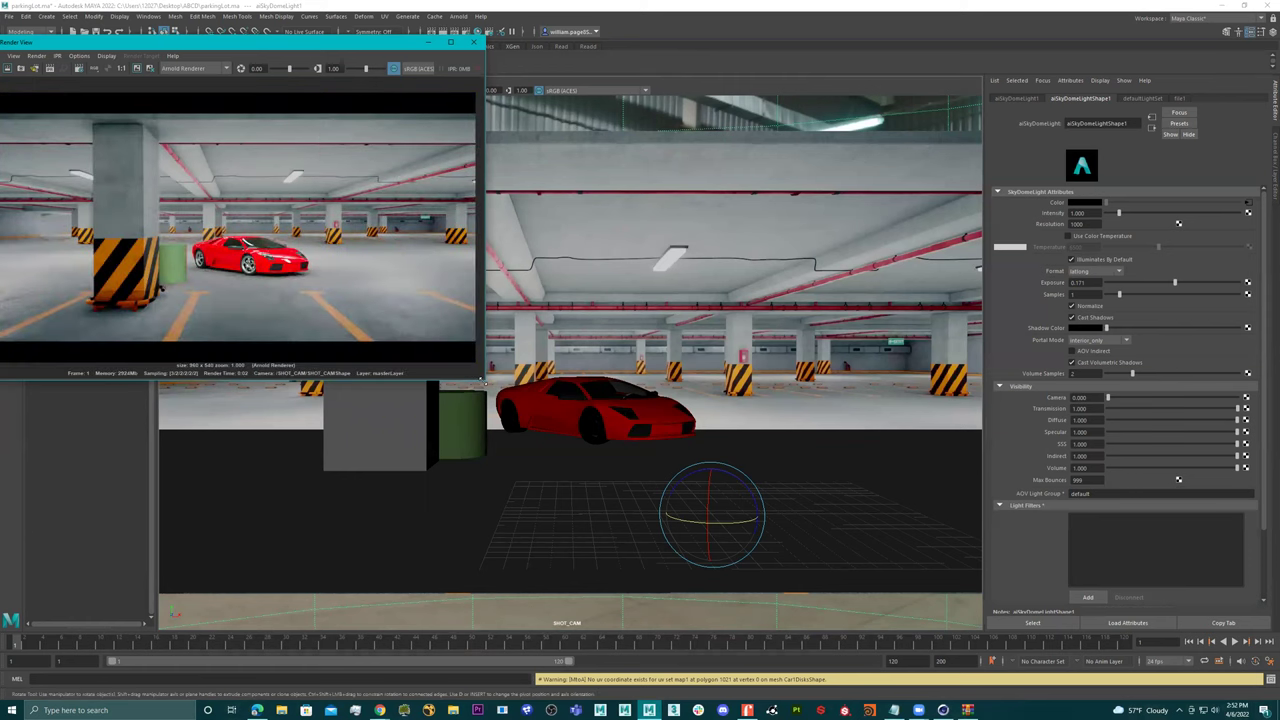
{"action": "left_click_drag", "start_coordinate": [483, 379], "coordinate": [773, 510]}
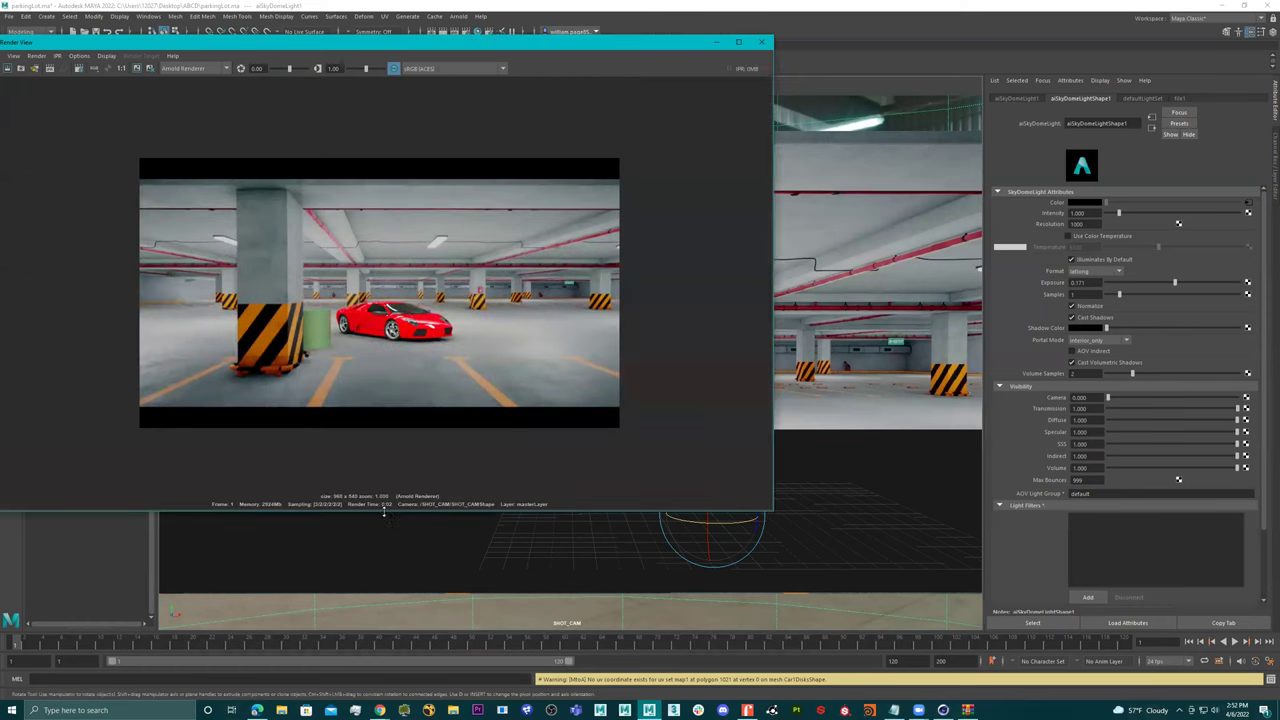
{"action": "scroll", "coordinate": [398, 366], "scroll_direction": "up", "scroll_amount": 3}
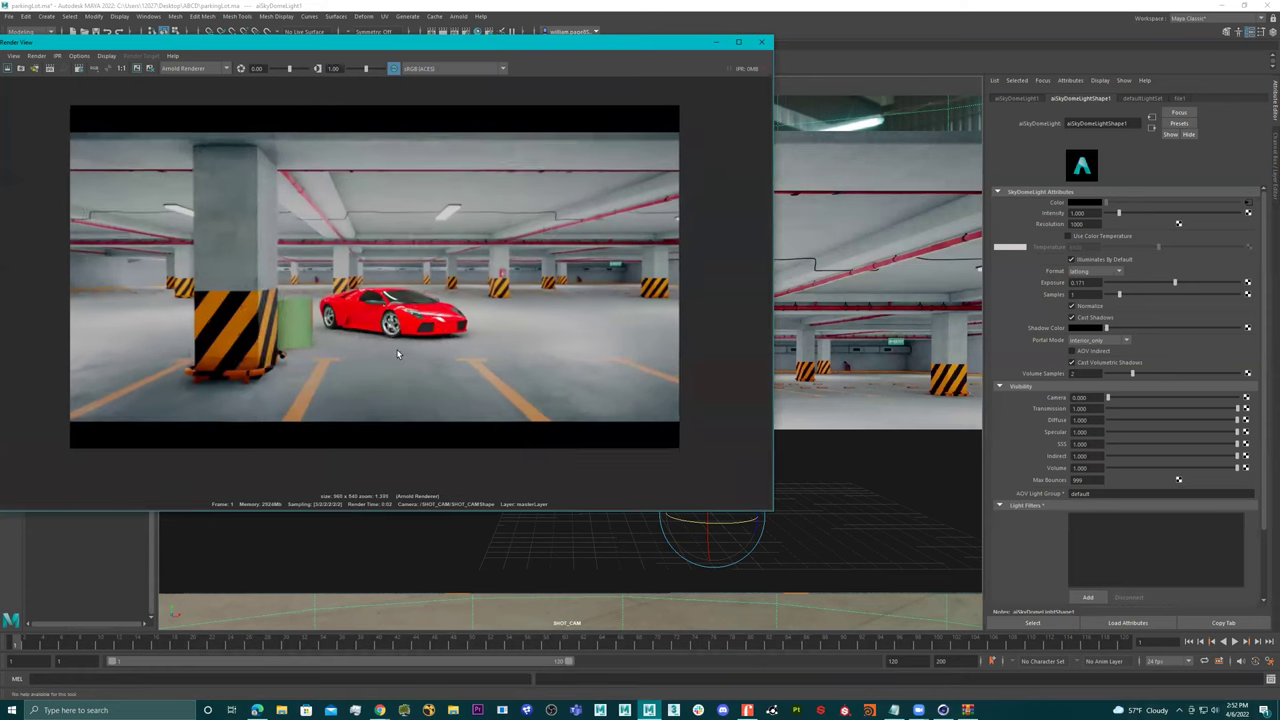
{"action": "left_click_drag", "start_coordinate": [619, 48], "coordinate": [647, 90]}
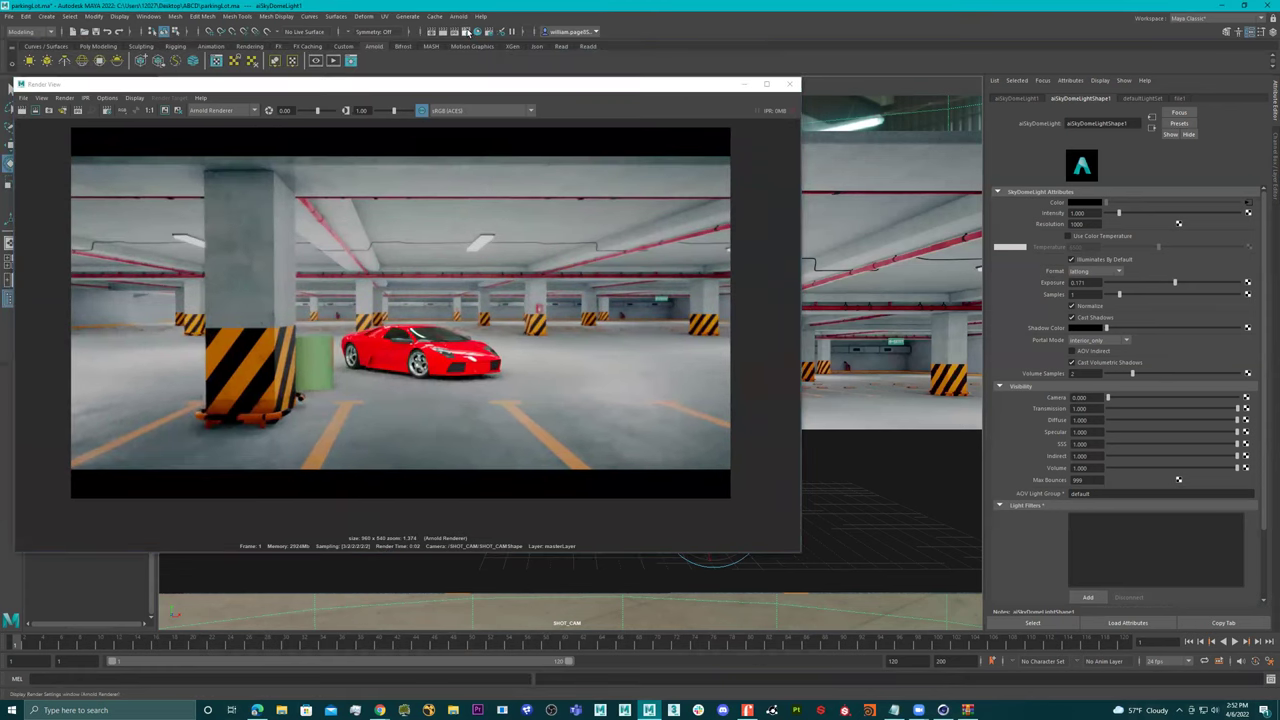
Set the render image size to the HD_1080 preset in the render settings.
{"action": "left_click", "coordinate": [465, 32]}
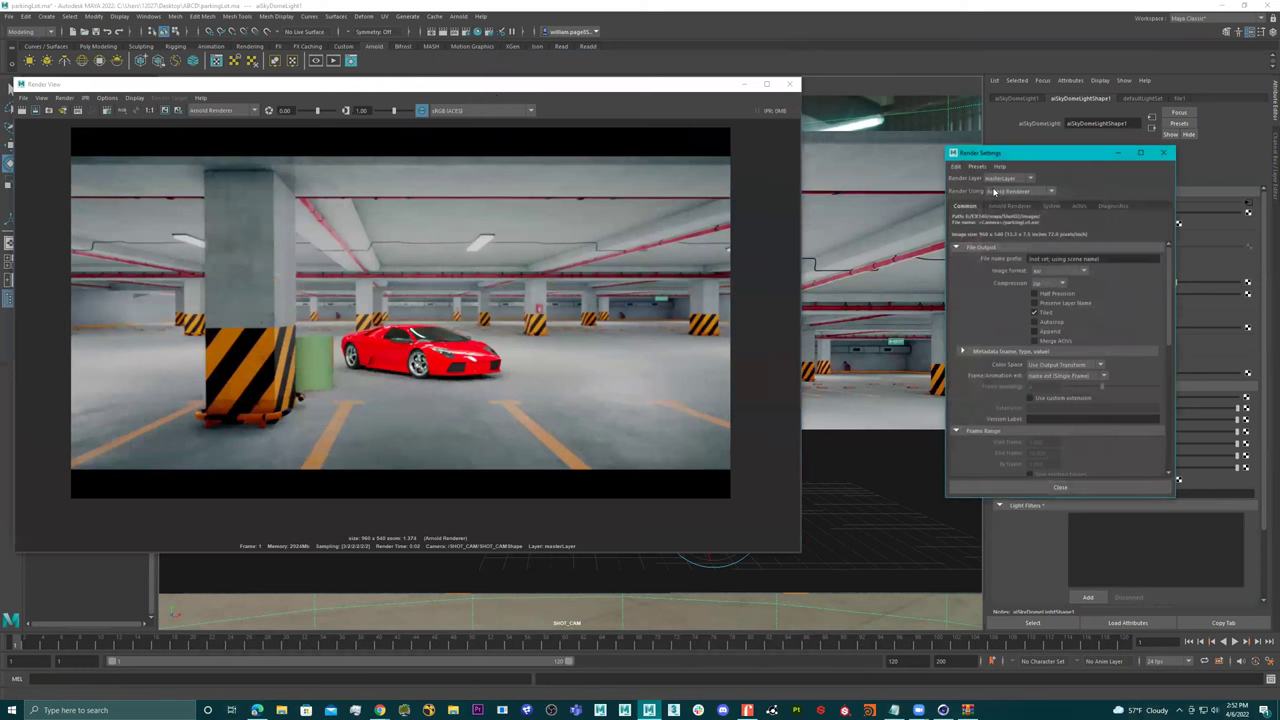
{"action": "scroll", "coordinate": [1097, 382], "scroll_direction": "down", "scroll_amount": 8}
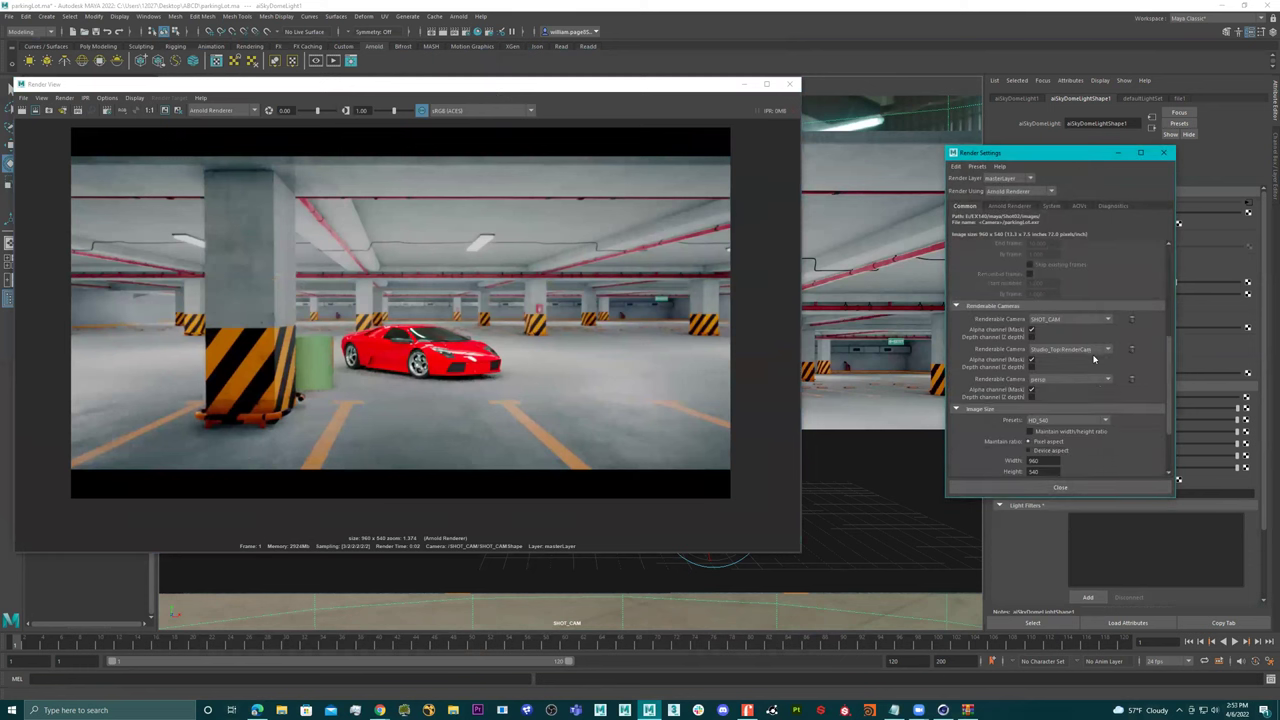
{"action": "left_click", "coordinate": [1102, 337]}
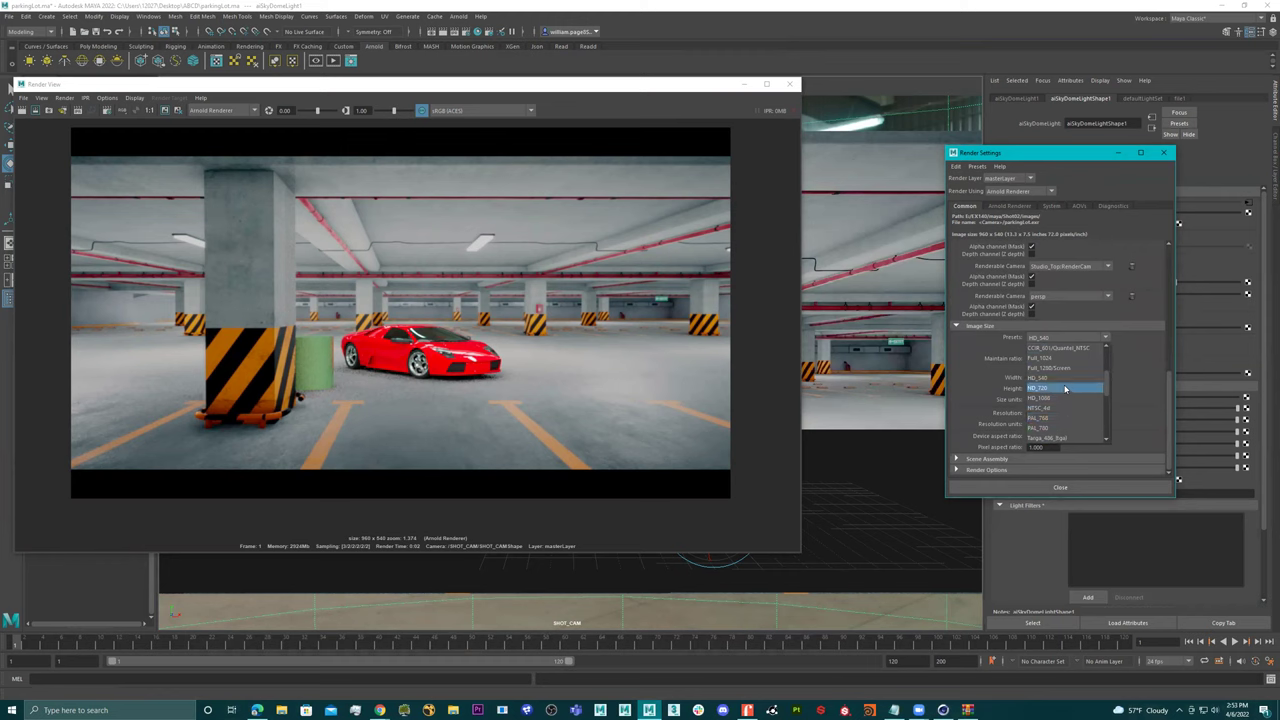
{"action": "left_click", "coordinate": [1067, 400]}
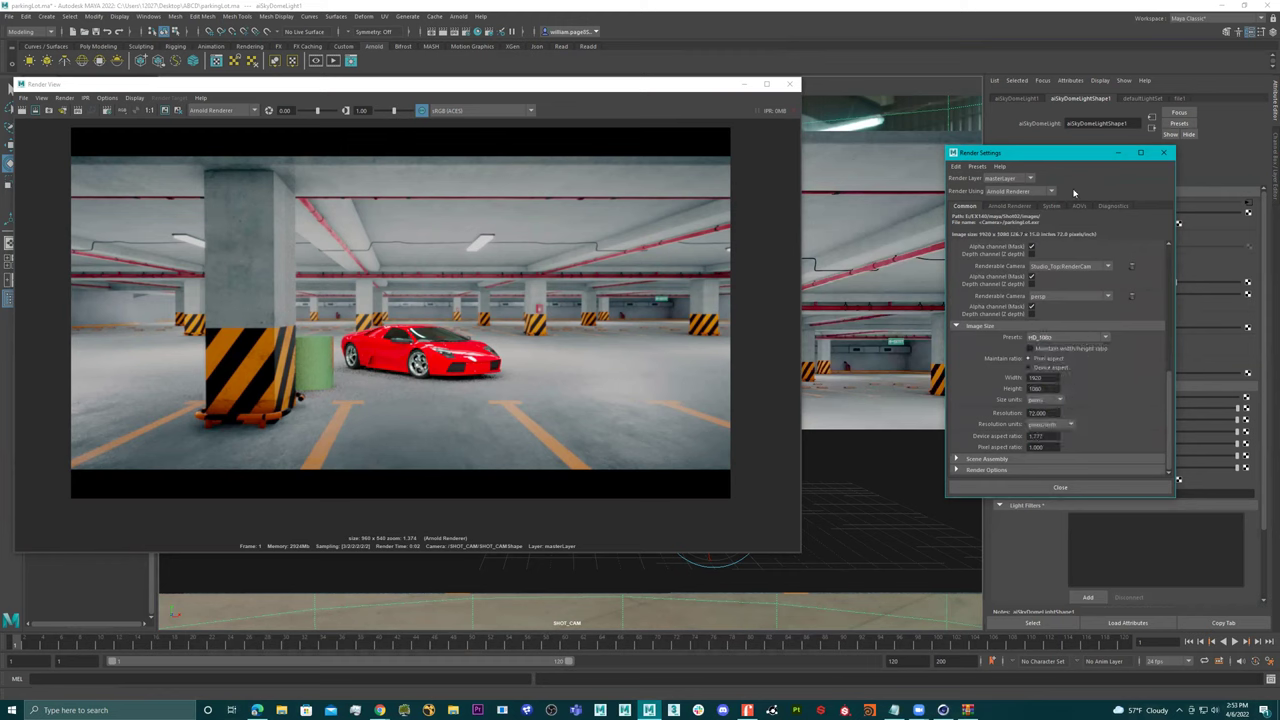
{"action": "left_click", "coordinate": [1164, 152]}
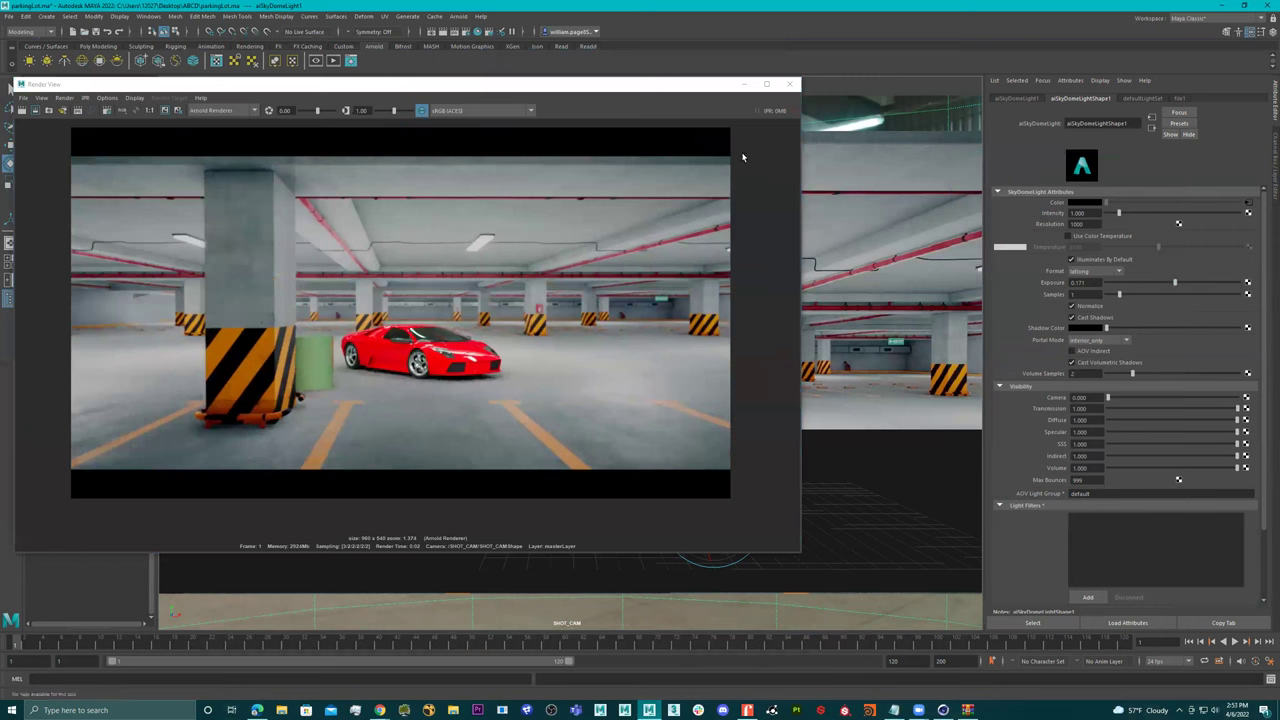
Set the Arnold sampling to Camera (AA) 5, Diffuse 3, Specular 3 and SSS 0.
{"action": "left_click", "coordinate": [466, 16]}
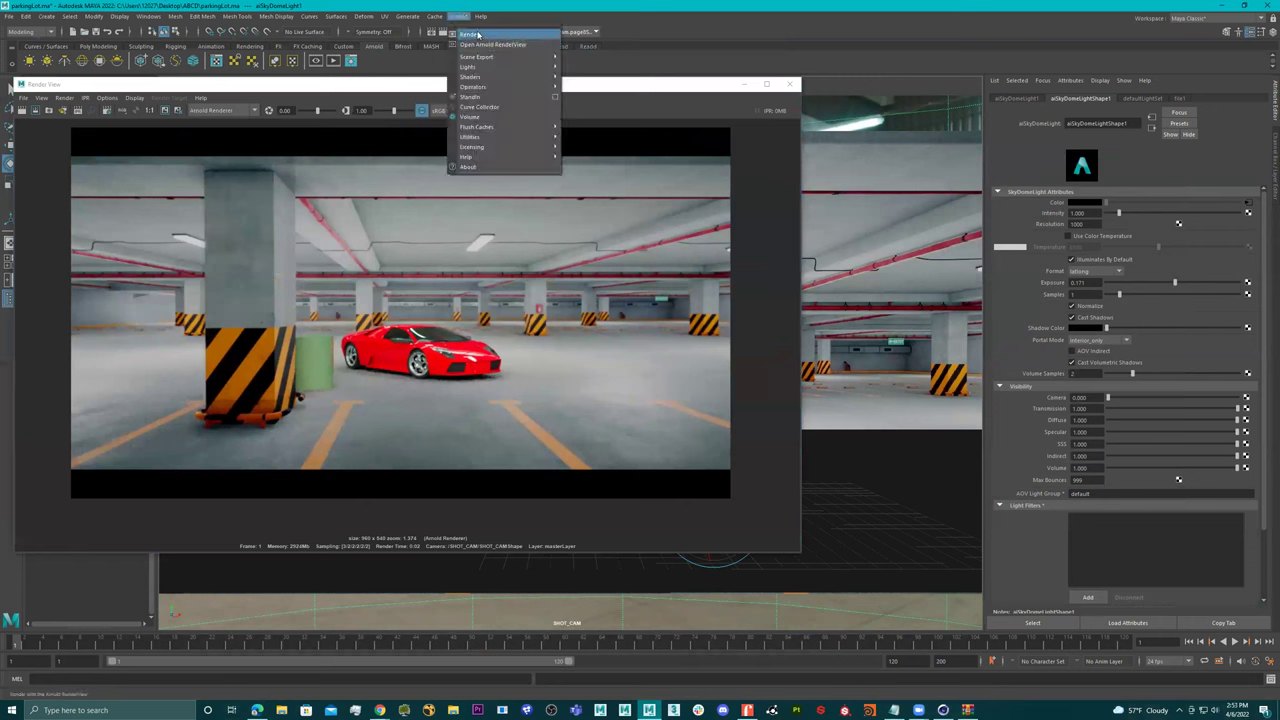
{"action": "left_click", "coordinate": [478, 35]}
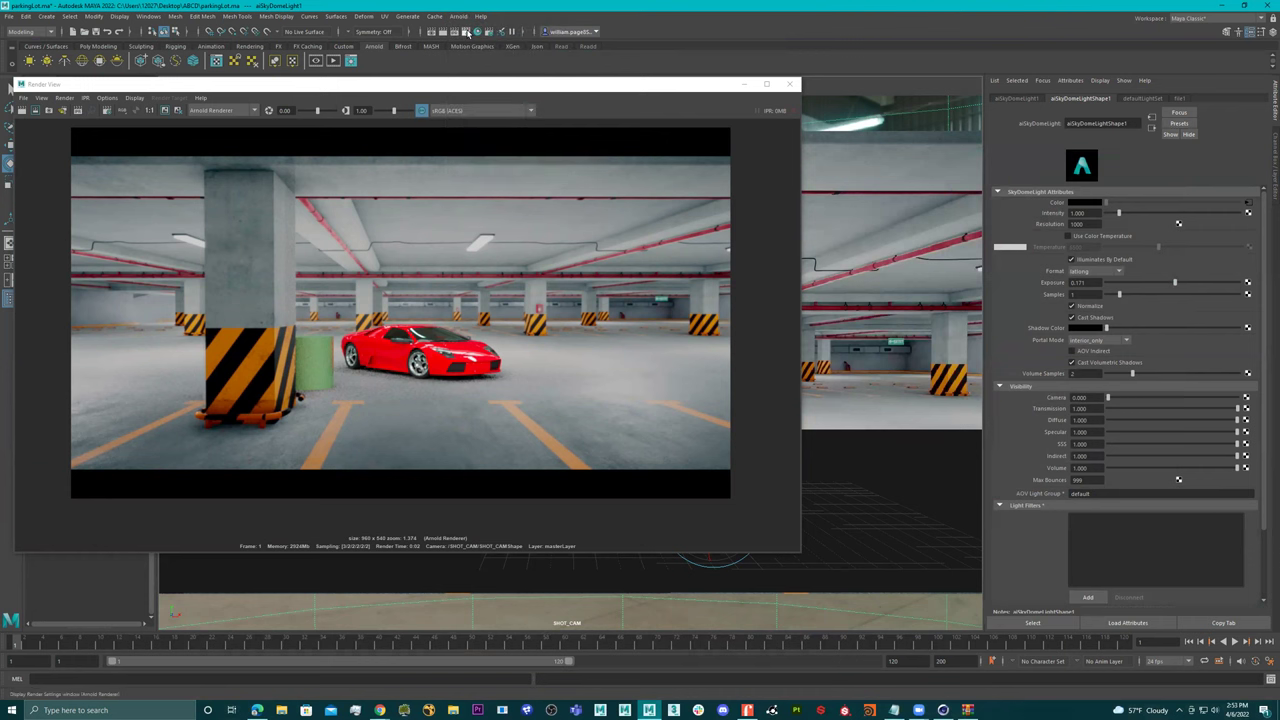
{"action": "left_click", "coordinate": [1028, 206]}
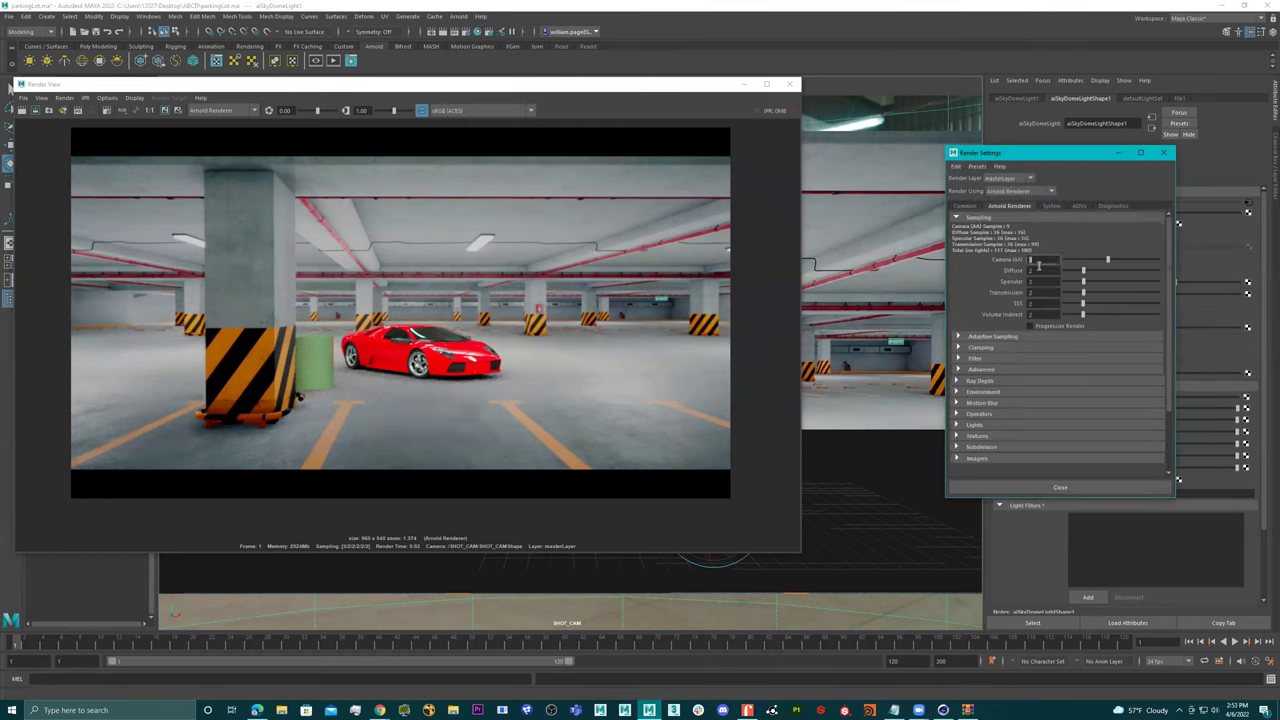
{"action": "left_click_drag", "start_coordinate": [1046, 270], "coordinate": [999, 275]}
{"action": "left_click", "coordinate": [1045, 258]}
{"action": "type", "text": "5"}
{"action": "key", "text": "Return"}
{"action": "left_click", "coordinate": [1040, 282]}
Keep the current image in the Render View and render the frame at 1920 x 1080 with the new sampling.
{"action": "left_click", "coordinate": [334, 61]}
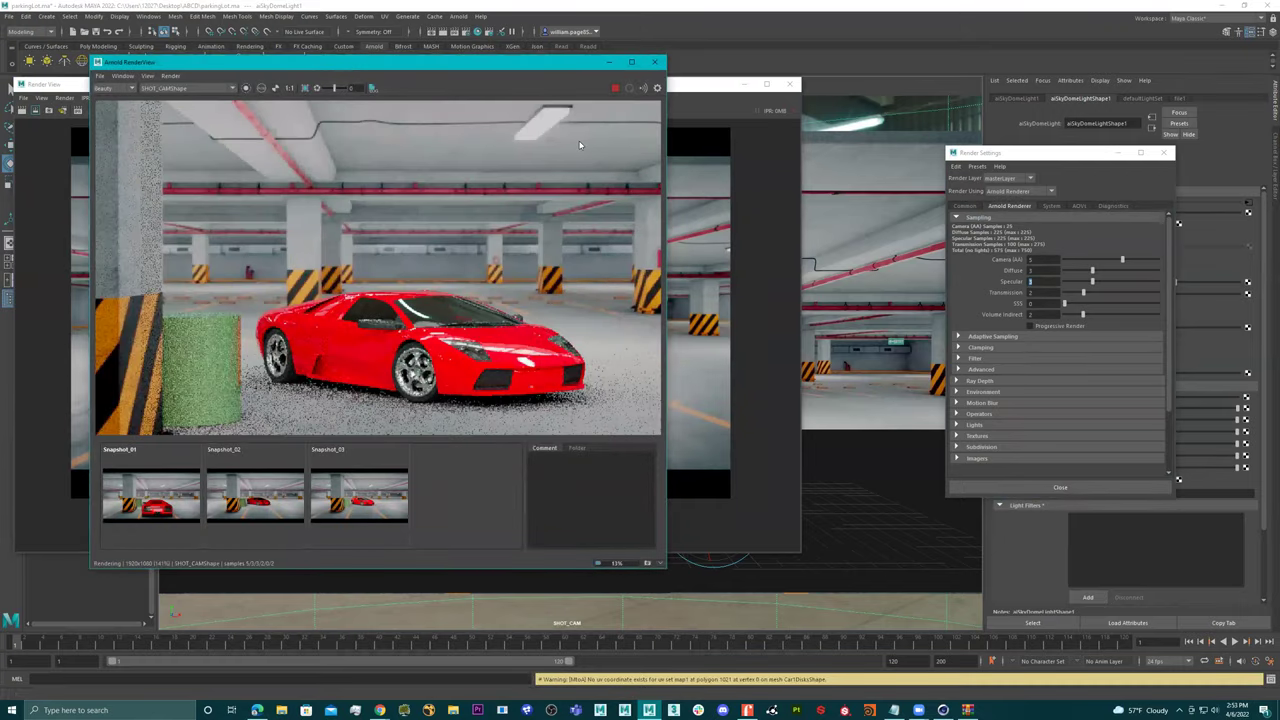
{"action": "left_click", "coordinate": [655, 62]}
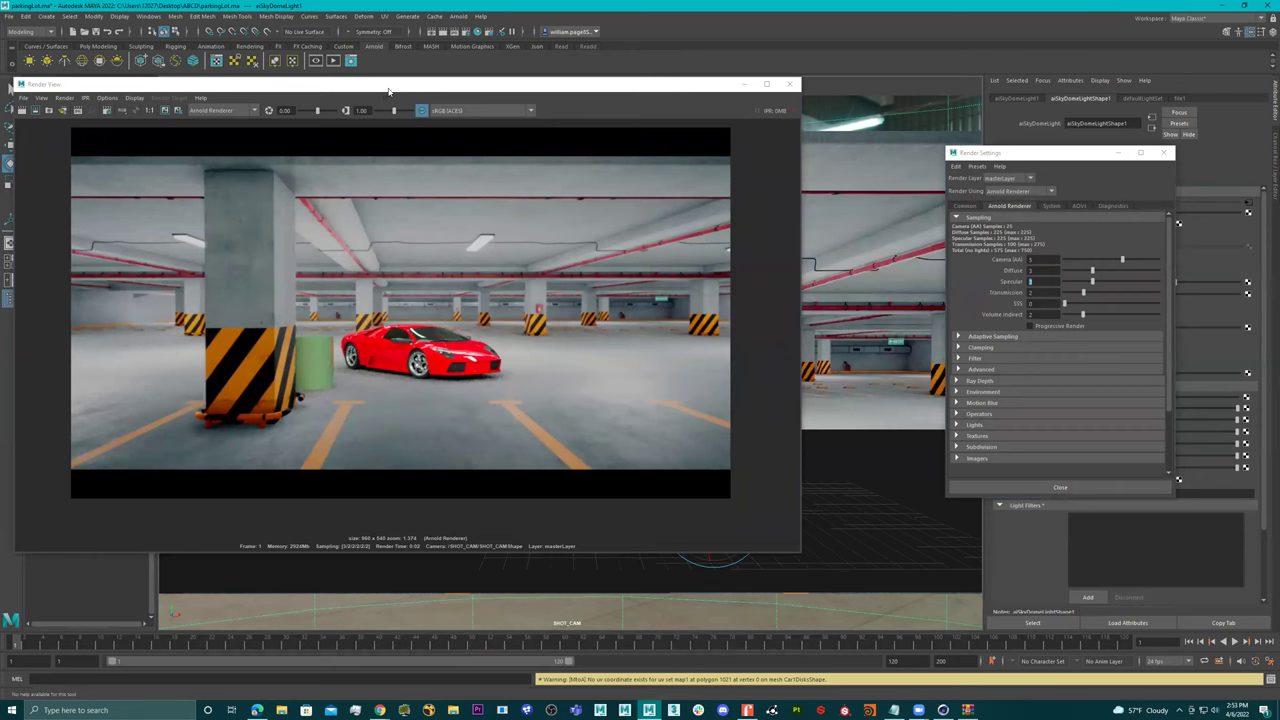
{"action": "left_click_drag", "start_coordinate": [387, 86], "coordinate": [421, 86]}
{"action": "left_click", "coordinate": [201, 109]}
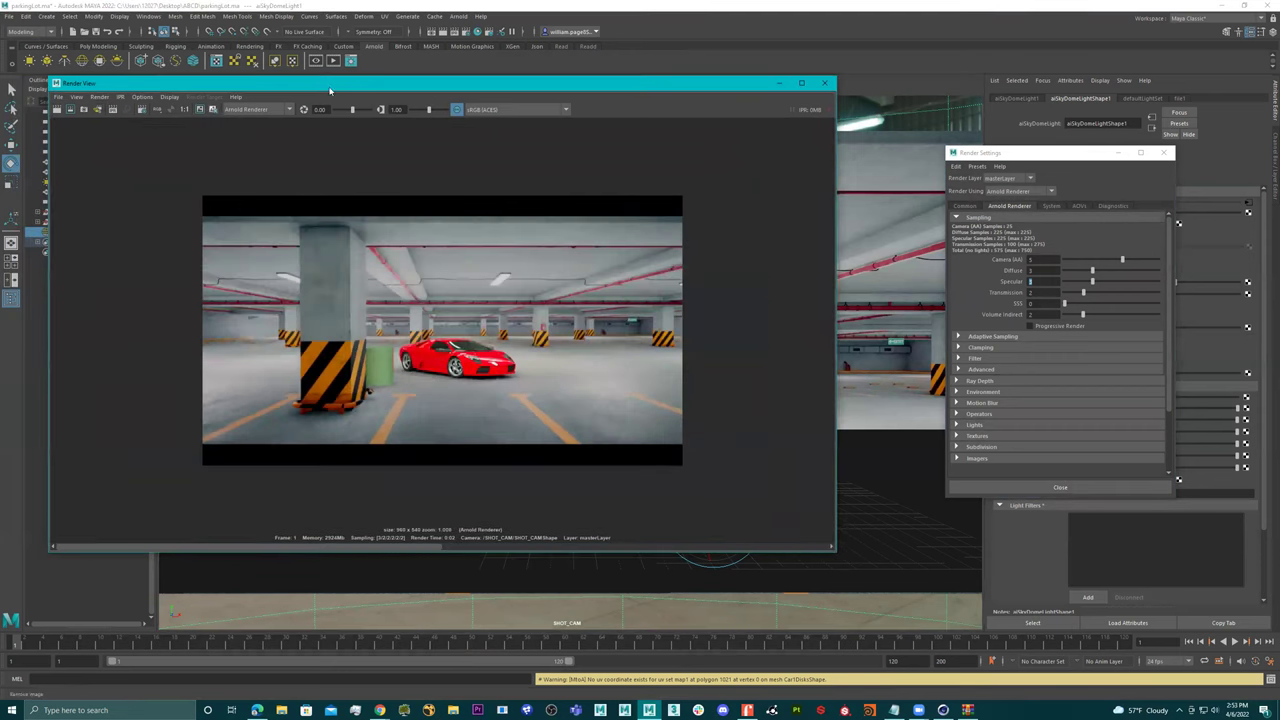
{"action": "left_click", "coordinate": [443, 33]}
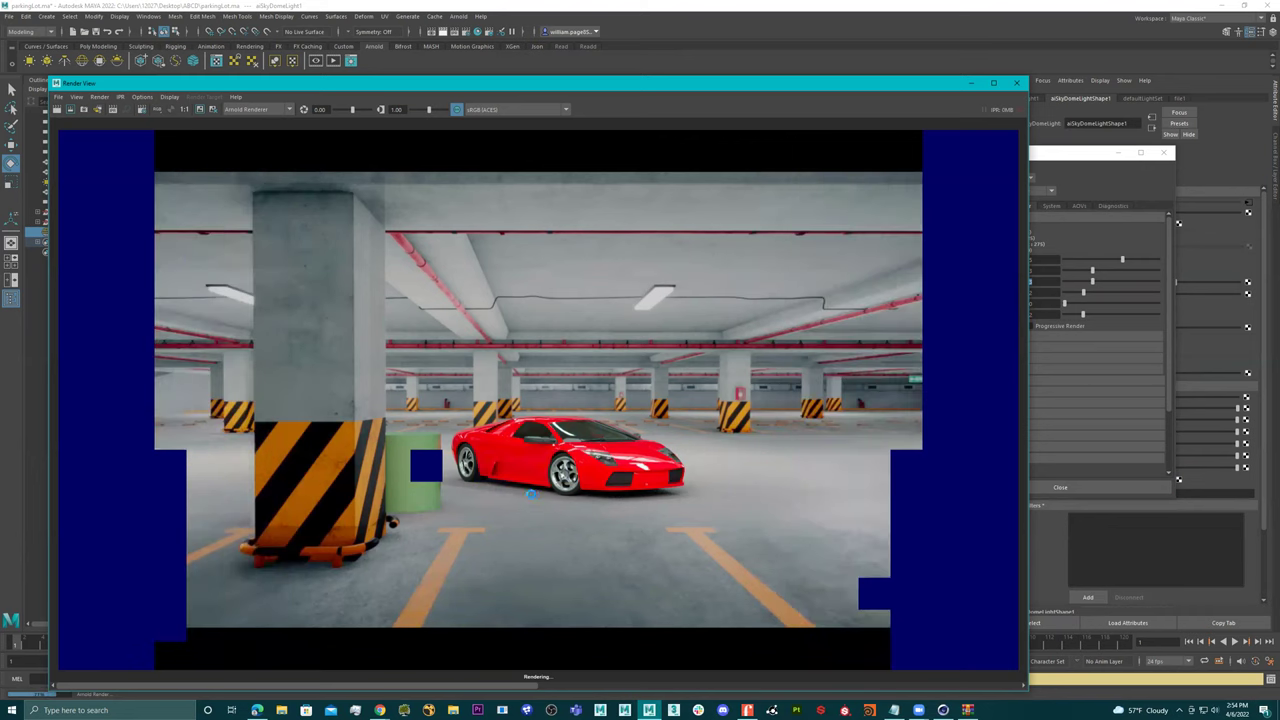
Examine the finished HD render around the car and its ground shadow, and close the Render View.
{"action": "scroll", "coordinate": [530, 494], "scroll_direction": "up", "scroll_amount": 1}
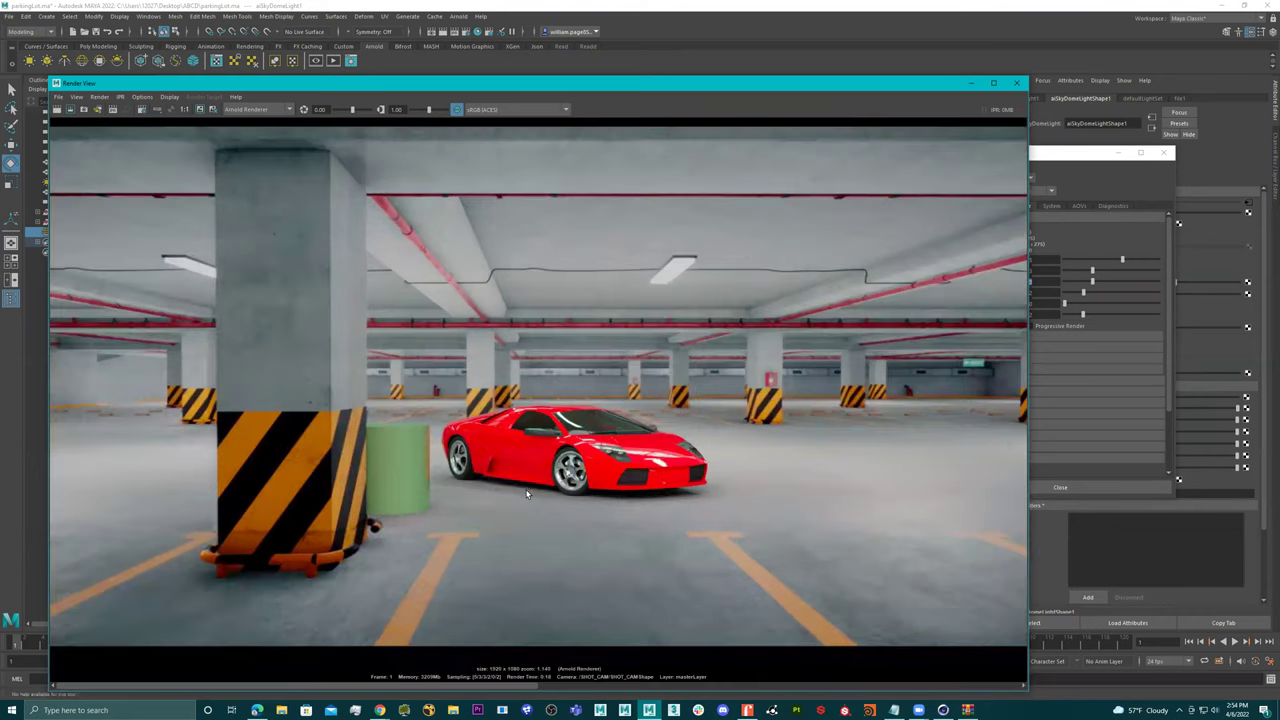
{"action": "scroll", "coordinate": [530, 494], "scroll_direction": "up", "scroll_amount": 2}
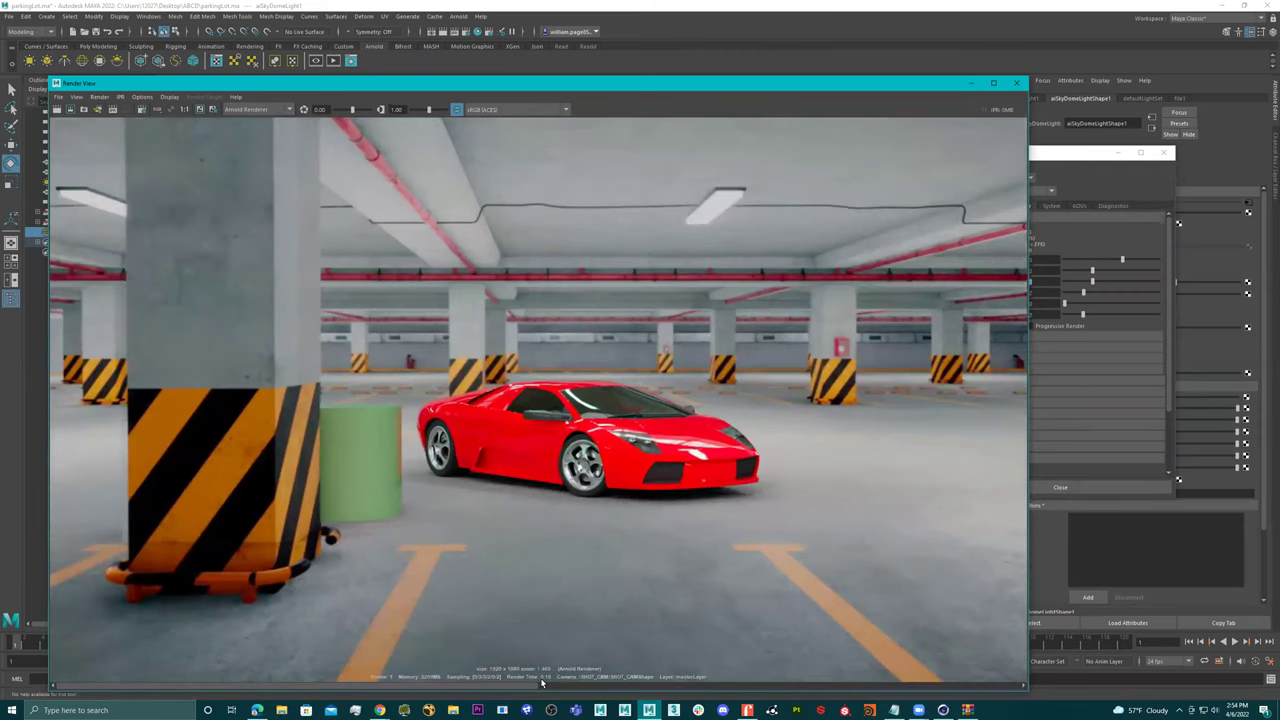
{"action": "scroll", "coordinate": [546, 508], "scroll_direction": "up", "scroll_amount": 2}
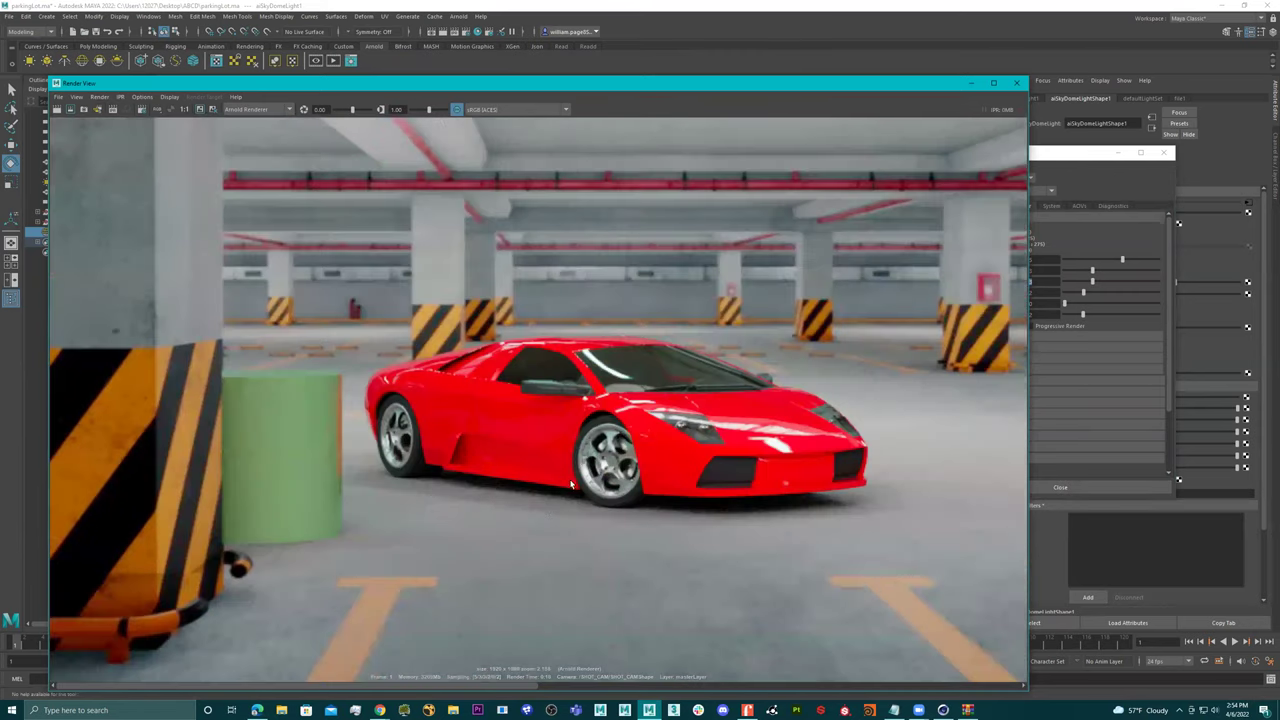
{"action": "scroll", "coordinate": [572, 484], "scroll_direction": "down", "scroll_amount": 3}
{"action": "left_click", "coordinate": [1016, 82]}
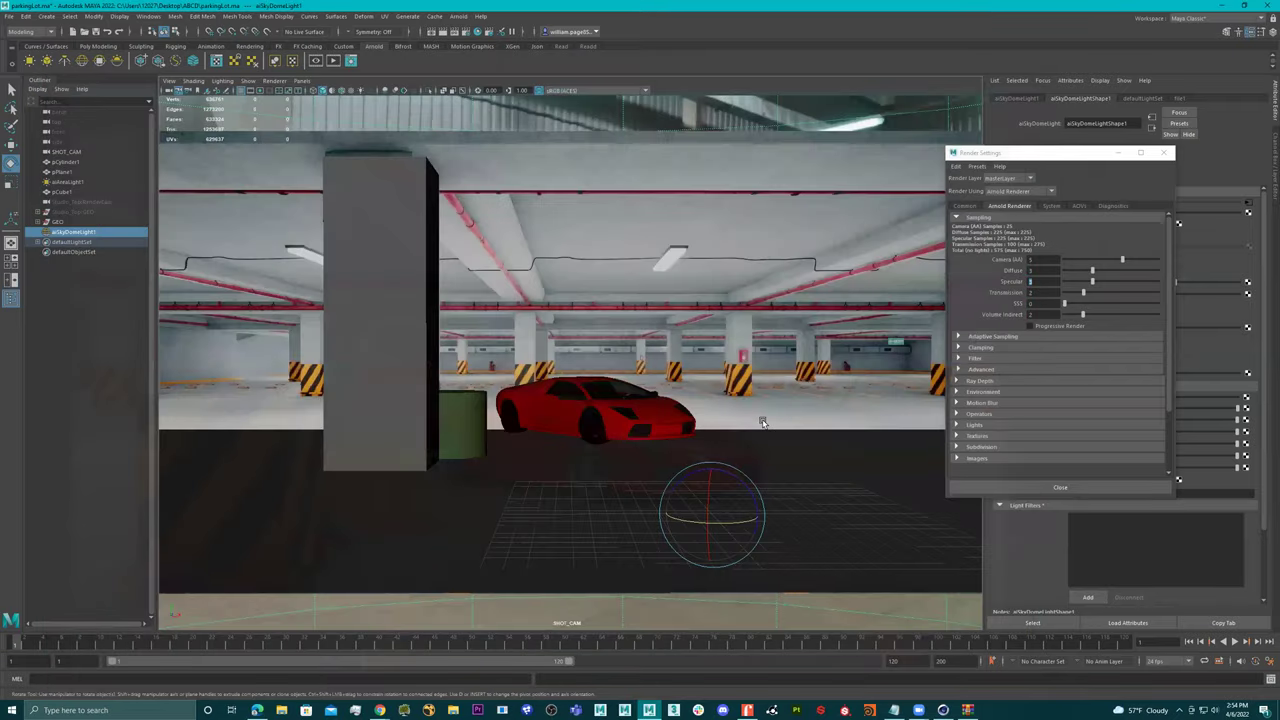
Scale up the ground plane under the car so it extends well beyond the camera's view.
{"action": "left_click", "coordinate": [654, 476]}
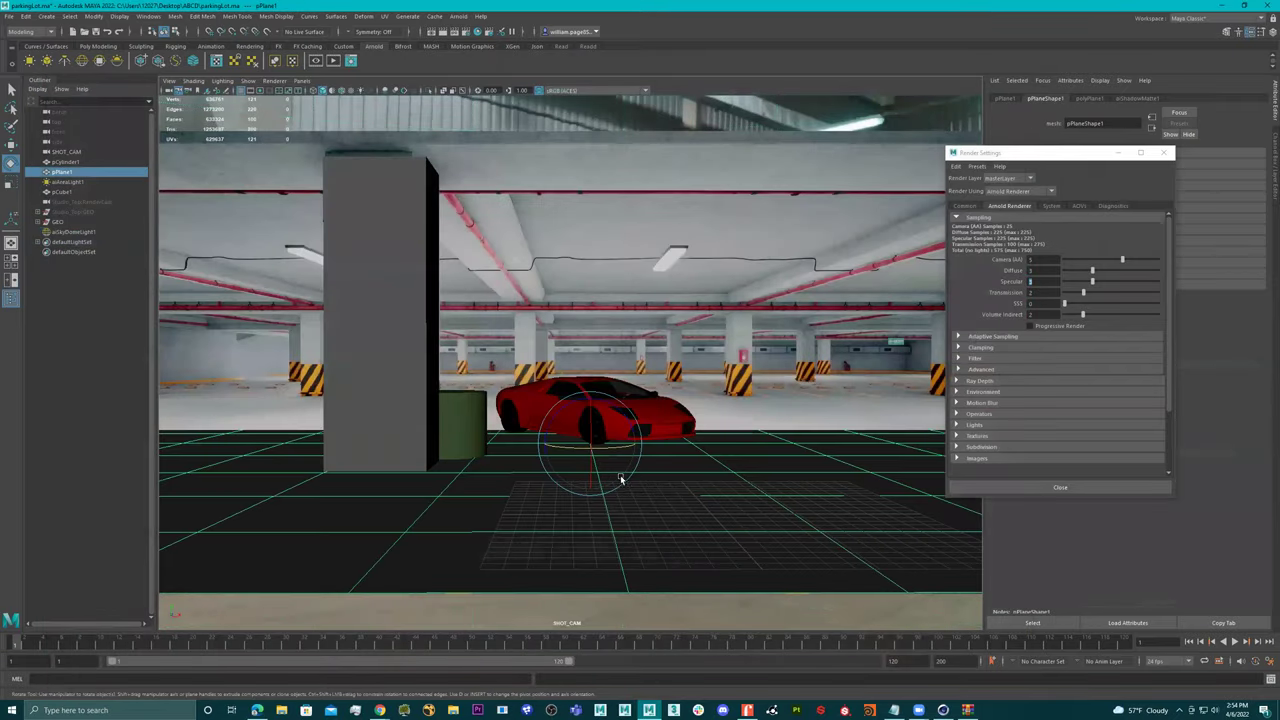
{"action": "key", "text": "r"}
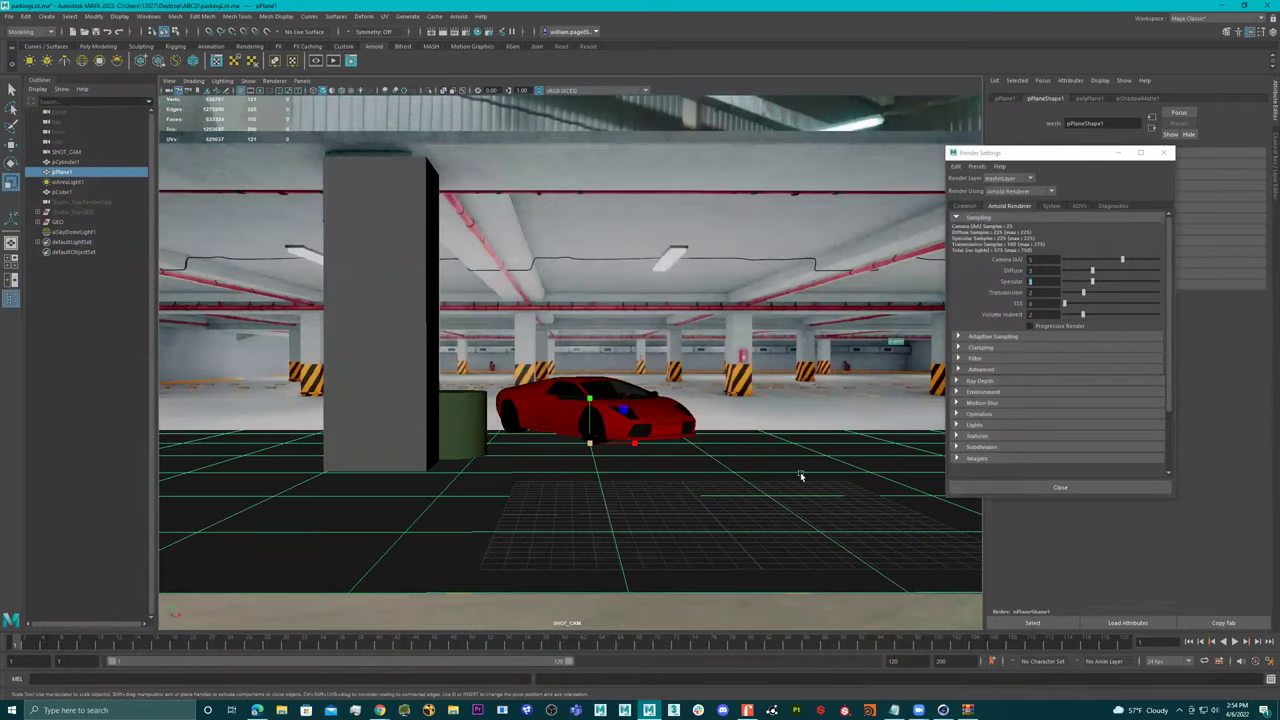
{"action": "left_click_drag", "start_coordinate": [801, 476], "coordinate": [1008, 505]}
{"action": "key", "text": "w"}
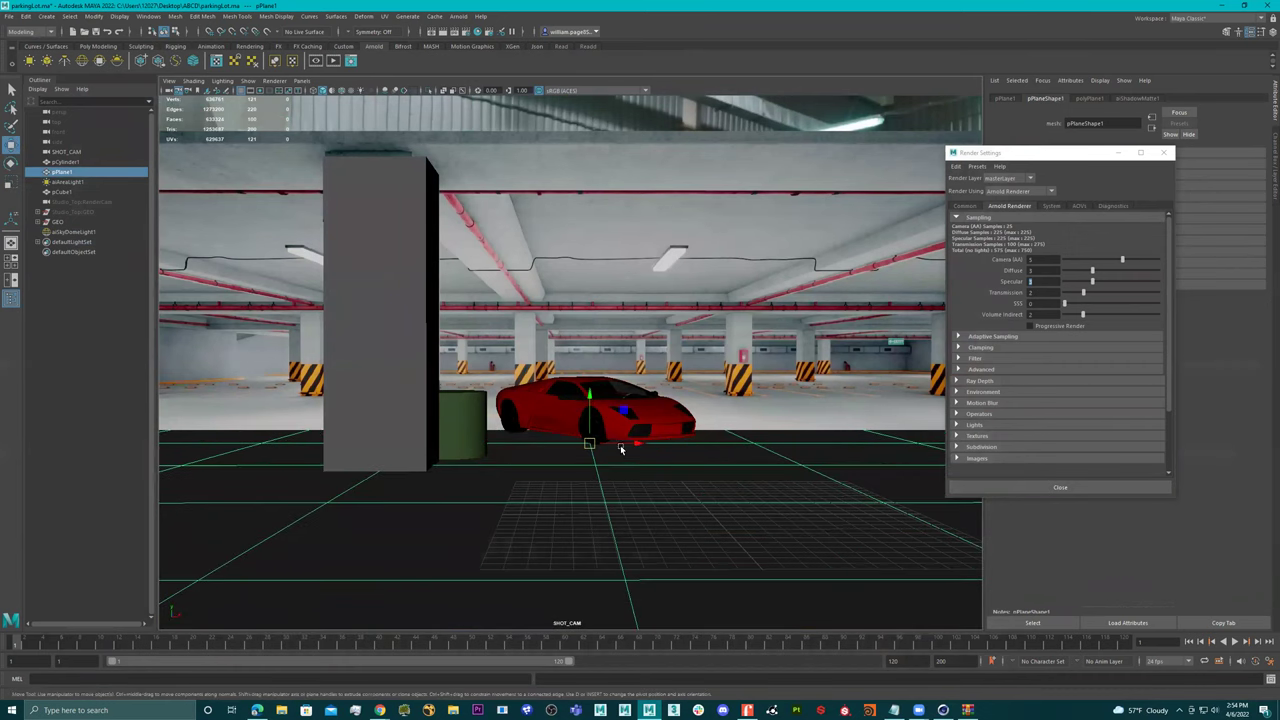
{"action": "key", "text": "r"}
{"action": "middle_click_drag", "start_coordinate": [820, 470], "coordinate": [1169, 222]}
{"action": "middle_click_drag", "start_coordinate": [866, 474], "coordinate": [930, 474]}
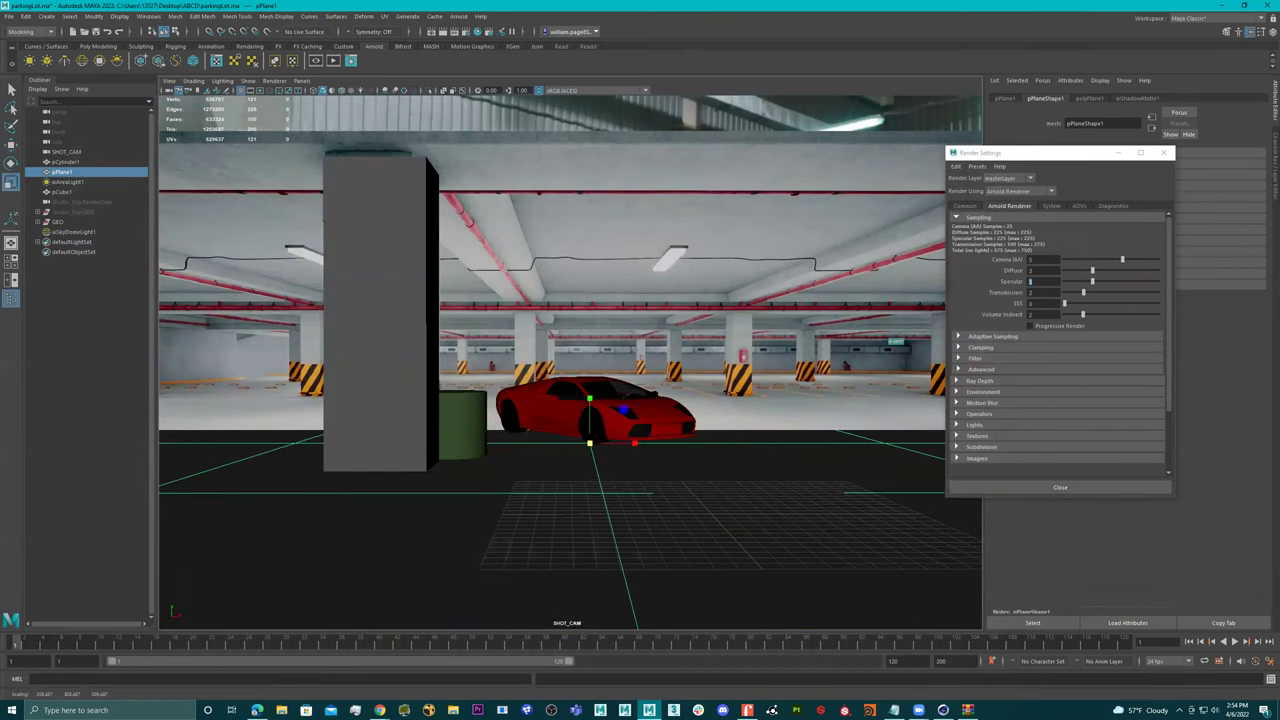
Raise the Arnold sampling to Camera (AA) 6, Diffuse 4 and Specular 4.
{"action": "left_click", "coordinate": [1048, 260]}
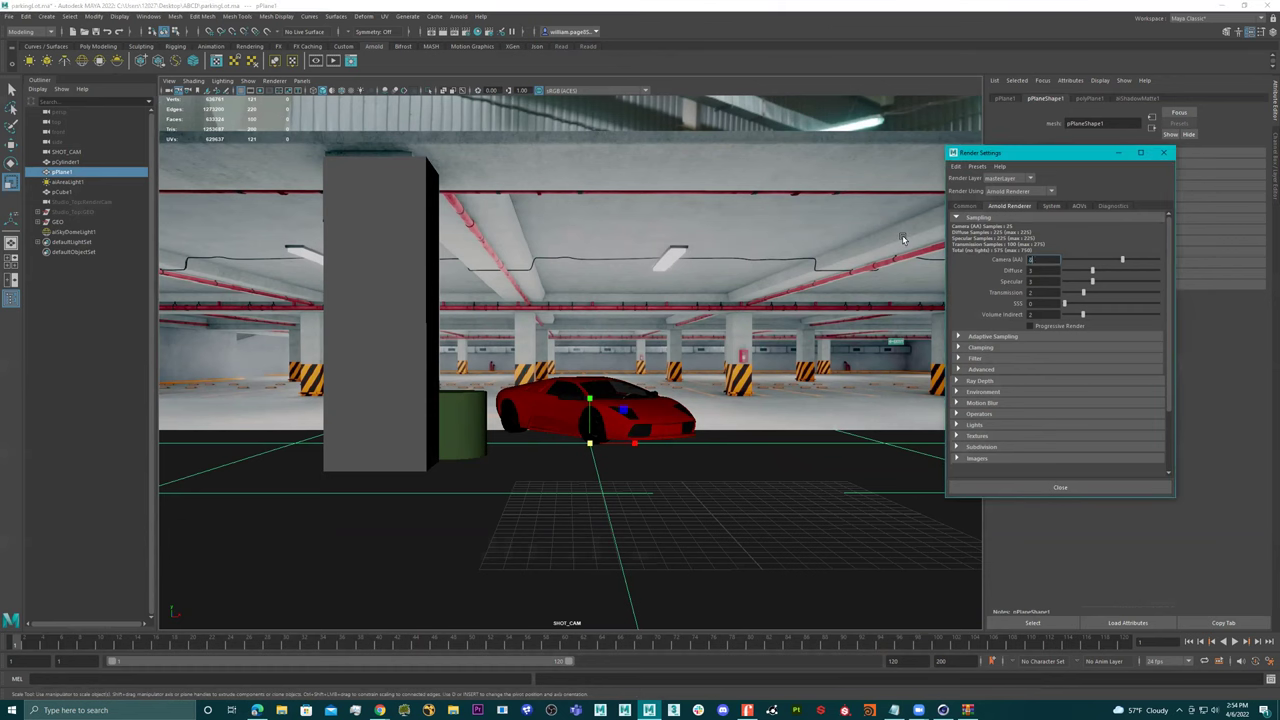
{"action": "type", "text": "8"}
{"action": "left_click", "coordinate": [1031, 270]}
{"action": "type", "text": "4"}
{"action": "key", "text": "Tab"}
Keep the previous image in the Render View and re-render the current frame with the enlarged plane and higher sampling.
{"action": "left_click", "coordinate": [437, 36]}
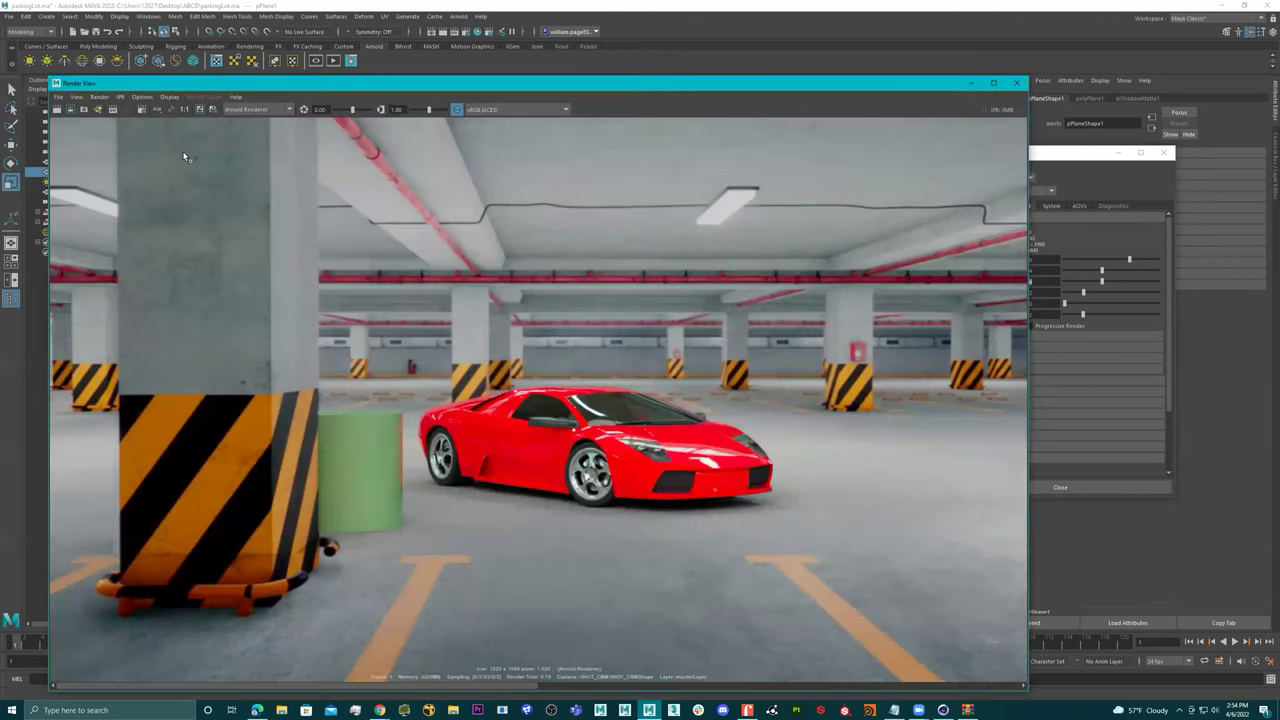
{"action": "left_click", "coordinate": [200, 109]}
{"action": "left_click", "coordinate": [333, 61]}
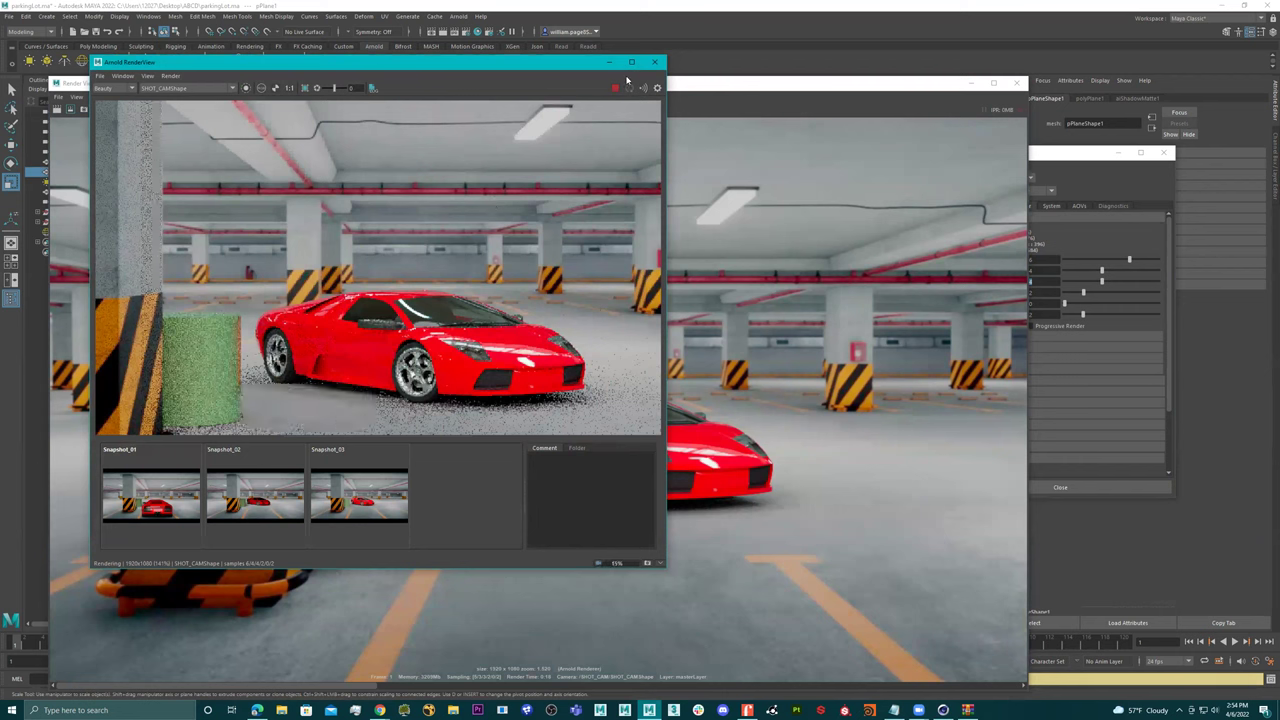
{"action": "left_click", "coordinate": [655, 62]}
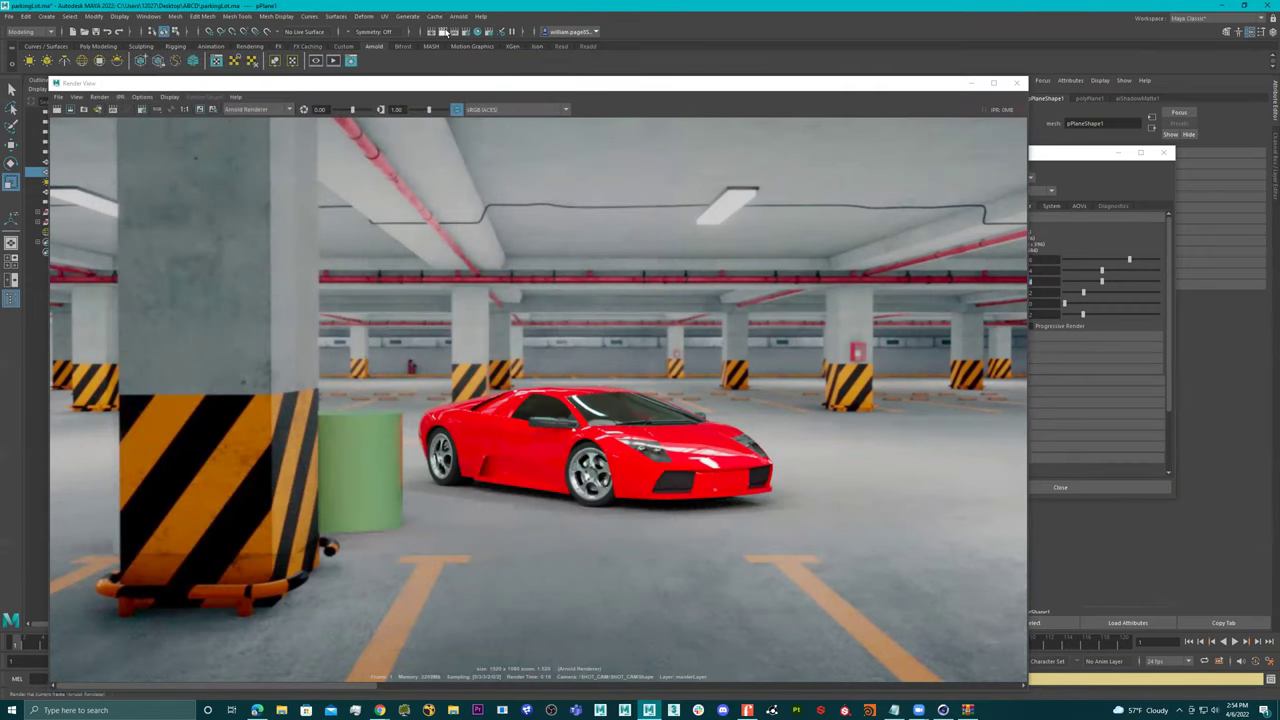
{"action": "left_click", "coordinate": [444, 31]}
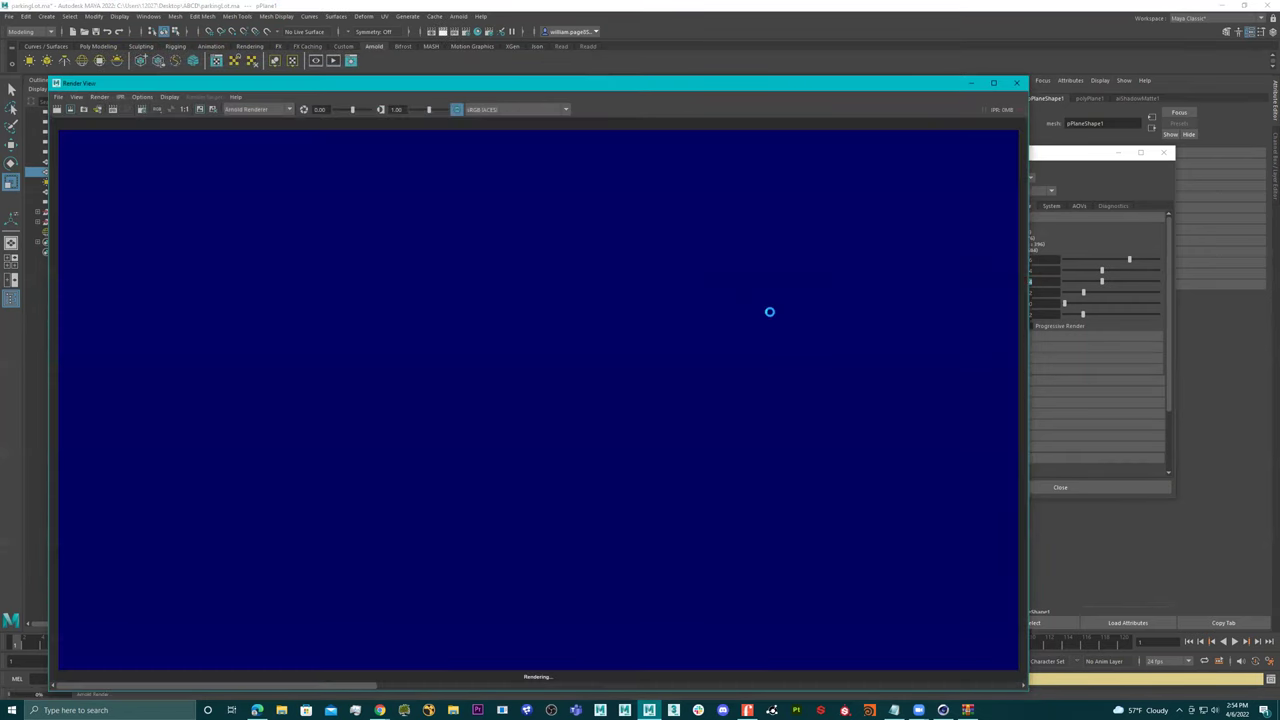
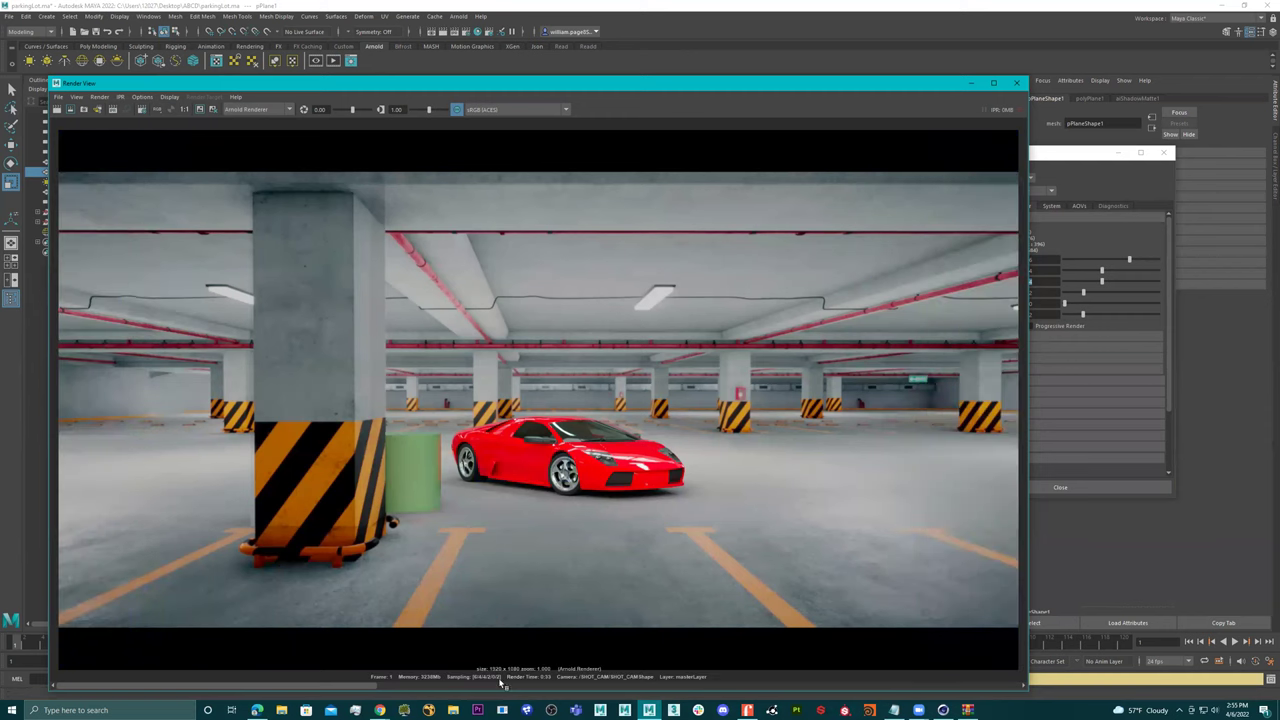
Compare the kept render with the new higher-sampled one, checking the noise in the shadow beneath the car.
{"action": "left_click", "coordinate": [566, 690]}
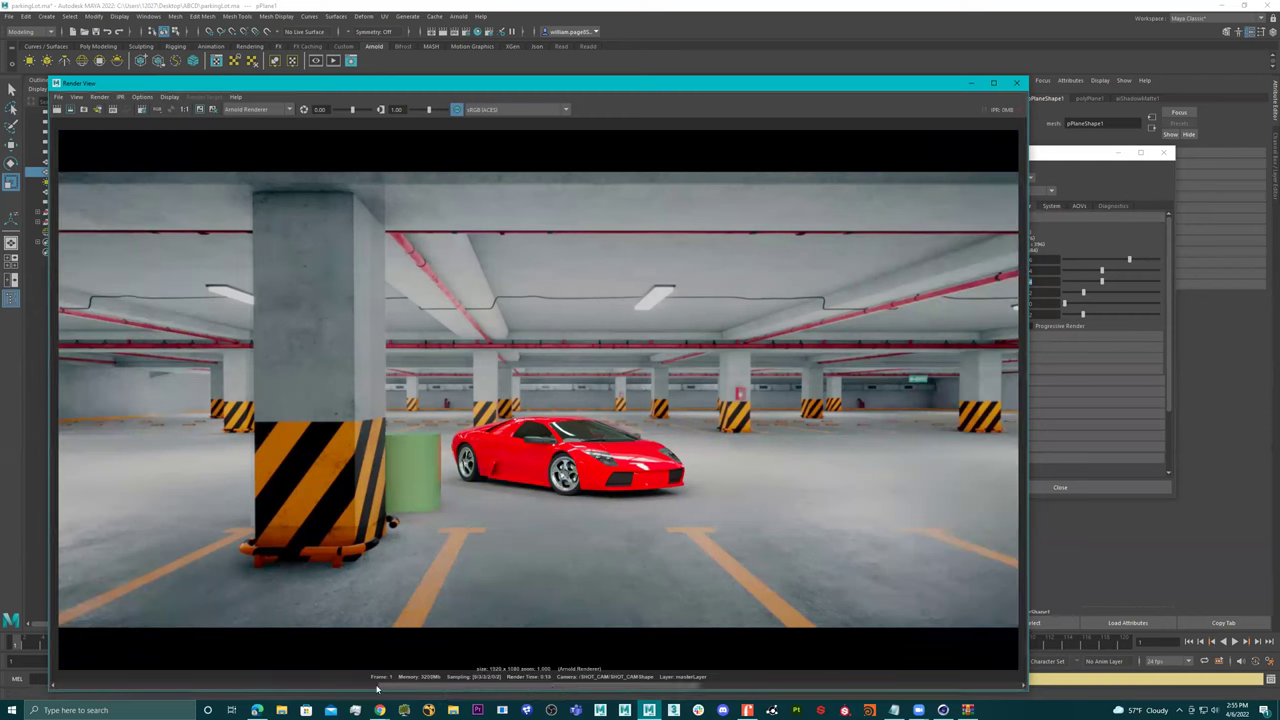
{"action": "left_click", "coordinate": [301, 689]}
{"action": "left_click", "coordinate": [583, 686]}
{"action": "scroll", "coordinate": [524, 497], "scroll_direction": "up", "scroll_amount": 3}
{"action": "scroll", "coordinate": [524, 497], "scroll_direction": "up", "scroll_amount": 2}
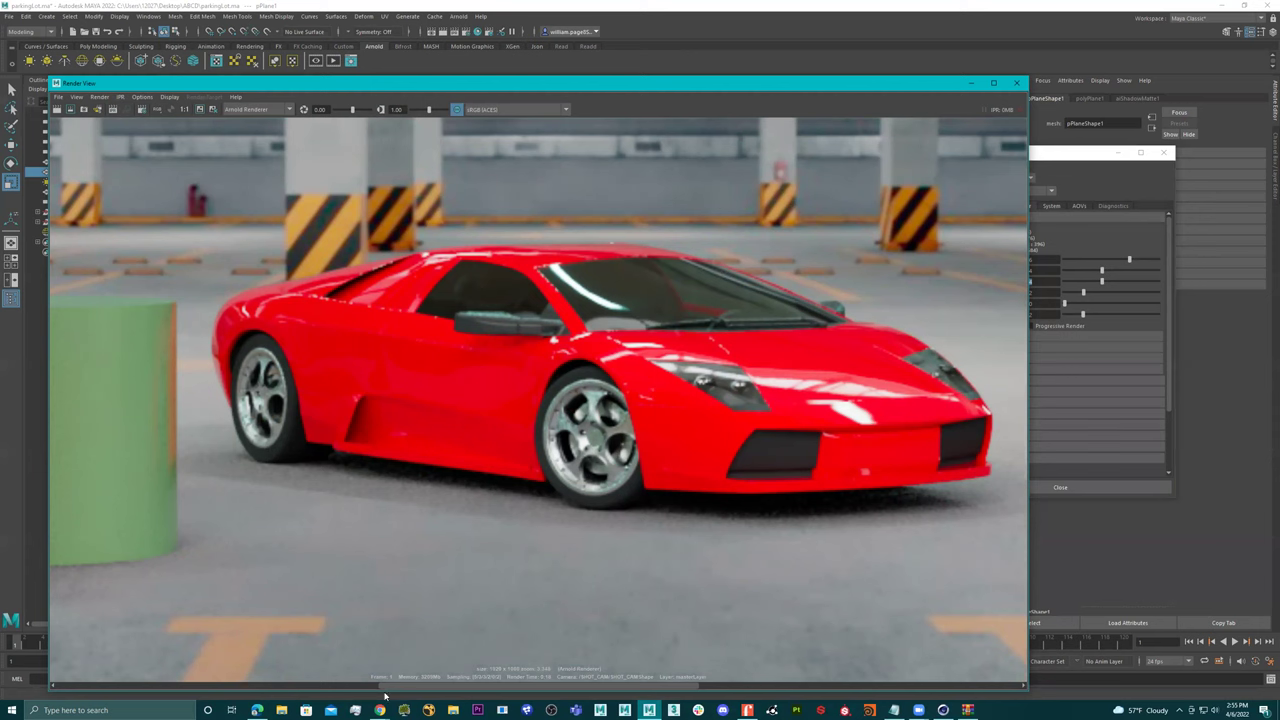
{"action": "left_click_drag", "start_coordinate": [173, 687], "coordinate": [140, 686]}
{"action": "scroll", "coordinate": [457, 484], "scroll_direction": "up", "scroll_amount": 6}
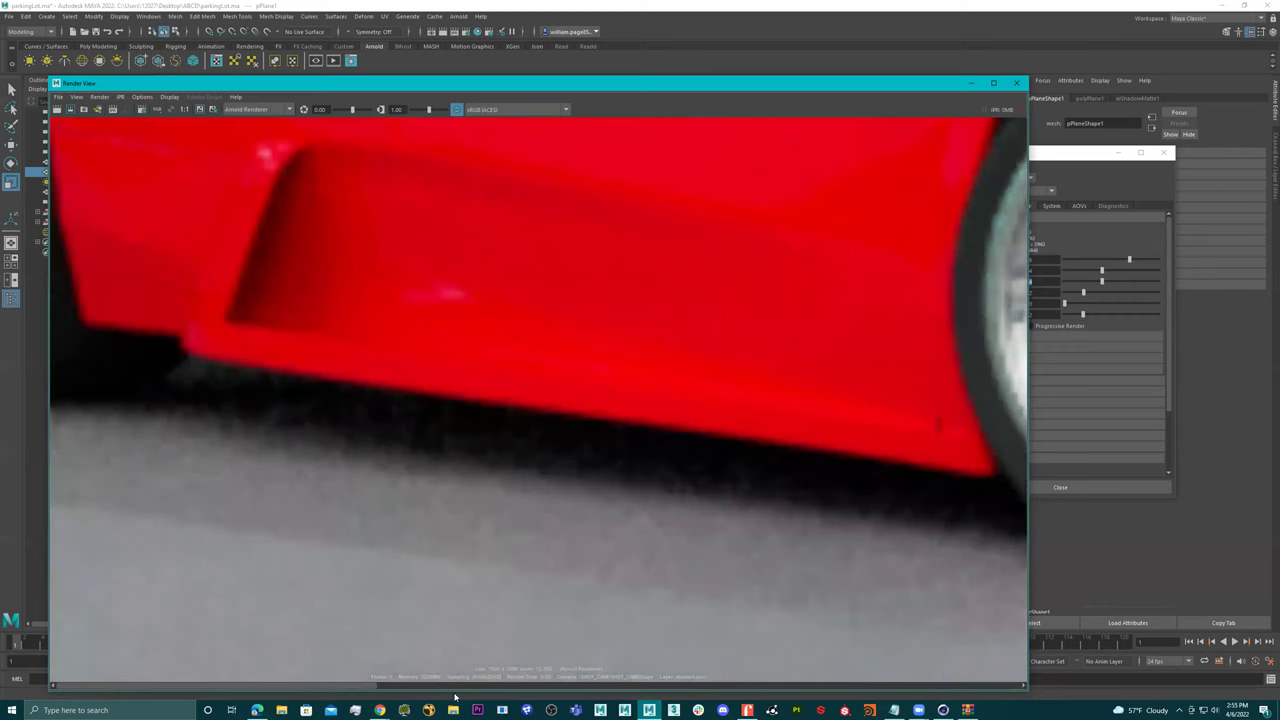
{"action": "left_click_drag", "start_coordinate": [562, 692], "coordinate": [314, 671]}
{"action": "scroll", "coordinate": [657, 554], "scroll_direction": "down", "scroll_amount": 4}
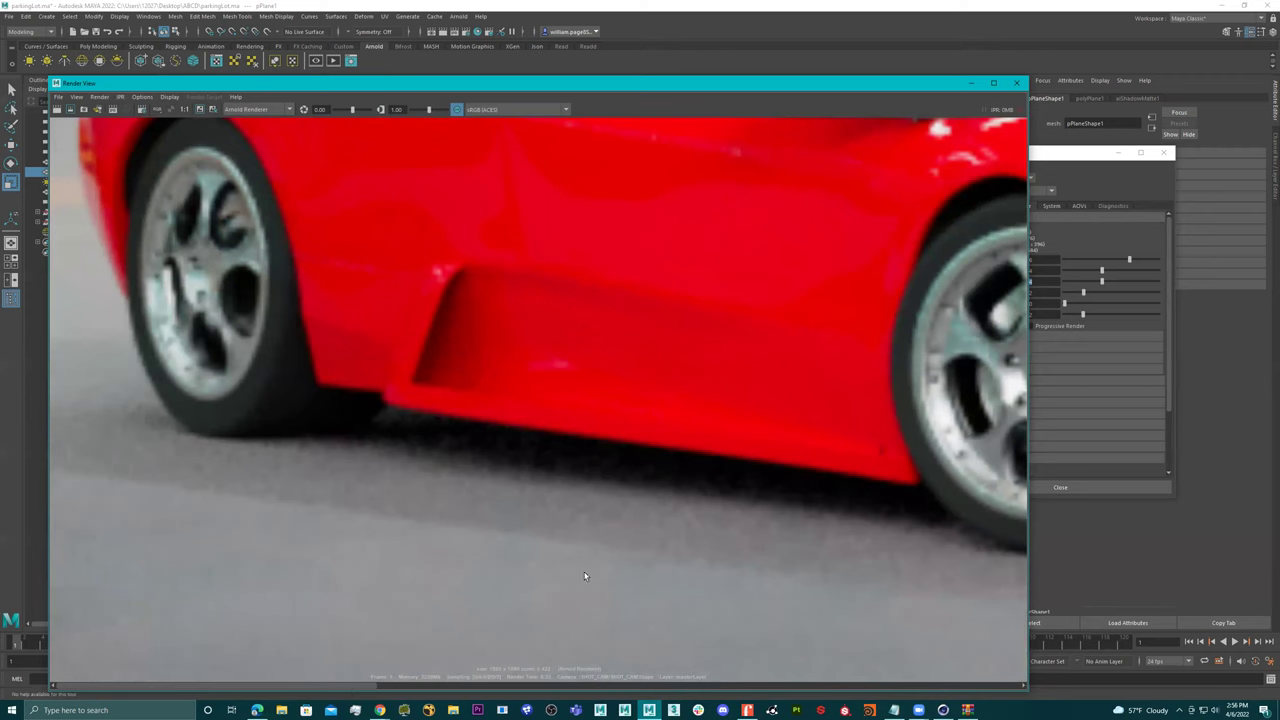
Compare the two renders close up around the car's front wheel, windshield and headlight.
{"action": "middle_click_drag", "start_coordinate": [905, 442], "coordinate": [646, 456], "text": "alt"}
{"action": "middle_click_drag", "start_coordinate": [785, 441], "coordinate": [549, 449], "text": "alt"}
{"action": "scroll", "coordinate": [533, 409], "scroll_direction": "up", "scroll_amount": 3}
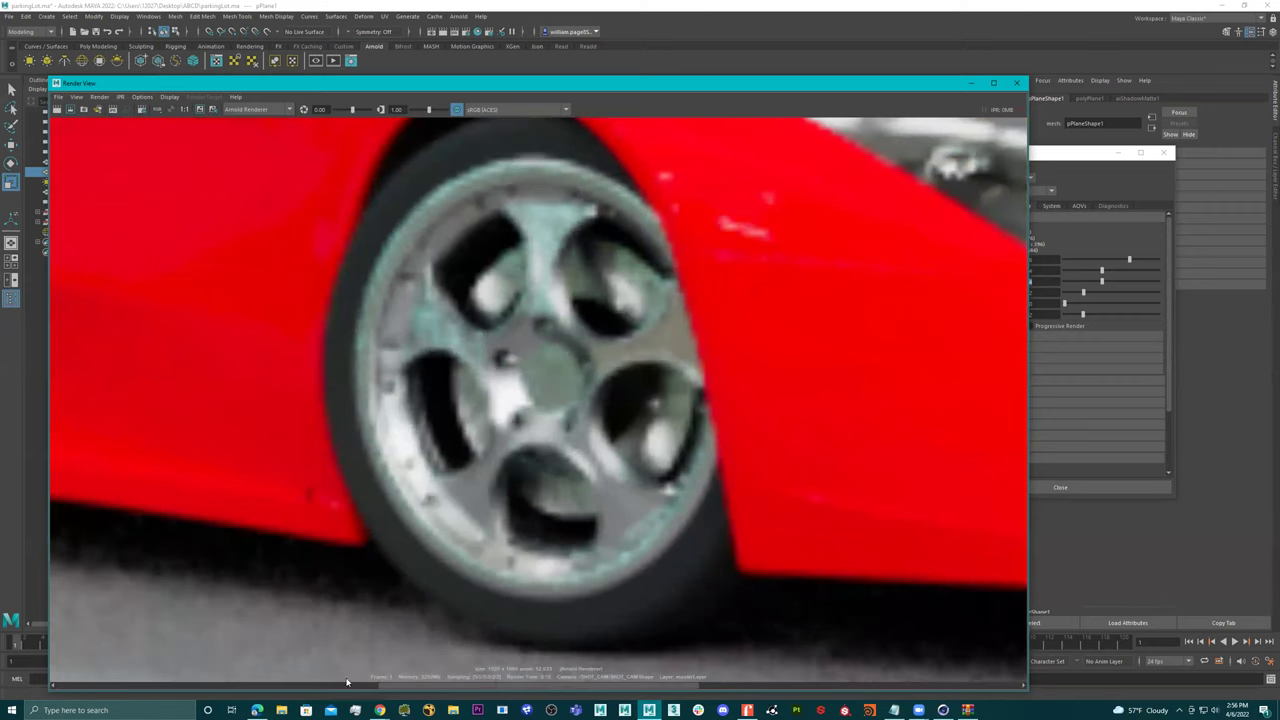
{"action": "scroll", "coordinate": [505, 527], "scroll_direction": "down", "scroll_amount": 1}
{"action": "scroll", "coordinate": [507, 527], "scroll_direction": "down", "scroll_amount": 2}
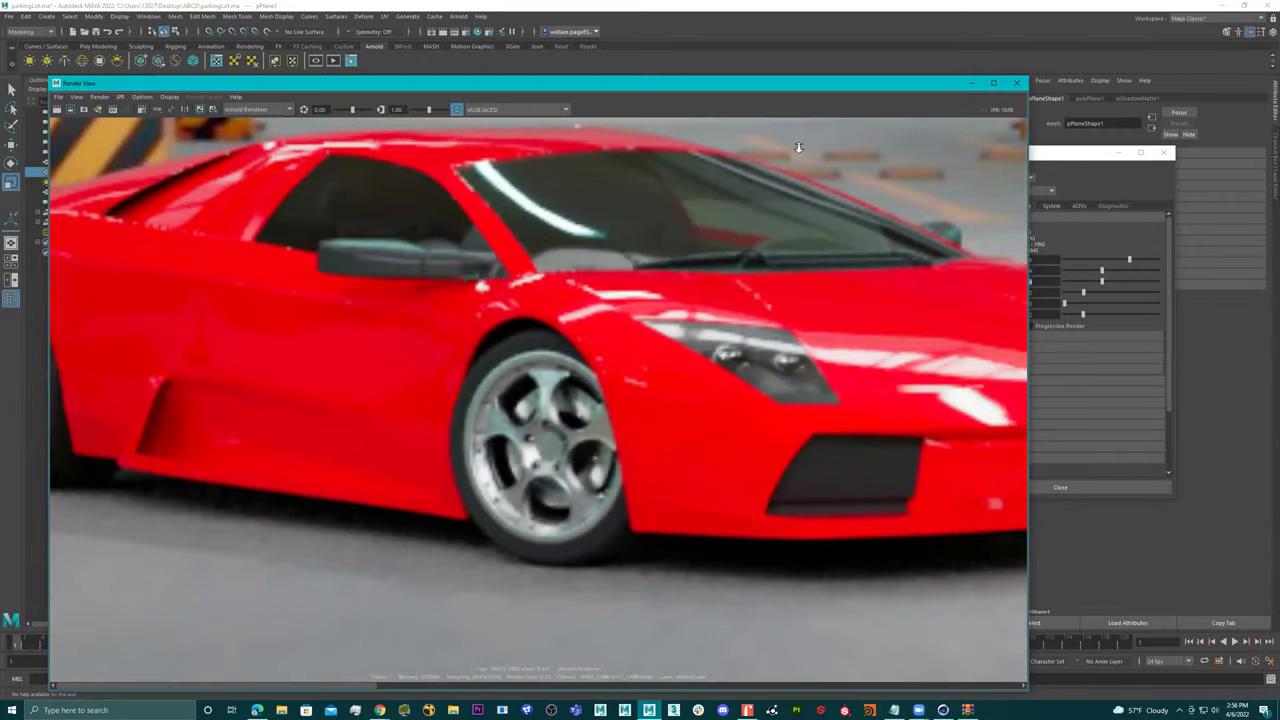
{"action": "scroll", "coordinate": [798, 147], "scroll_direction": "up", "scroll_amount": 3}
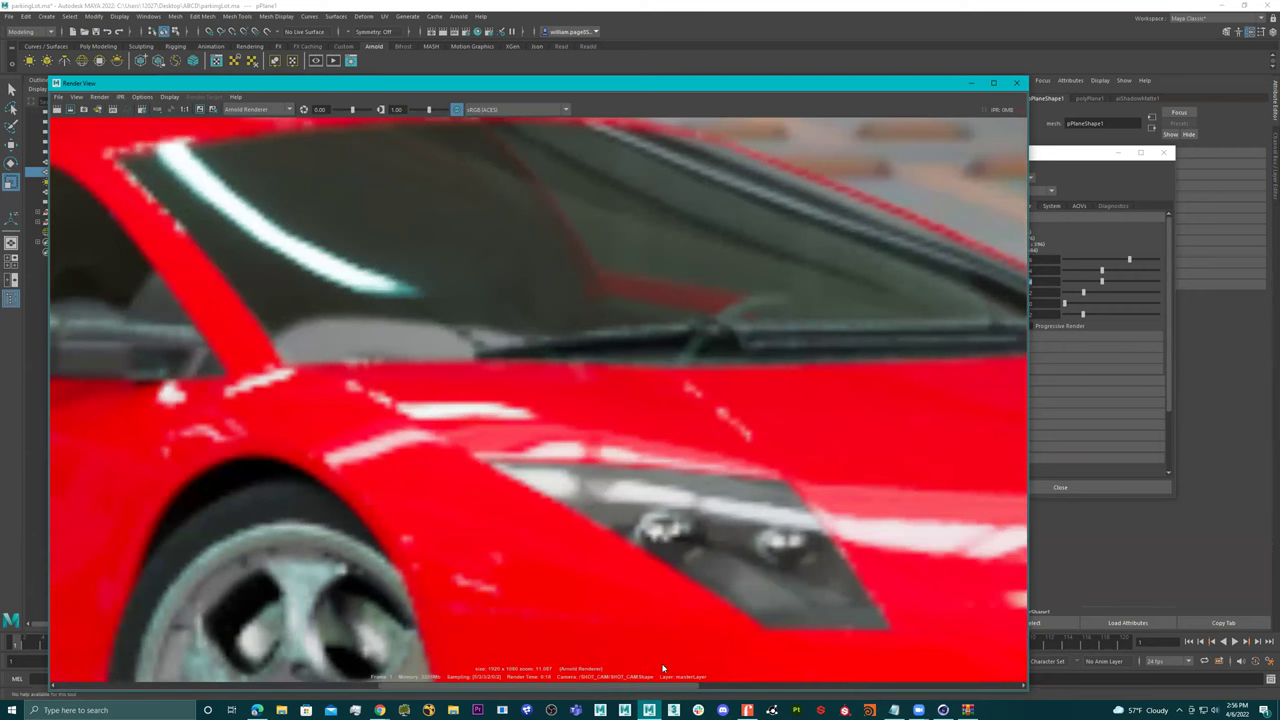
{"action": "scroll", "coordinate": [565, 480], "scroll_direction": "down", "scroll_amount": 3}
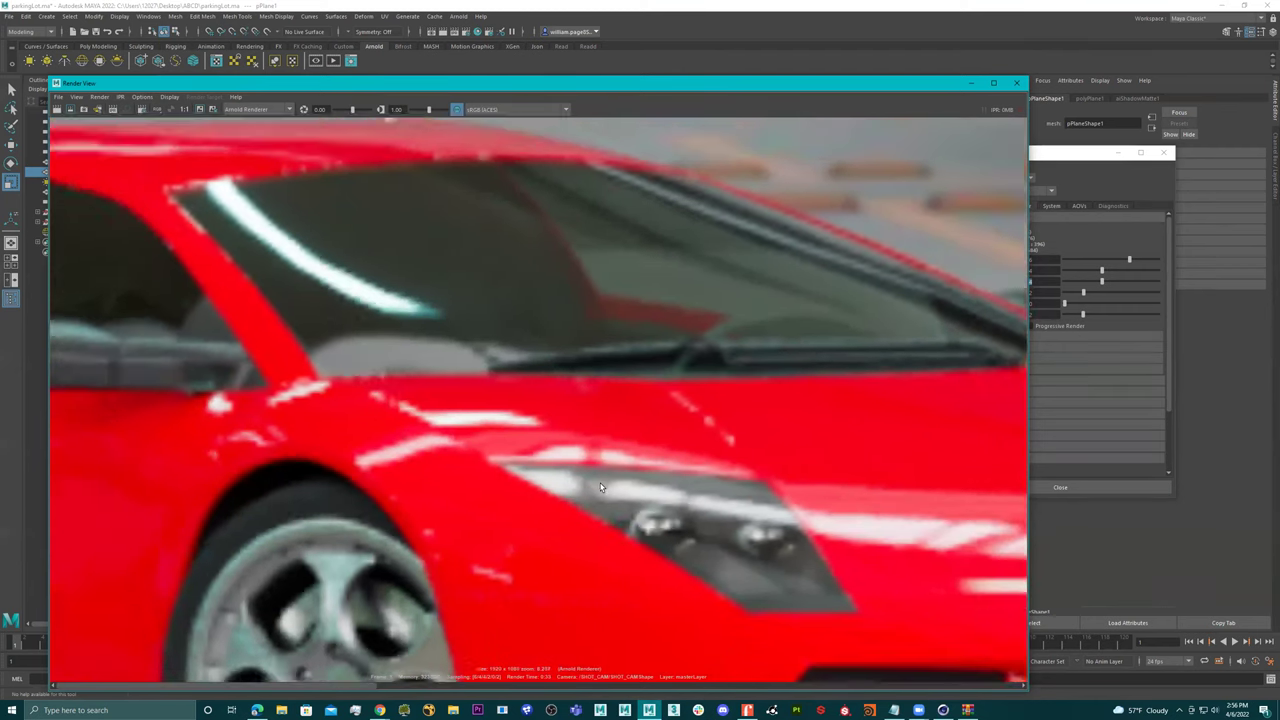
Review the whole rendered frame at real size and around the car, and bring the Render Settings window to the front.
{"action": "scroll", "coordinate": [565, 480], "scroll_direction": "down", "scroll_amount": 2}
{"action": "scroll", "coordinate": [450, 526], "scroll_direction": "down", "scroll_amount": 4}
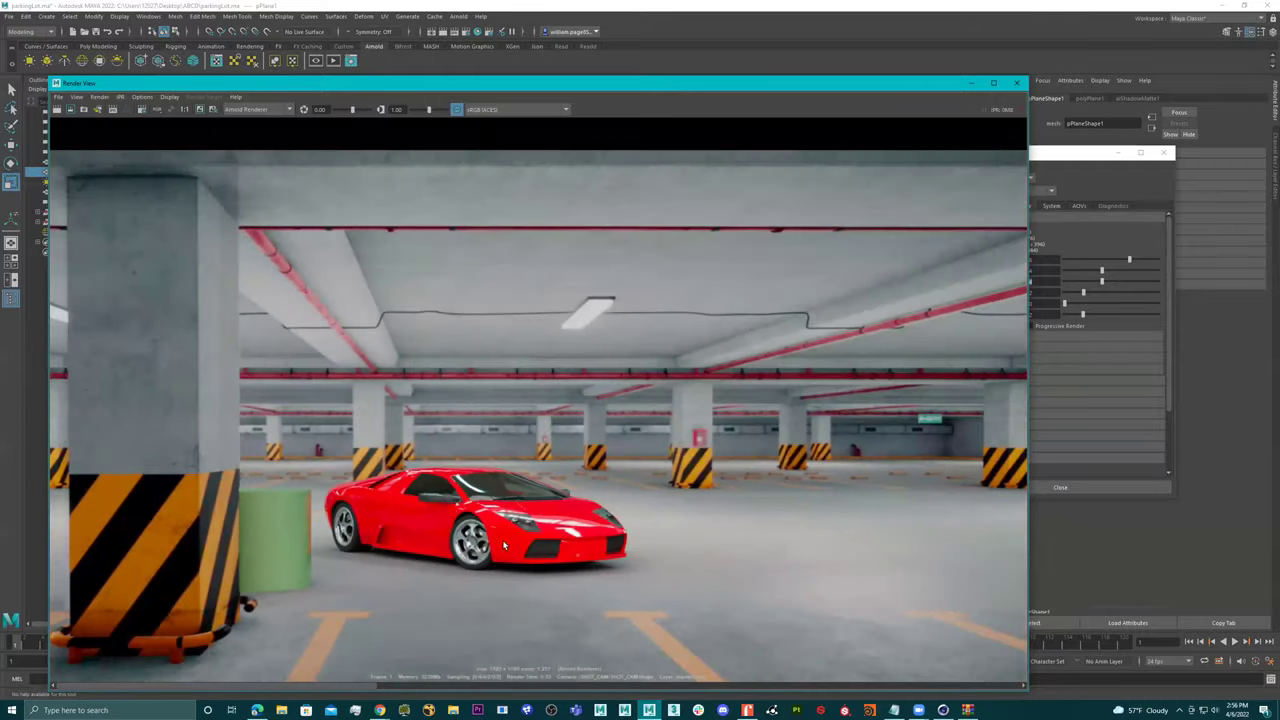
{"action": "scroll", "coordinate": [513, 537], "scroll_direction": "down", "scroll_amount": 1}
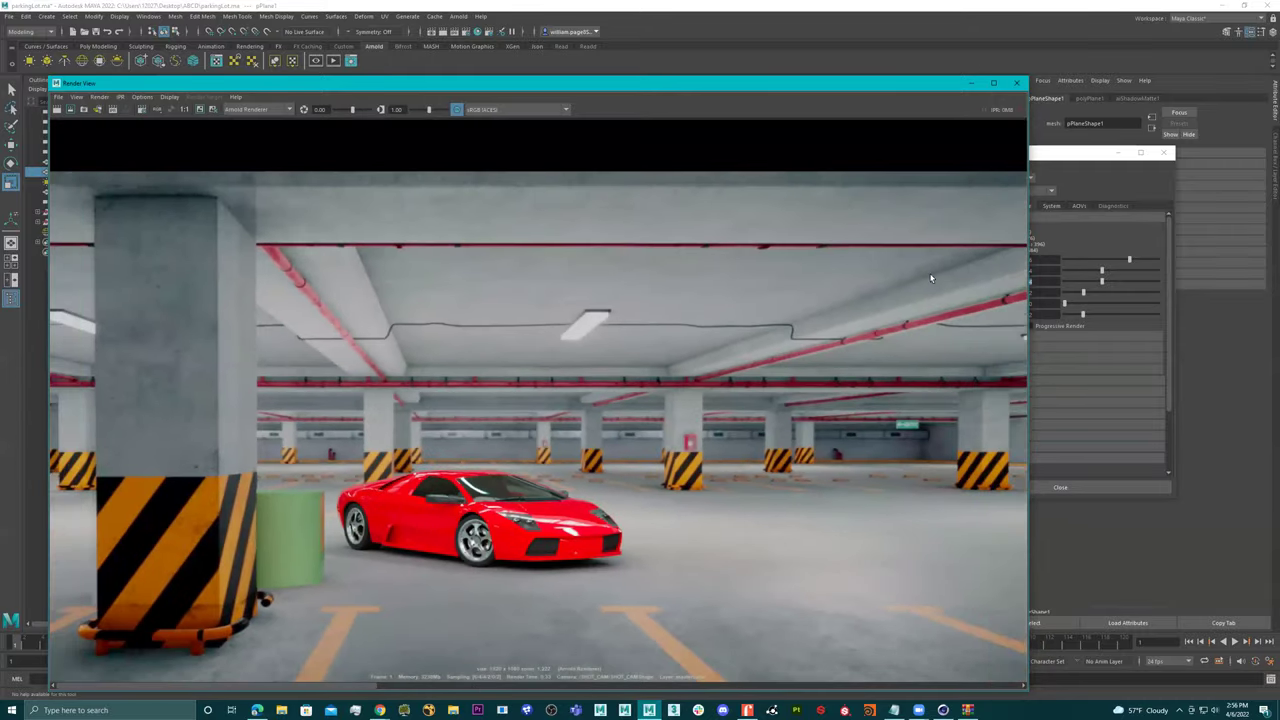
{"action": "left_click", "coordinate": [184, 109]}
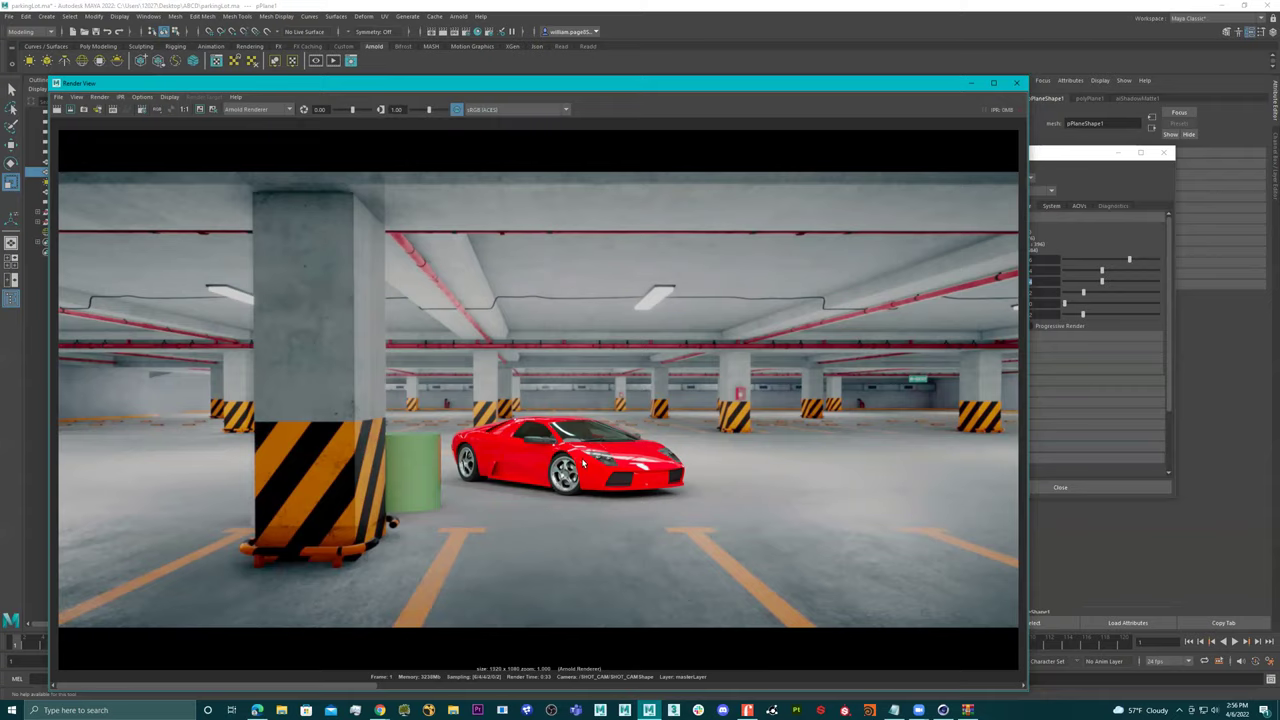
{"action": "scroll", "coordinate": [584, 463], "scroll_direction": "up", "scroll_amount": 3}
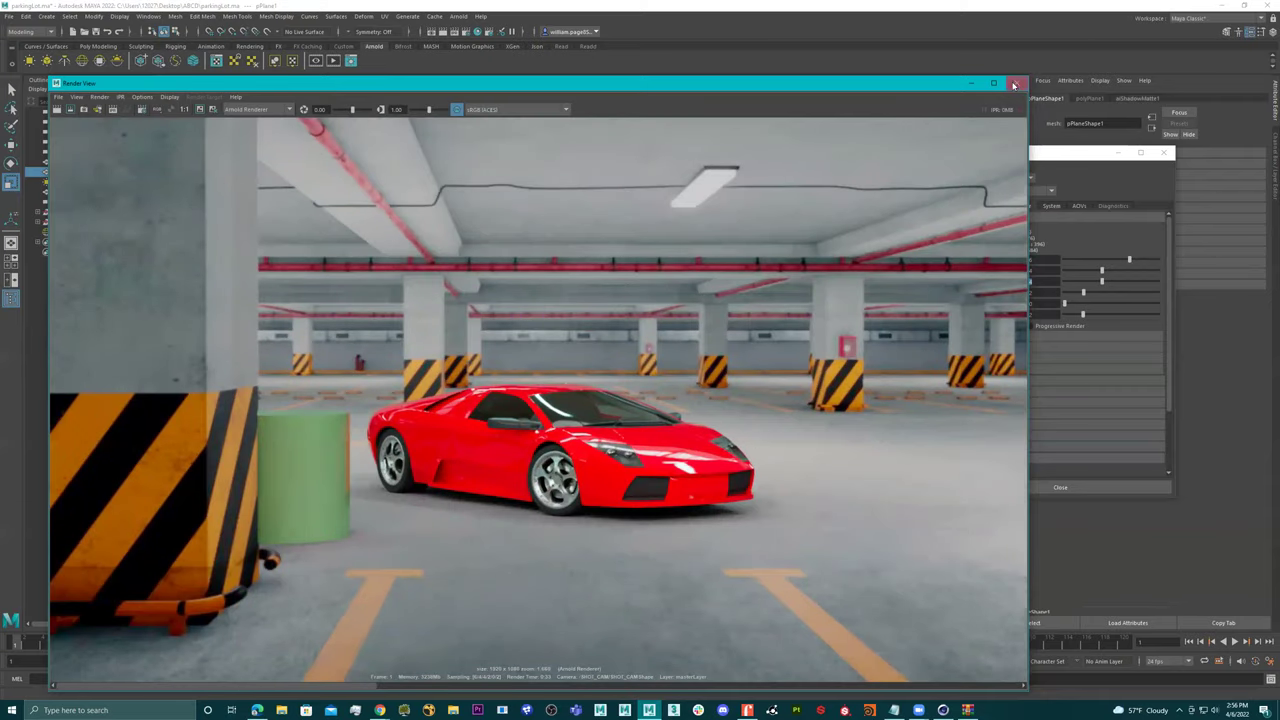
{"action": "left_click", "coordinate": [1089, 156]}
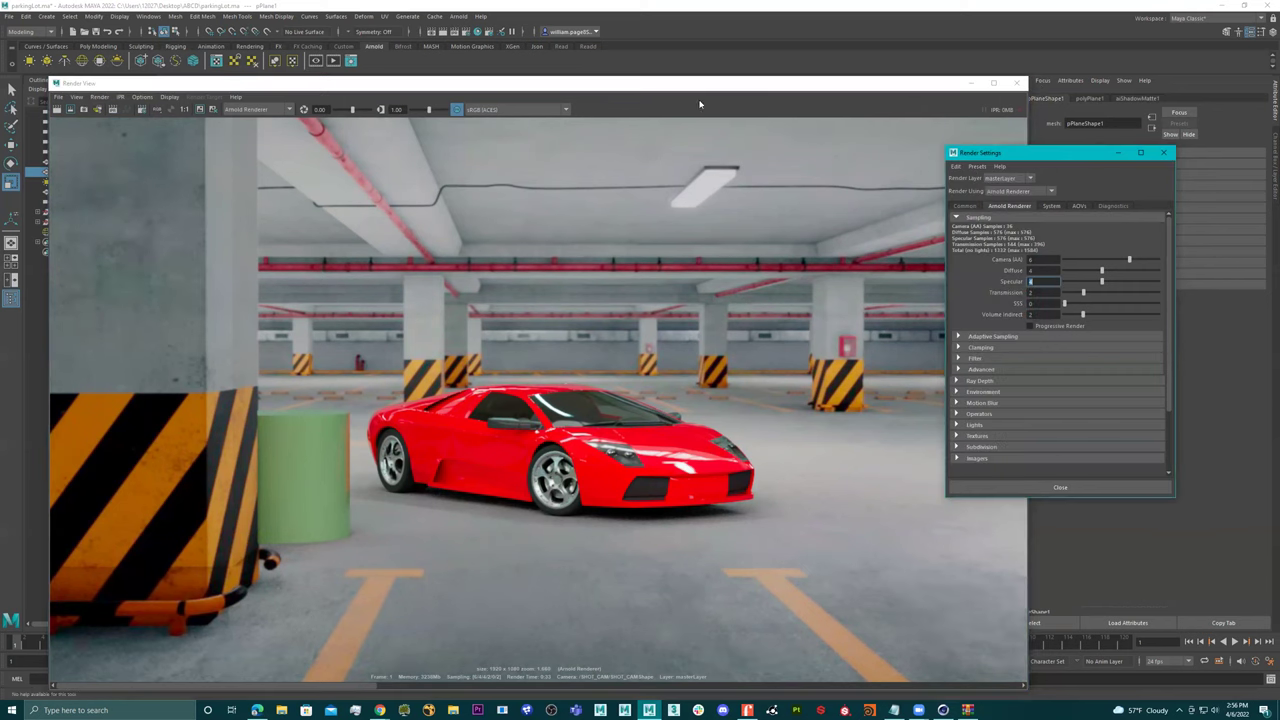